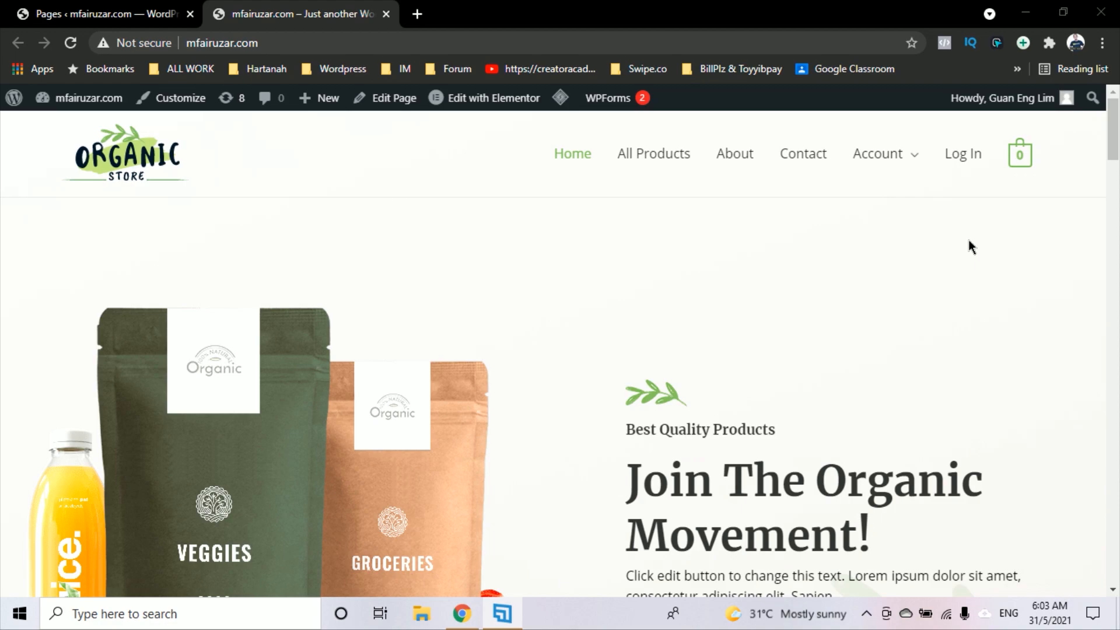
Switch to the browser tab with the wp-admin Pages list
left_click(132, 15)
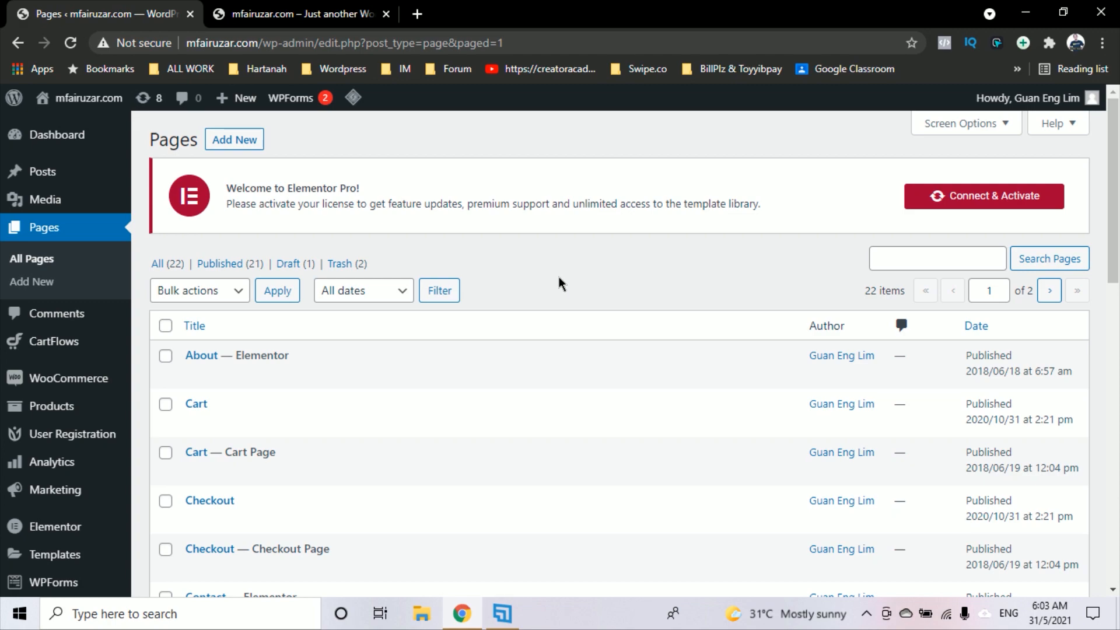
Create and publish a new page titled 'Register Ejen', then view it live
left_click(235, 140)
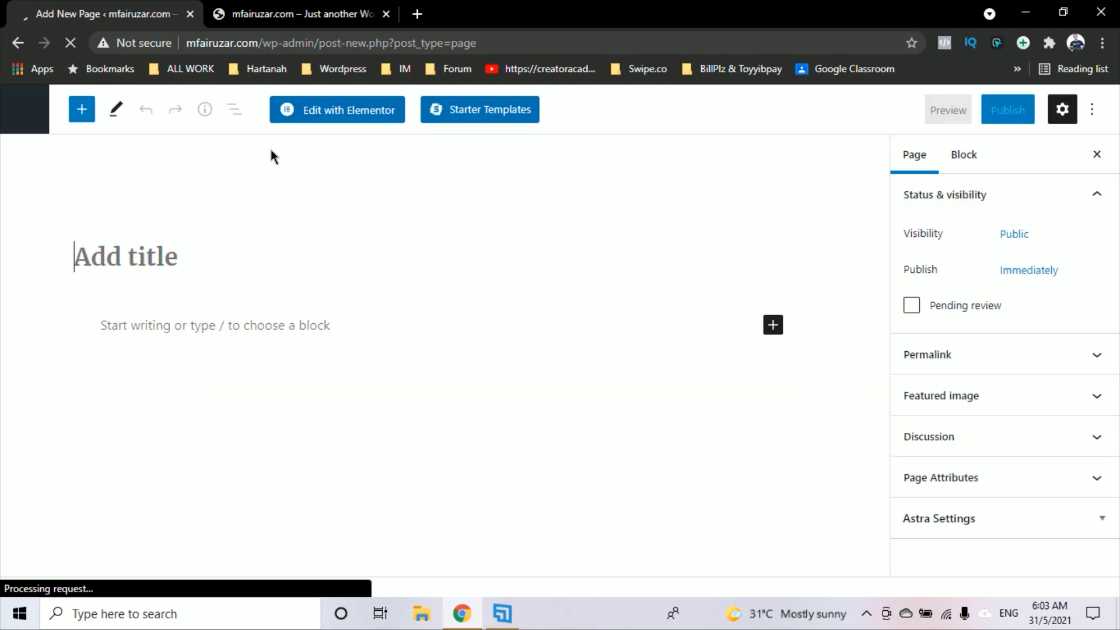
type("Re")
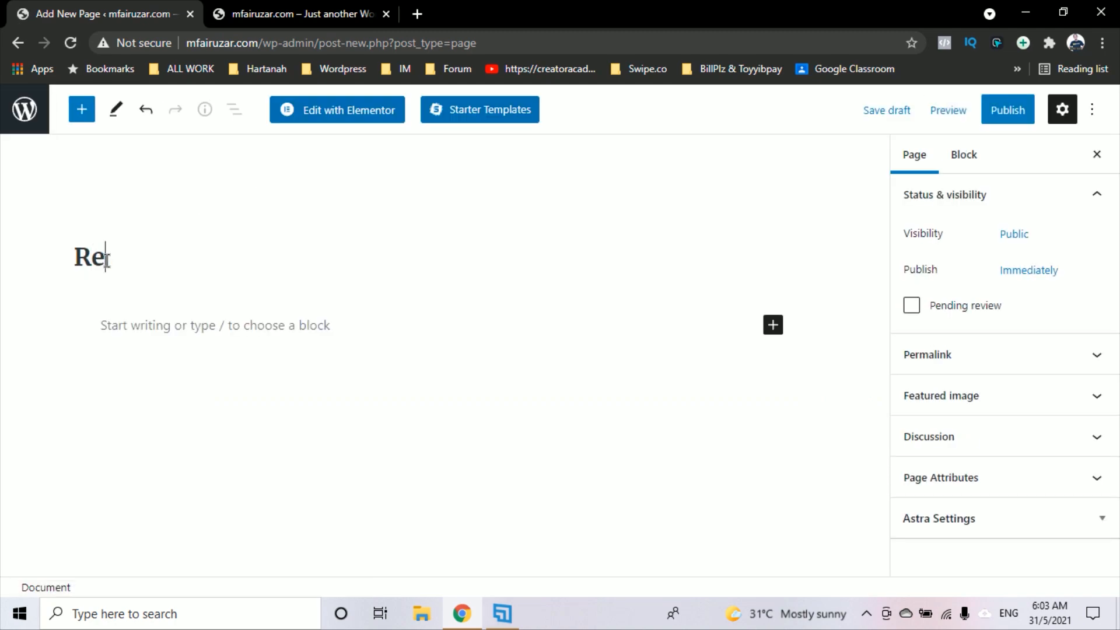
type("gister Ejen")
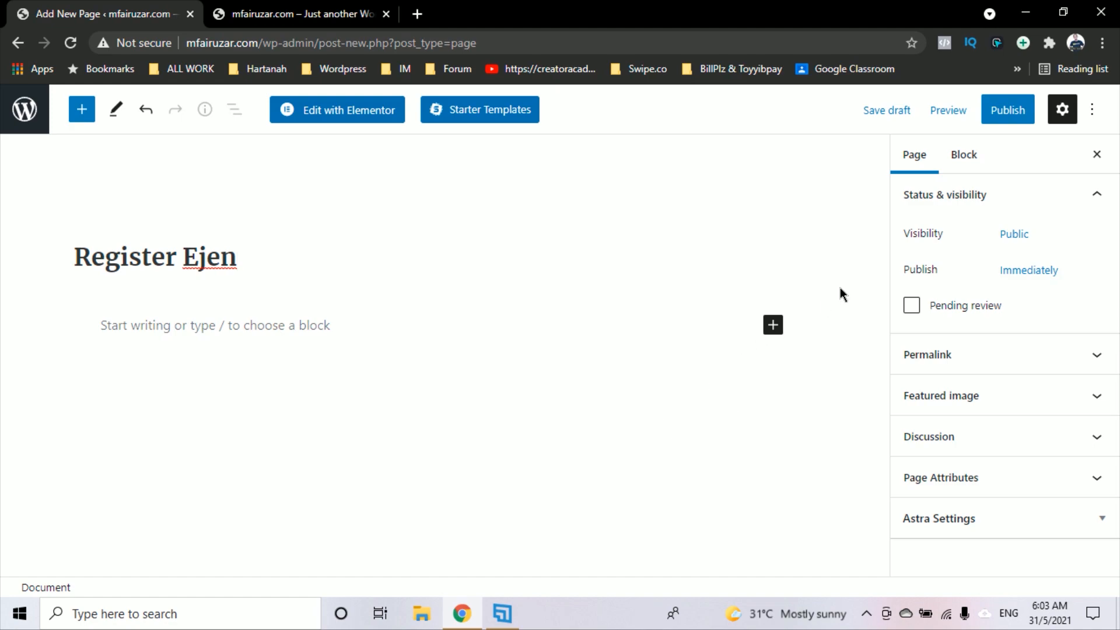
left_click(1015, 117)
left_click(989, 117)
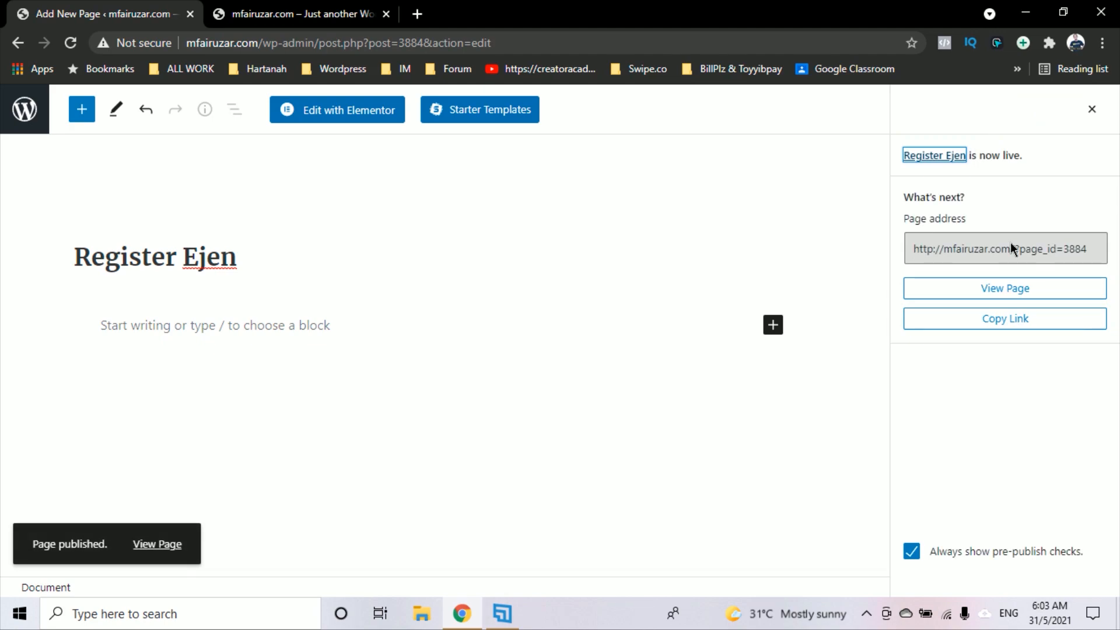
left_click(1017, 292)
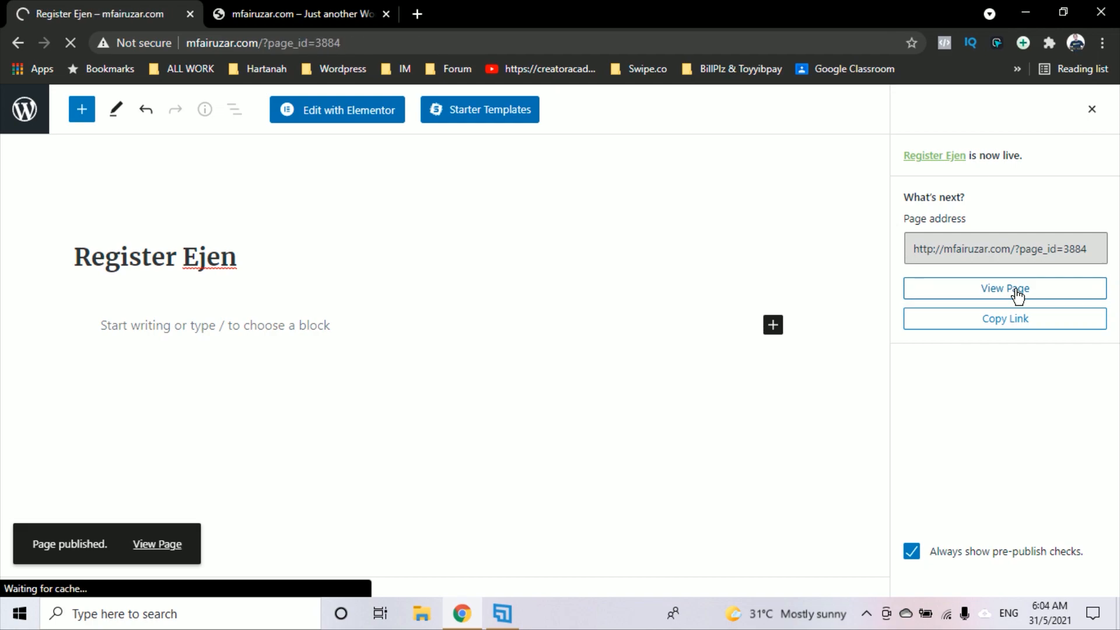
Look over the empty Register Ejen page, glance at the storefront home tab, and return
scroll(644, 329, "down", 5)
scroll(643, 325, "up", 2)
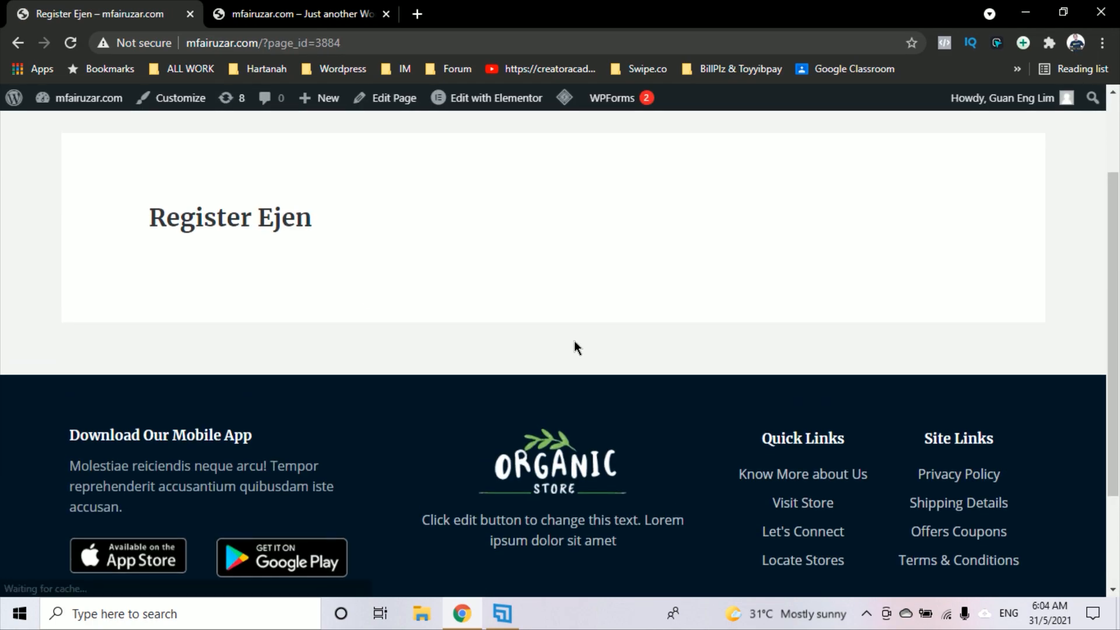
scroll(367, 287, "up", 2)
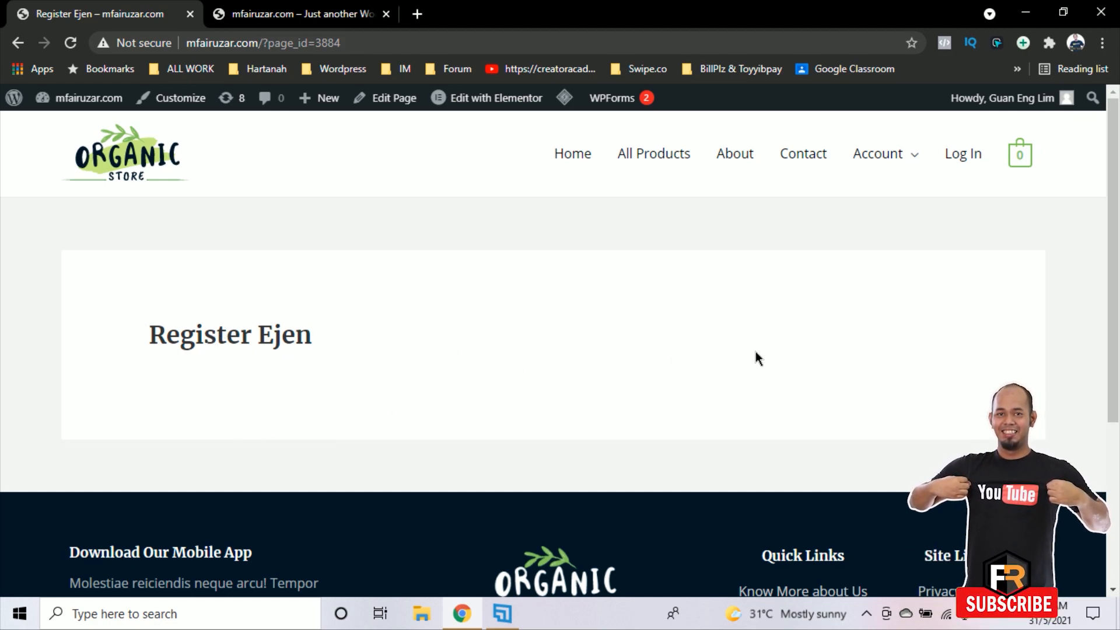
left_click(262, 14)
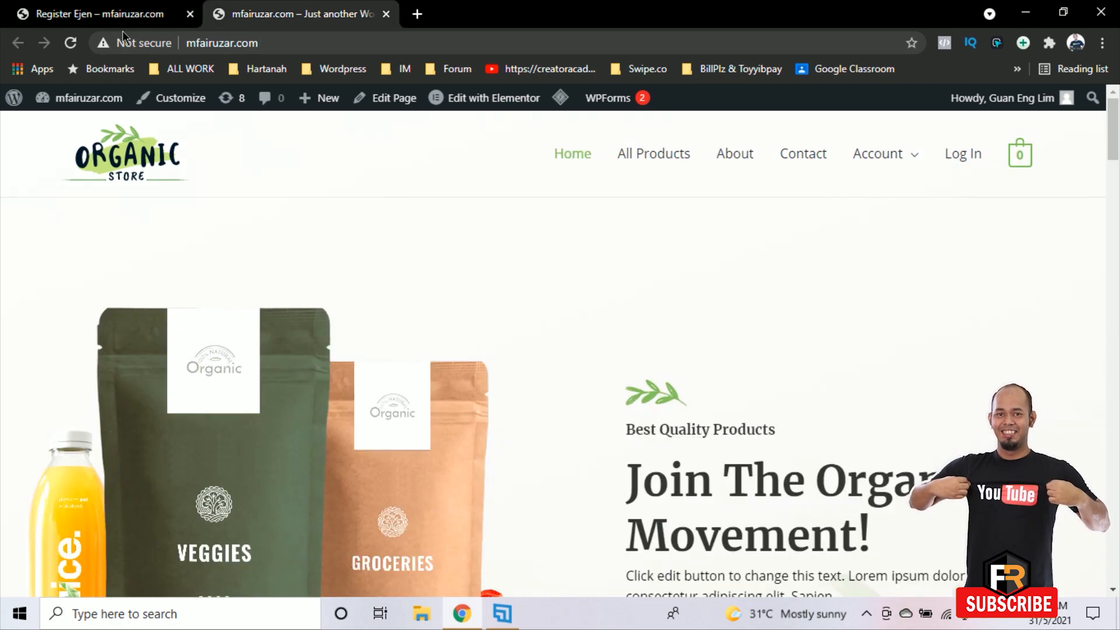
left_click(102, 14)
Go from the live site to the Dashboard, dismiss the Mailchimp notice, and reach Installed Plugins
mouse_move(87, 103)
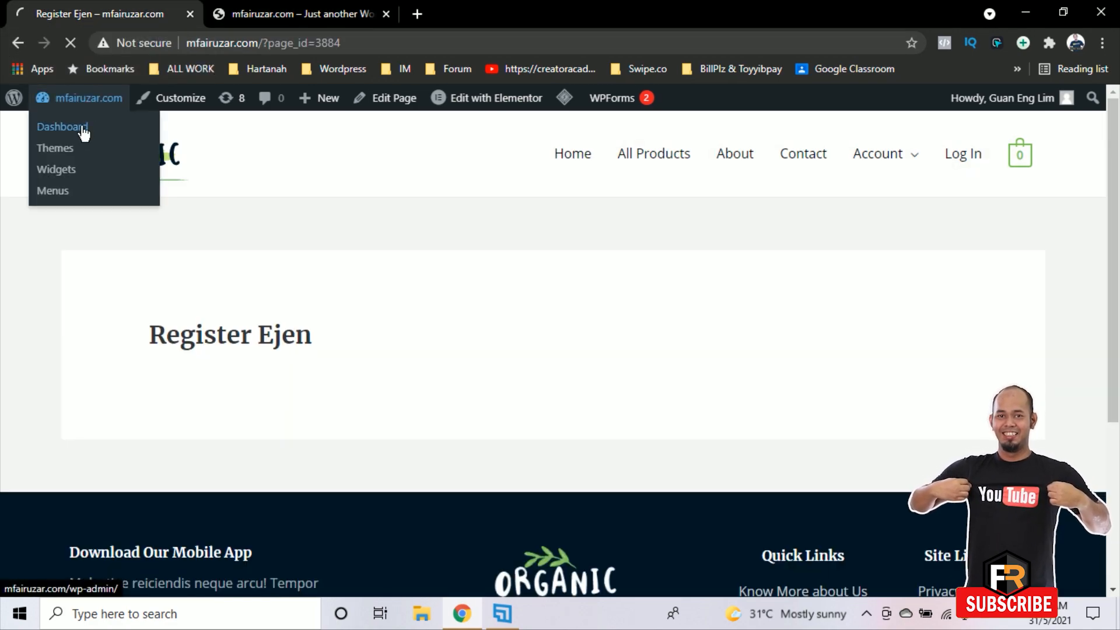
left_click(82, 130)
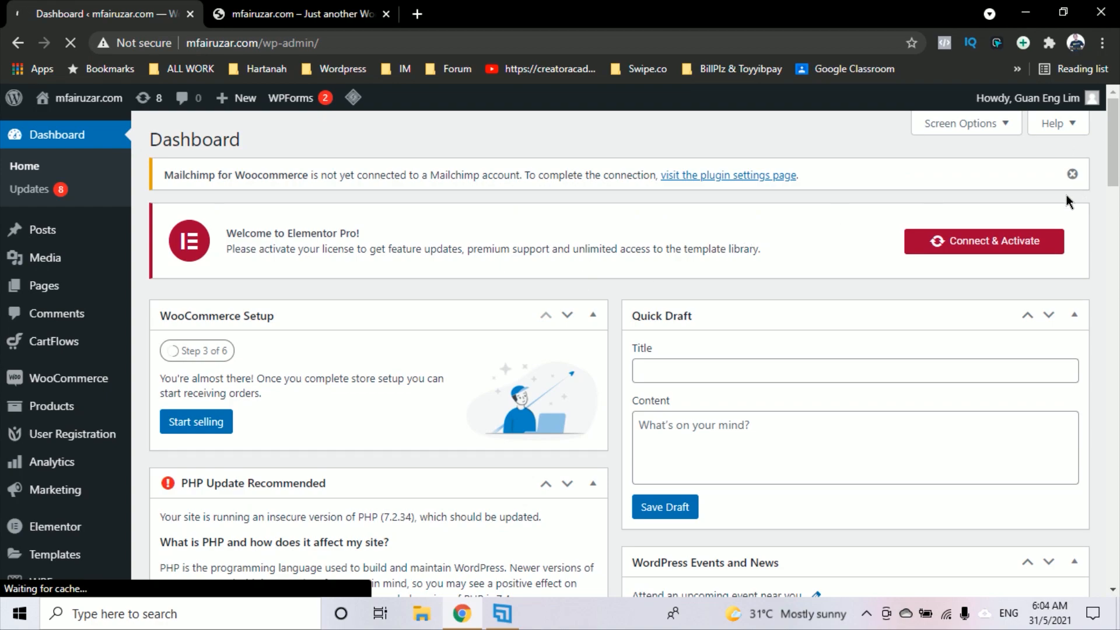
left_click(1077, 176)
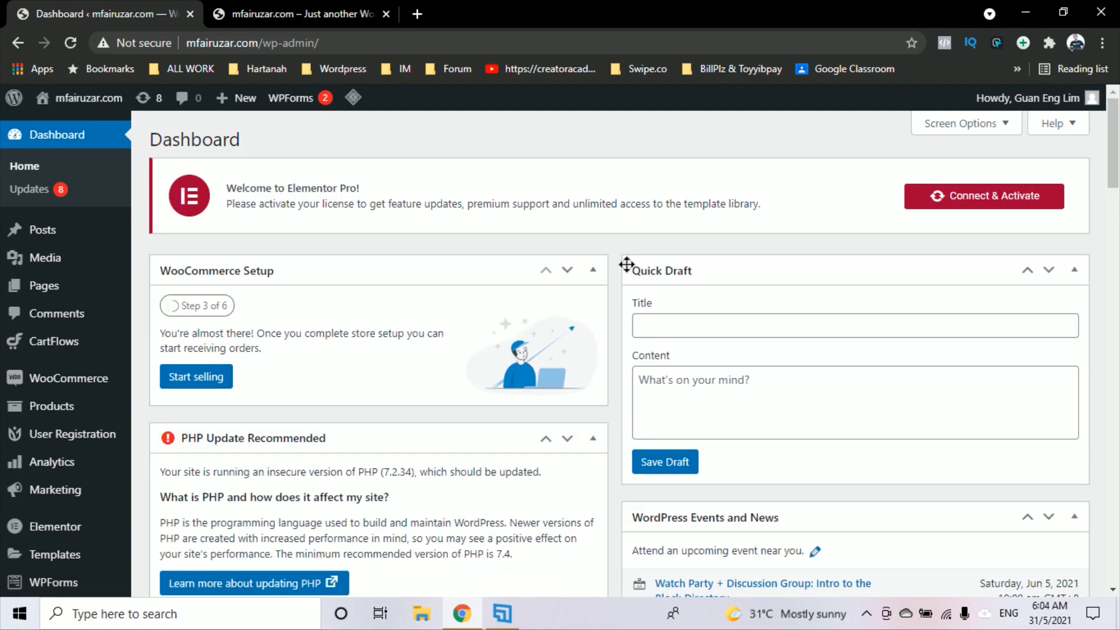
scroll(621, 265, "down", 2)
scroll(614, 268, "down", 4)
scroll(615, 269, "up", 4)
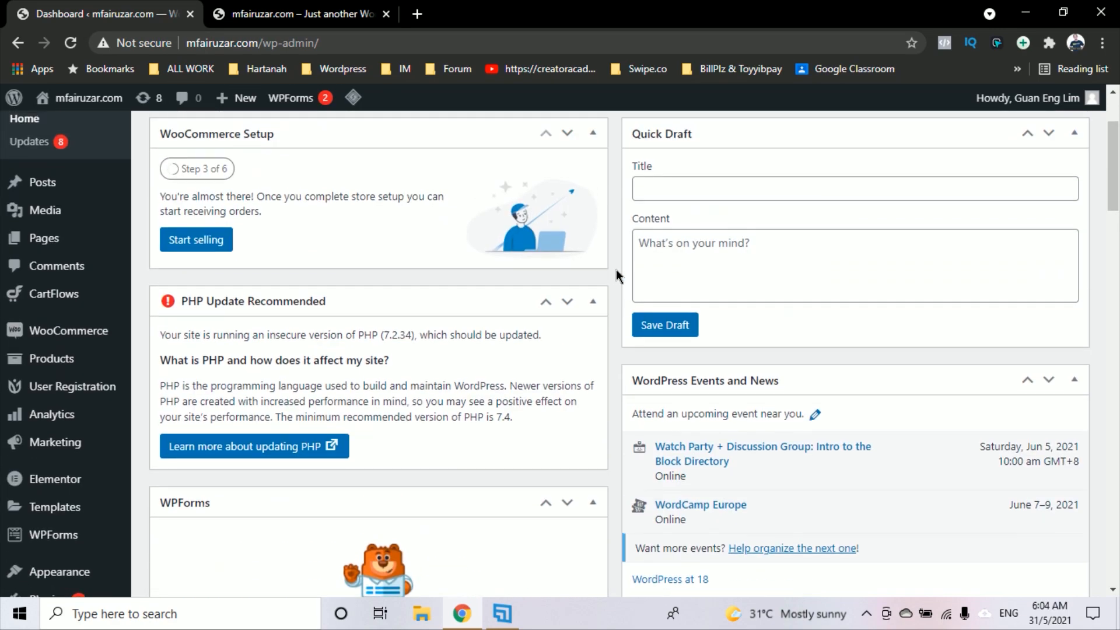
scroll(555, 306, "down", 4)
mouse_move(111, 332)
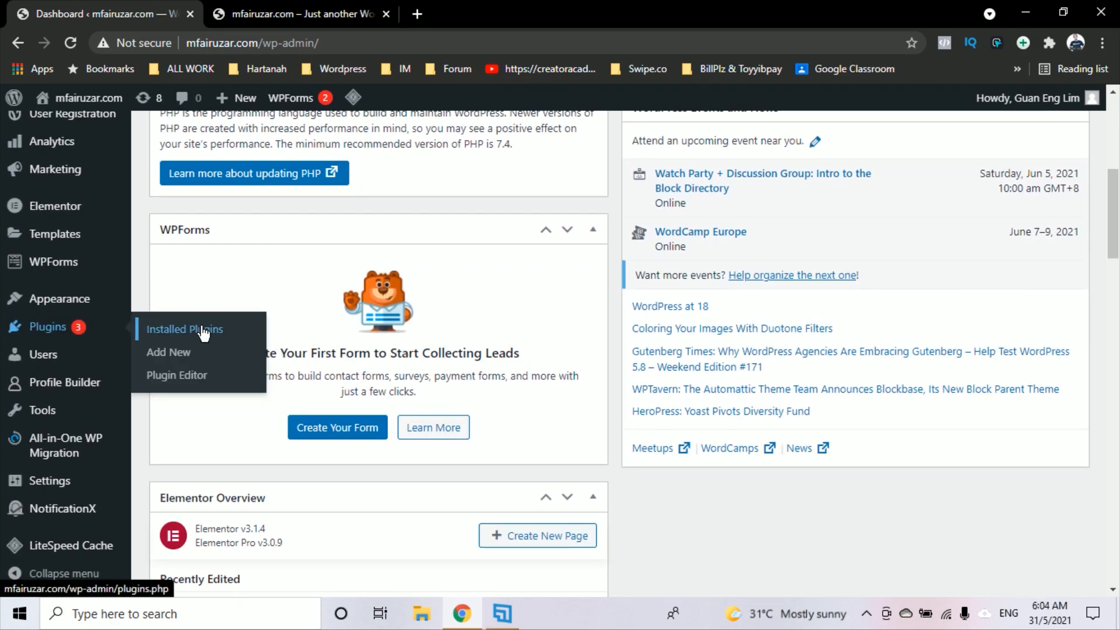
left_click(211, 333)
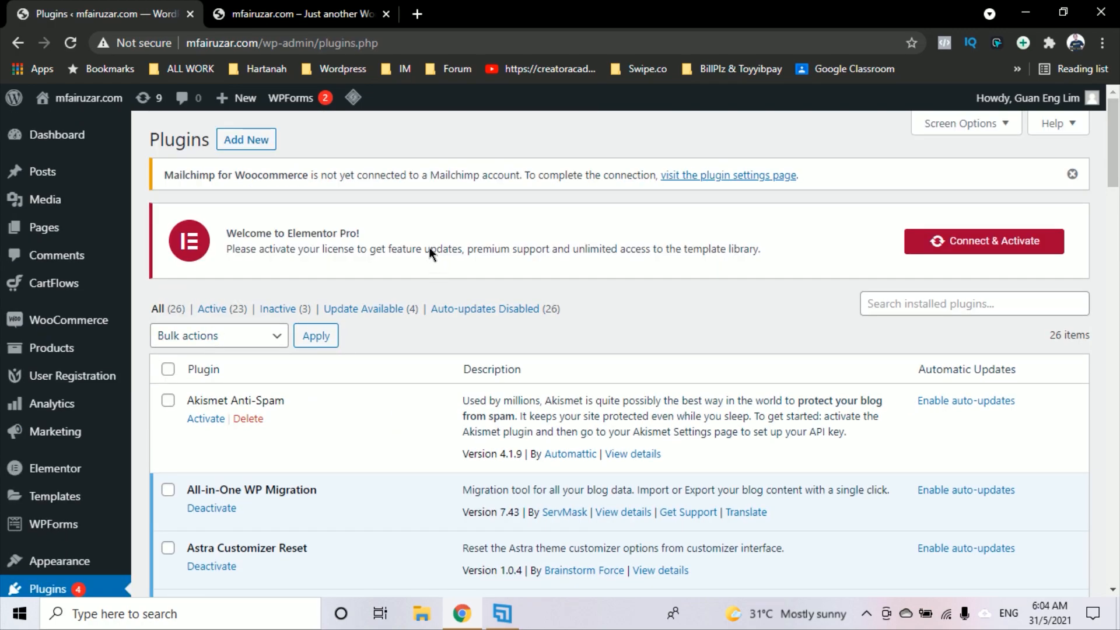
On the Add Plugins page, search the plugin directory for 'user role'
left_click(260, 144)
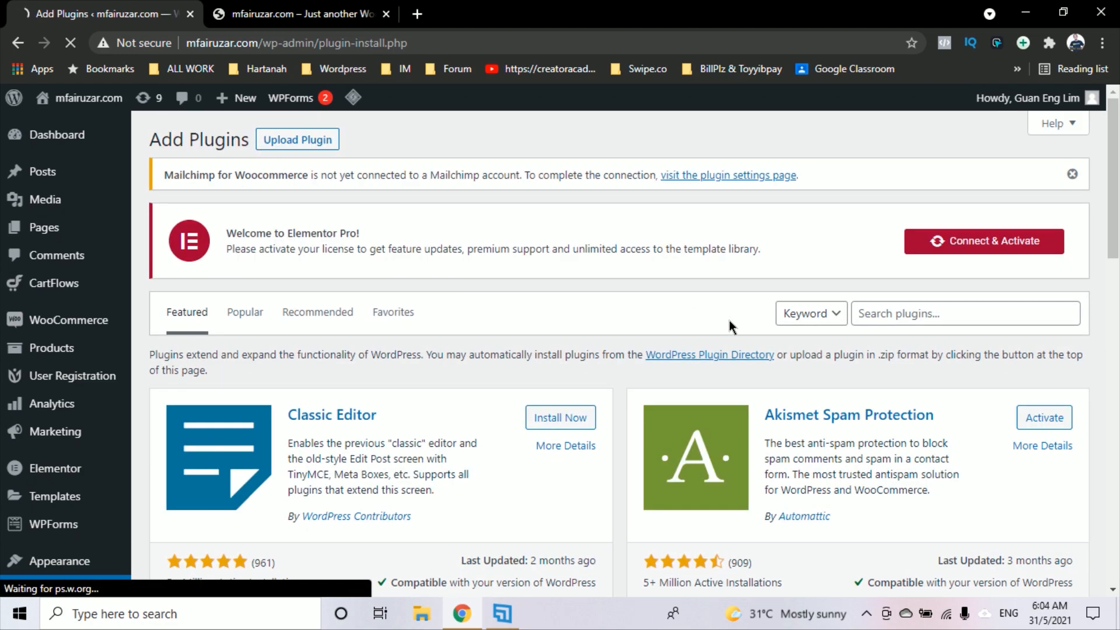
left_click(883, 319)
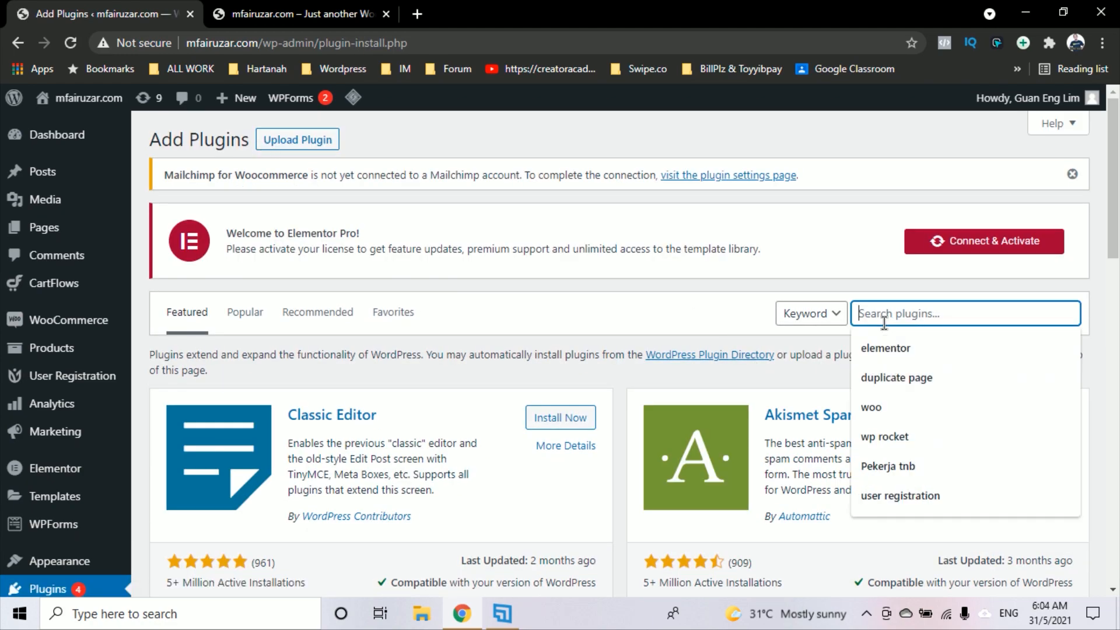
type("user")
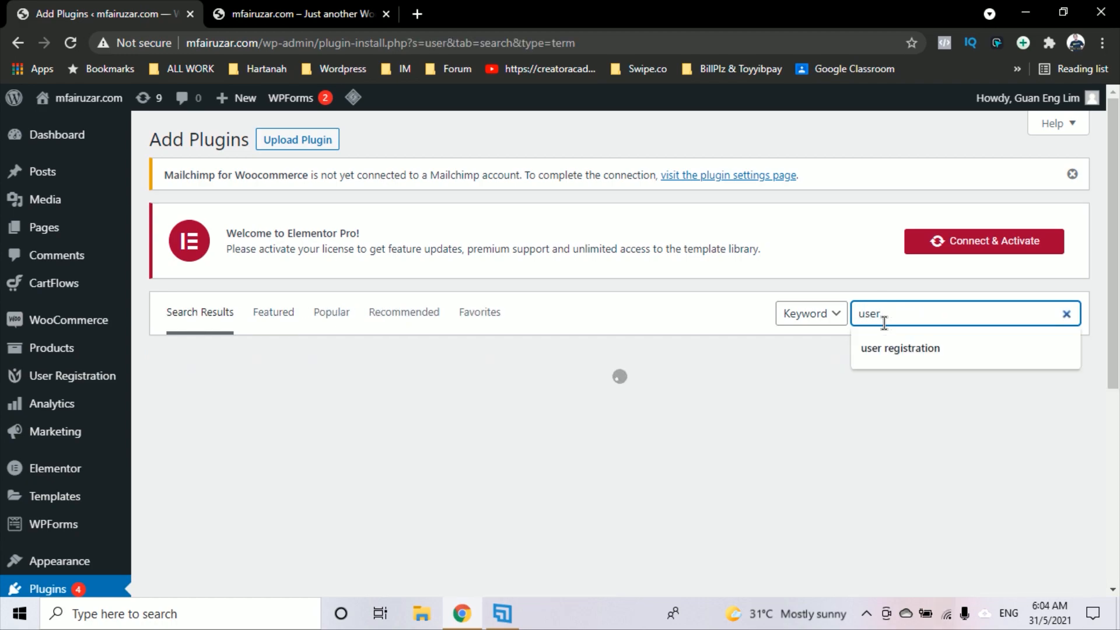
type(" role")
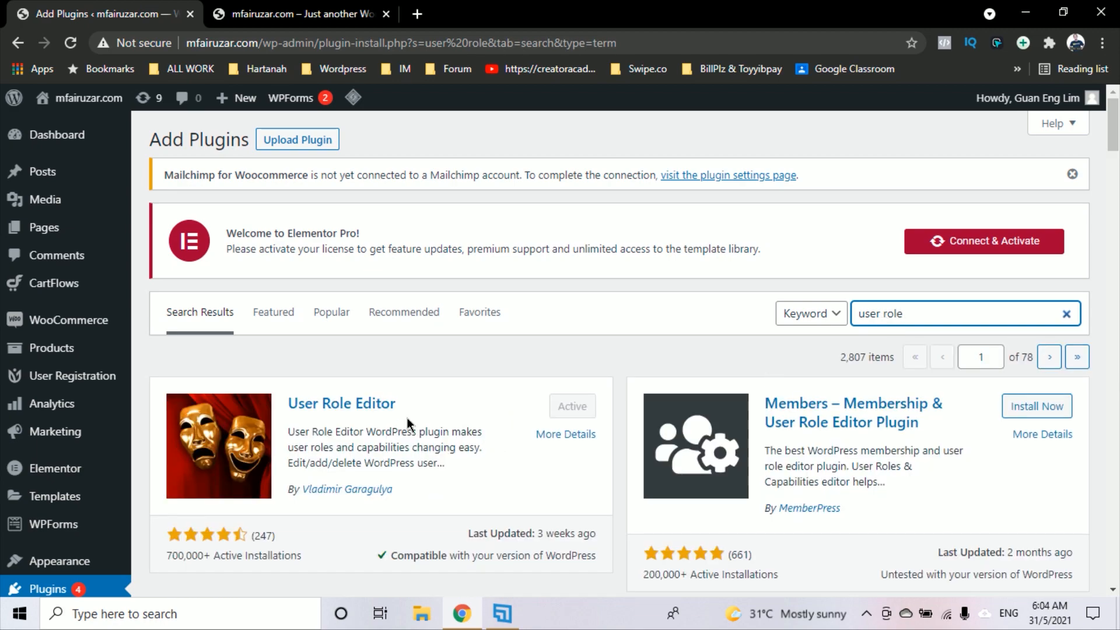
scroll(397, 400, "down", 2)
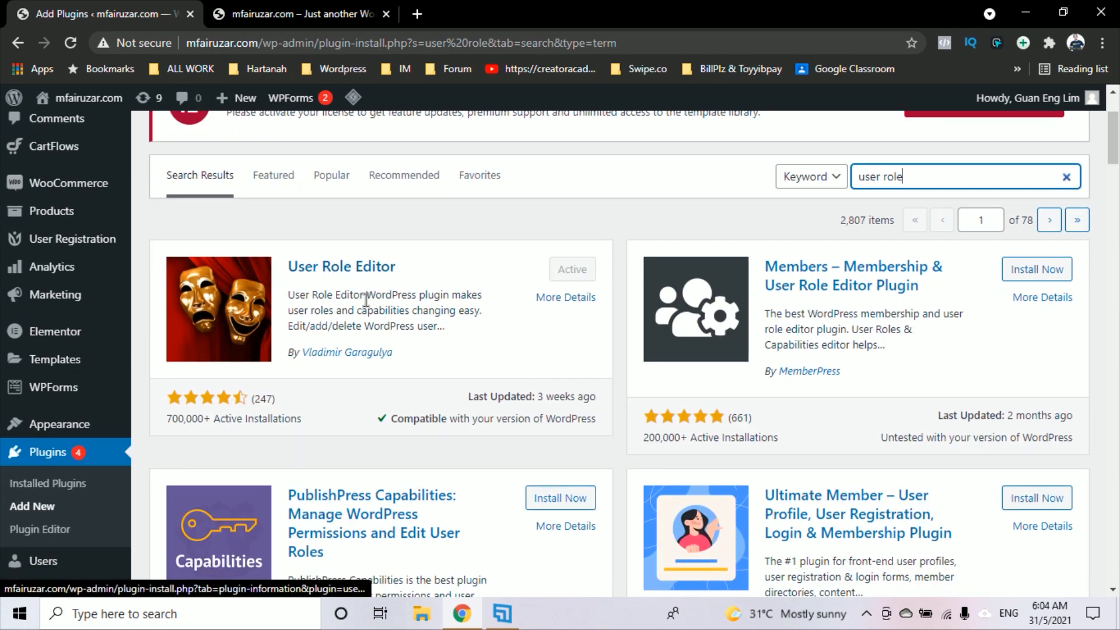
scroll(384, 314, "down", 2)
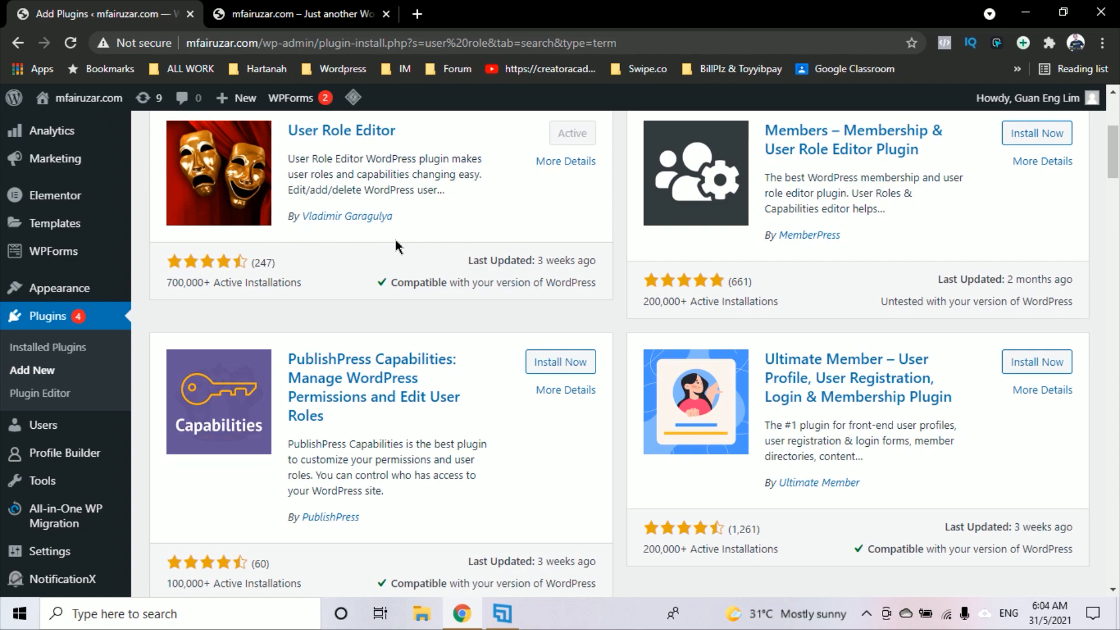
scroll(390, 229, "up", 2)
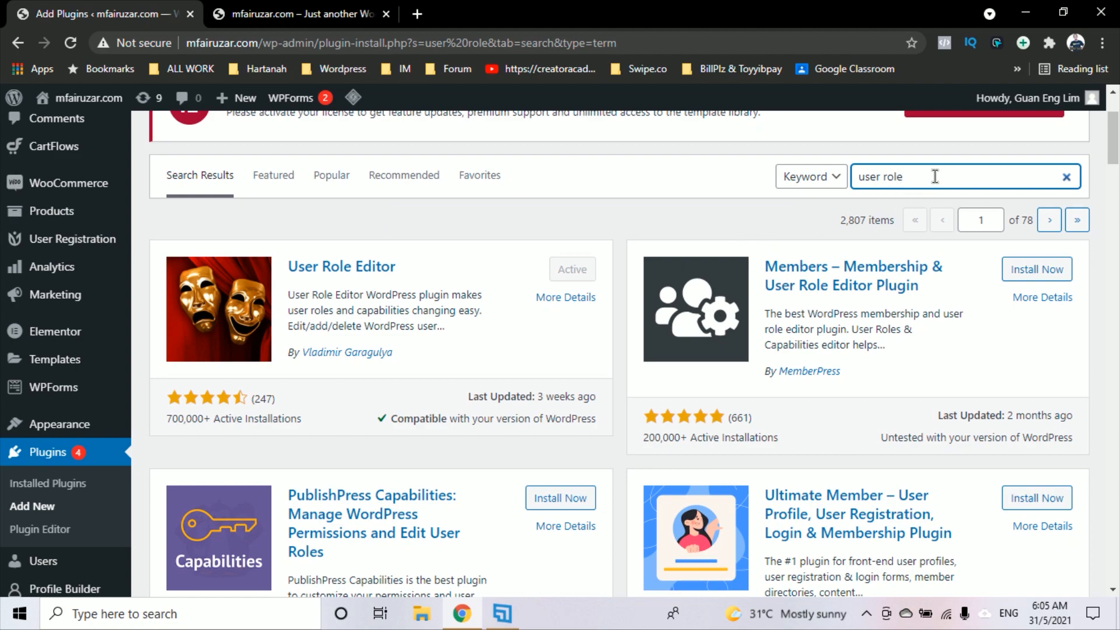
Replace the search with 'user registration' using the suggestion
left_click_drag(905, 176, 844, 189)
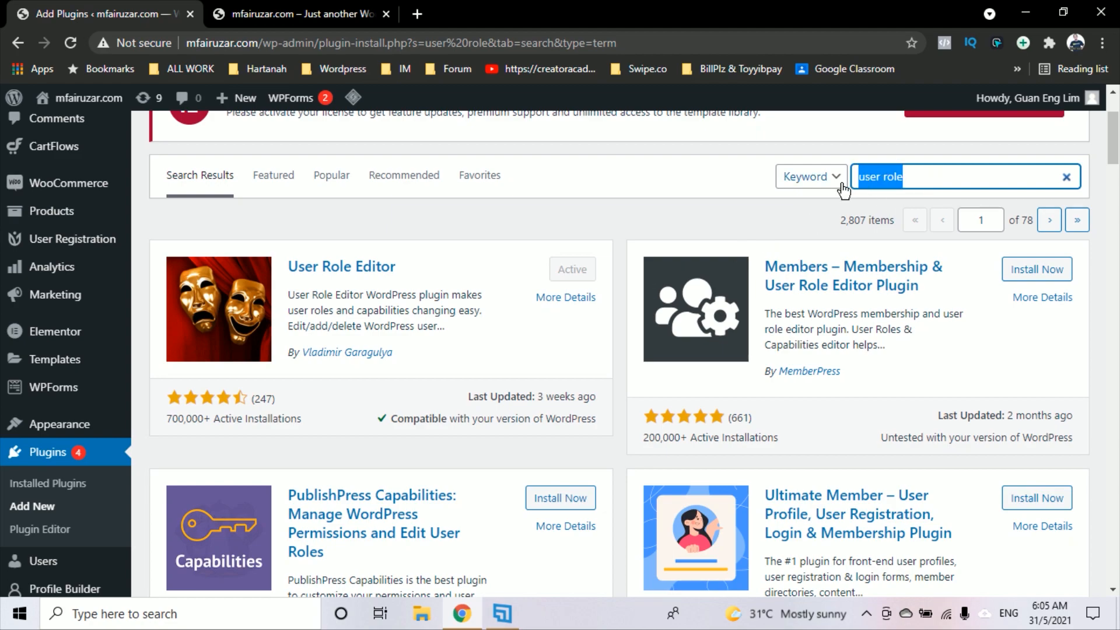
type("user")
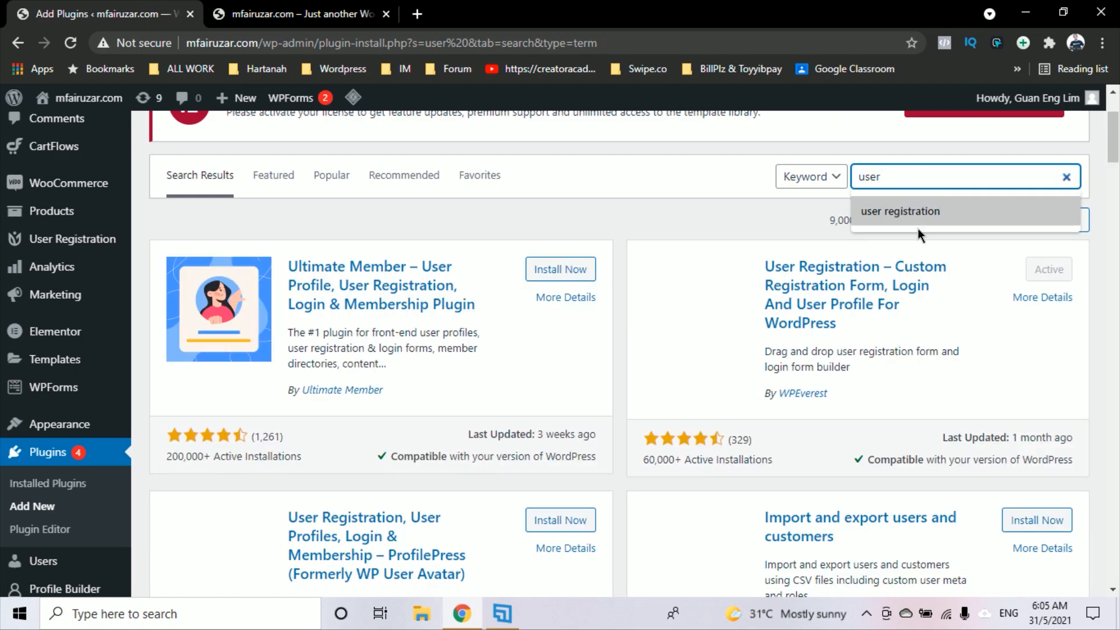
left_click(917, 213)
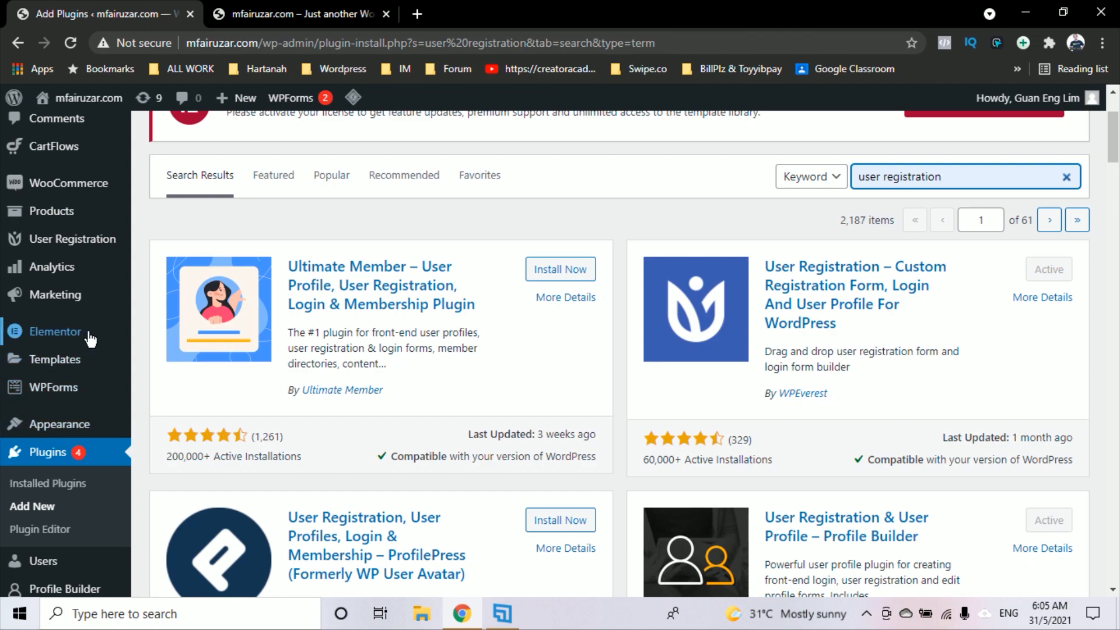
Check the Organic Store home and Log In pages, then return to the 'user registration' results
left_click(287, 8)
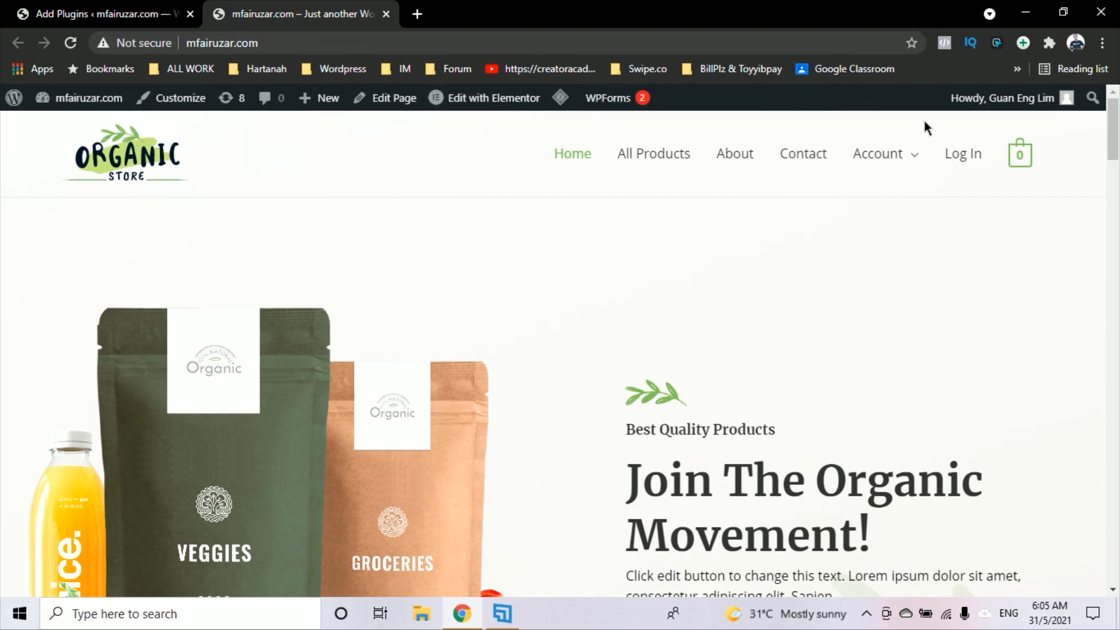
left_click(129, 17)
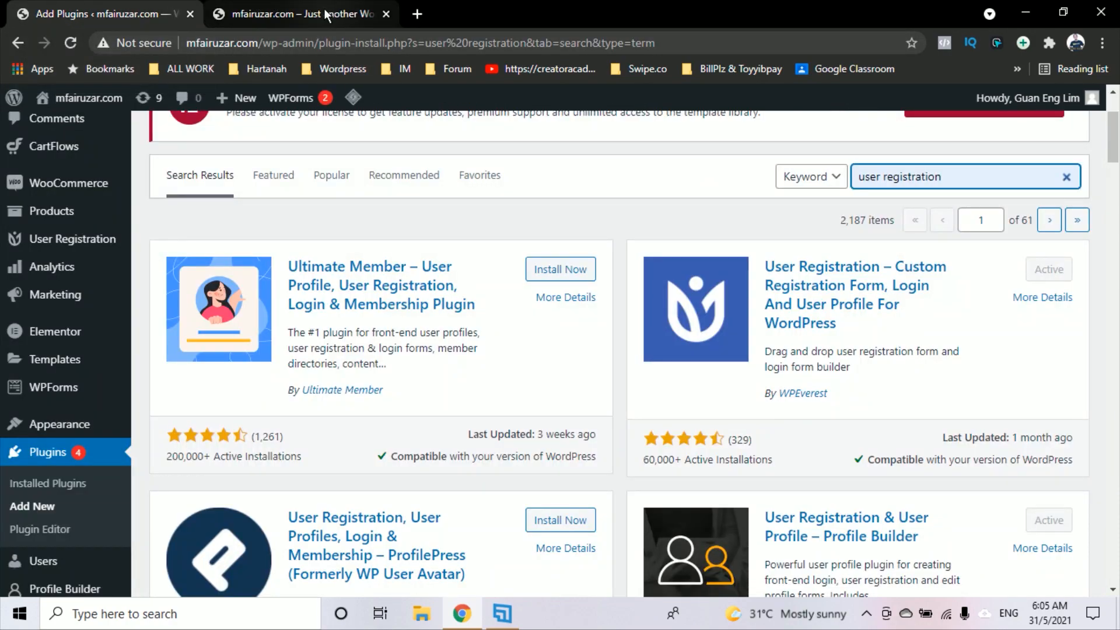
left_click(300, 14)
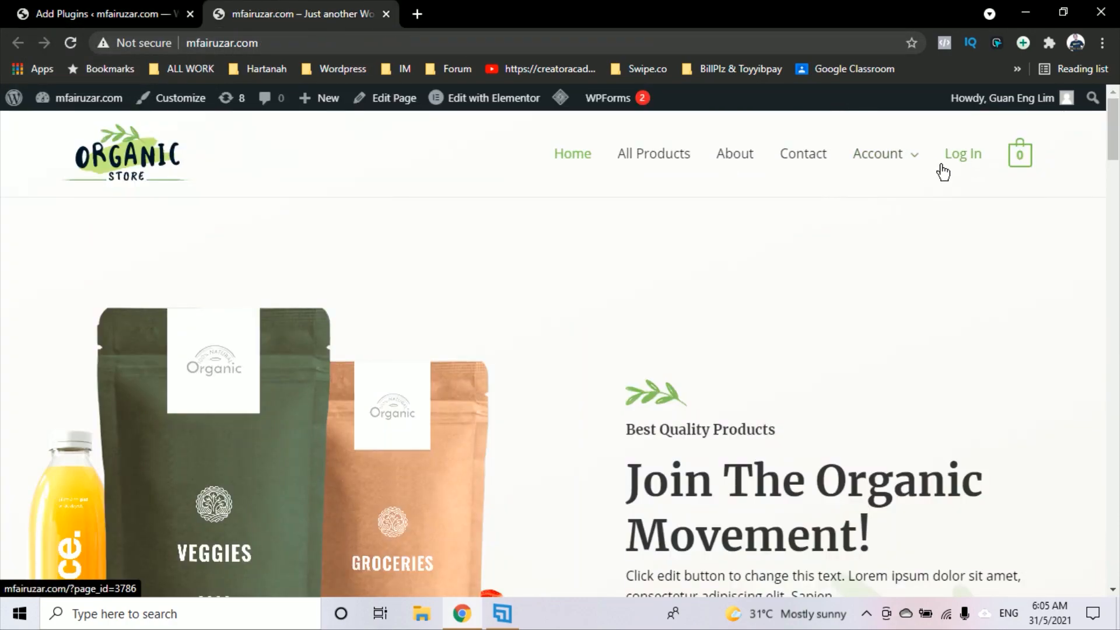
left_click(959, 166)
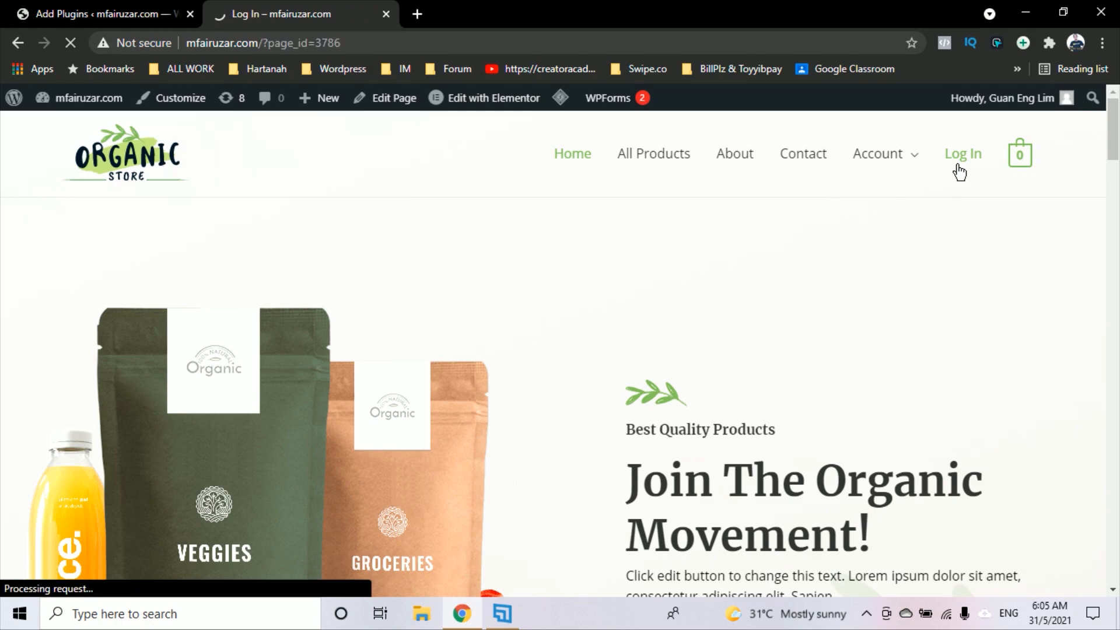
scroll(960, 172, "down", 2)
scroll(942, 174, "up", 2)
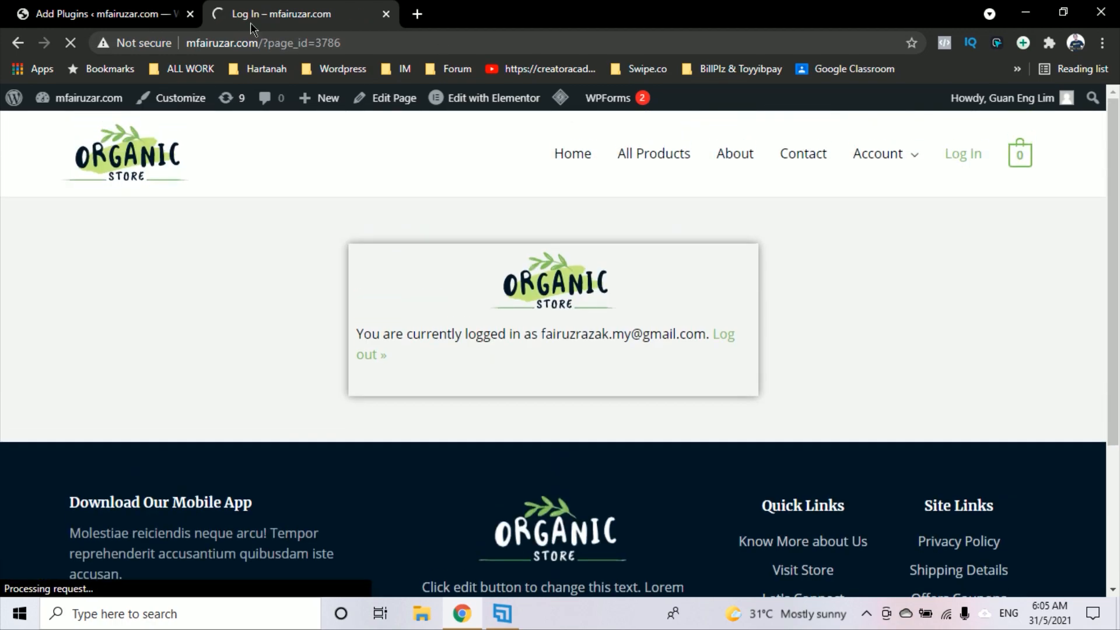
left_click(101, 16)
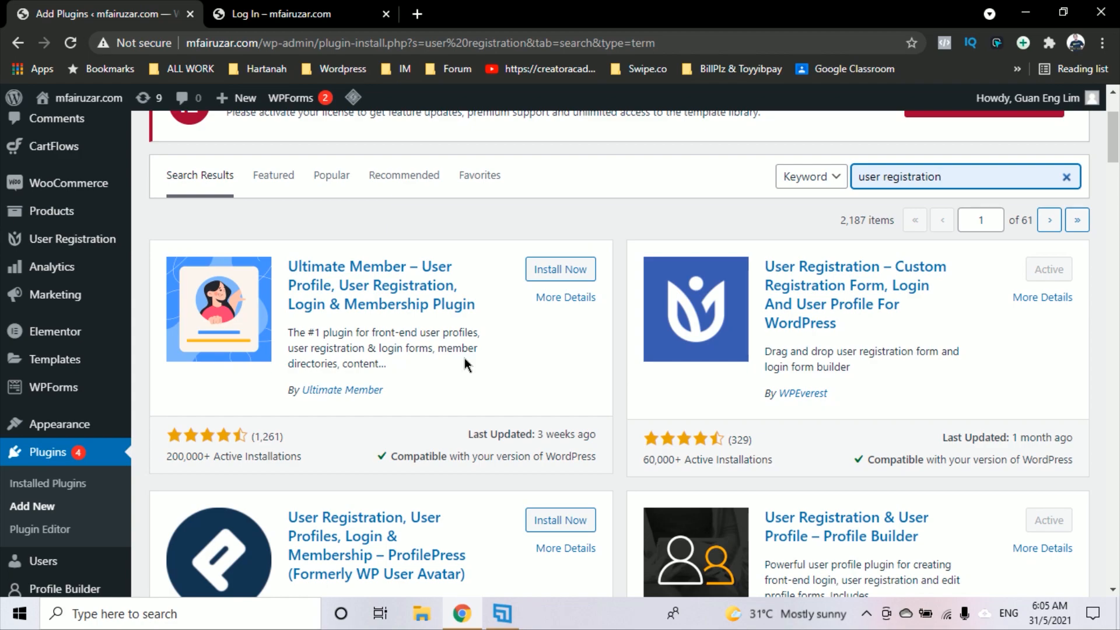
Open User Registration > User Registration to list the forms, showing only 'Default form'
mouse_move(92, 240)
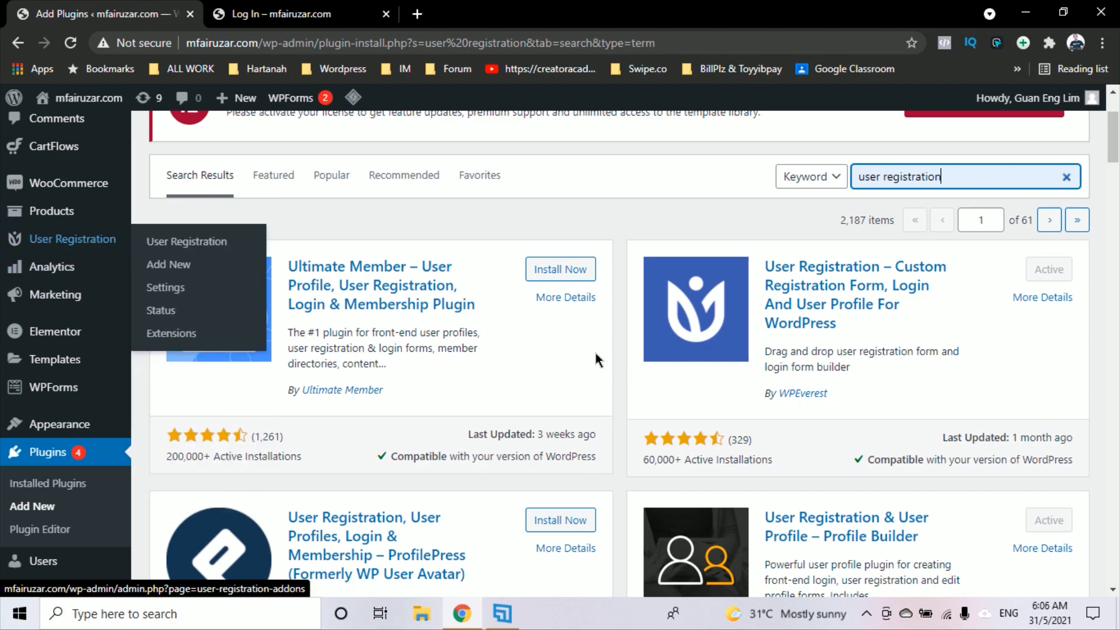
left_click(604, 222)
scroll(659, 226, "up", 3)
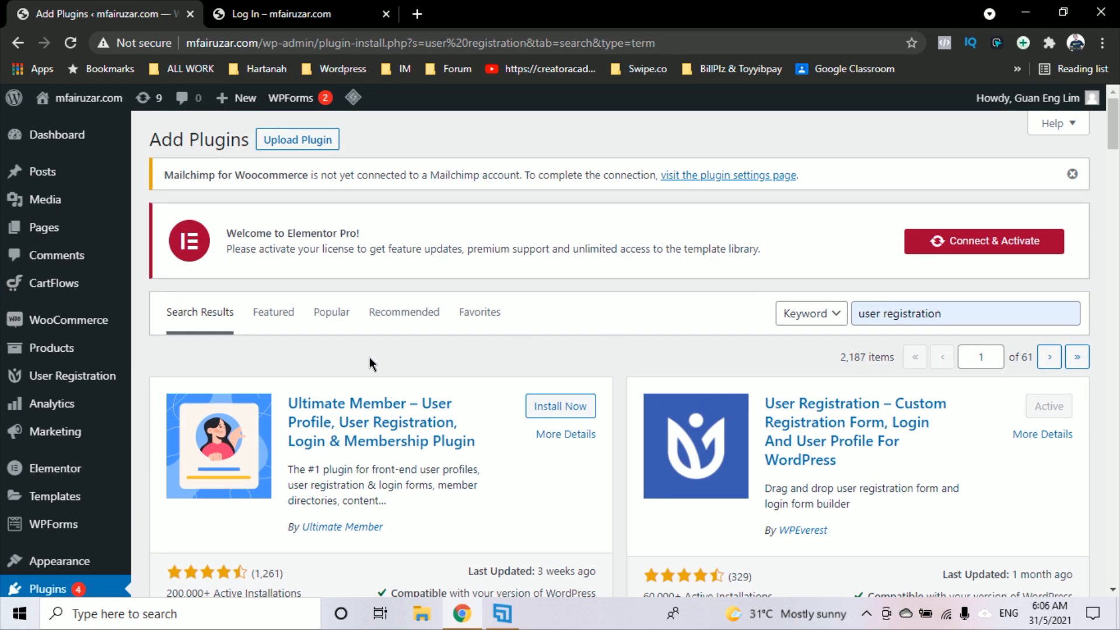
mouse_move(88, 387)
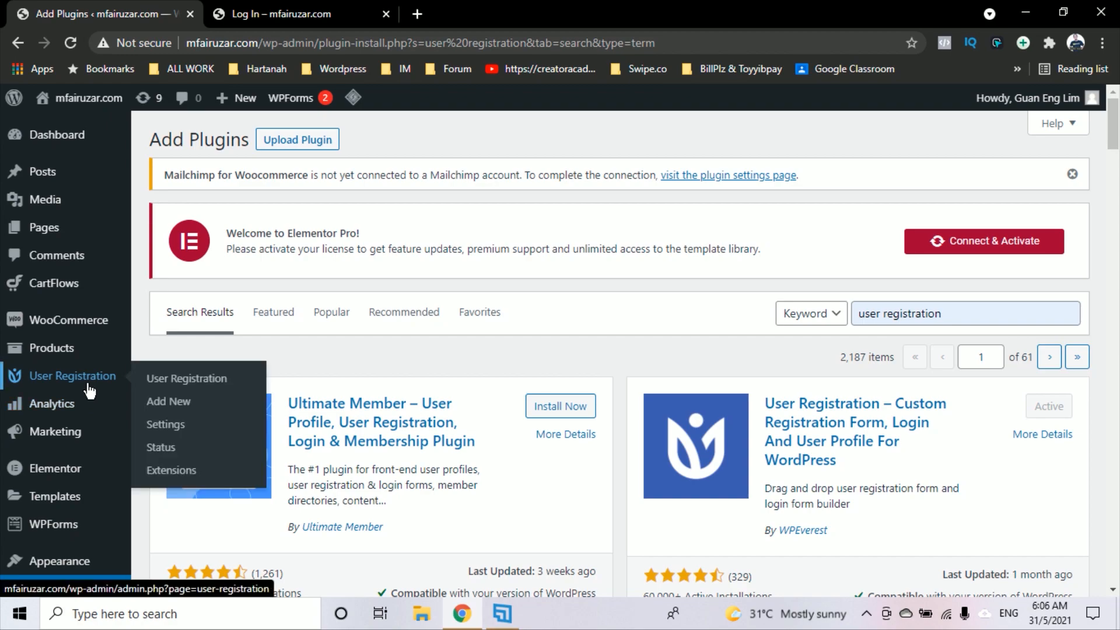
left_click(170, 382)
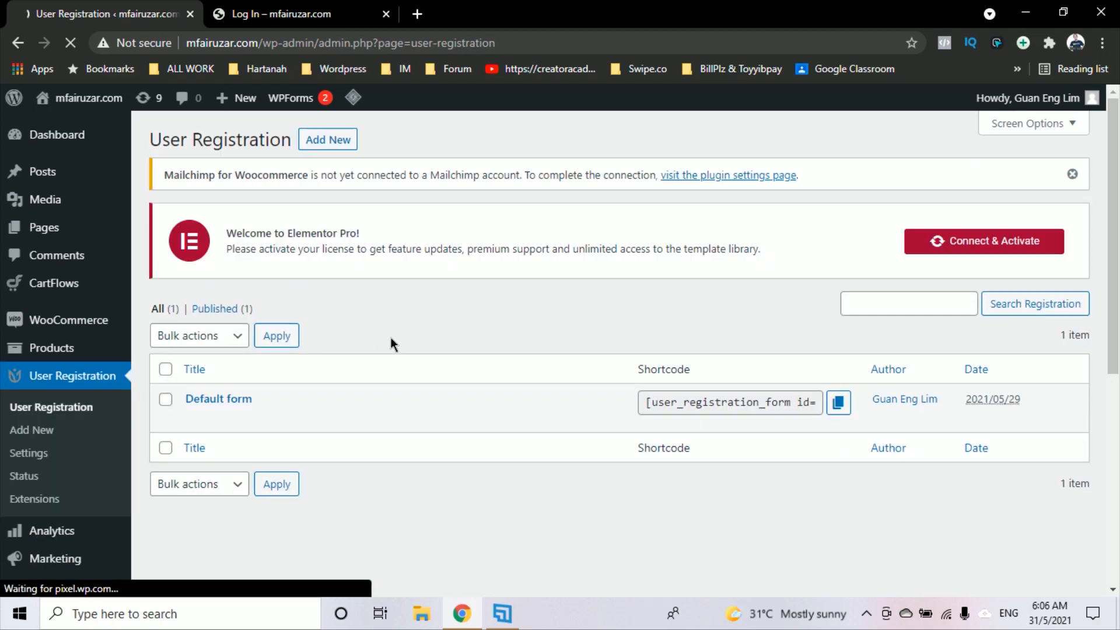
scroll(447, 376, "down", 2)
scroll(438, 358, "up", 2)
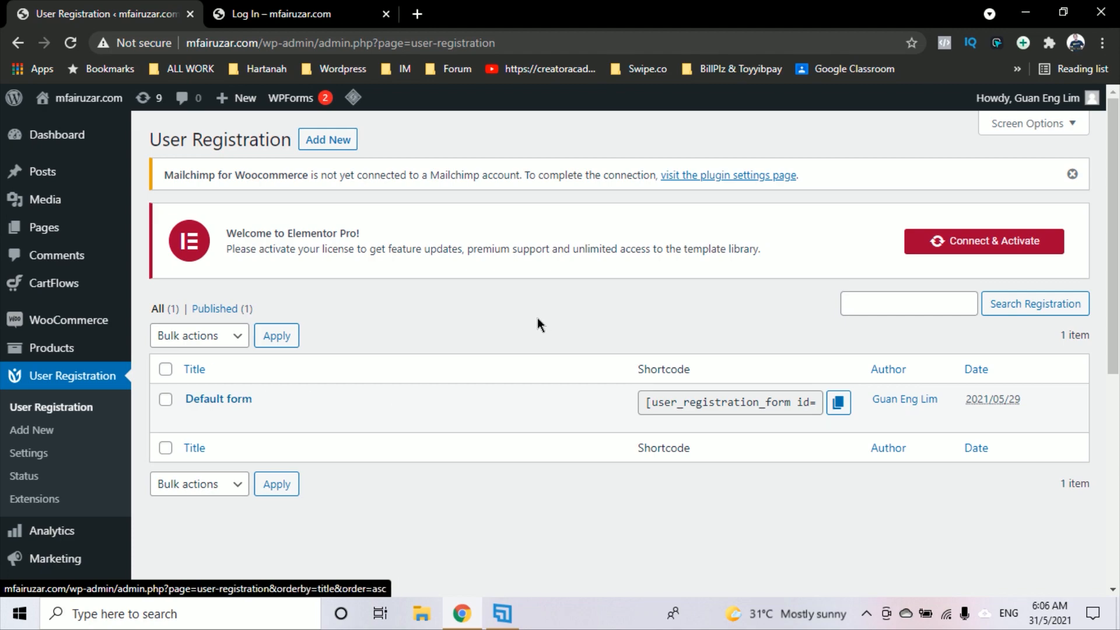
Start a new registration form and rename it 'Register Ejen'
left_click(335, 144)
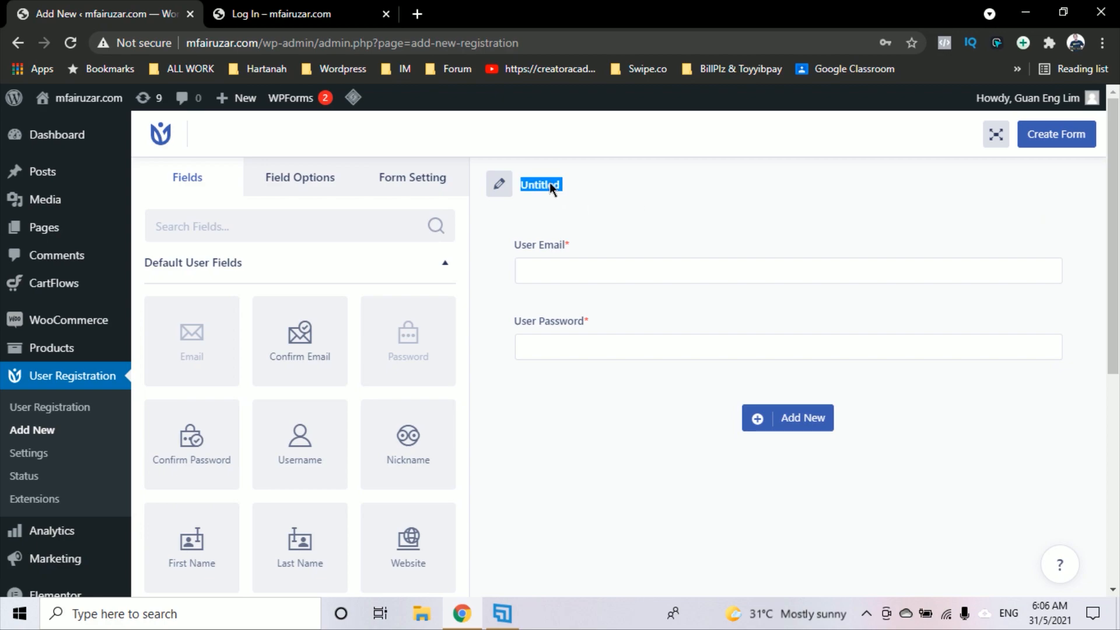
left_click(355, 227)
left_click(509, 188)
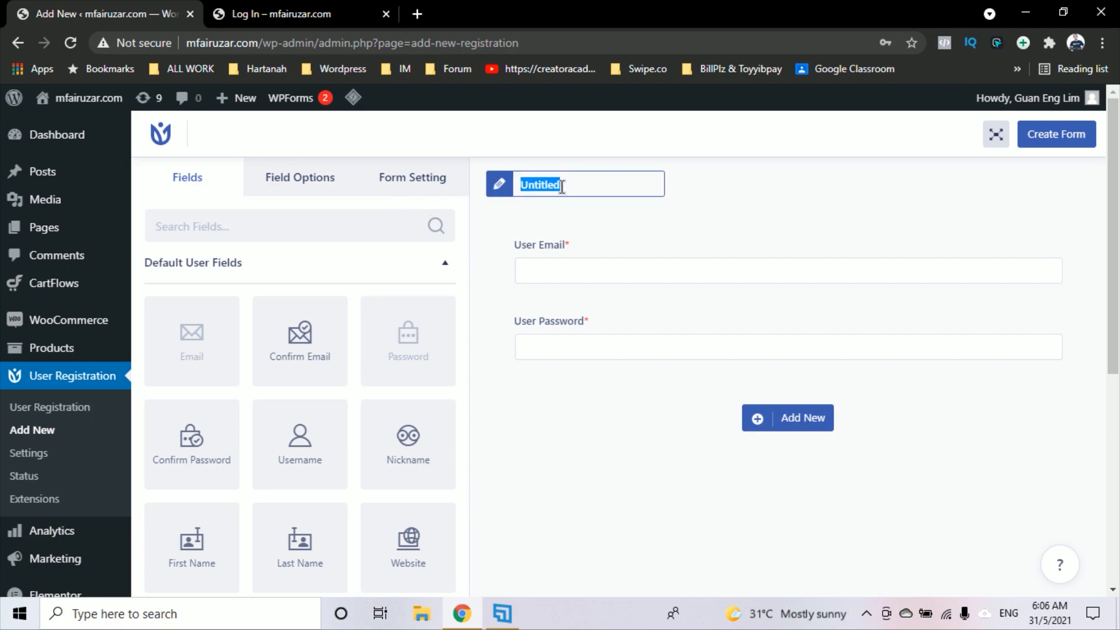
type("Register Ejen")
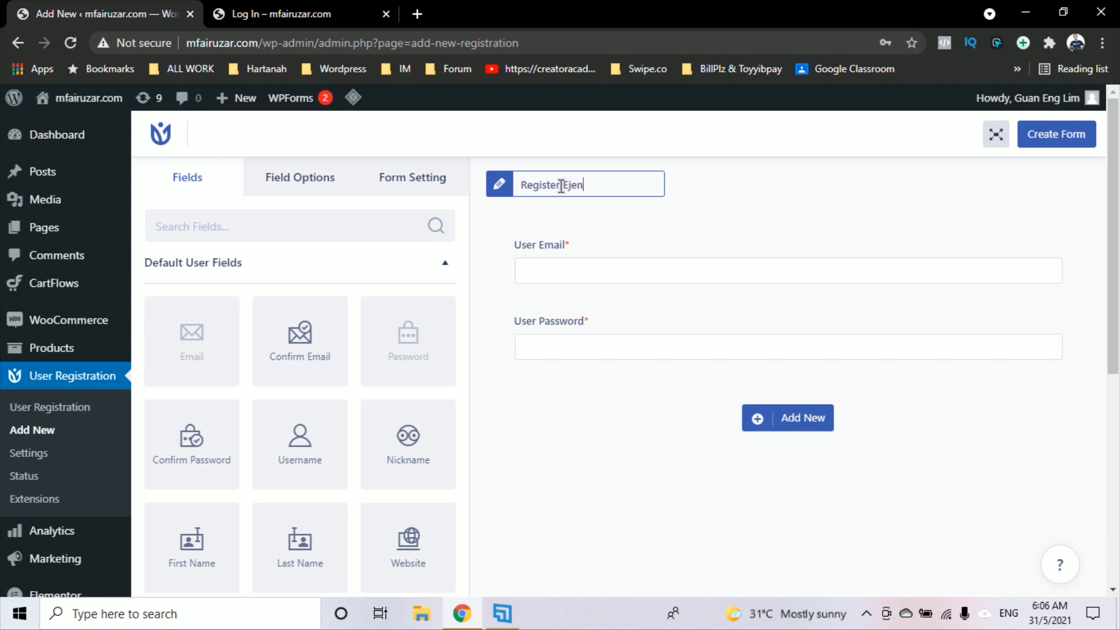
scroll(732, 275, "down", 2)
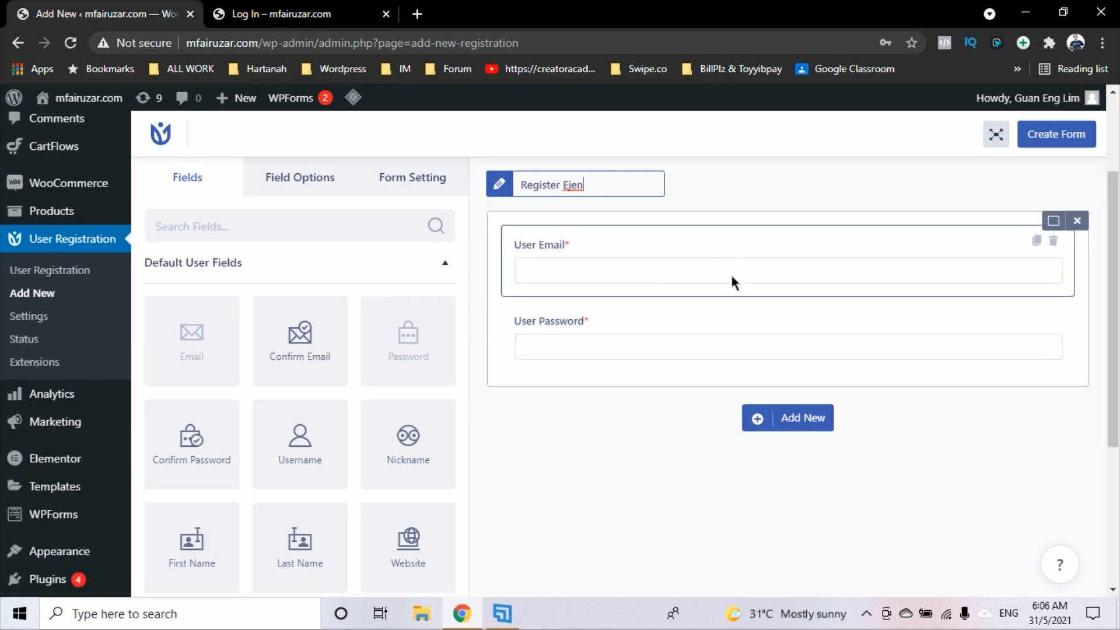
scroll(735, 269, "up", 2)
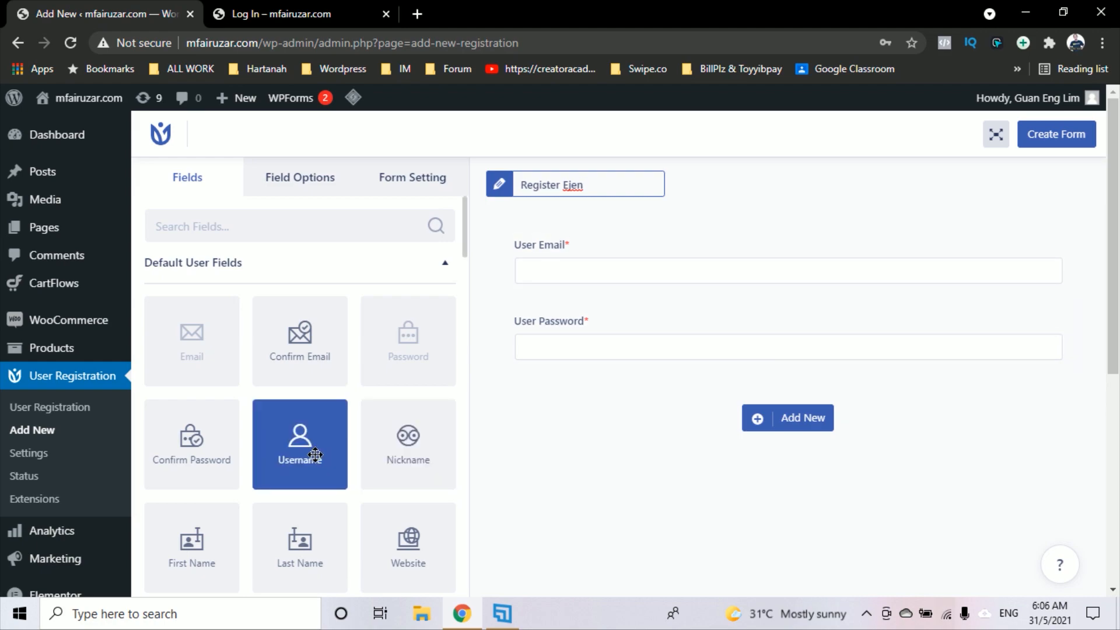
Add a Username field and move it to the top of the form
left_click_drag(315, 455, 668, 266)
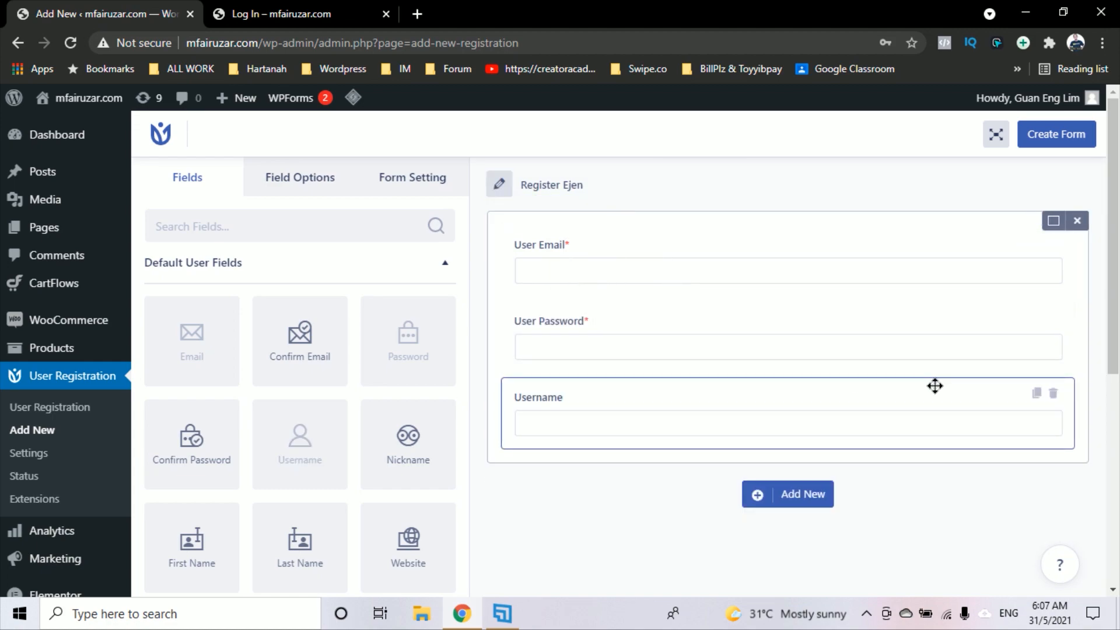
left_click_drag(935, 386, 913, 233)
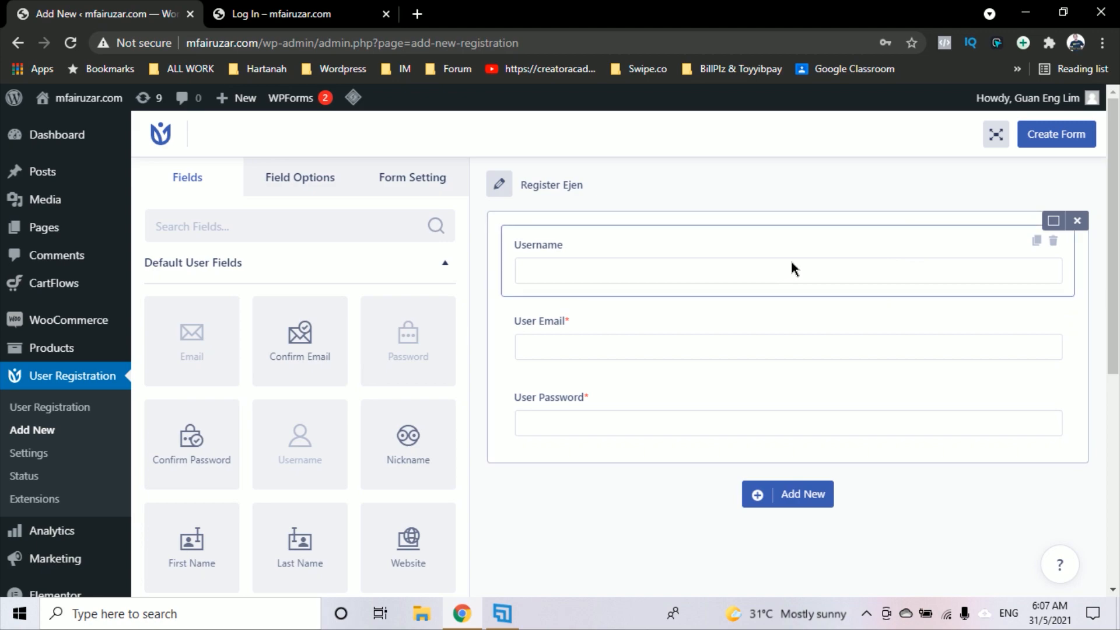
scroll(736, 356, "down", 2)
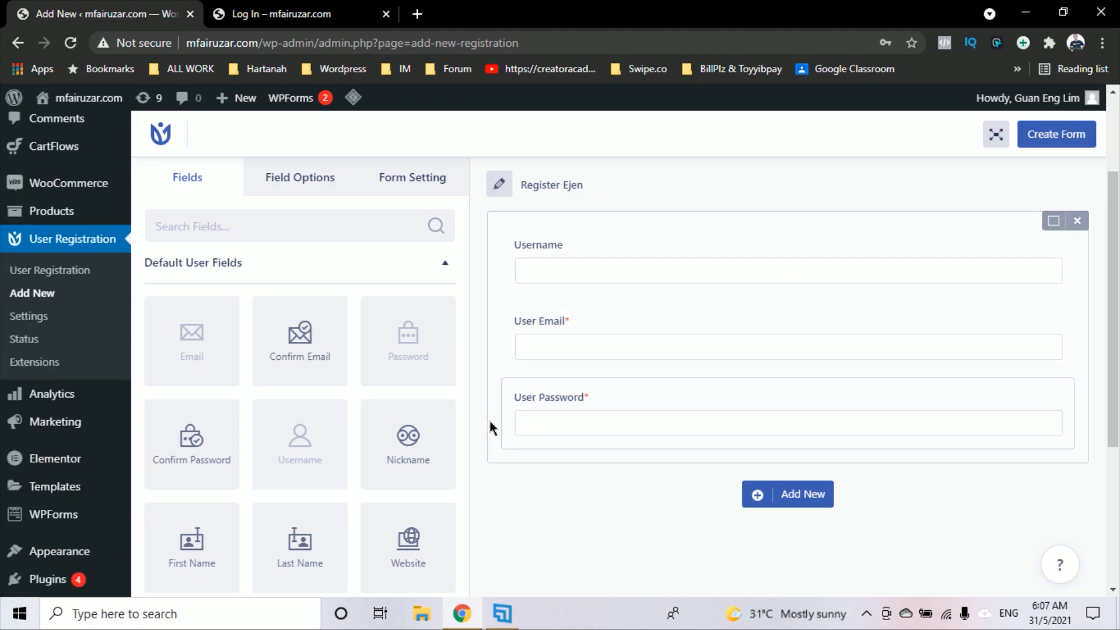
scroll(583, 403, "down", 2)
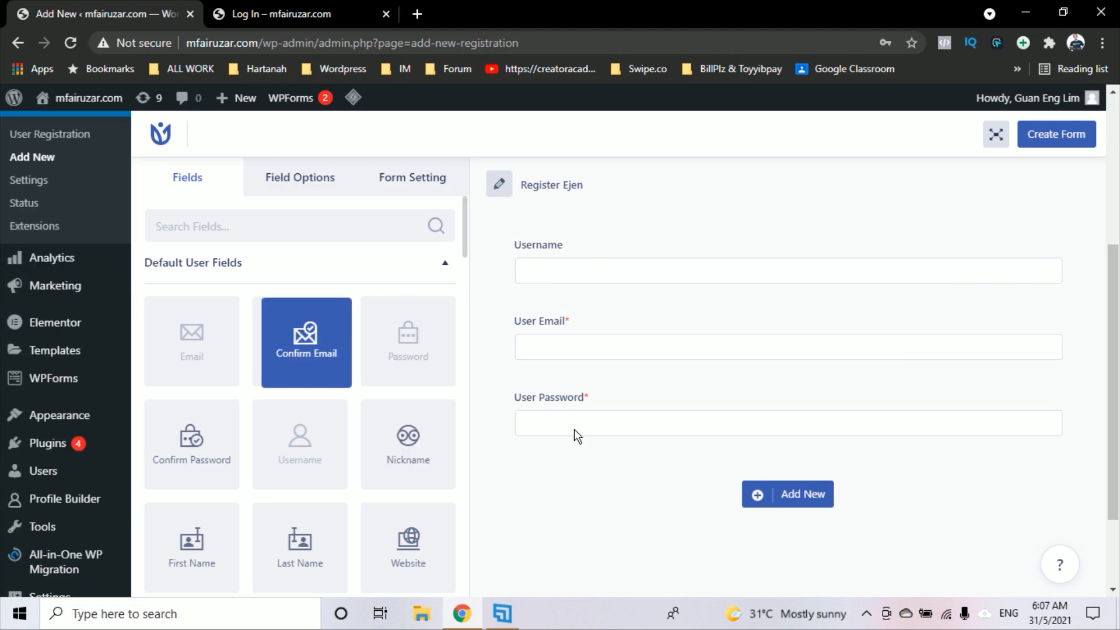
Replace the accidental Confirm Email field with a Confirm Password field below User Password
left_click_drag(574, 428, 768, 440)
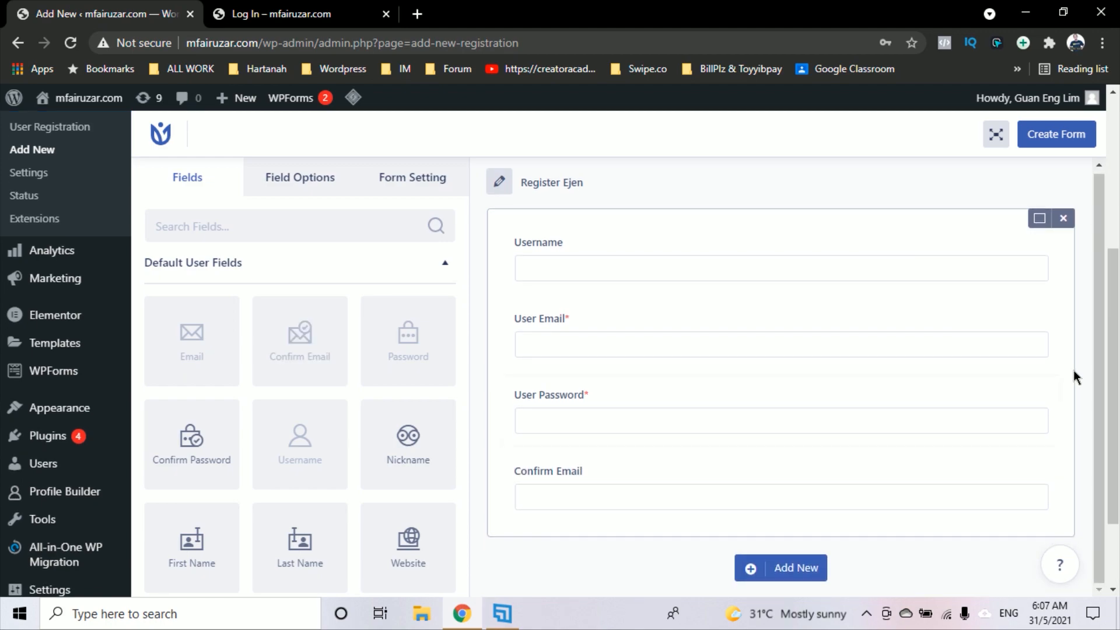
scroll(1077, 374, "down", 2)
scroll(379, 528, "down", 5)
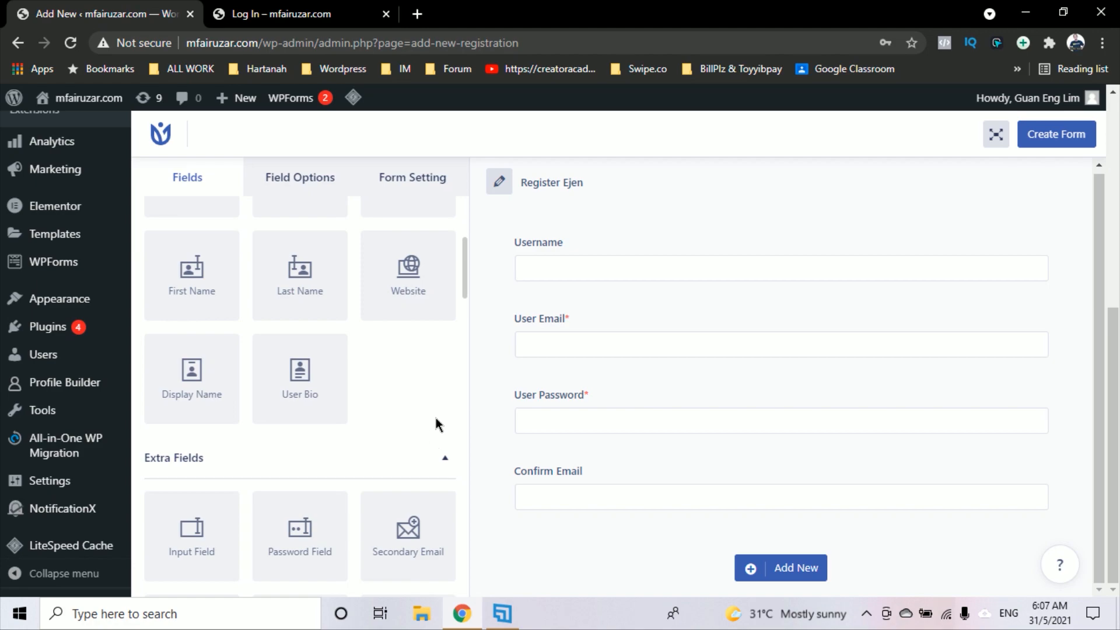
scroll(435, 418, "down", 2)
scroll(365, 454, "down", 2)
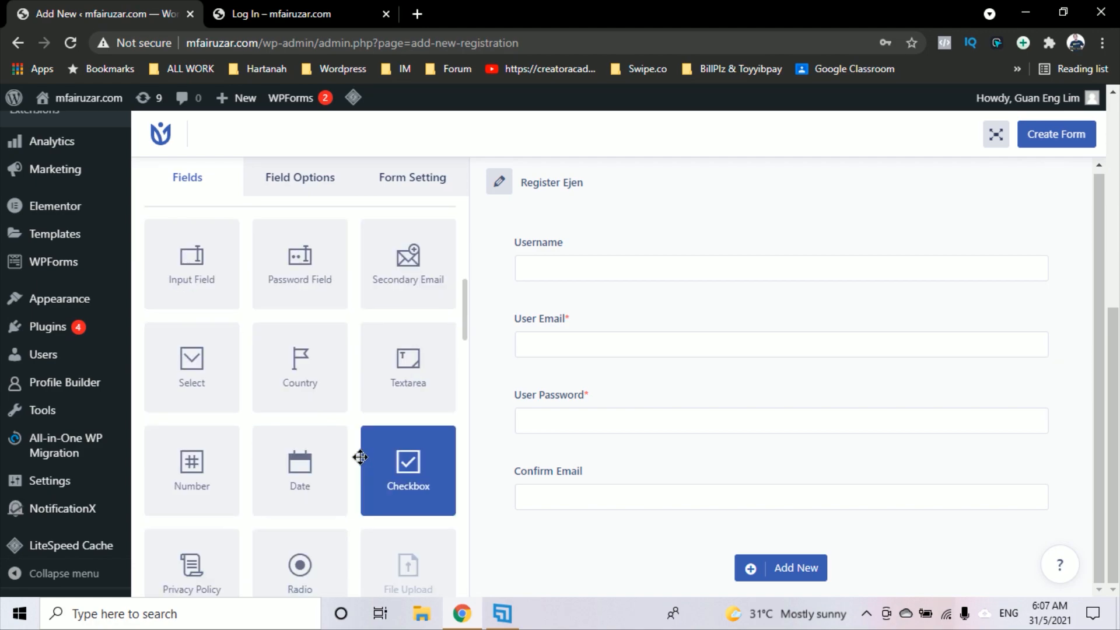
scroll(205, 486, "down", 2)
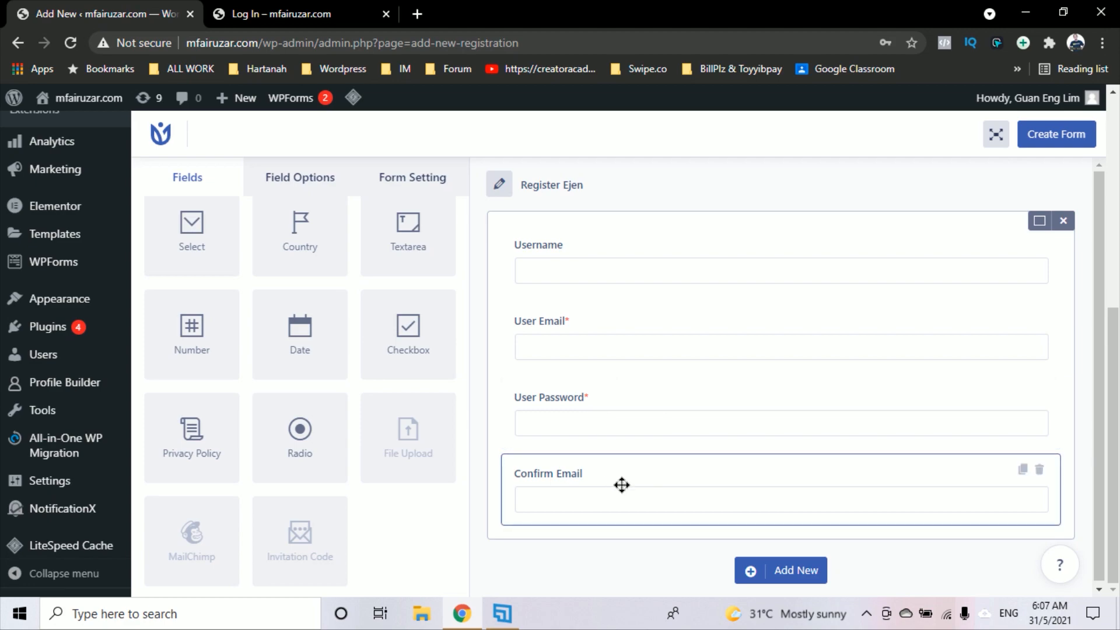
left_click_drag(622, 485, 639, 412)
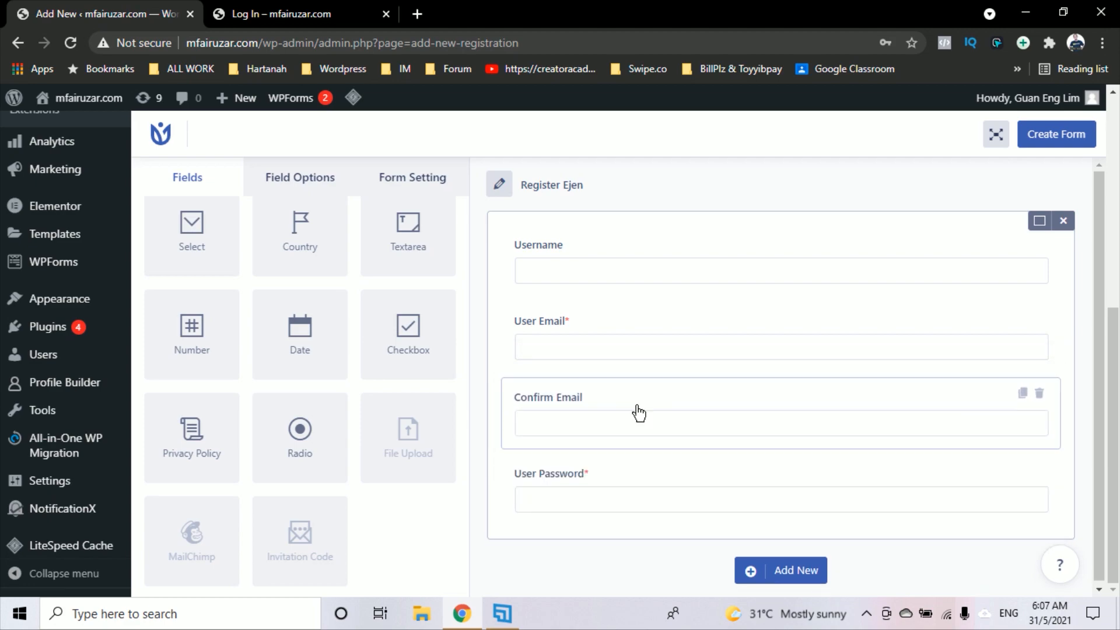
left_click(1040, 393)
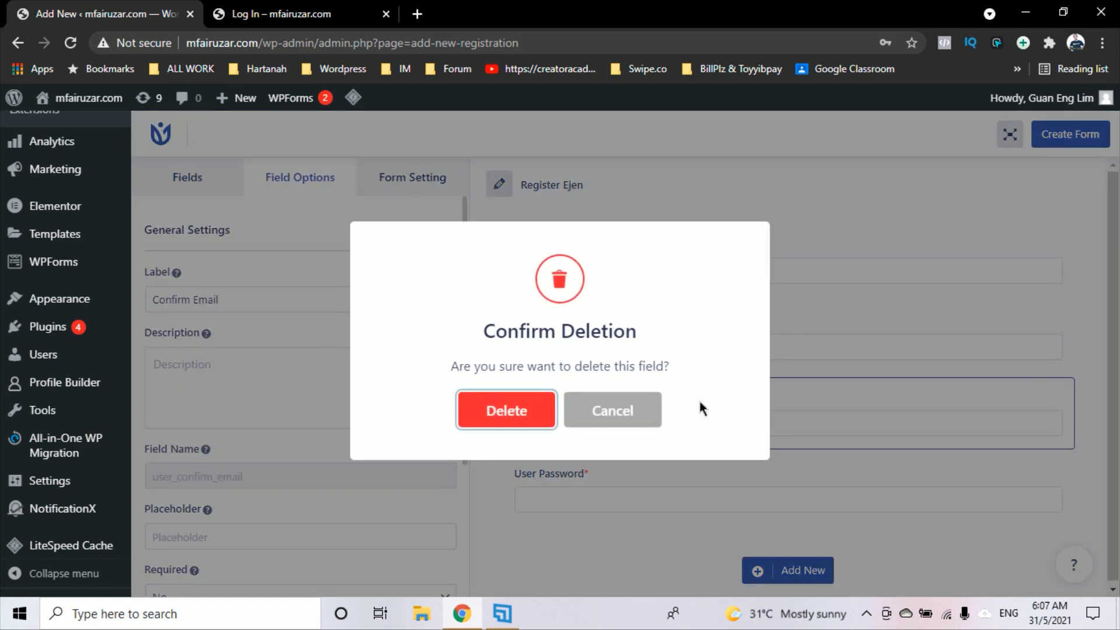
left_click(515, 422)
scroll(375, 440, "down", 2)
scroll(390, 443, "up", 6)
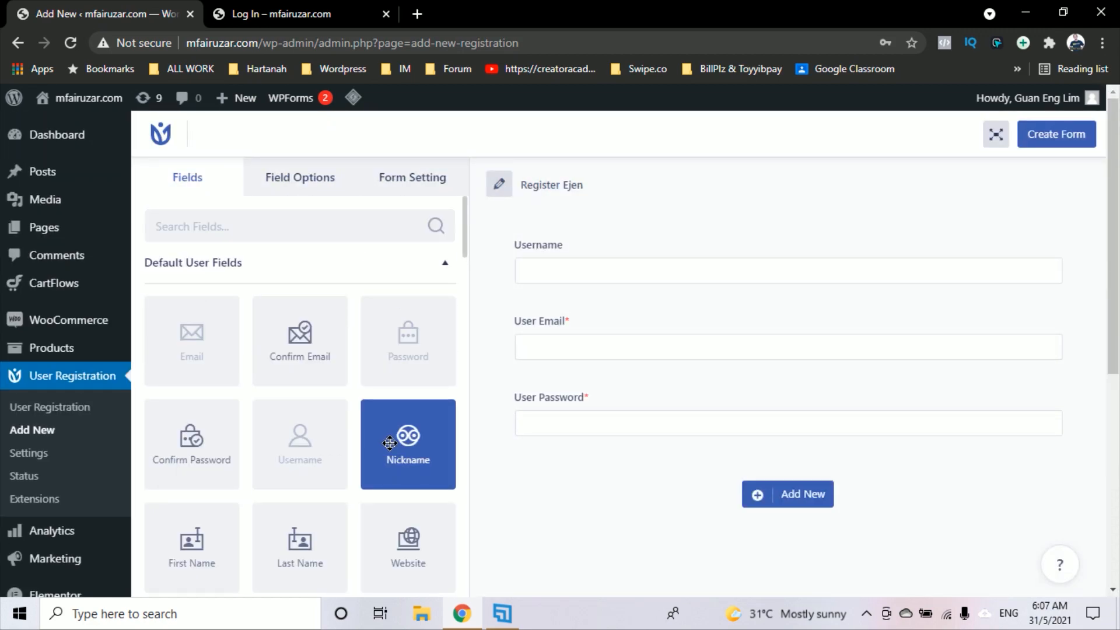
left_click_drag(195, 458, 736, 484)
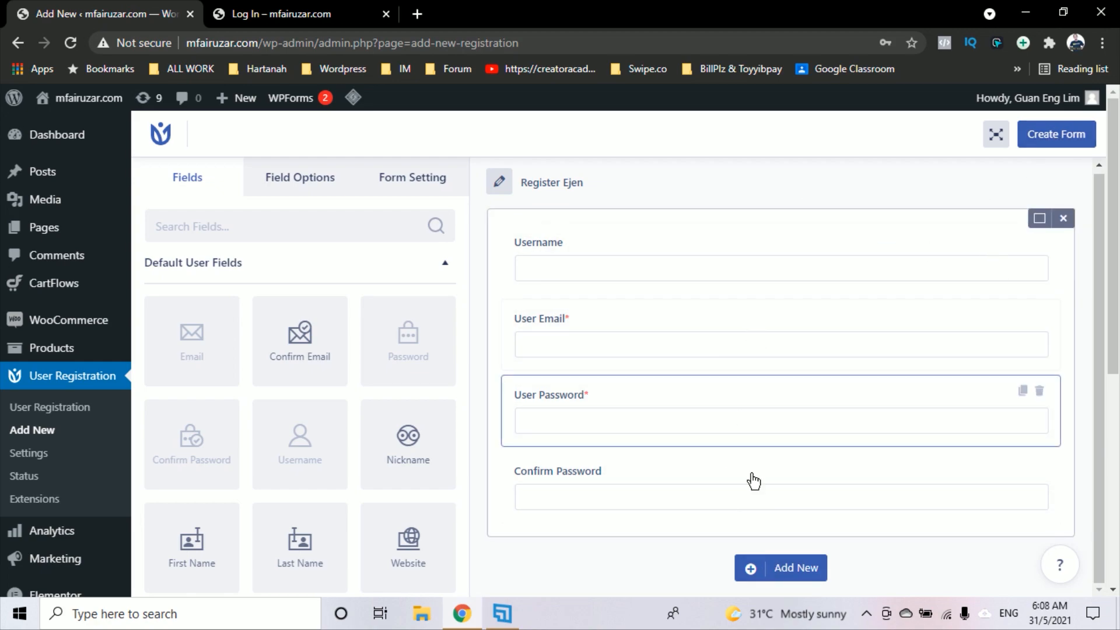
Save the Register Ejen form and select its new shortcode
left_click(1050, 140)
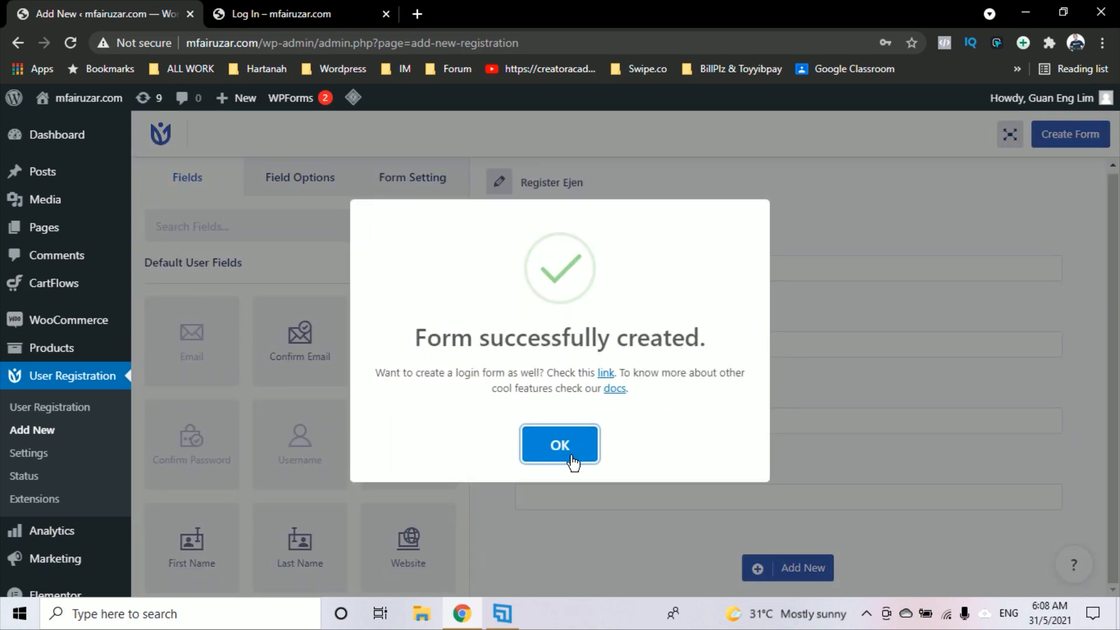
left_click(565, 449)
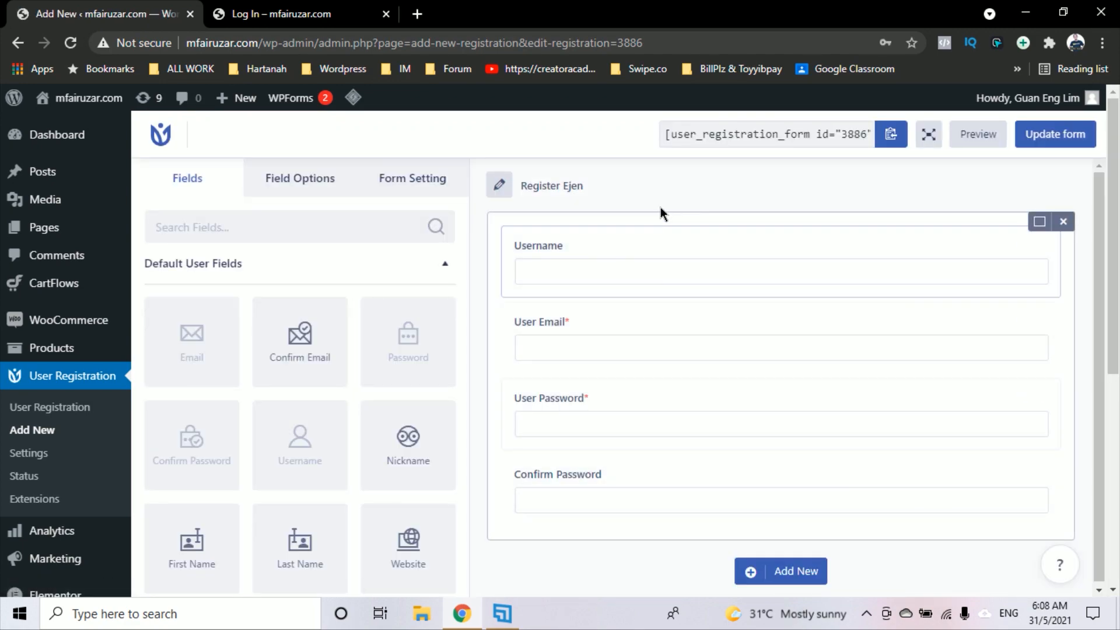
left_click(667, 137)
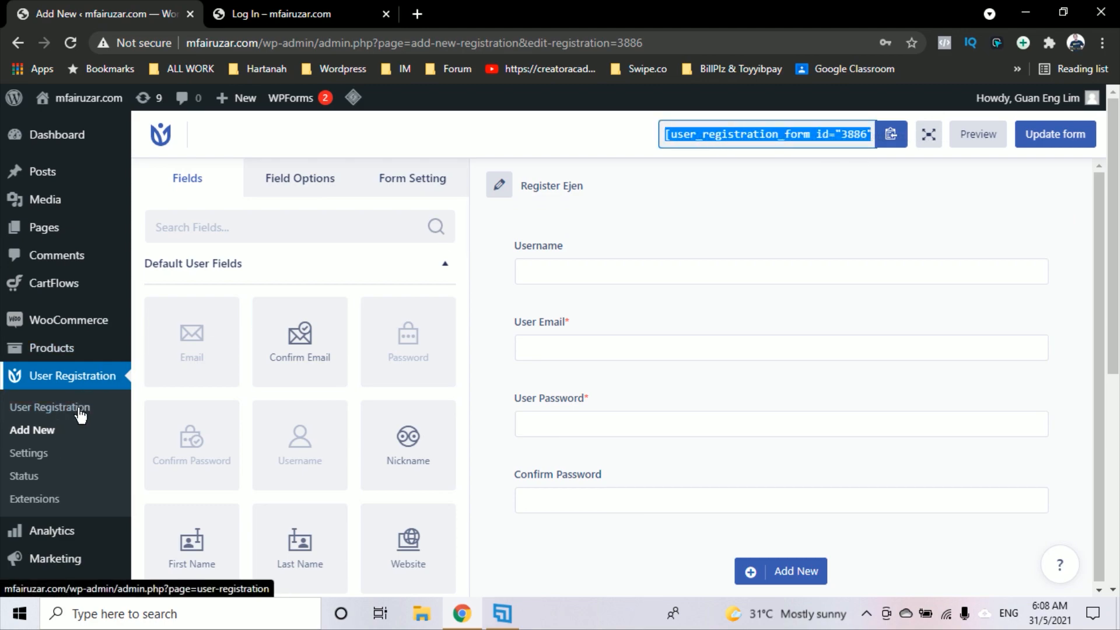
Reopen Register Ejen from the forms list and show its General Settings
left_click(60, 412)
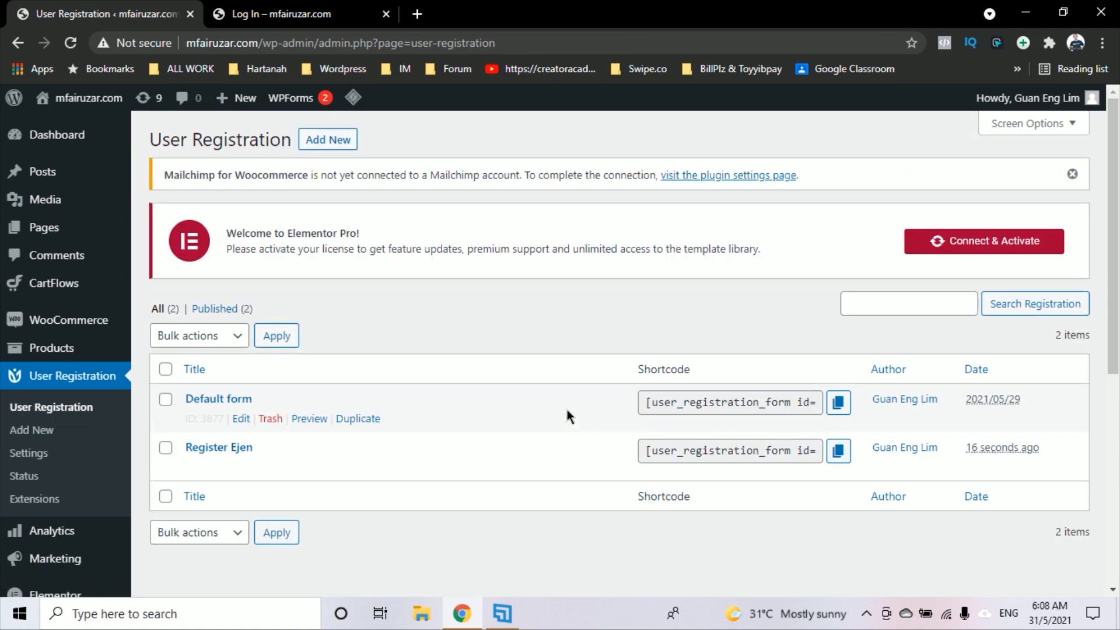
scroll(565, 405, "down", 2)
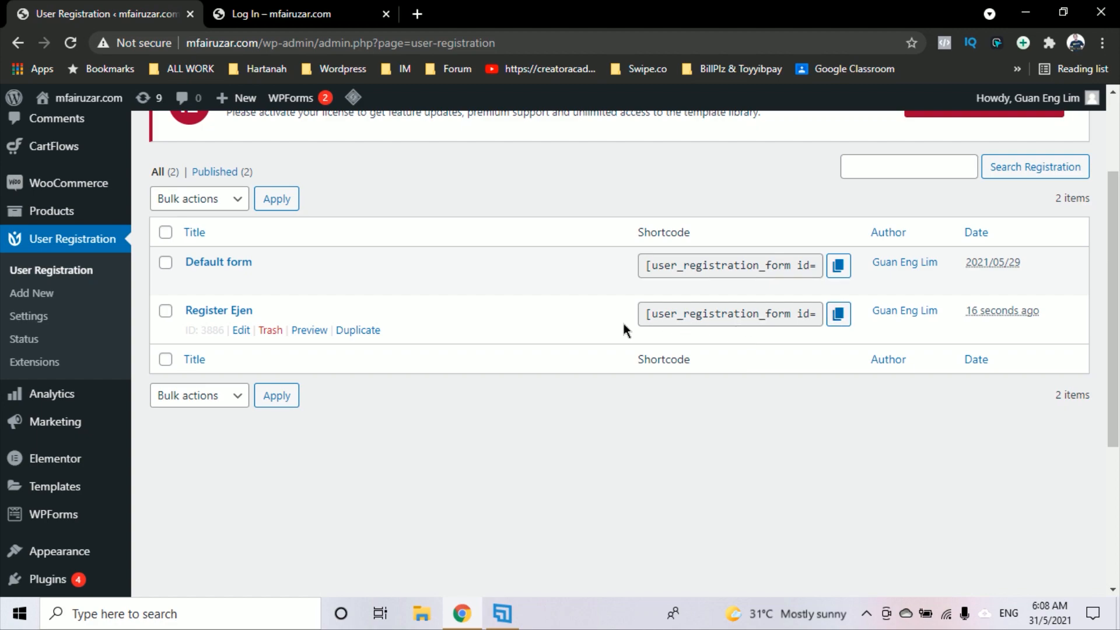
scroll(82, 250, "up", 2)
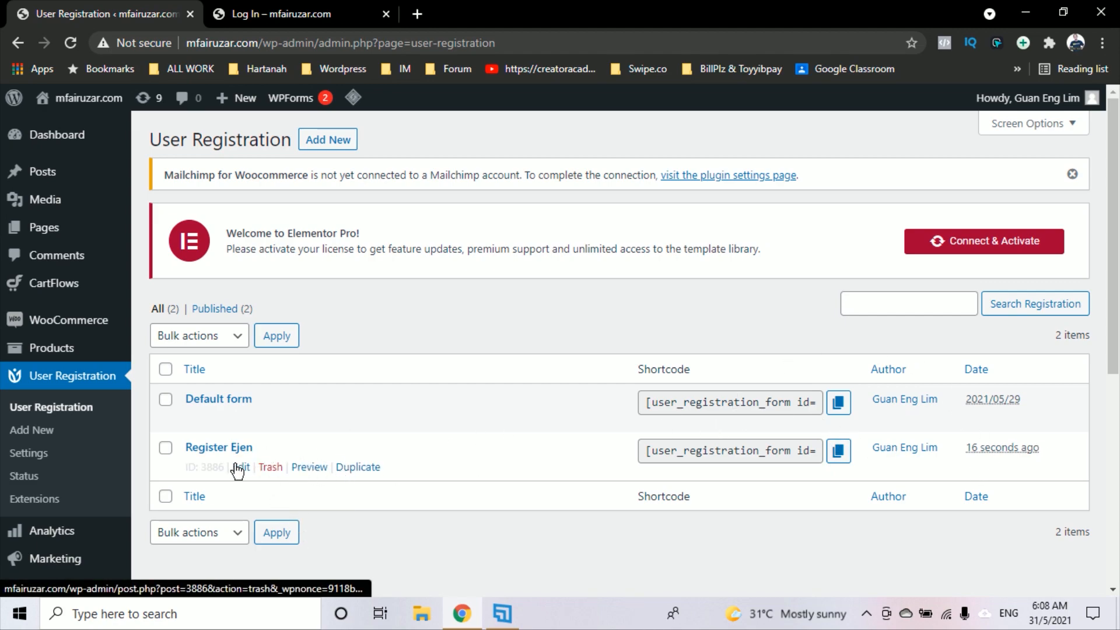
left_click(242, 468)
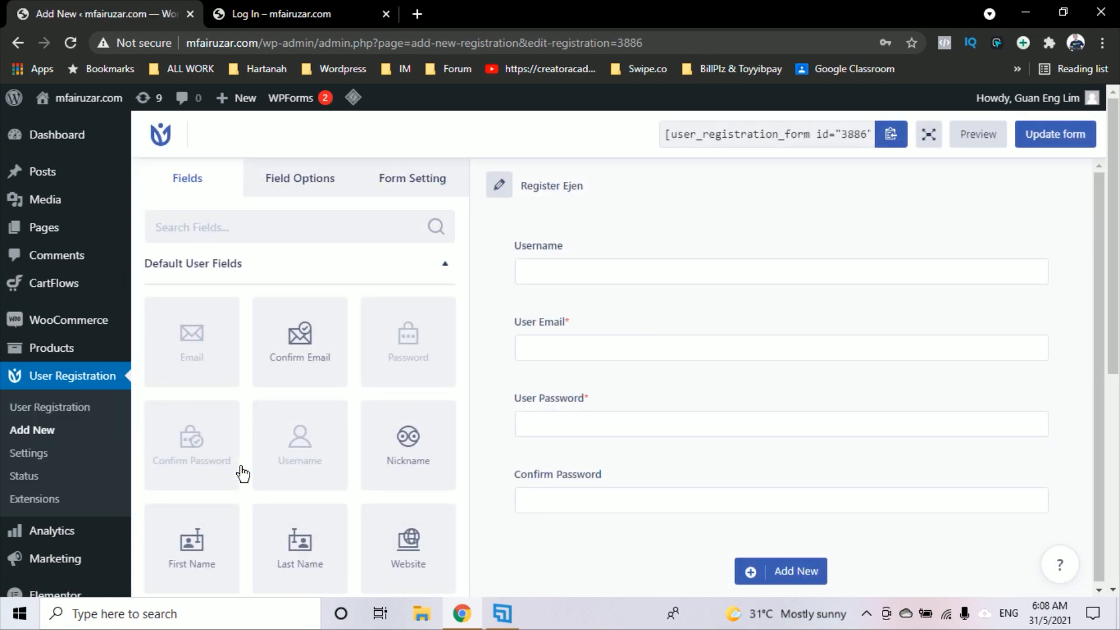
left_click(410, 182)
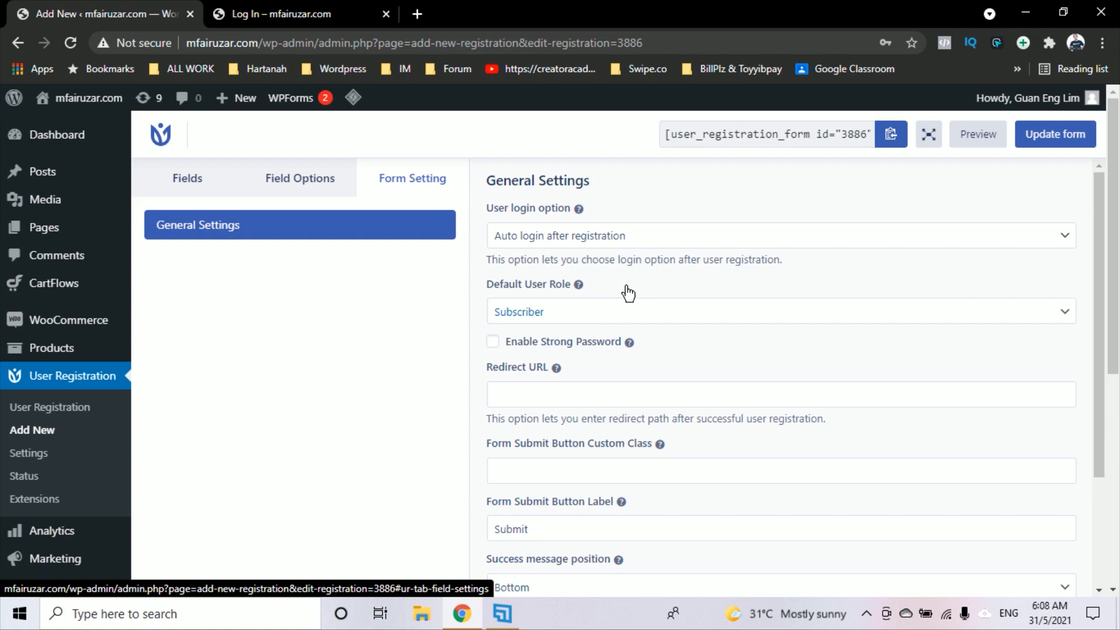
mouse_move(596, 294)
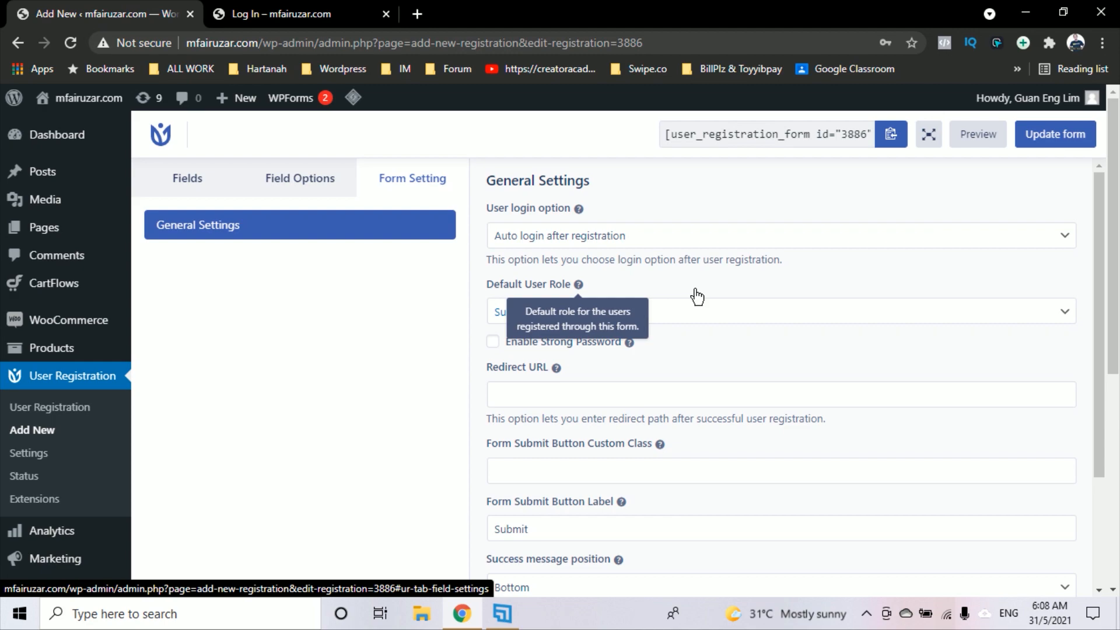
left_click(944, 323)
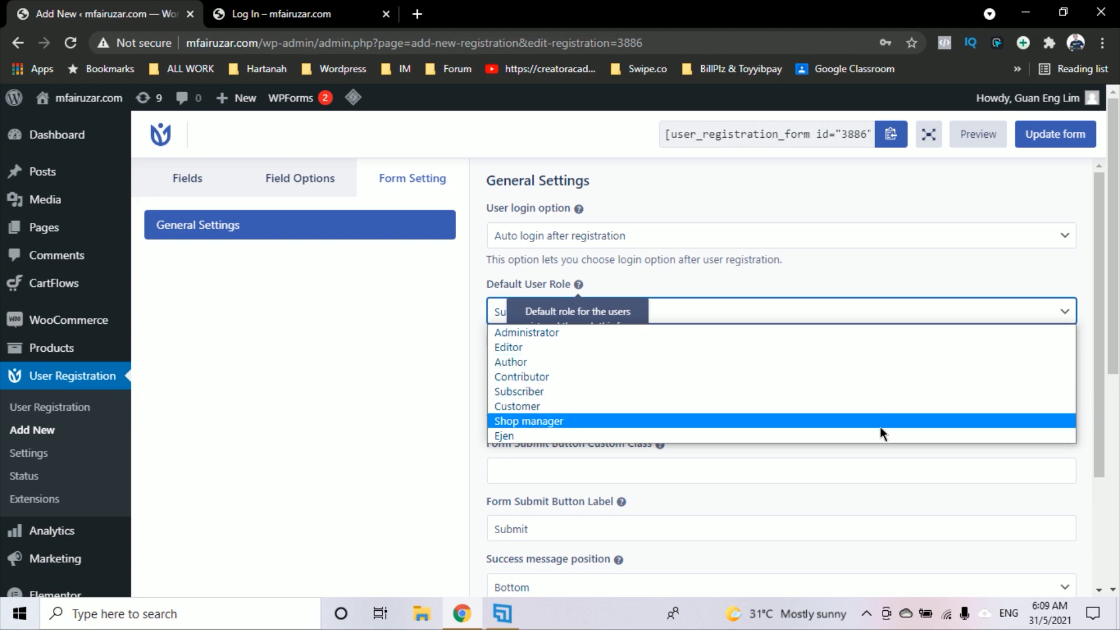
left_click(879, 268)
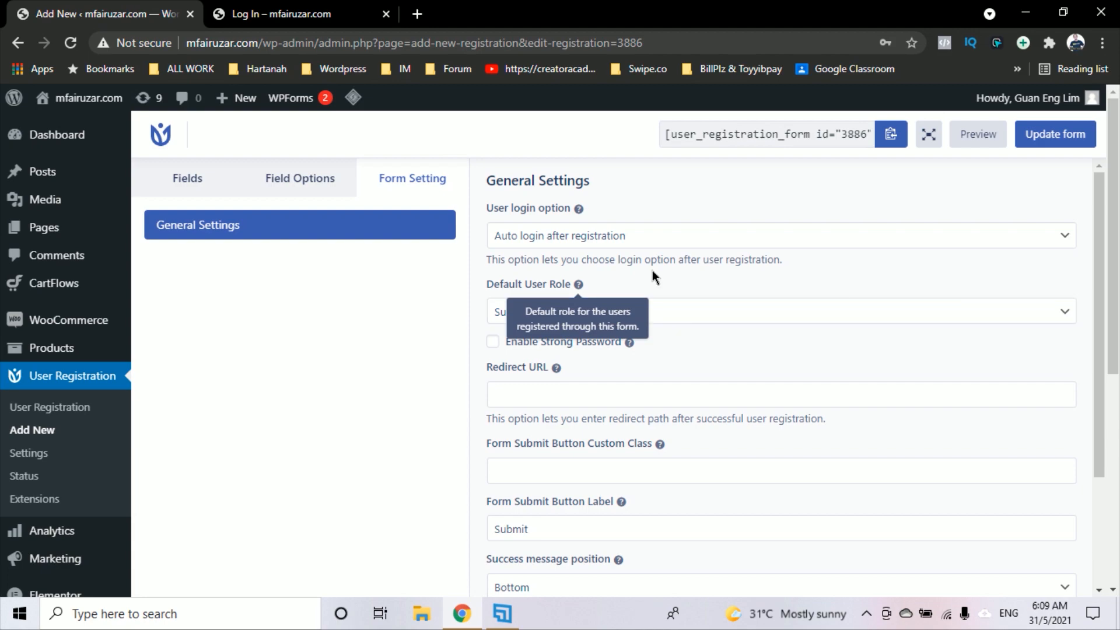
left_click(719, 315)
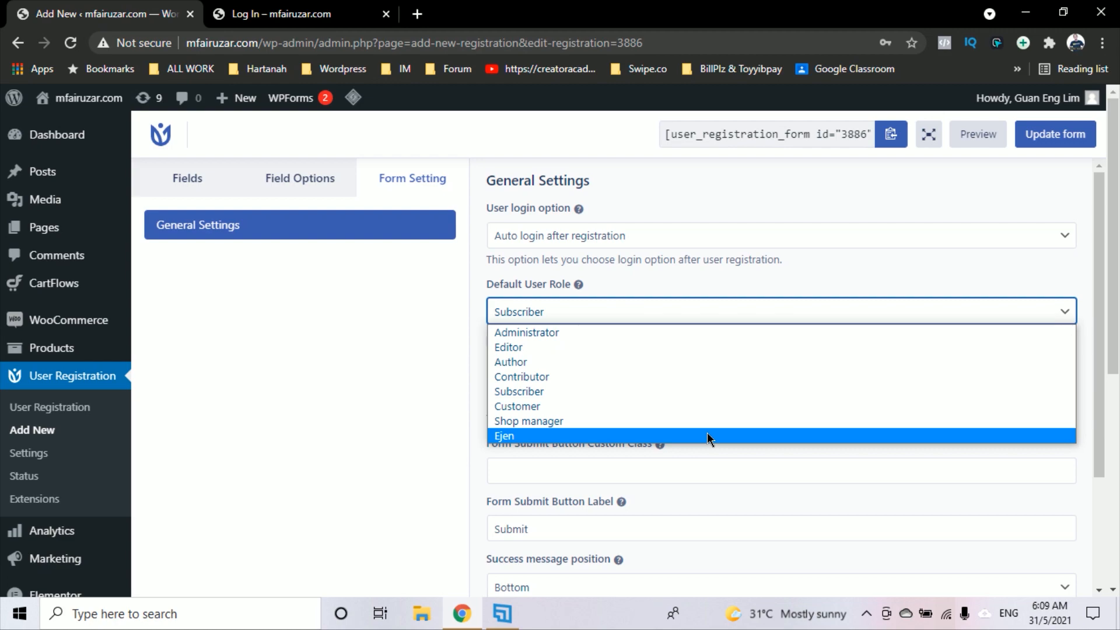
left_click(898, 269)
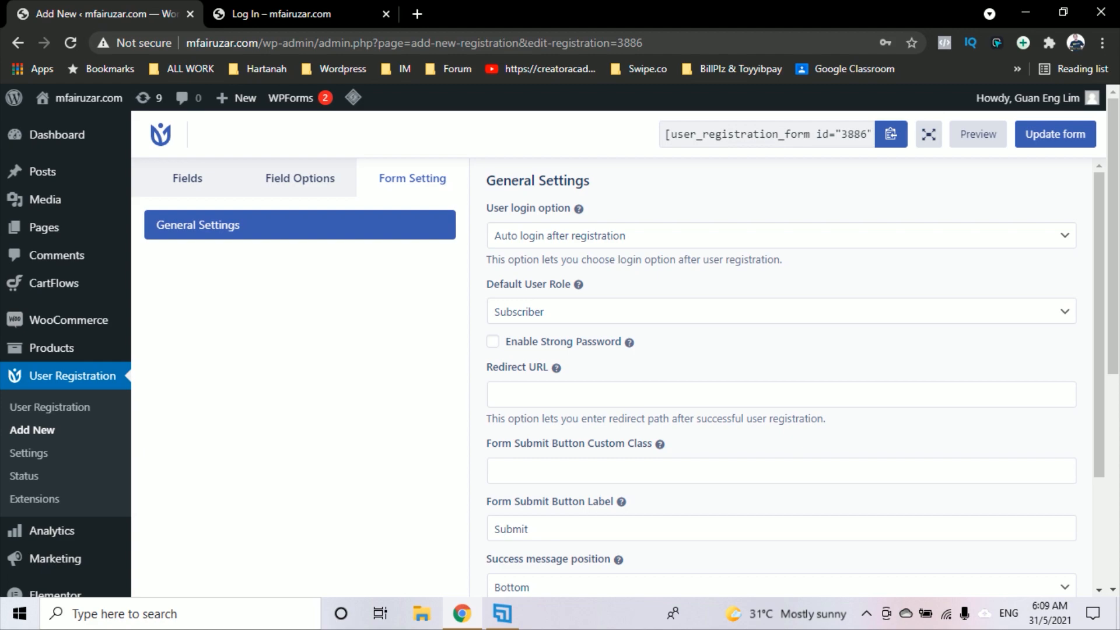
scroll(75, 502, "down", 4)
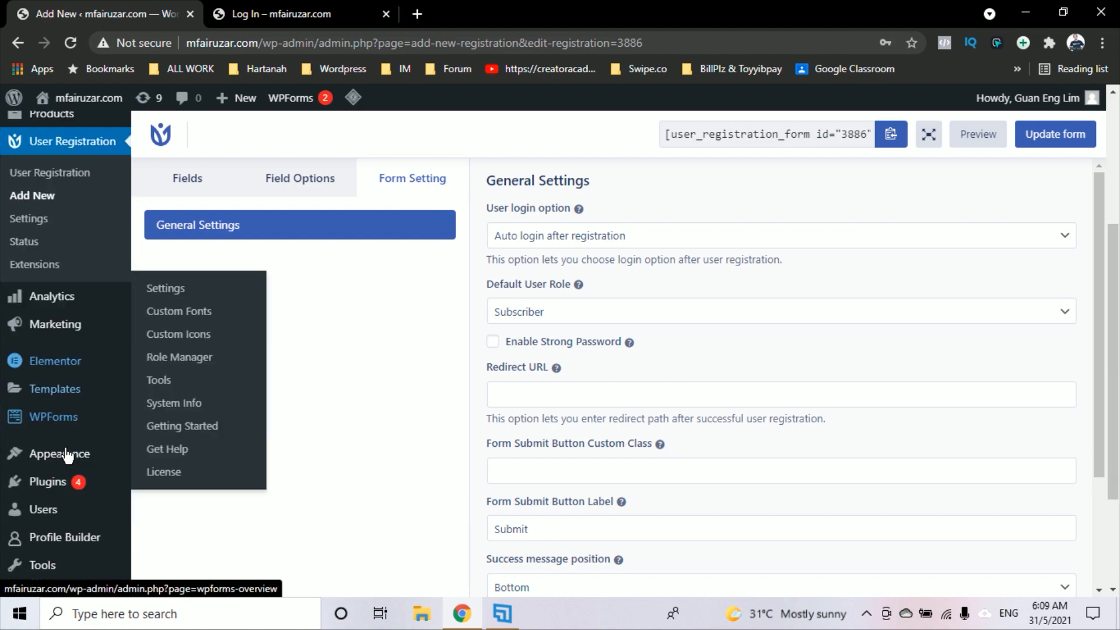
mouse_move(72, 478)
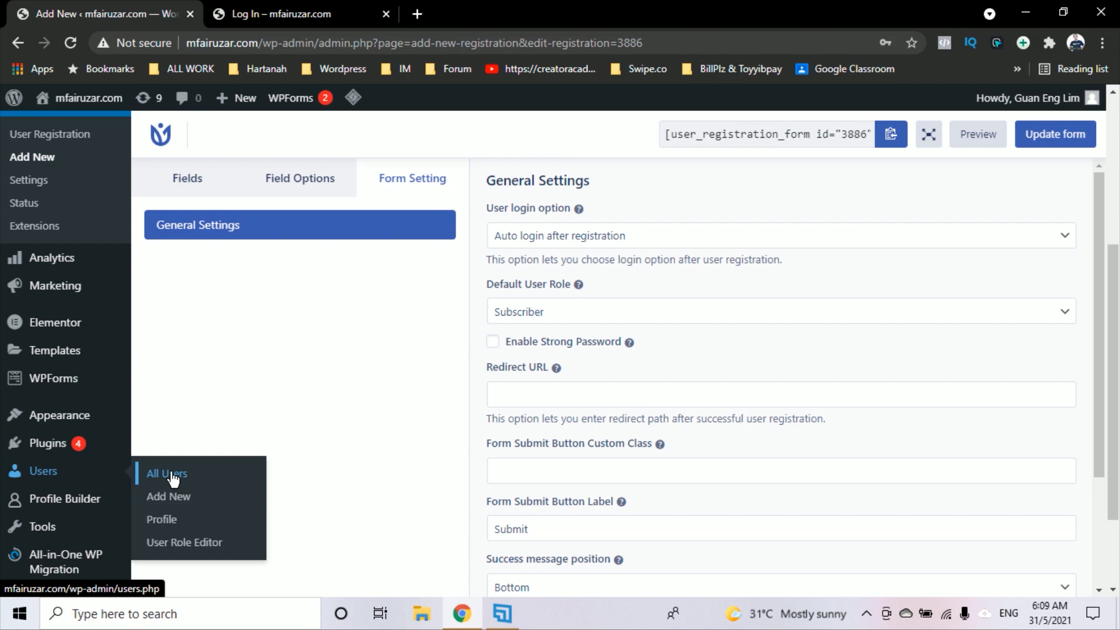
Open the User Role Editor in a new tab and check the role list, keeping Subscriber
right_click(200, 543)
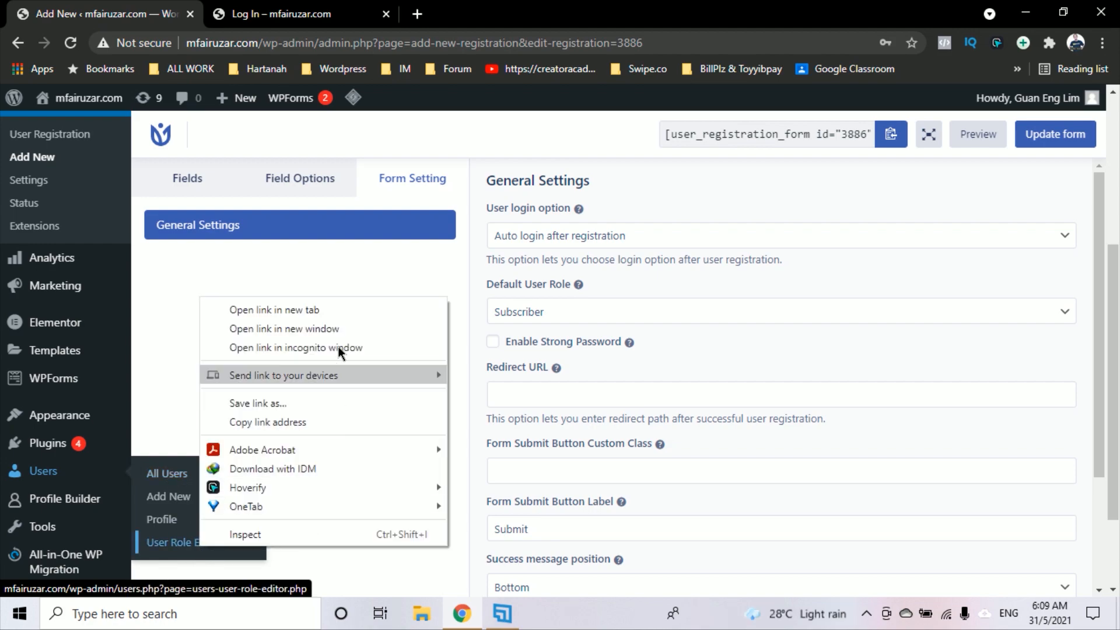
left_click(336, 314)
left_click(277, 17)
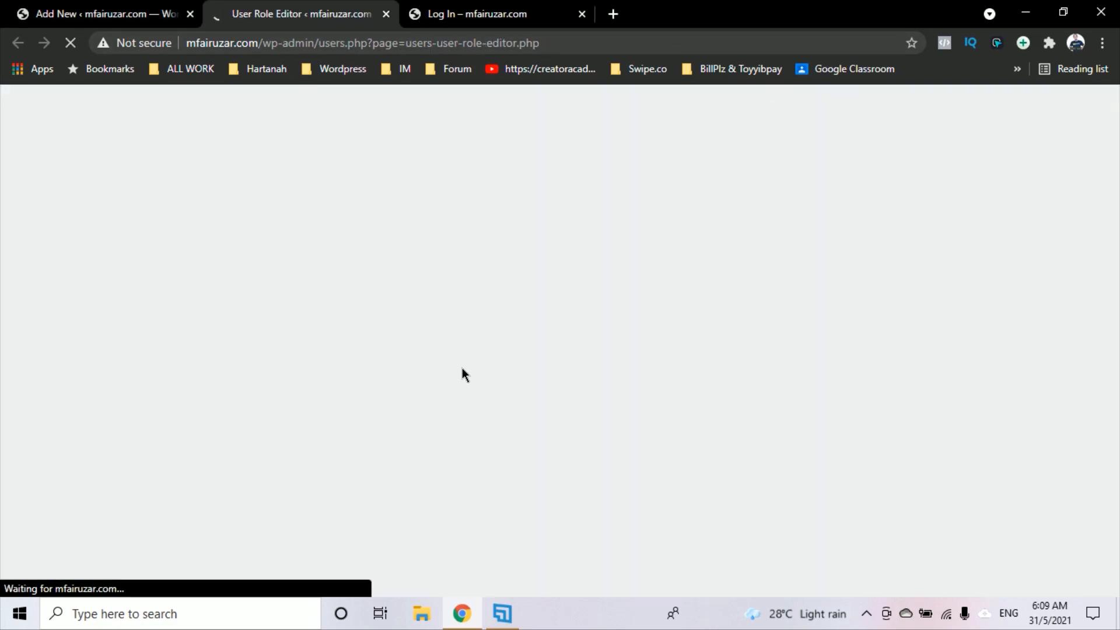
scroll(615, 301, "down", 2)
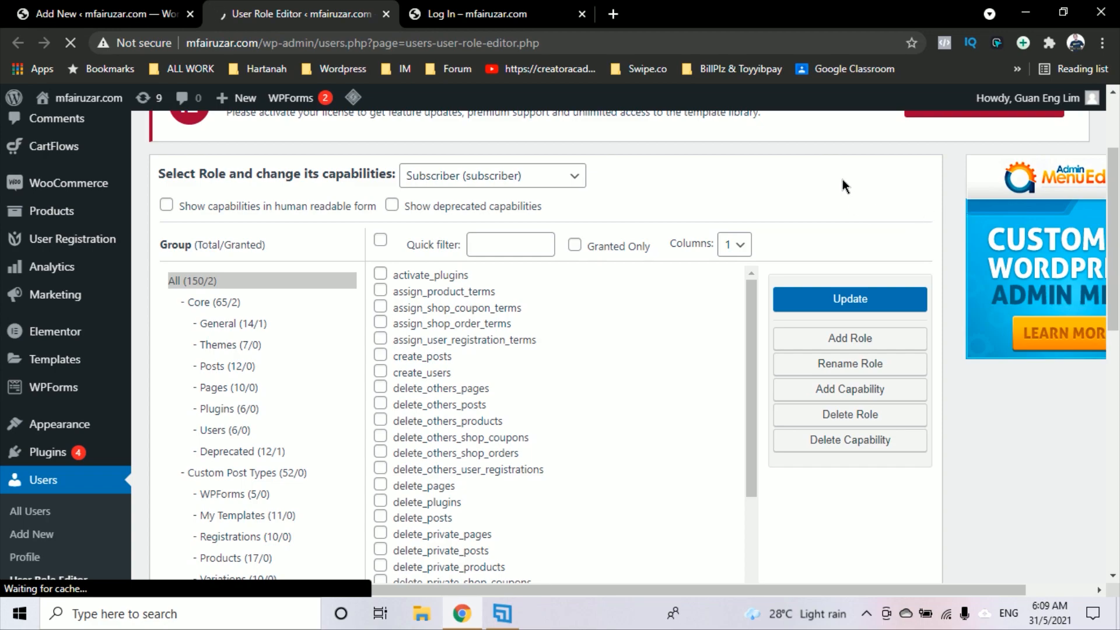
scroll(842, 179, "up", 3)
left_click(461, 318)
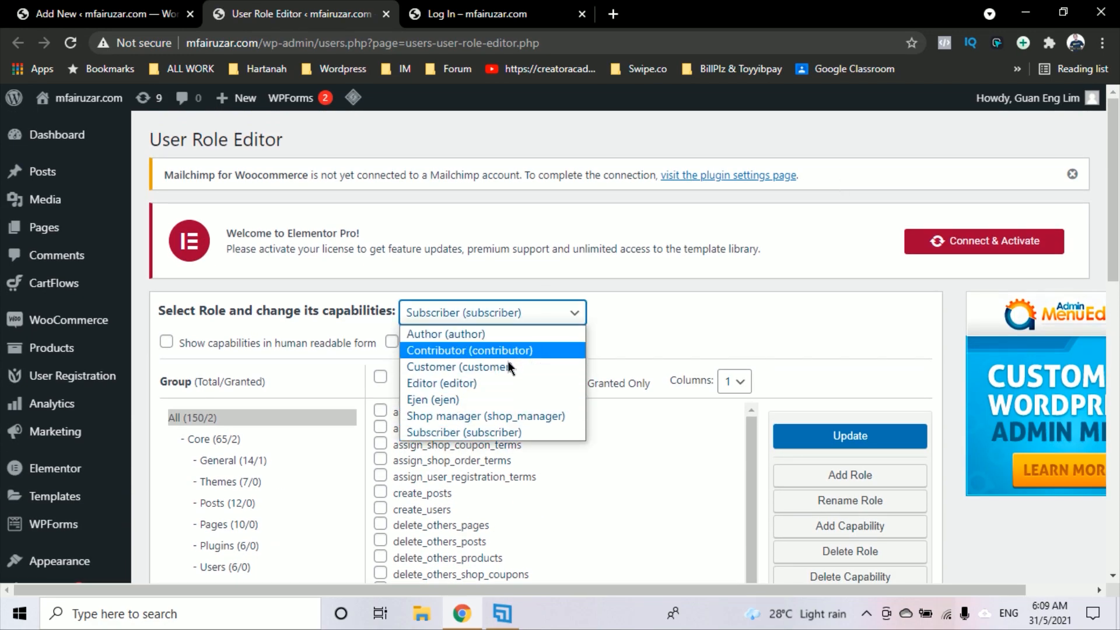
left_click(727, 331)
scroll(821, 333, "down", 2)
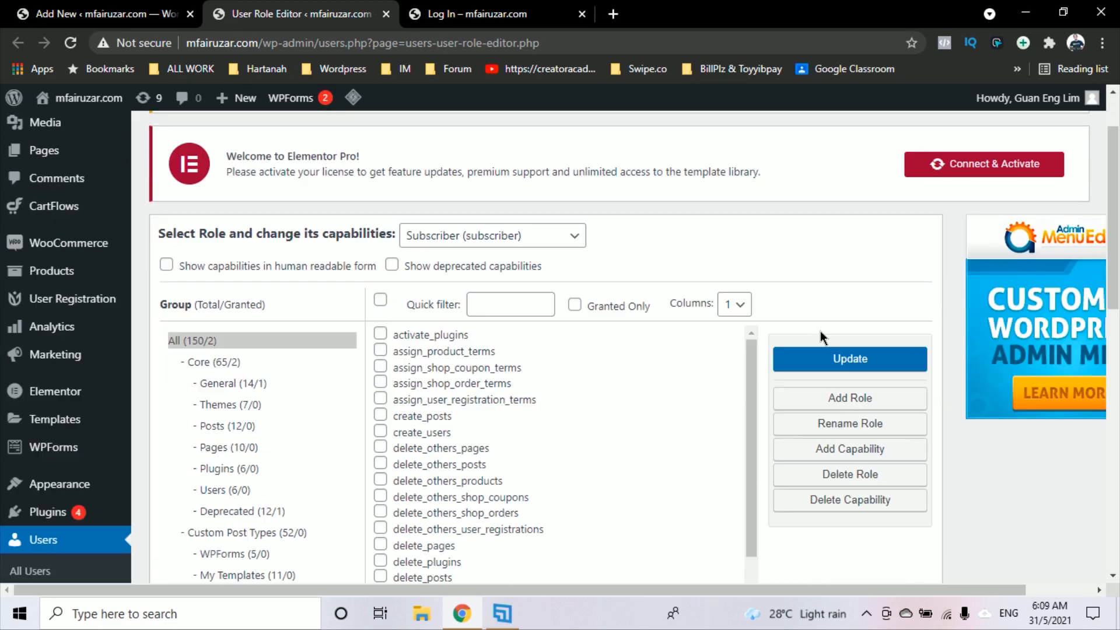
scroll(805, 233, "up", 2)
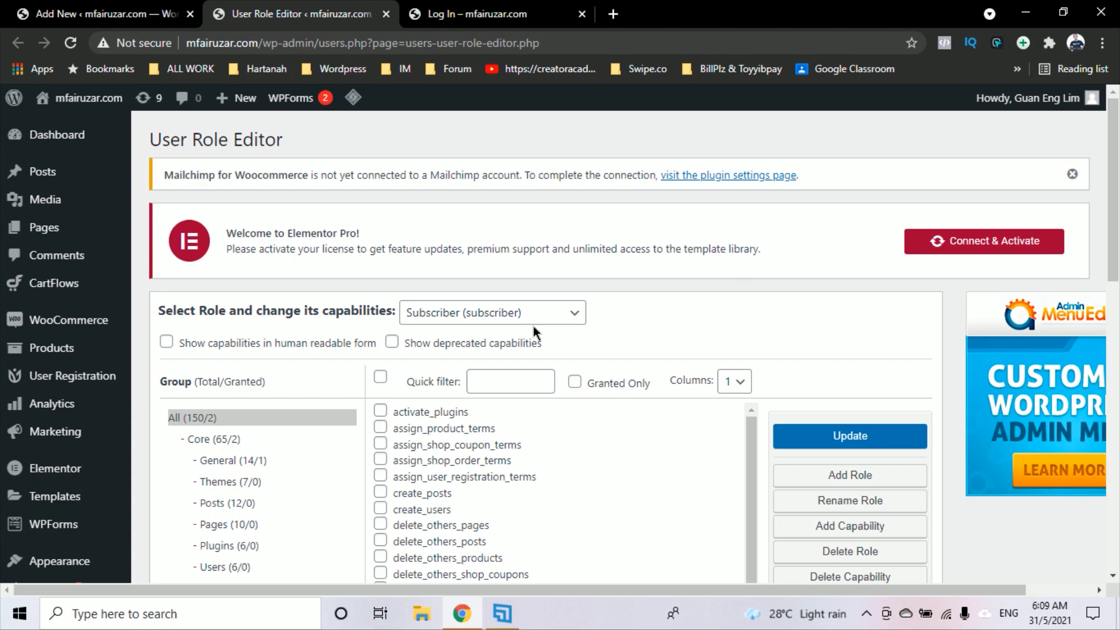
Look through the role list for Ejen and scroll through the current role's capabilities
left_click(555, 315)
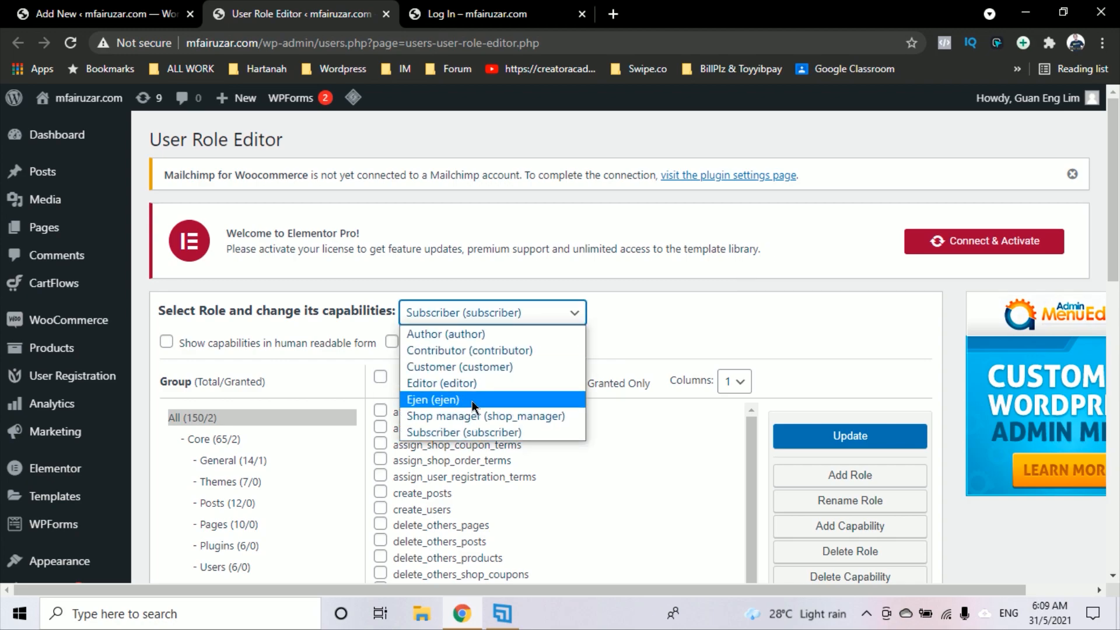
left_click(629, 360)
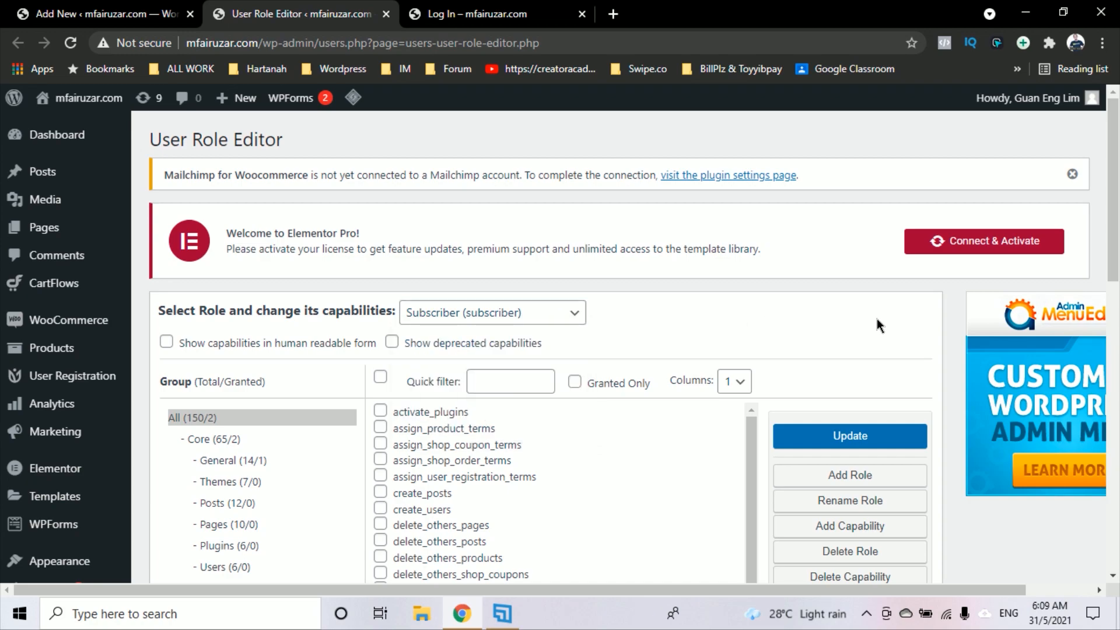
scroll(877, 319, "down", 2)
scroll(870, 513, "down", 2)
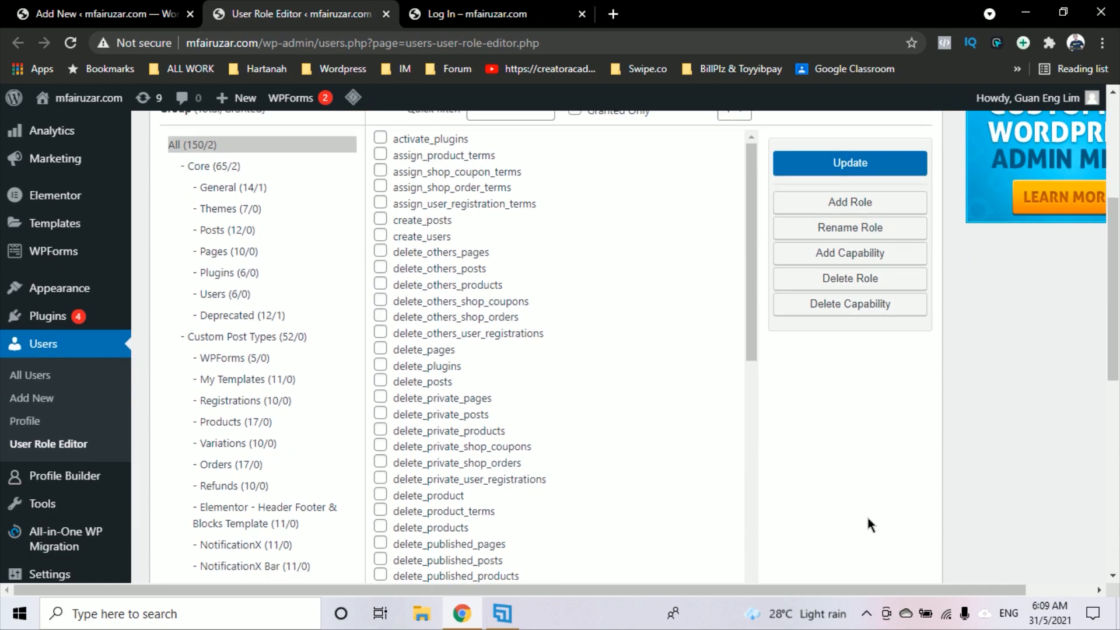
scroll(608, 430, "down", 5)
scroll(608, 429, "up", 6)
scroll(789, 433, "up", 5)
scroll(568, 433, "down", 3)
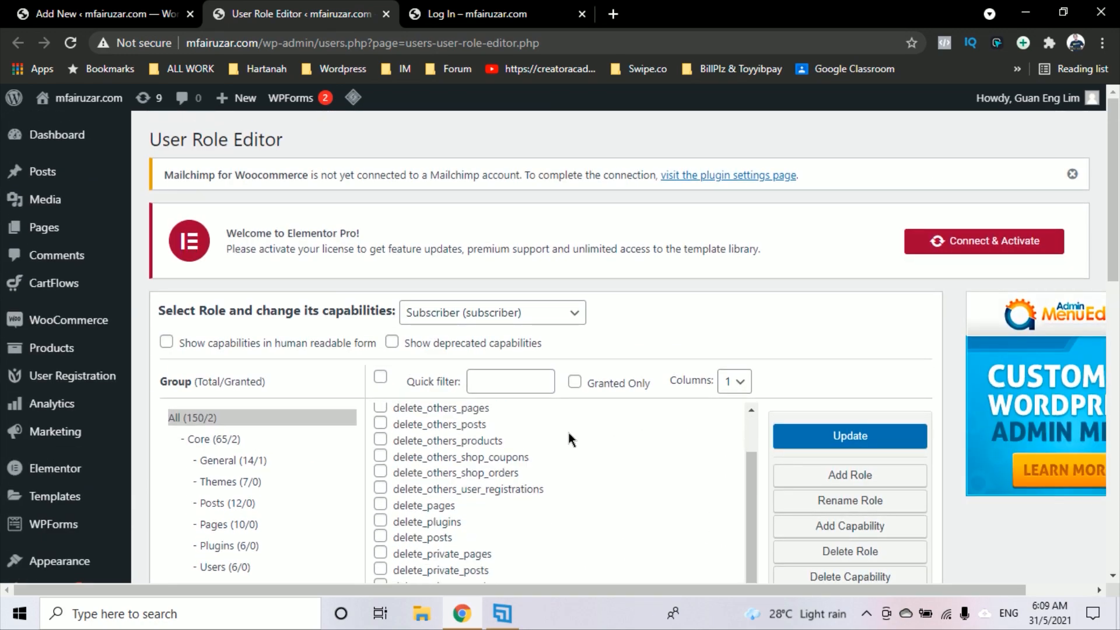
scroll(827, 333, "down", 5)
scroll(576, 391, "down", 15)
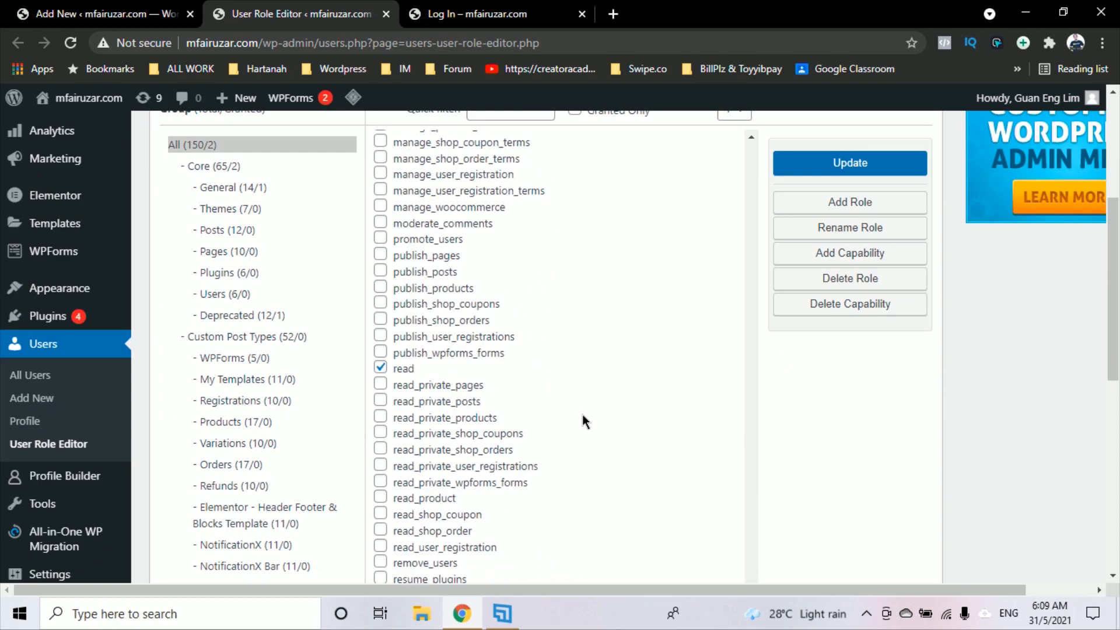
scroll(582, 414, "up", 20)
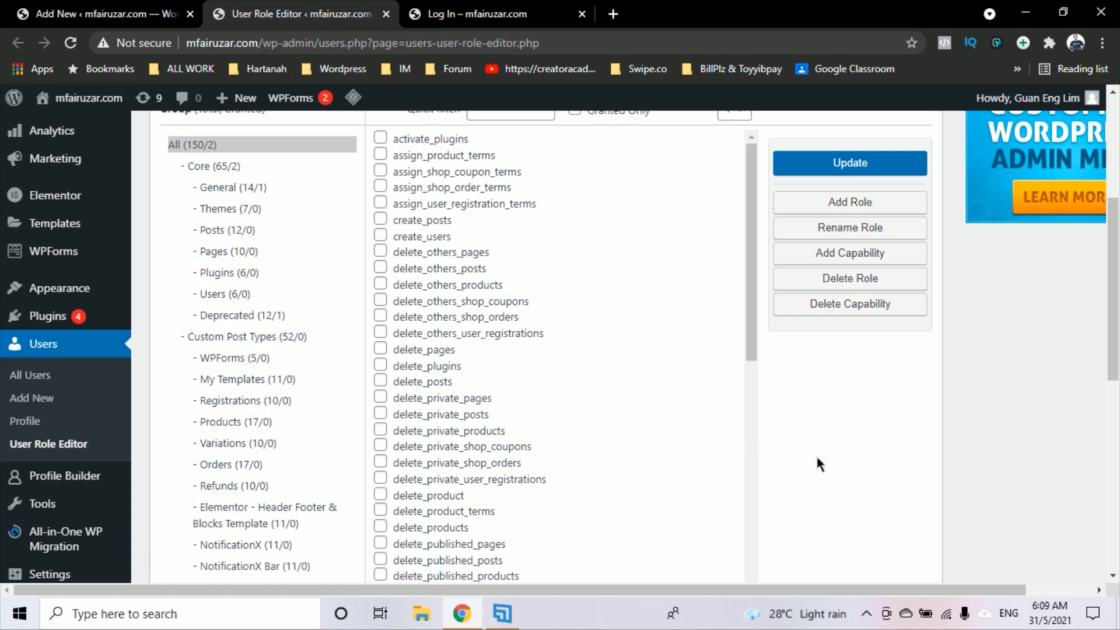
scroll(817, 459, "up", 3)
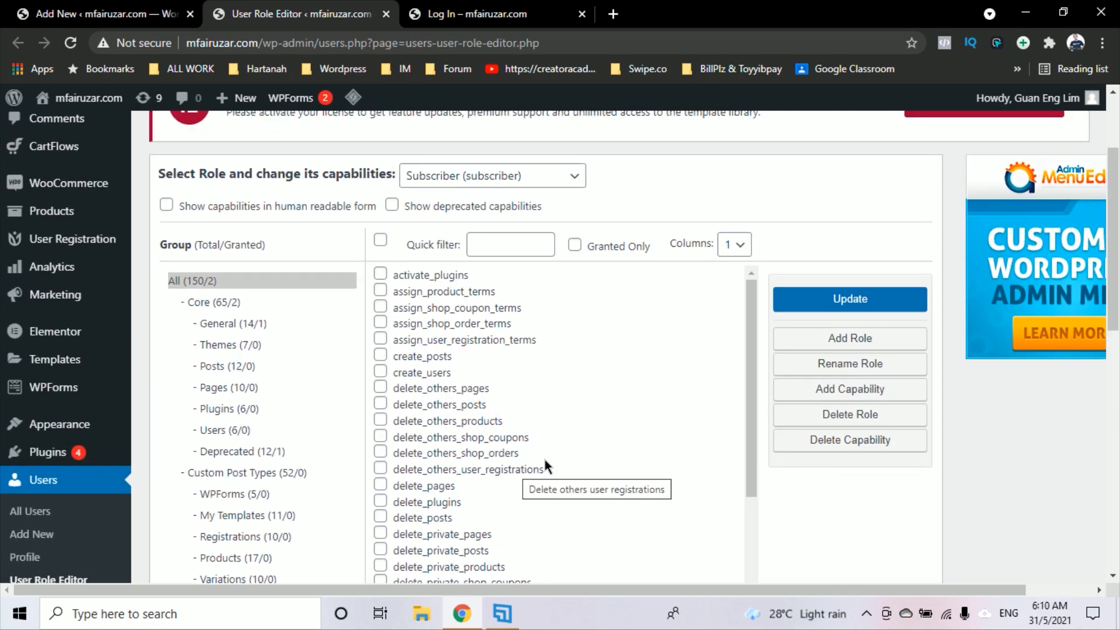
scroll(546, 464, "down", 3)
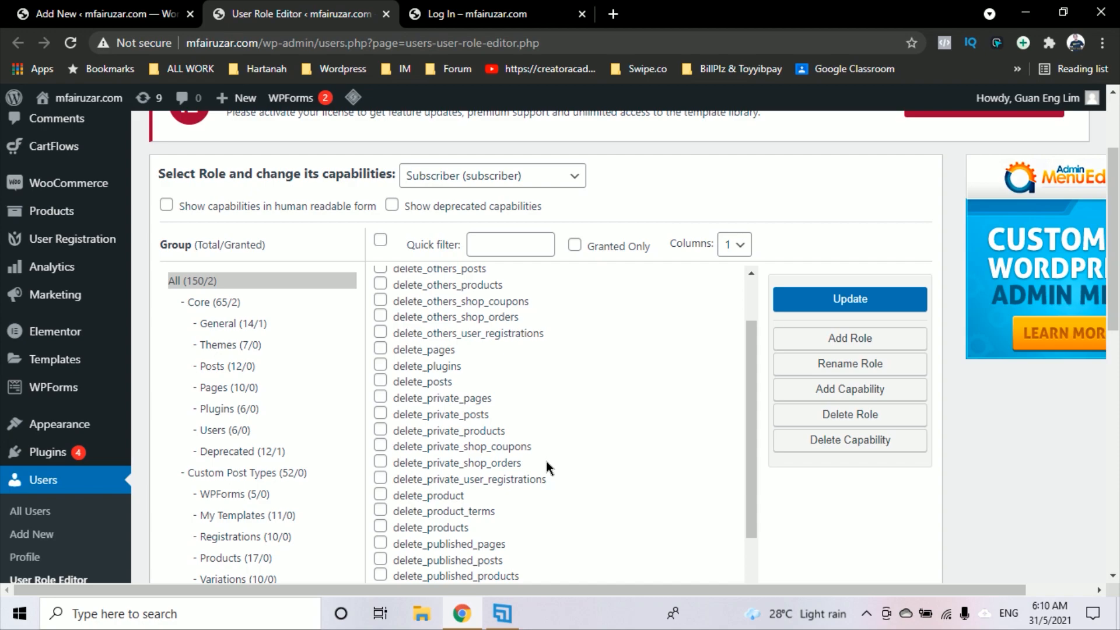
scroll(820, 178, "up", 3)
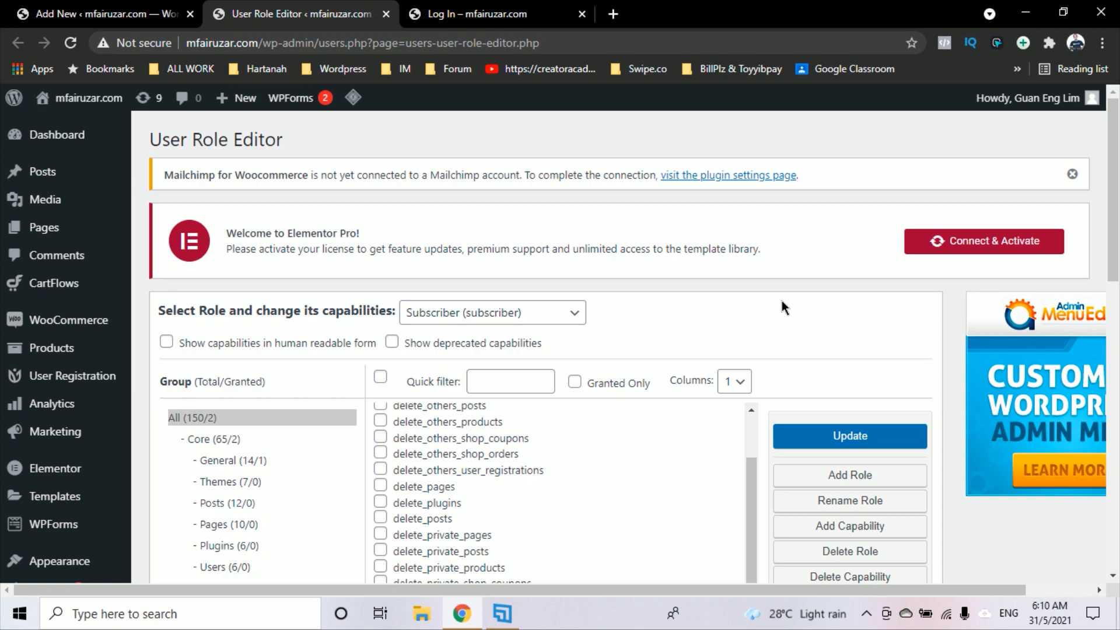
Select the Author role and scroll through its capabilities
left_click(557, 315)
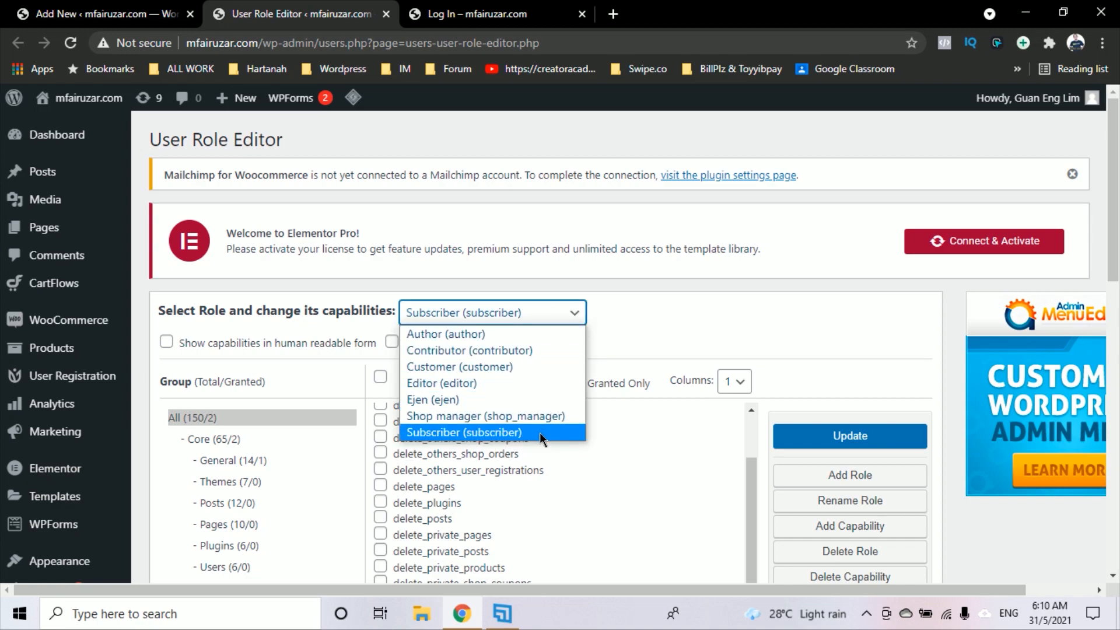
left_click(903, 313)
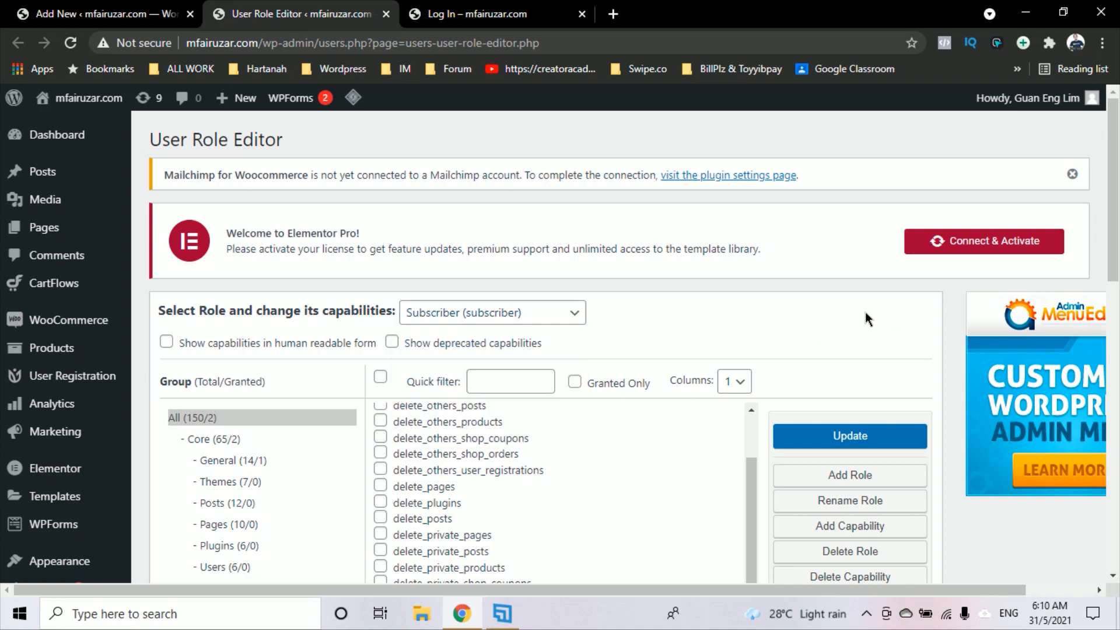
scroll(866, 312, "down", 4)
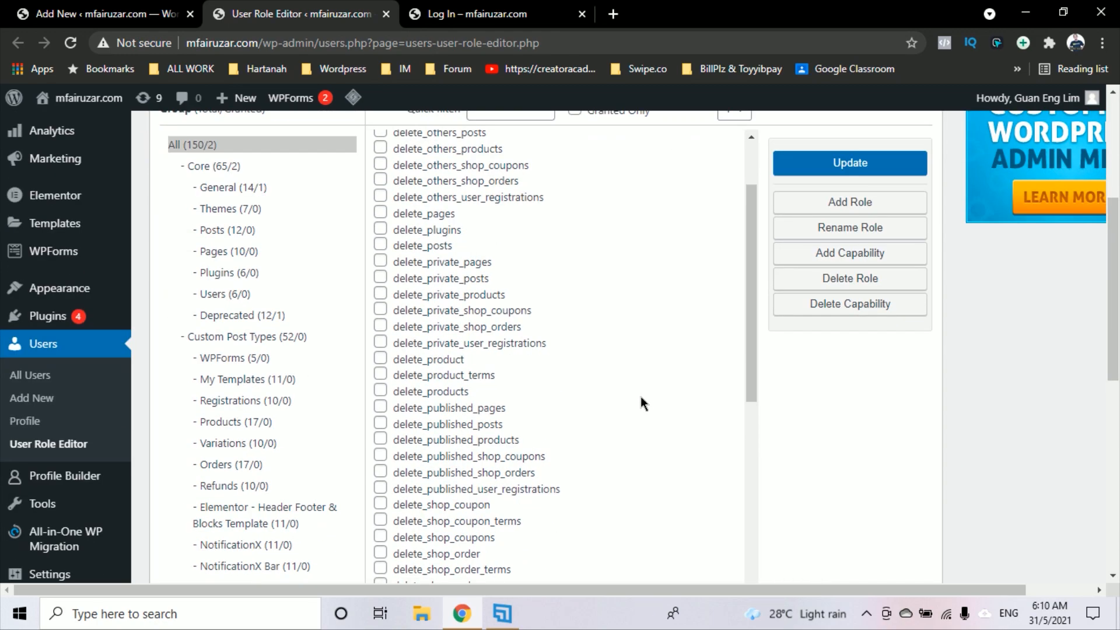
scroll(641, 397, "down", 6)
scroll(646, 399, "down", 18)
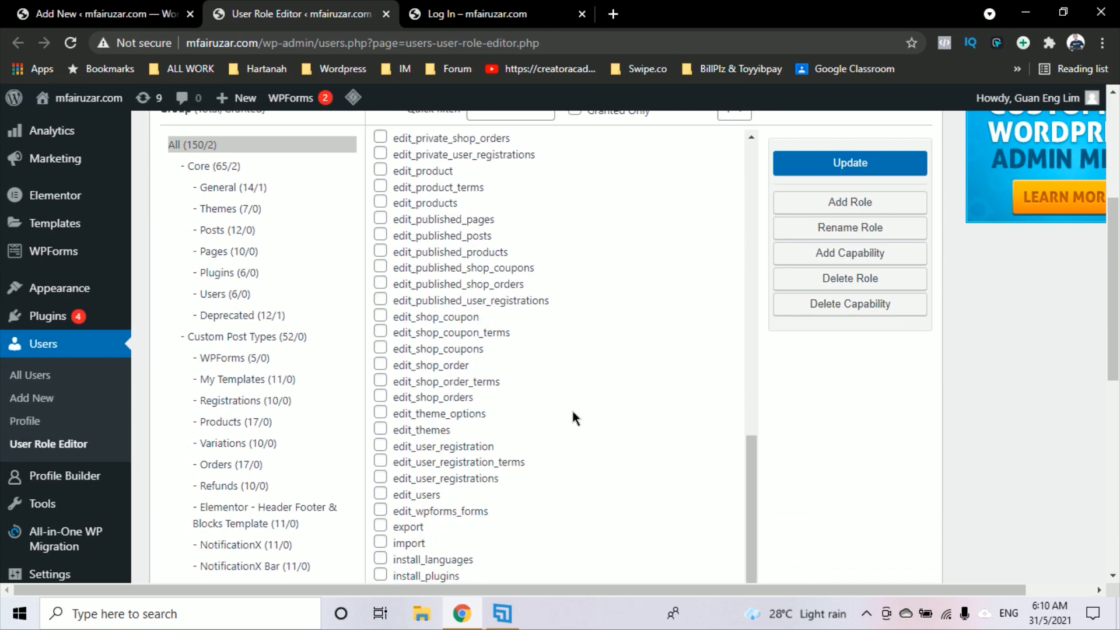
scroll(605, 362, "up", 20)
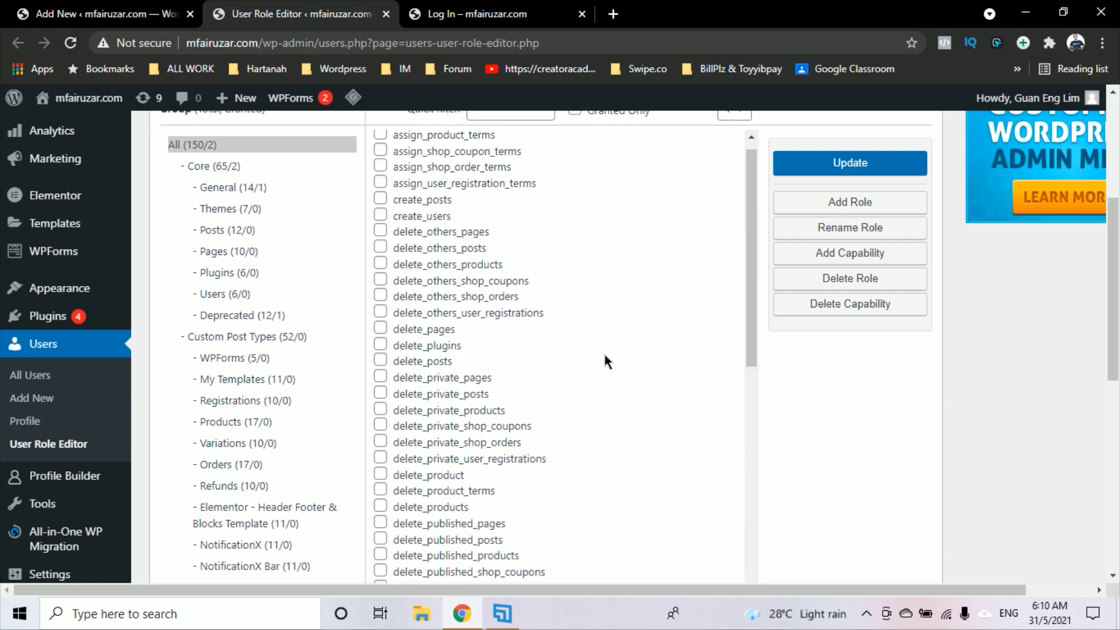
scroll(845, 505, "up", 4)
left_click(558, 313)
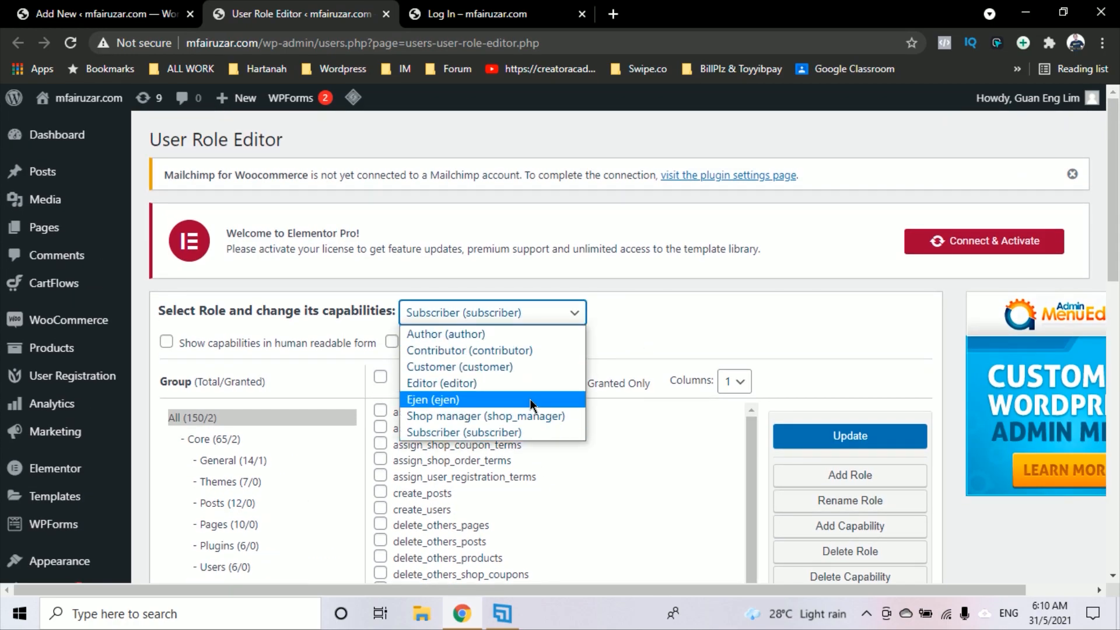
left_click(529, 332)
scroll(688, 366, "down", 5)
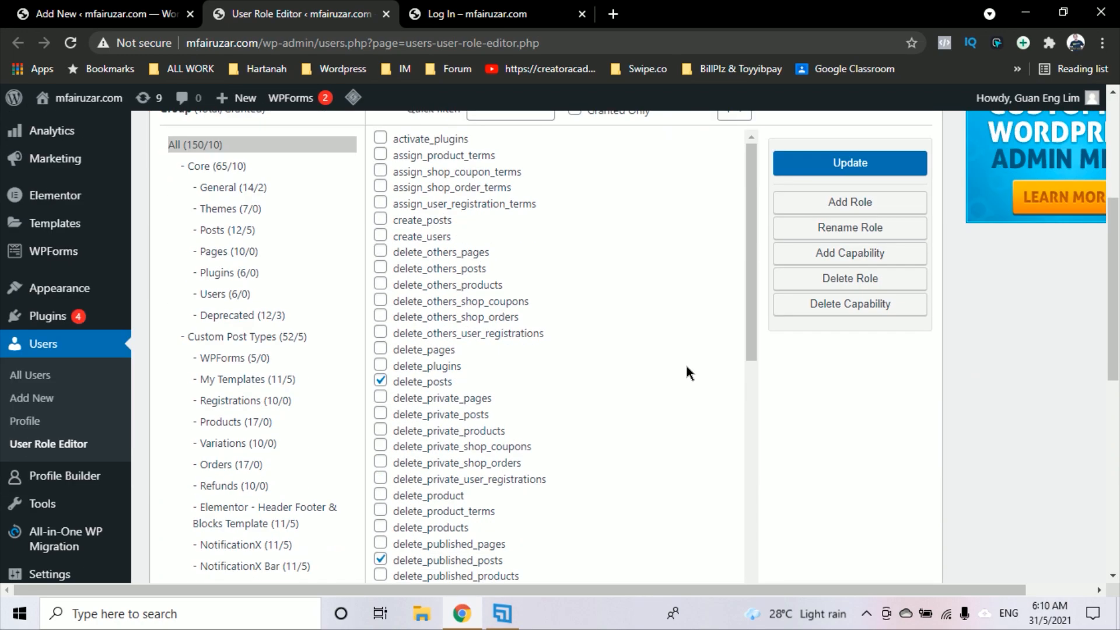
scroll(414, 409, "down", 2)
scroll(413, 409, "down", 20)
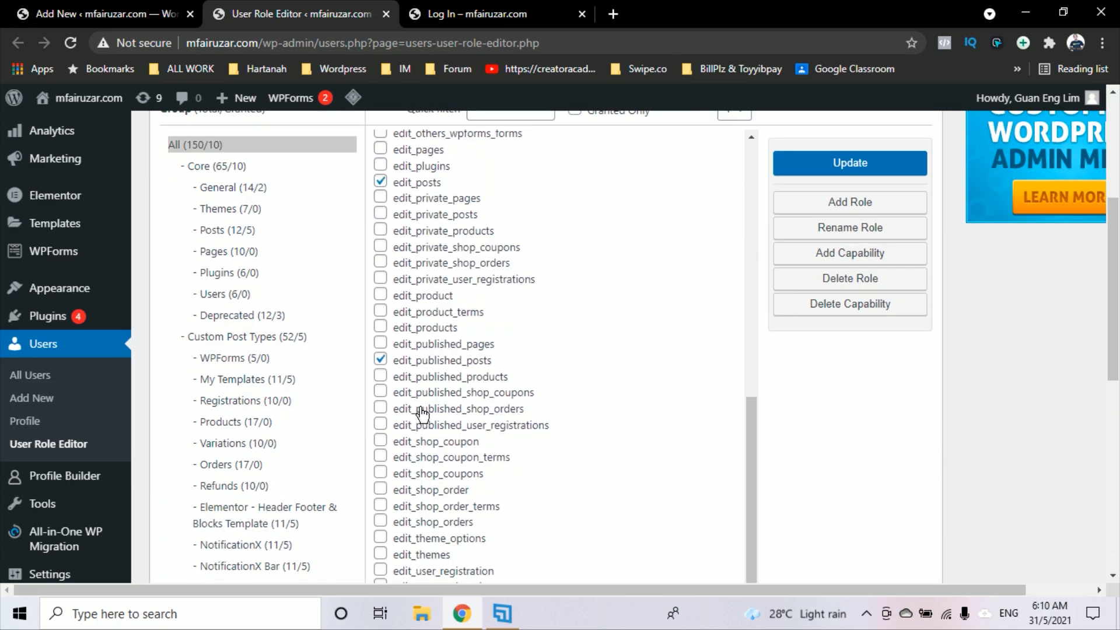
scroll(546, 459, "up", 20)
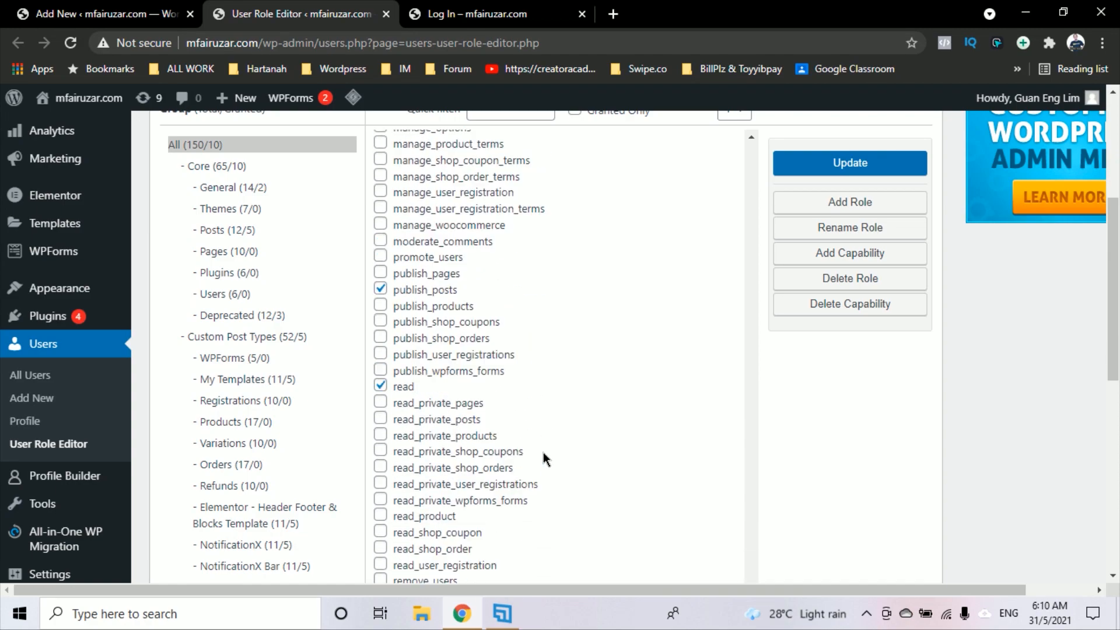
scroll(776, 225, "up", 5)
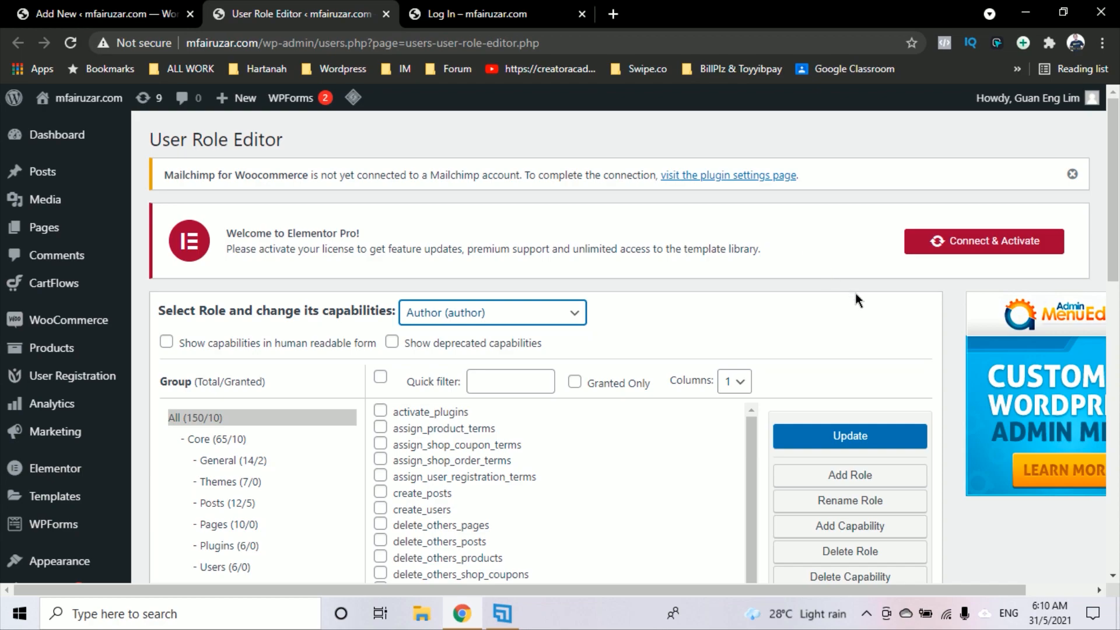
scroll(855, 293, "down", 2)
Create an Agent role copied from Subscriber and keep Agent selected for editing
left_click(878, 341)
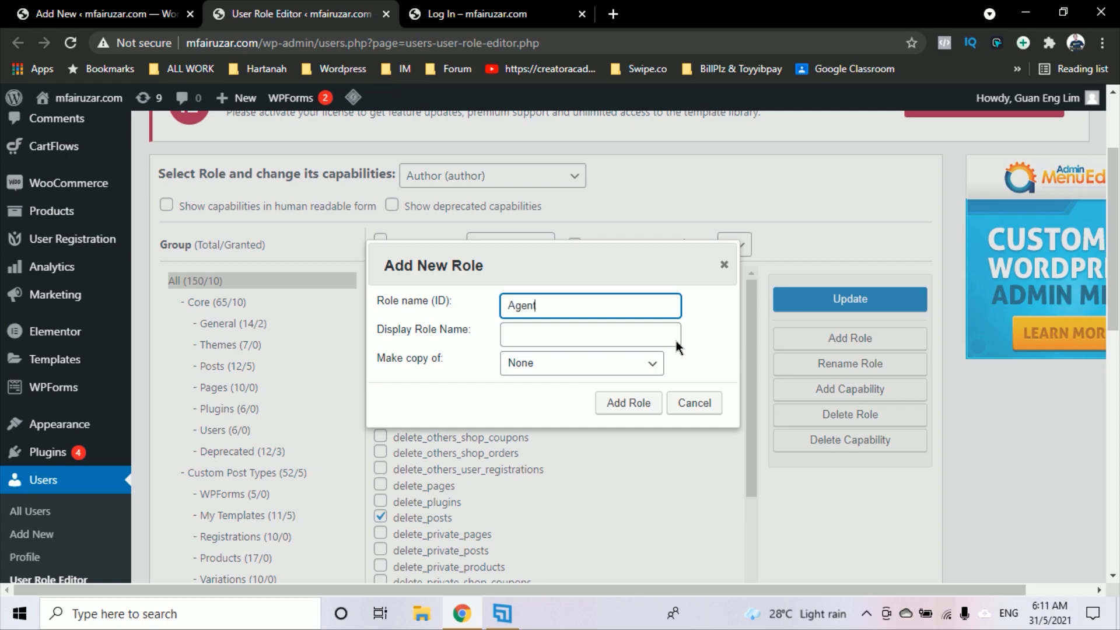
left_click(620, 341)
type("Agent")
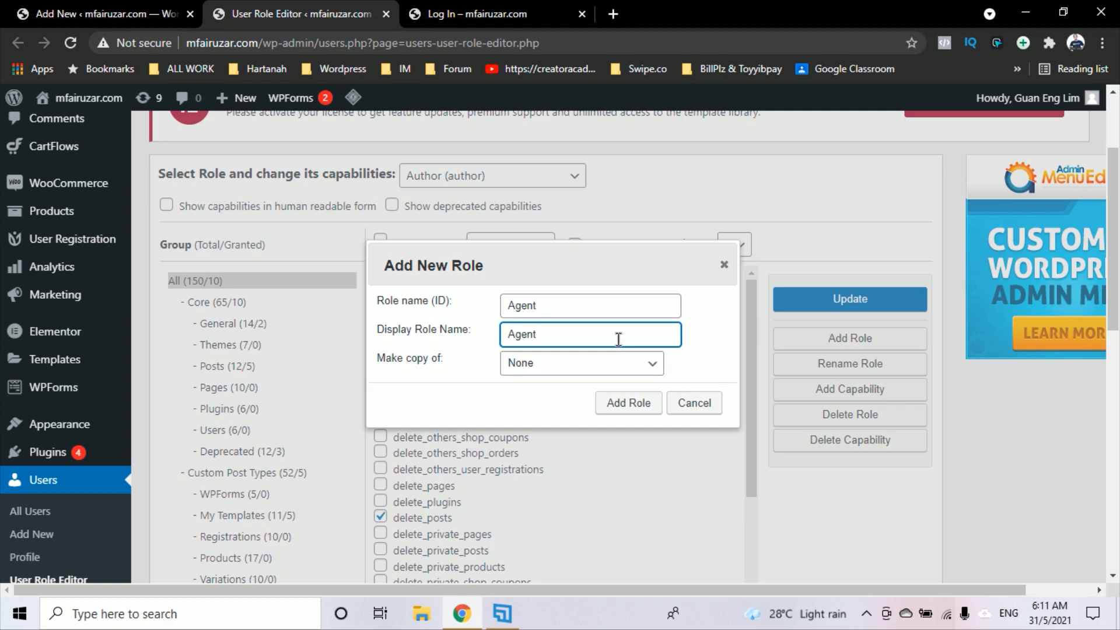
left_click(600, 366)
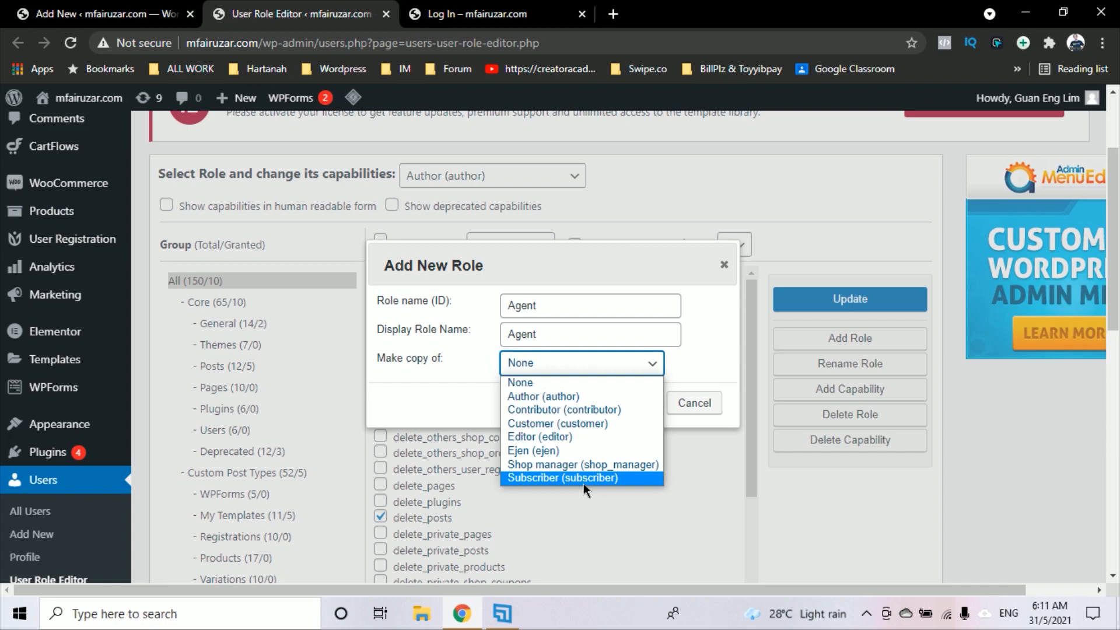
left_click(636, 477)
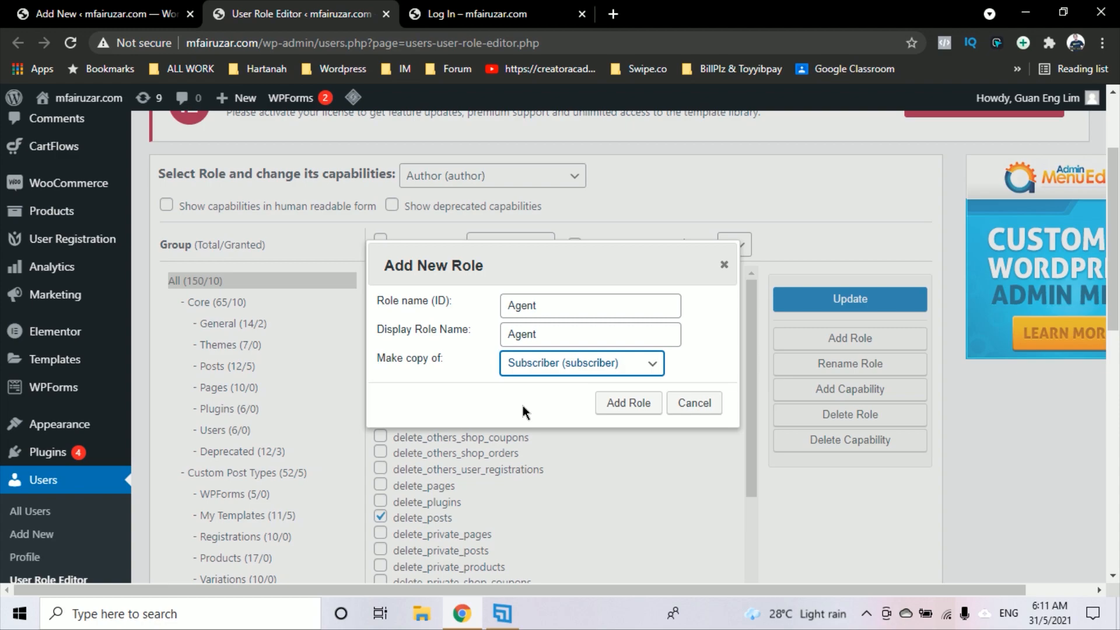
left_click(641, 402)
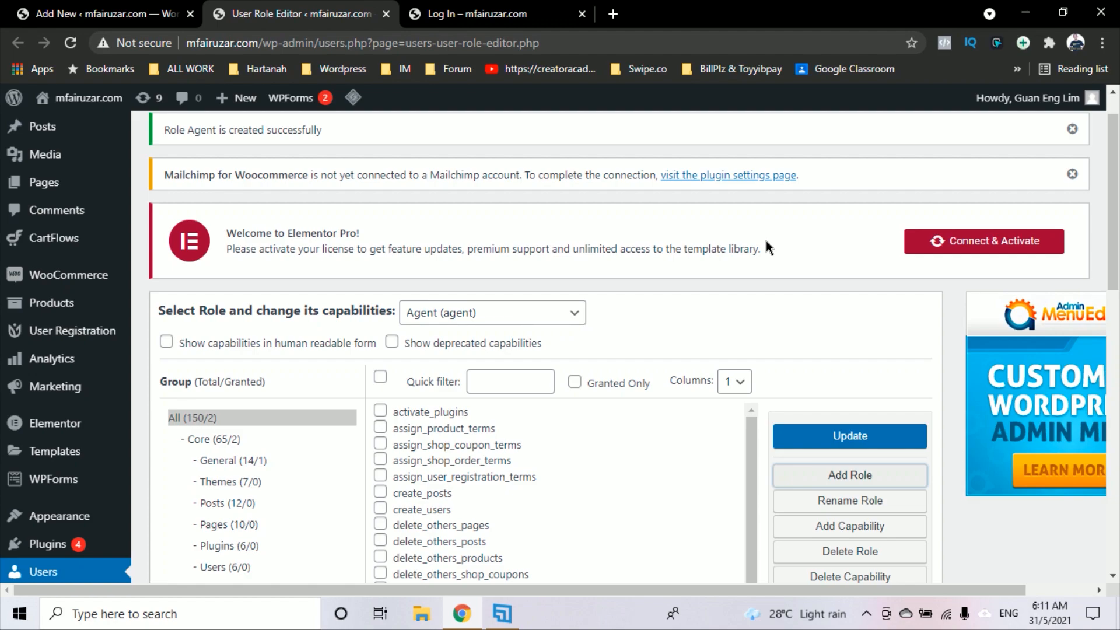
left_click(503, 318)
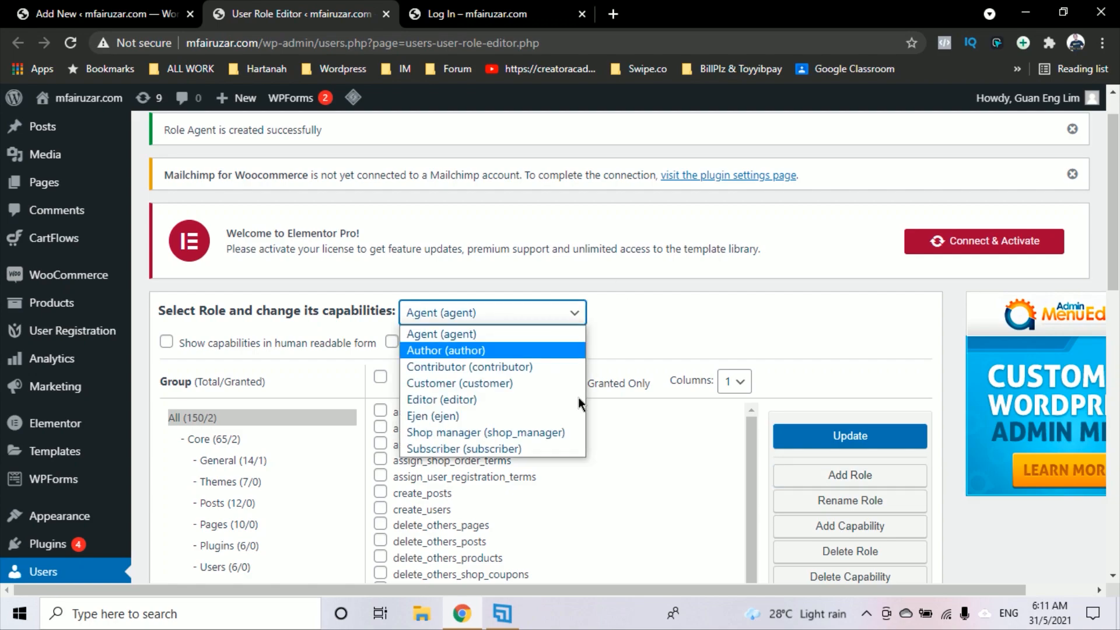
left_click(785, 346)
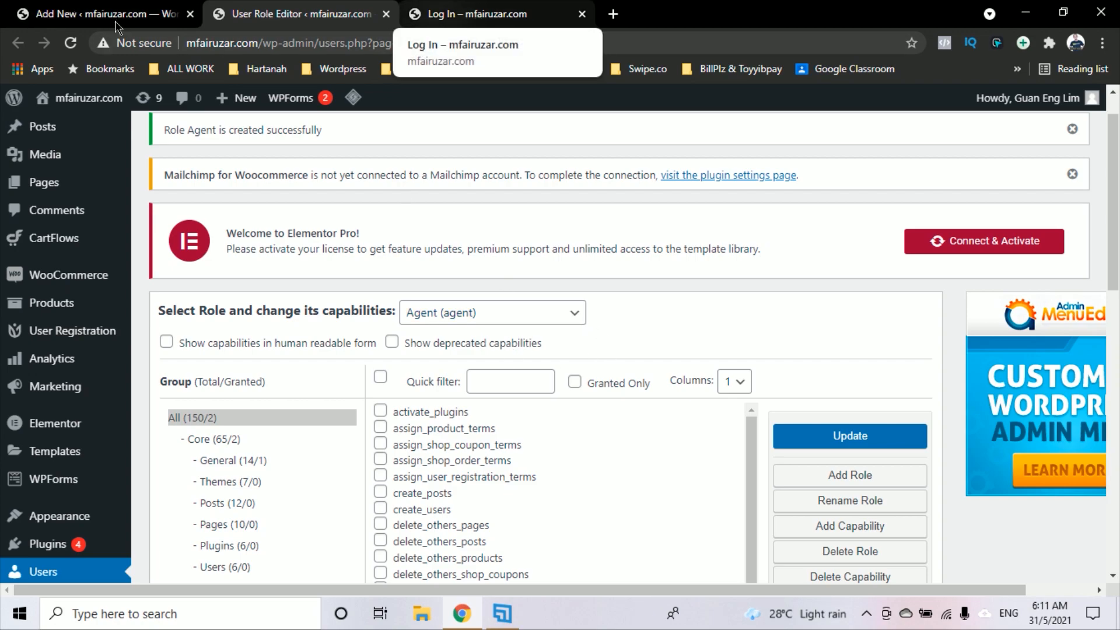
Open the Register Ejen form from the User Registration forms list for editing
left_click(84, 16)
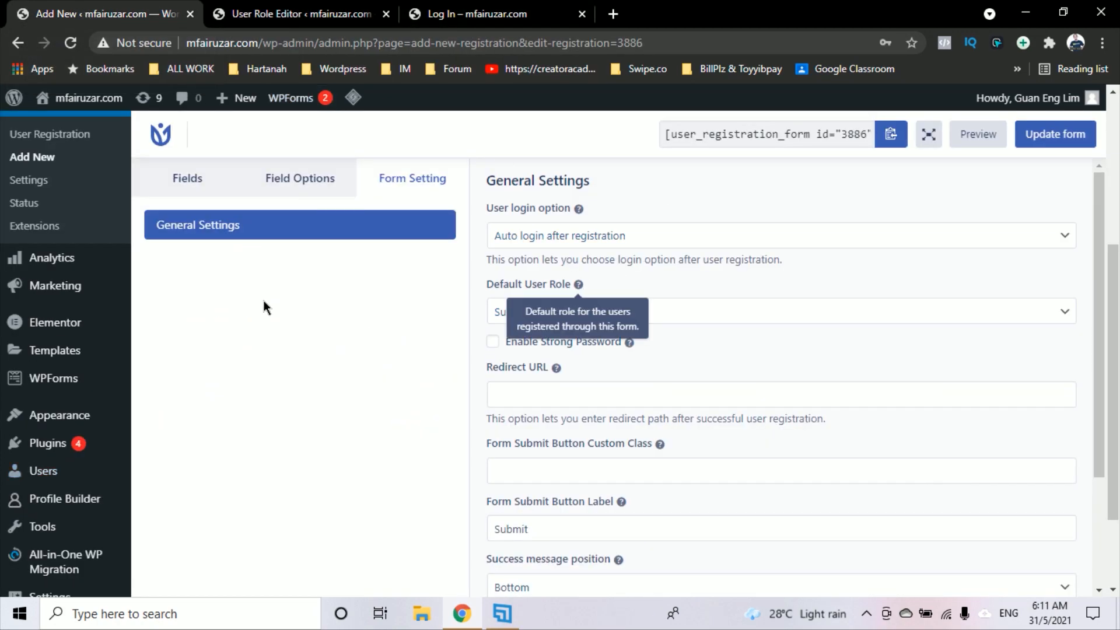
left_click(70, 43)
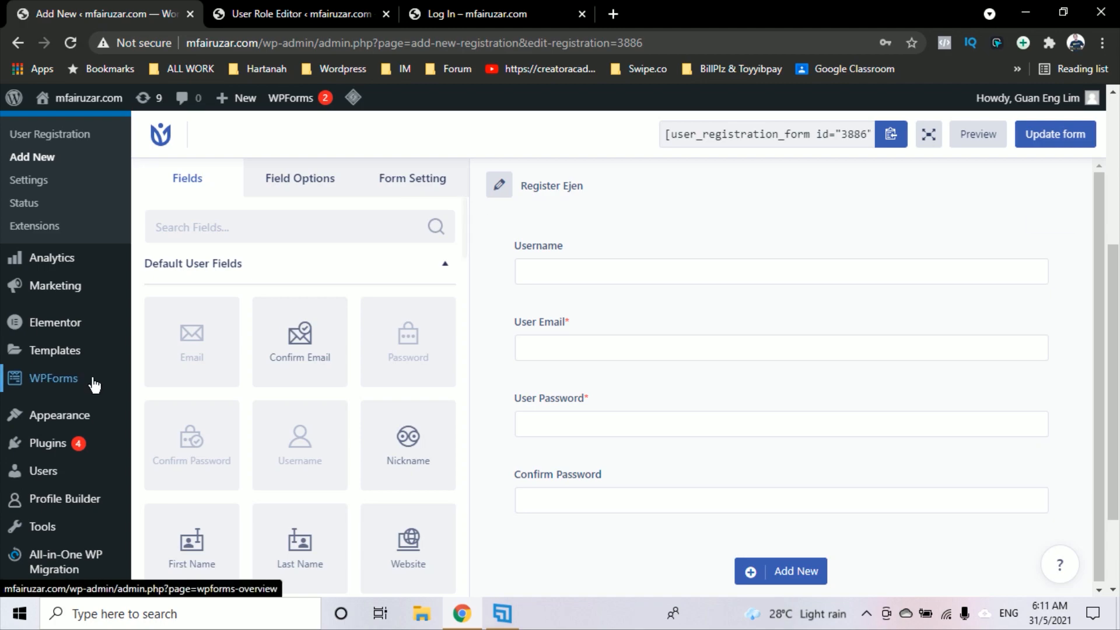
scroll(87, 408, "down", 2)
scroll(67, 460, "up", 2)
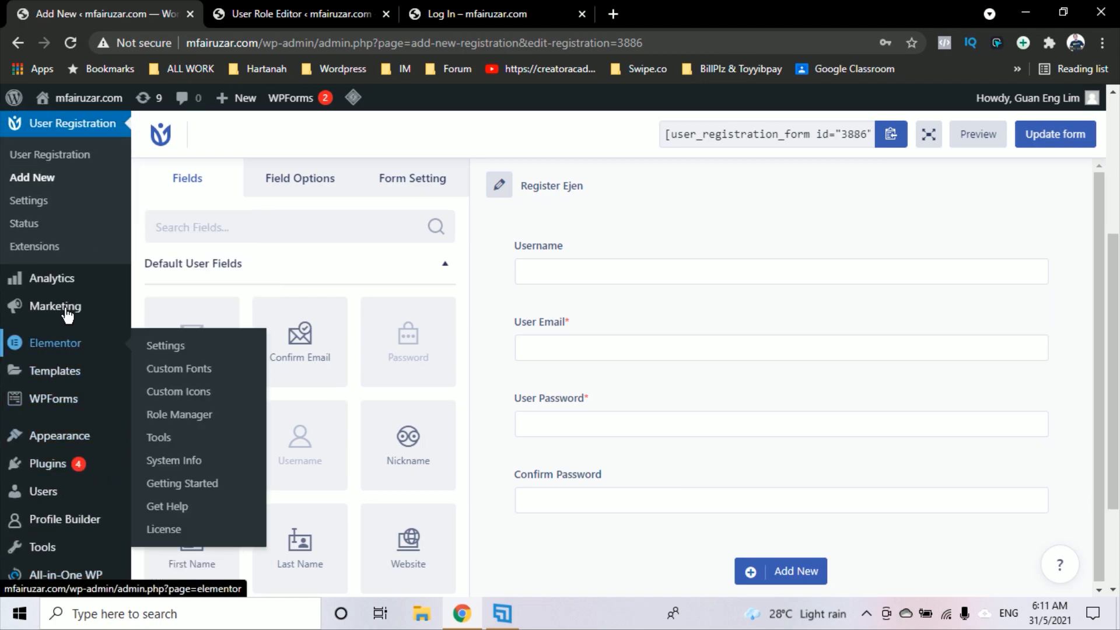
left_click(82, 161)
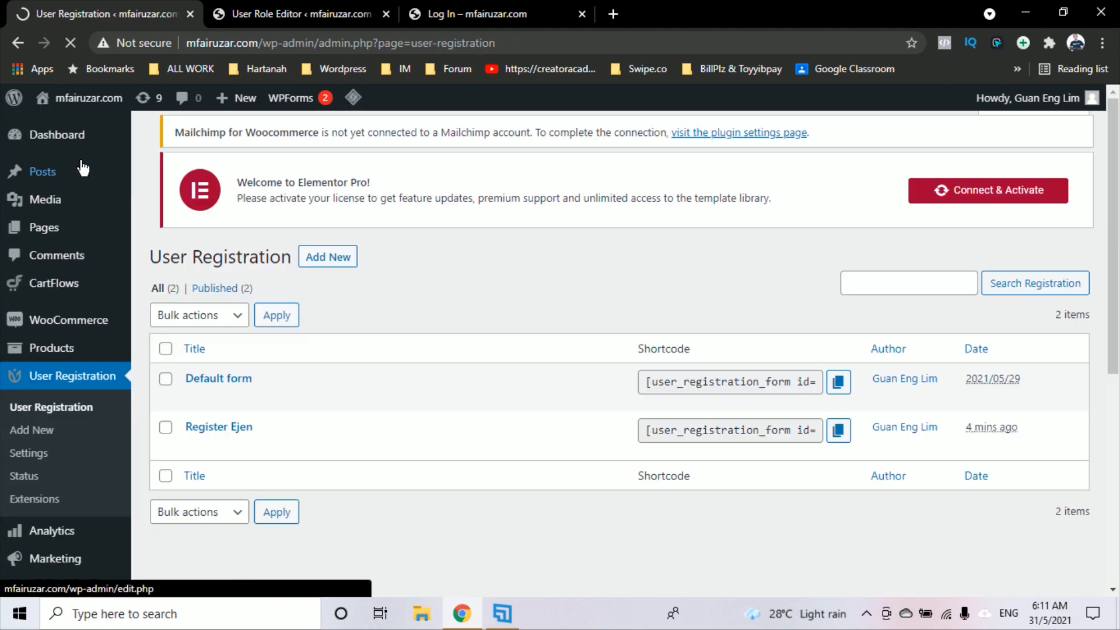
scroll(302, 341, "down", 1)
scroll(301, 335, "down", 1)
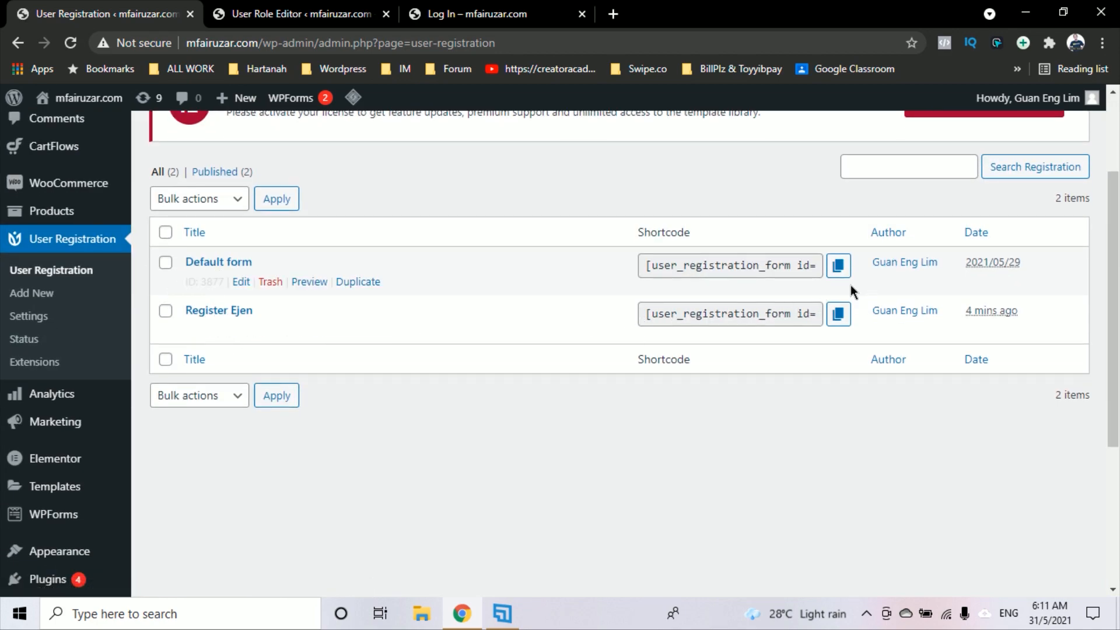
left_click(241, 331)
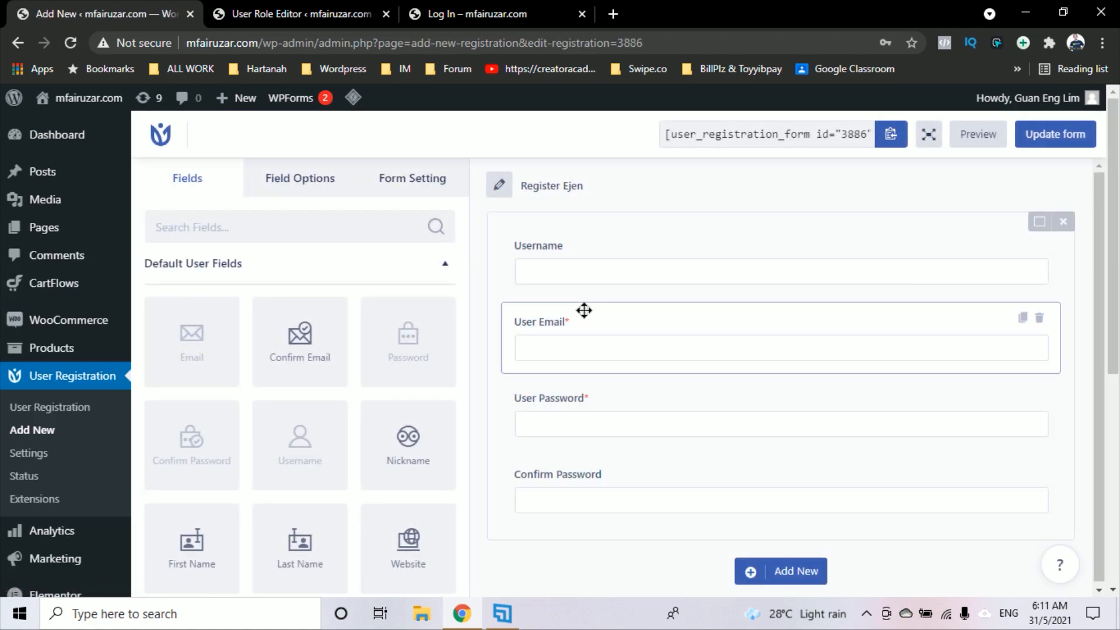
scroll(626, 215, "down", 1)
scroll(518, 308, "down", 2)
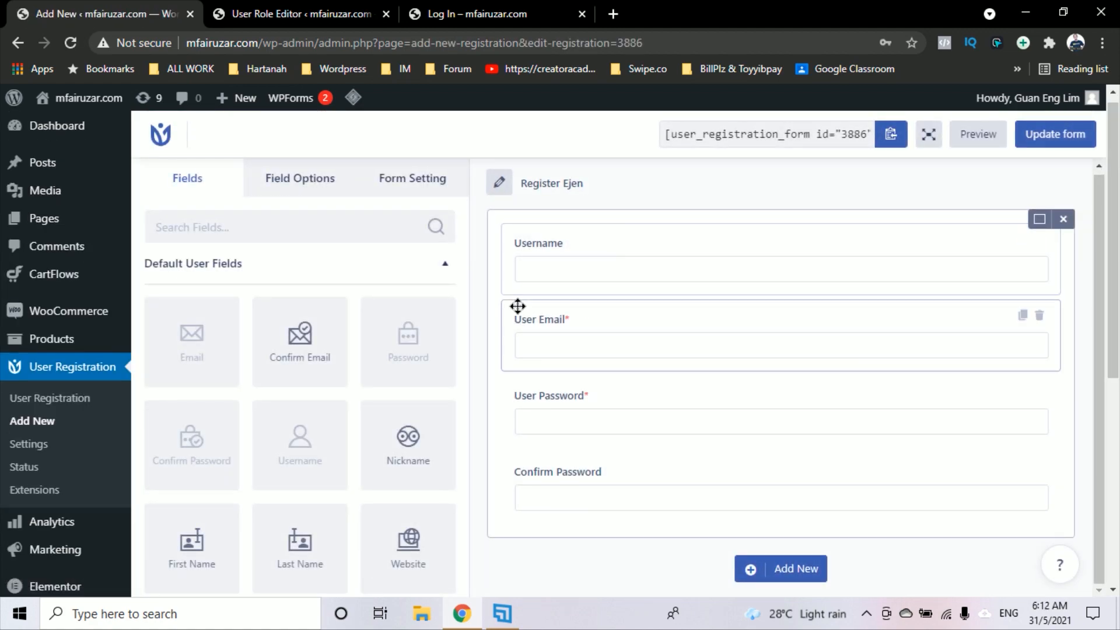
Set the form's Default User Role to Agent and update the form
left_click(430, 185)
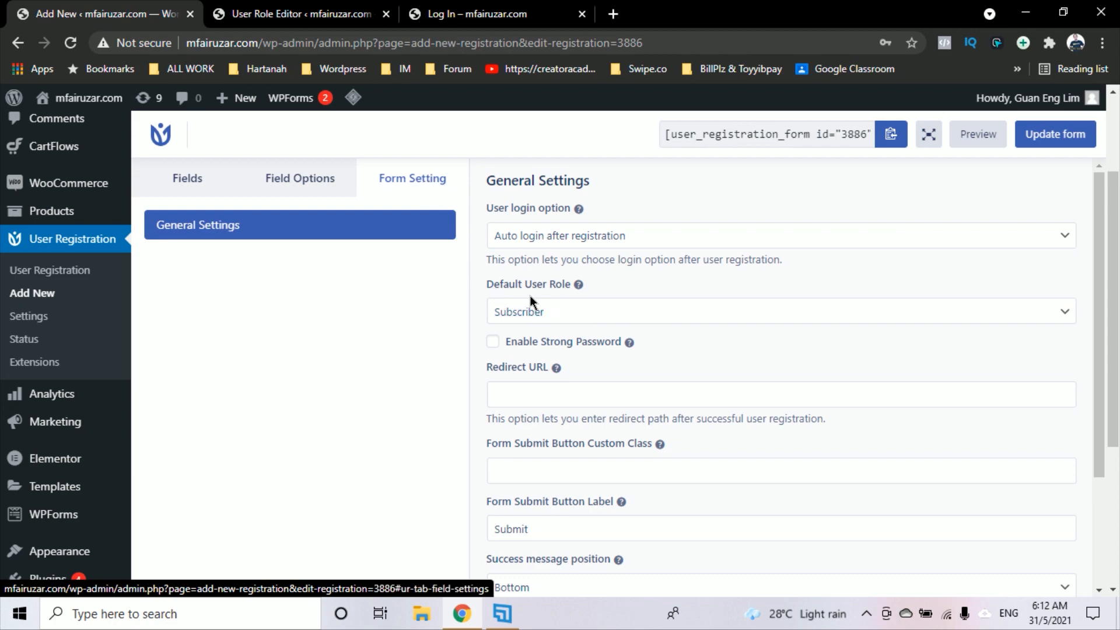
left_click(680, 315)
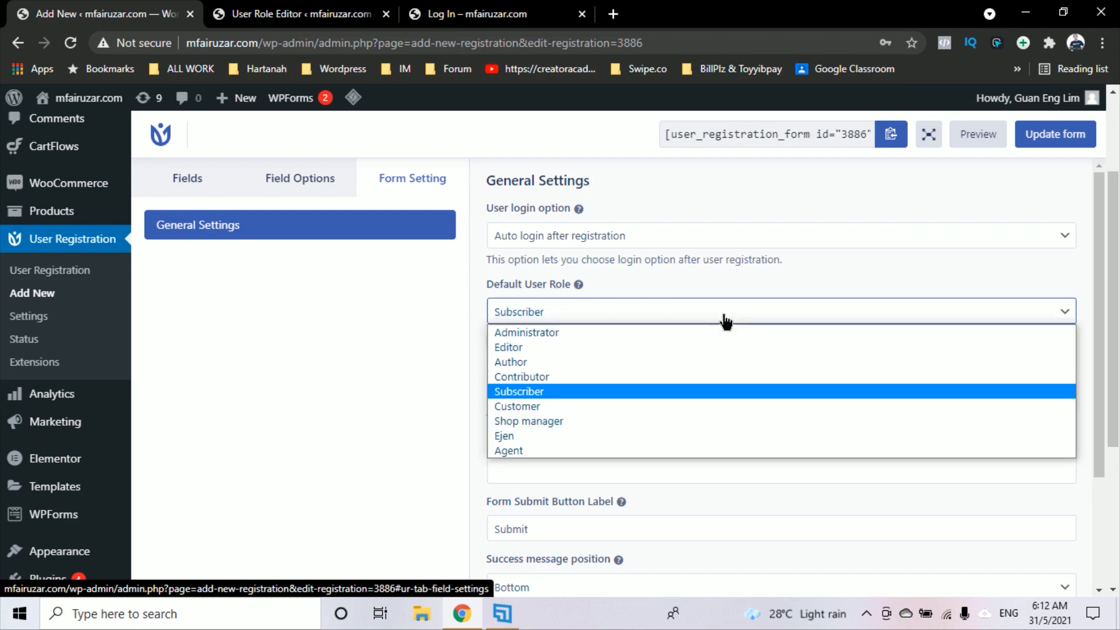
left_click(543, 451)
scroll(833, 328, "down", 2)
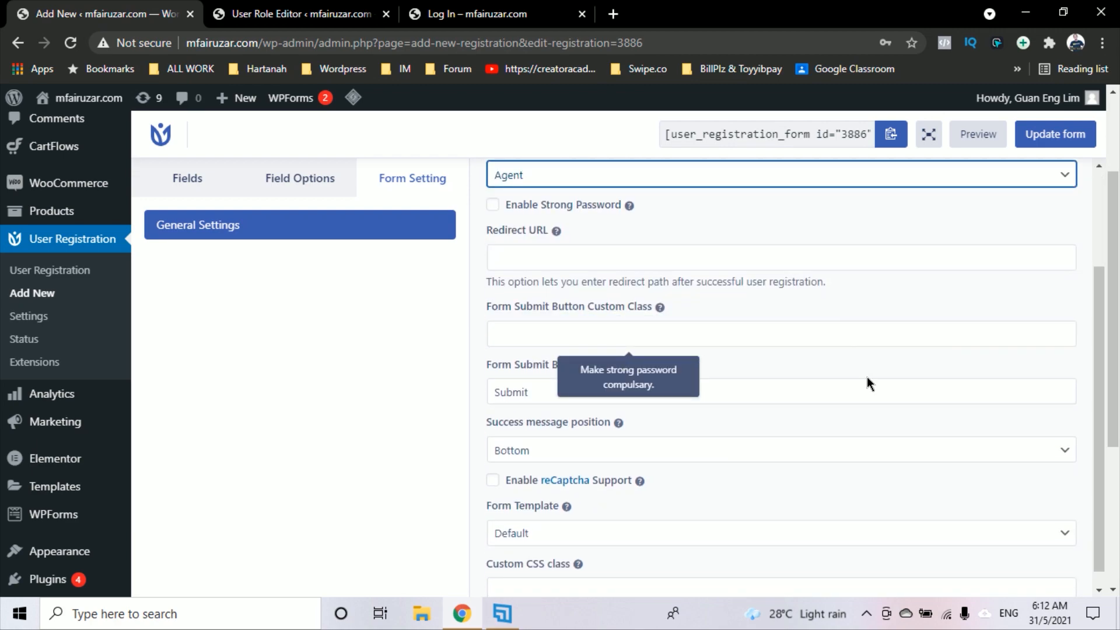
scroll(869, 376, "up", 2)
left_click(1050, 140)
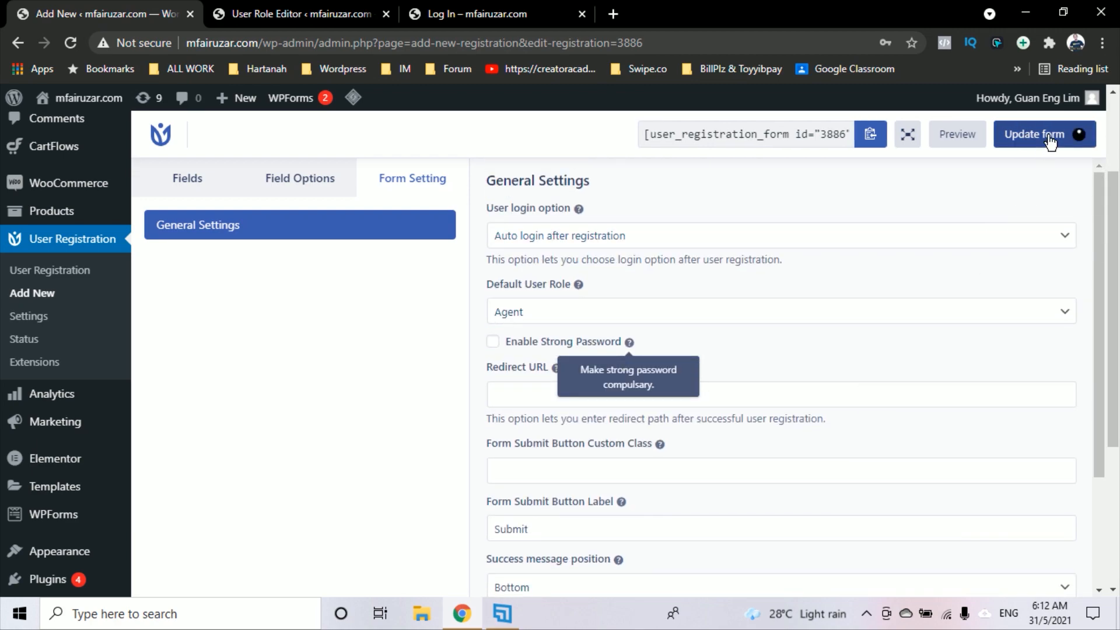
scroll(1000, 259, "down", 2)
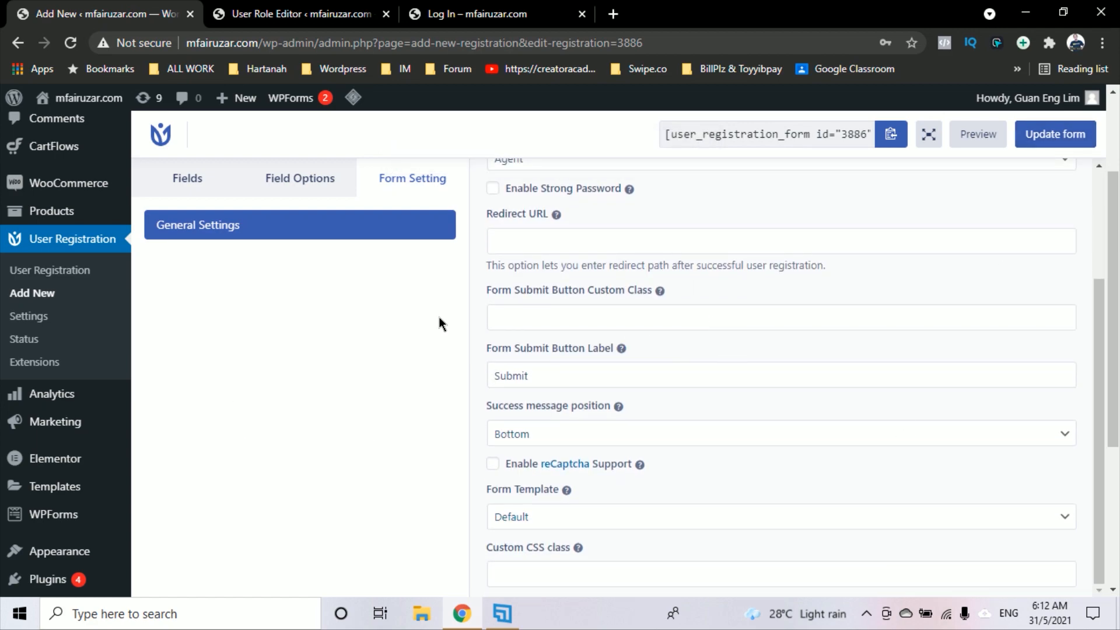
scroll(594, 331, "up", 3)
scroll(594, 330, "down", 3)
scroll(729, 318, "up", 3)
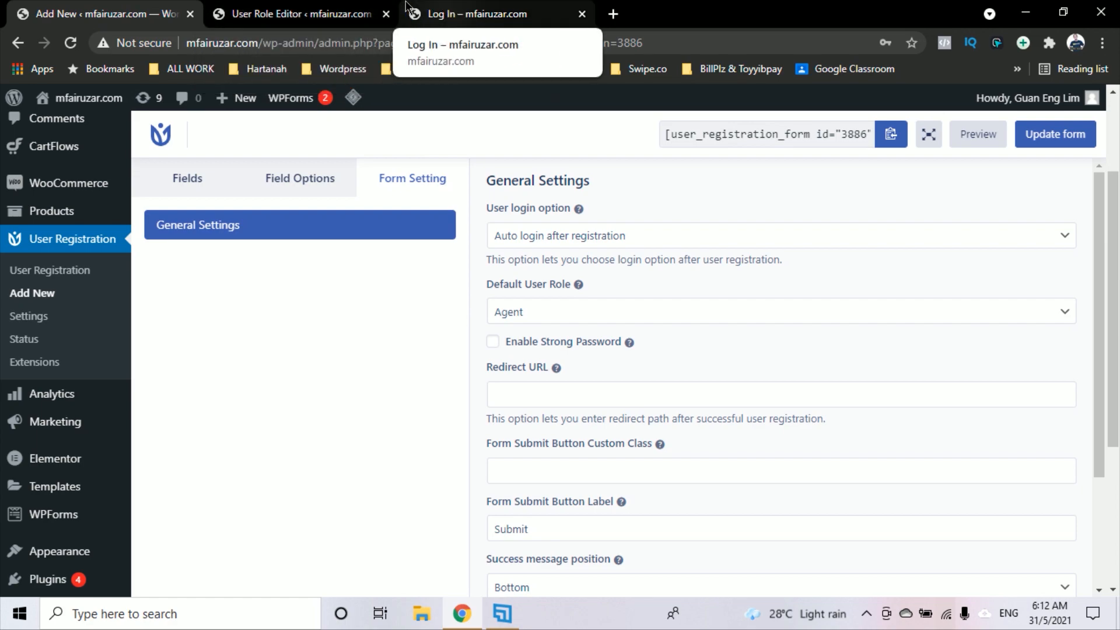
Open the Pages list in a new tab and edit the Register Ejen page
left_click(43, 273)
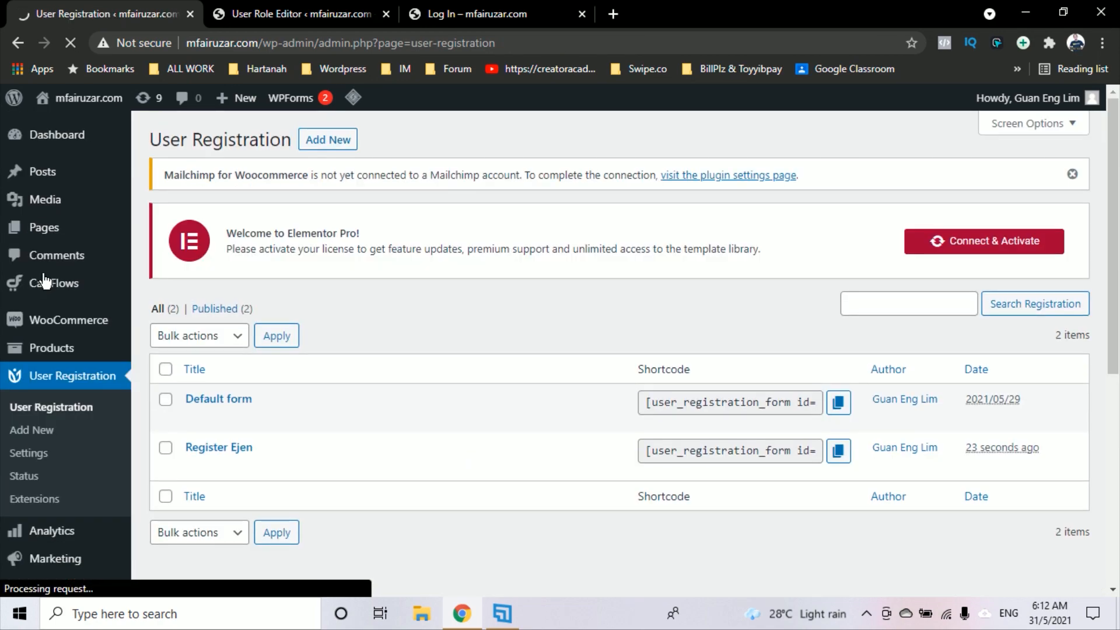
scroll(343, 363, "down", 2)
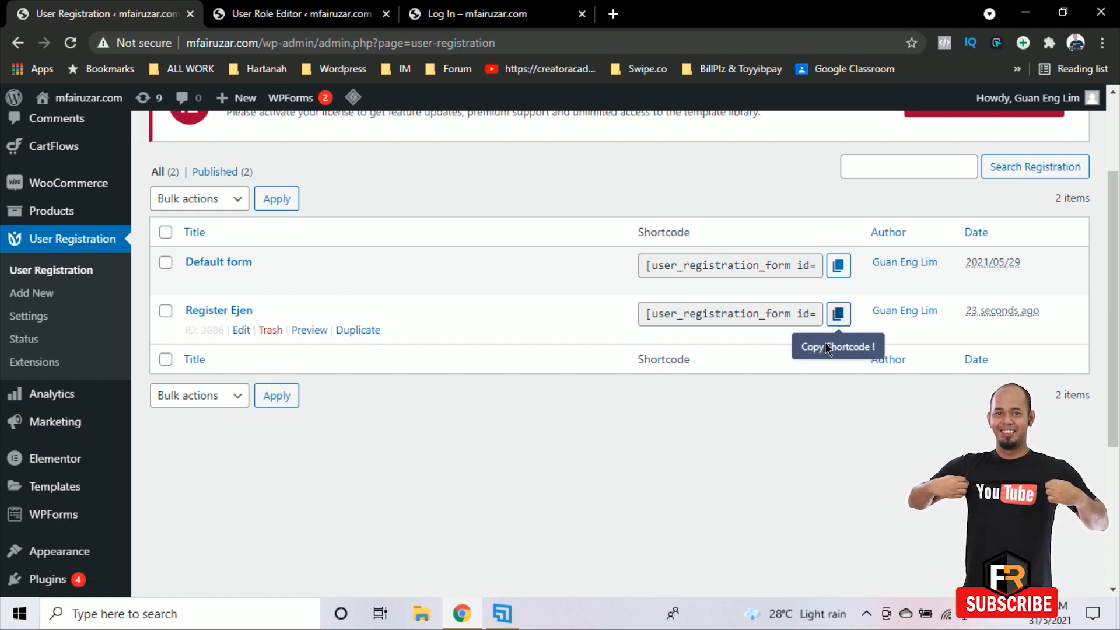
scroll(52, 347, "up", 2)
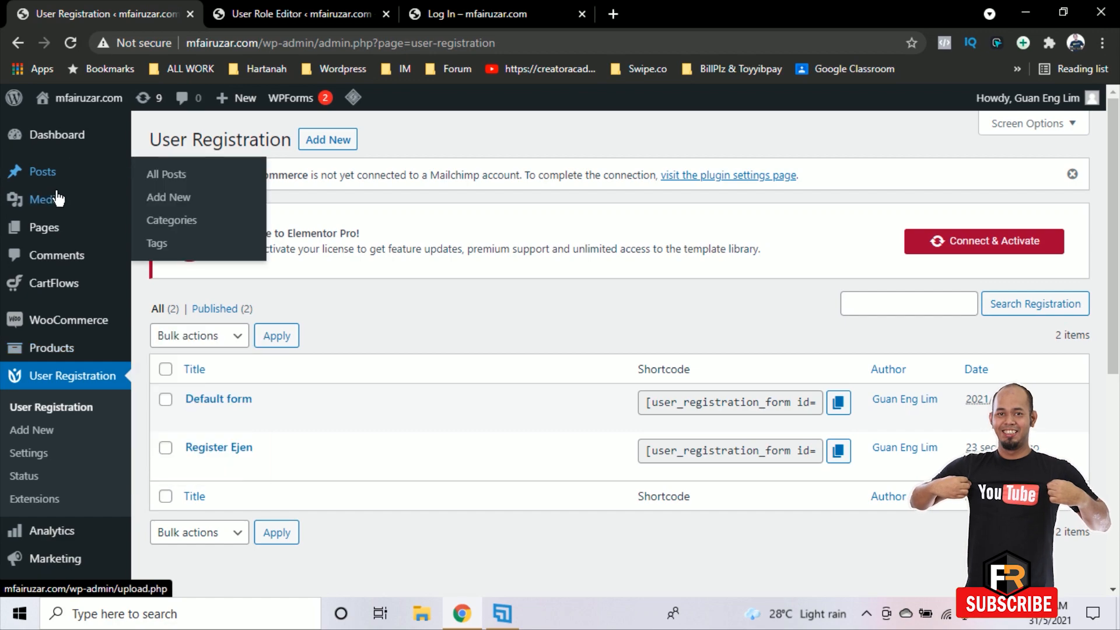
mouse_move(68, 229)
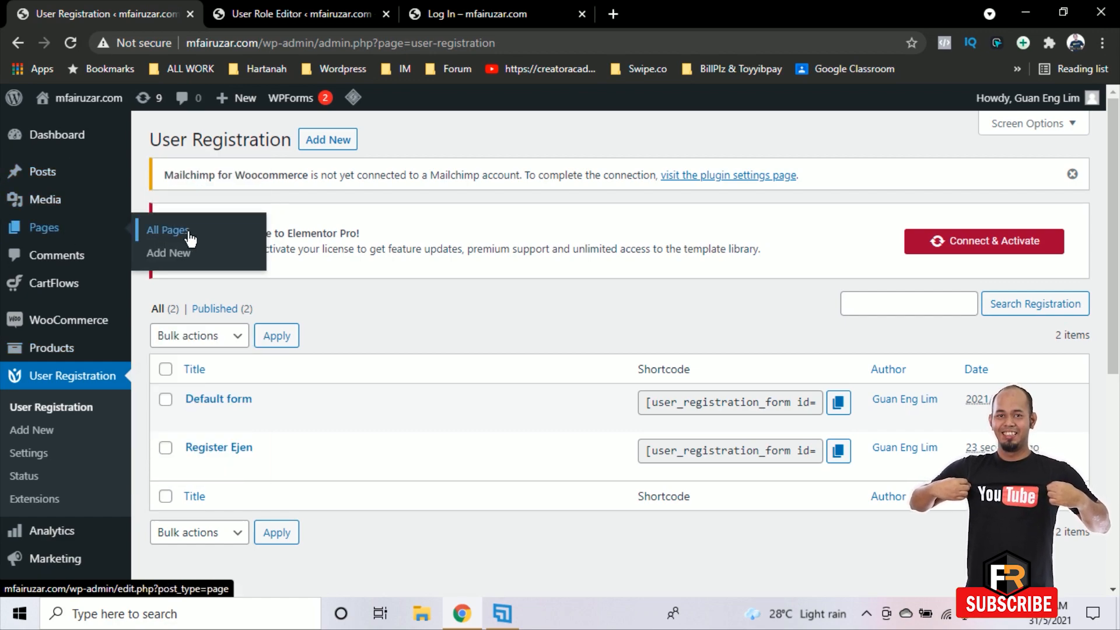
right_click(190, 237)
left_click(241, 243)
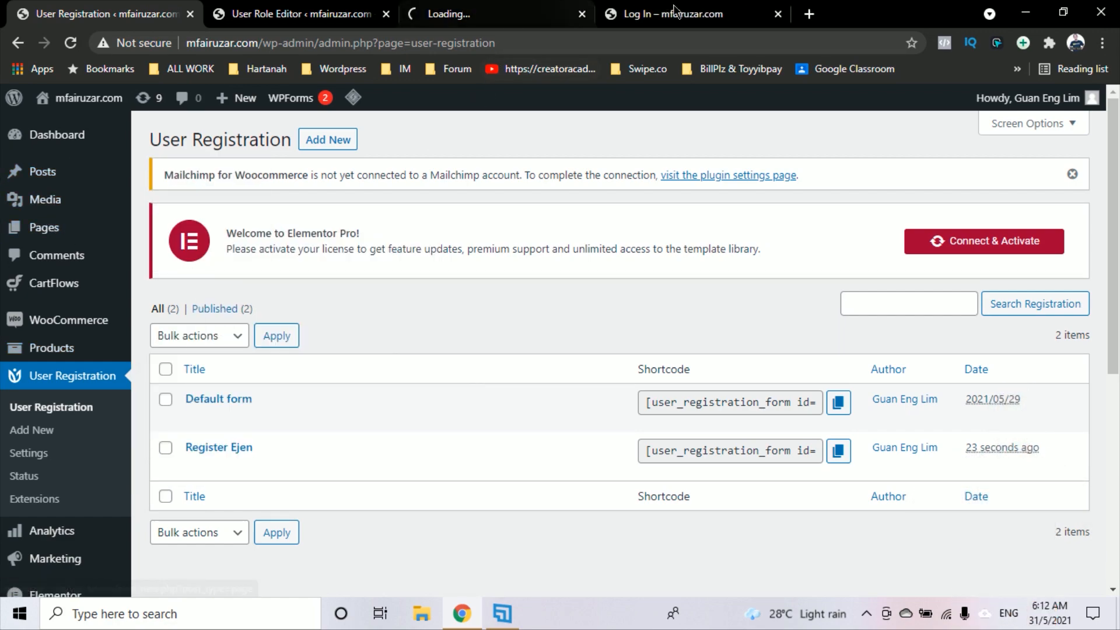
left_click(674, 11)
left_click(778, 13)
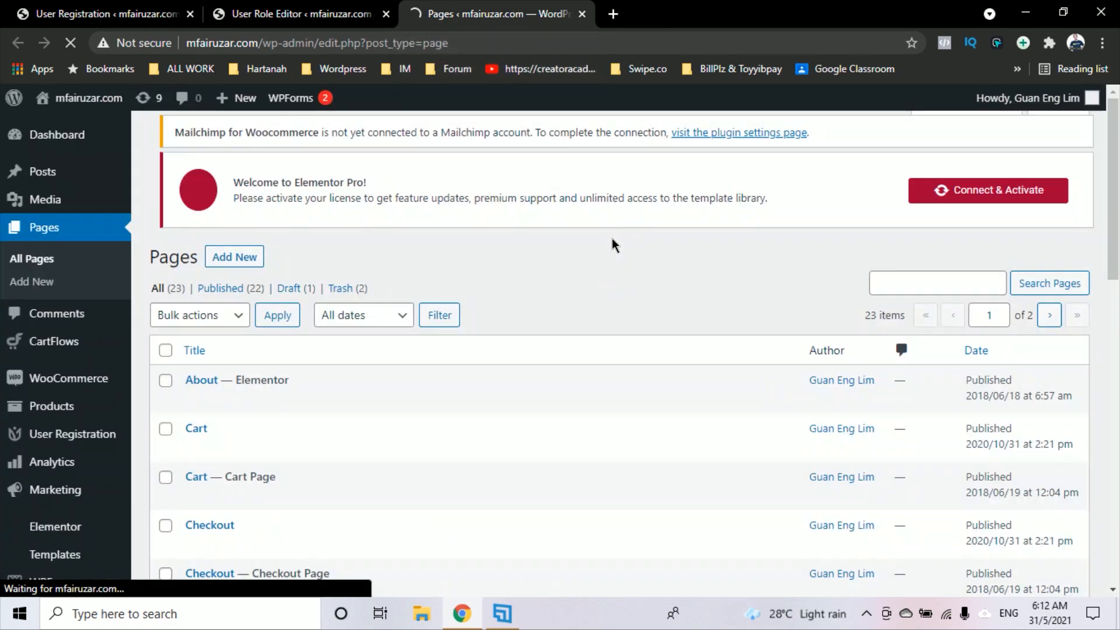
scroll(538, 335, "down", 5)
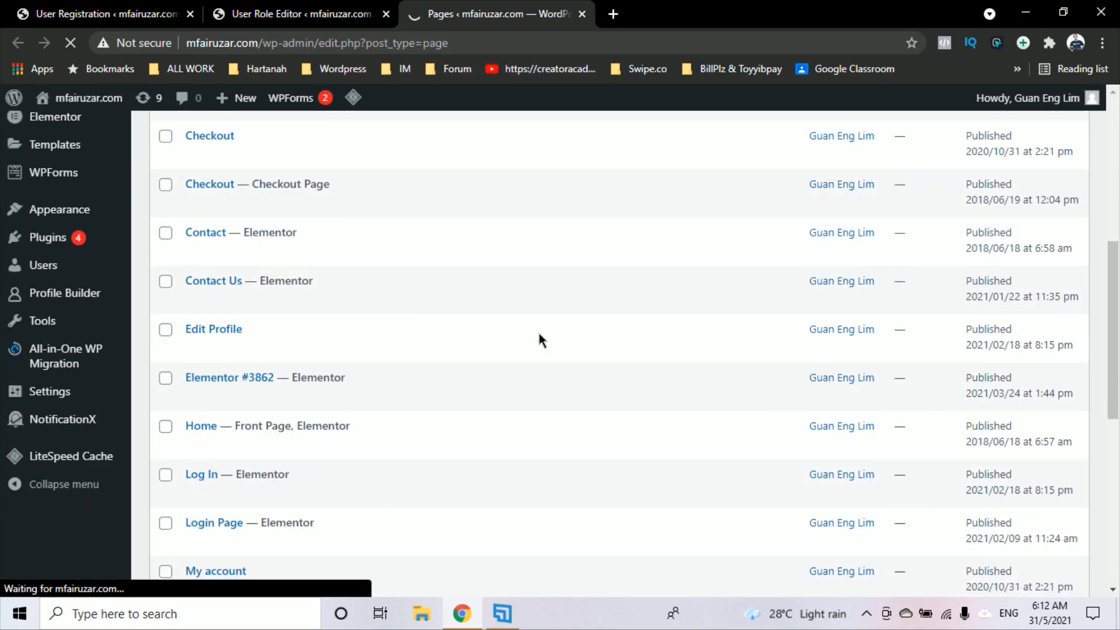
scroll(539, 333, "down", 7)
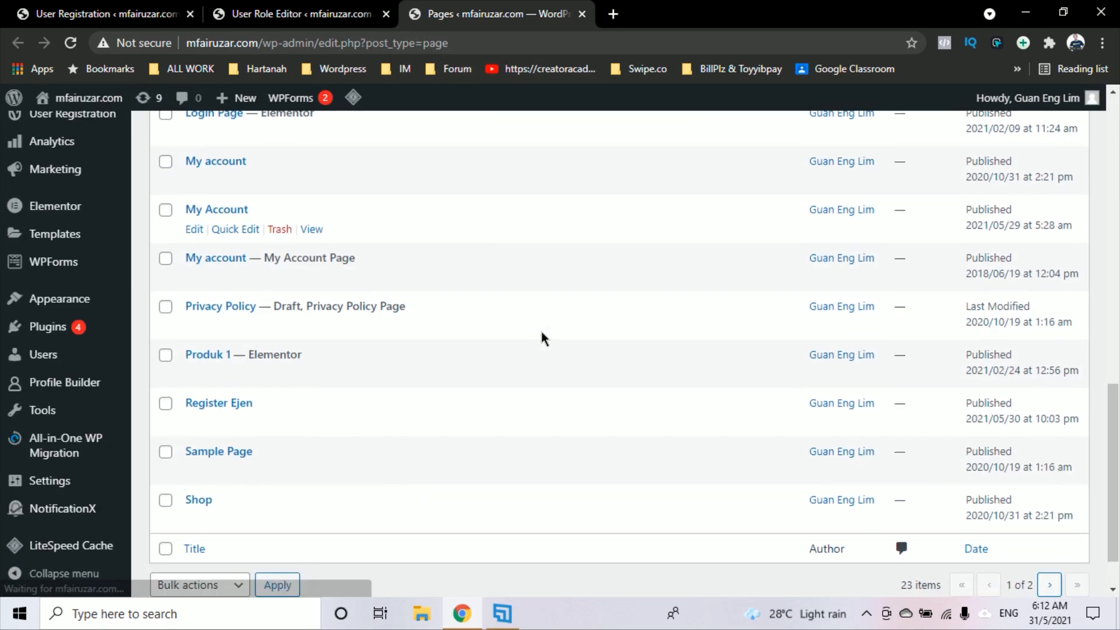
left_click(196, 424)
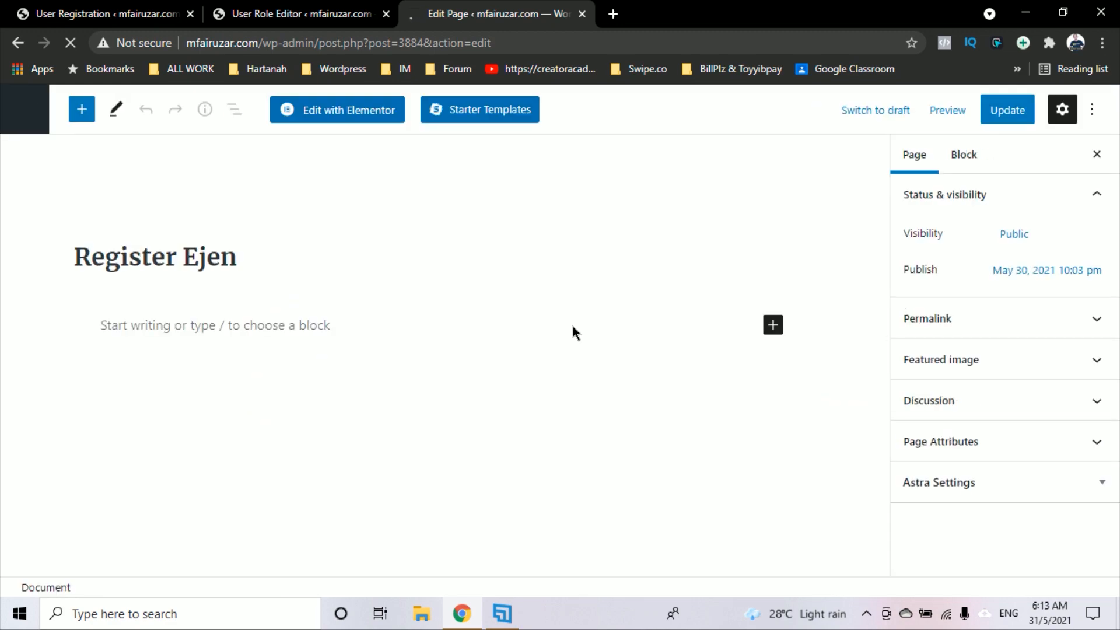
In Elementor, add a centred heading 'Daftar Sebagai Ejen Kami Di sini' at the page top
left_click(362, 118)
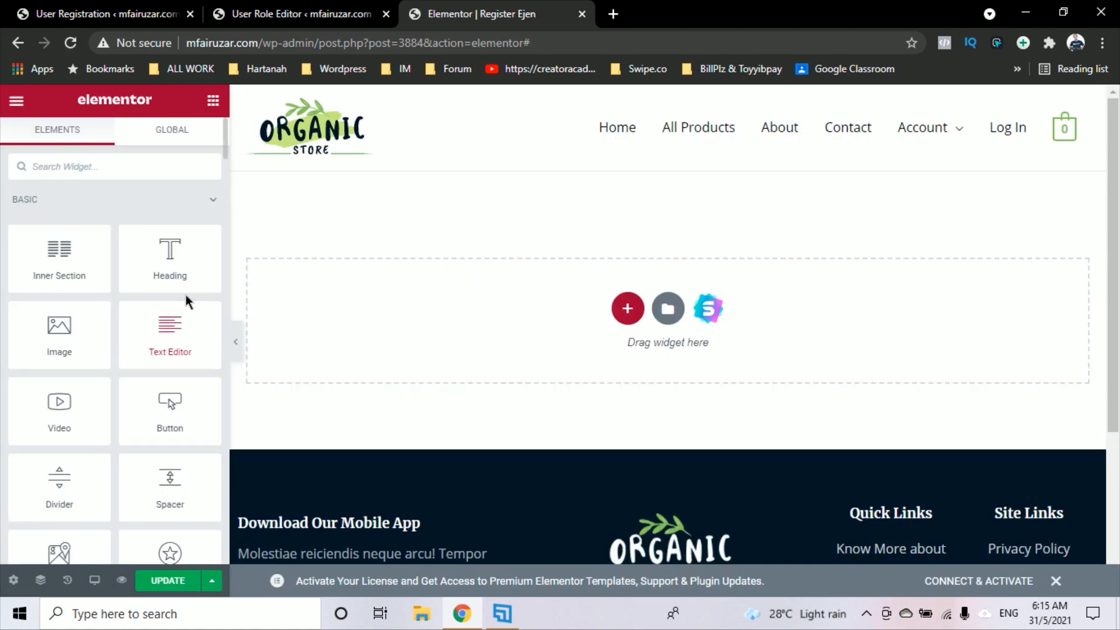
left_click_drag(175, 261, 706, 286)
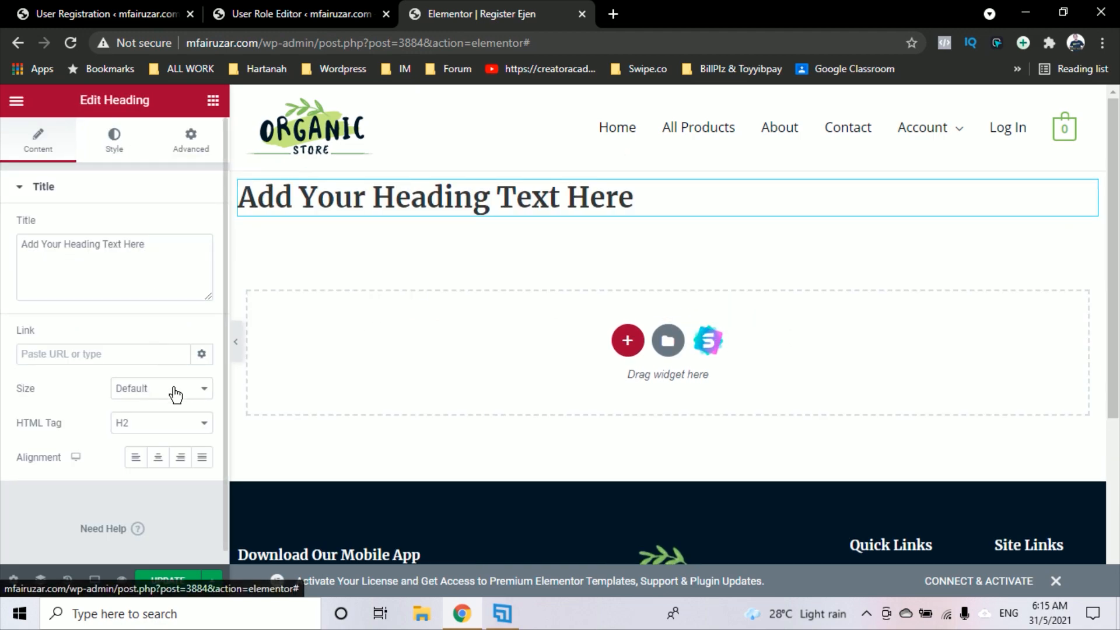
left_click(868, 198)
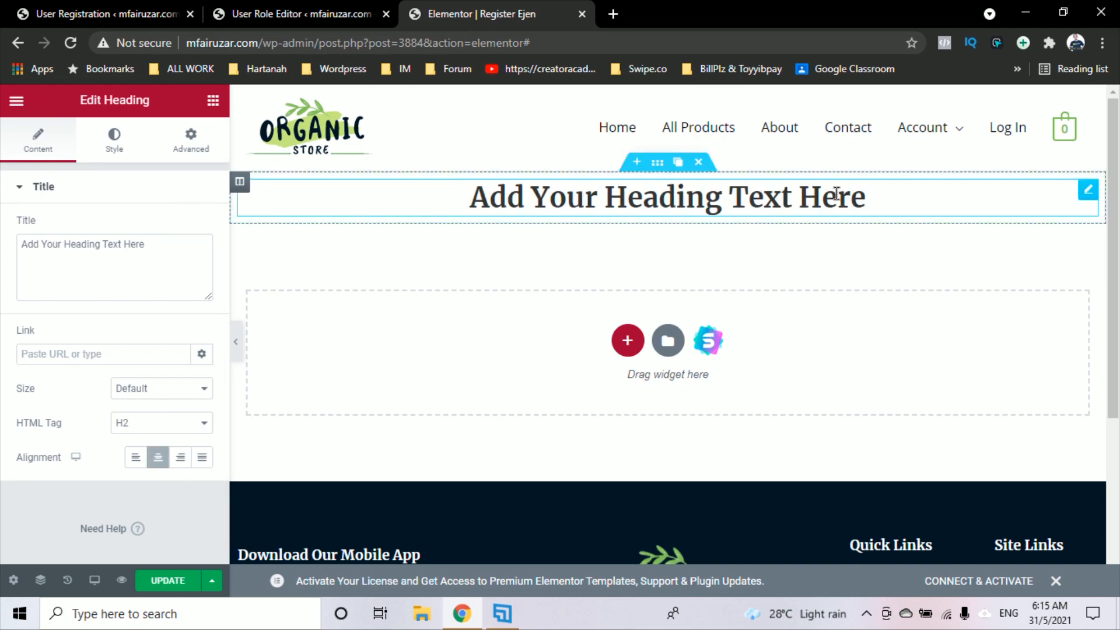
left_click_drag(868, 199, 470, 211)
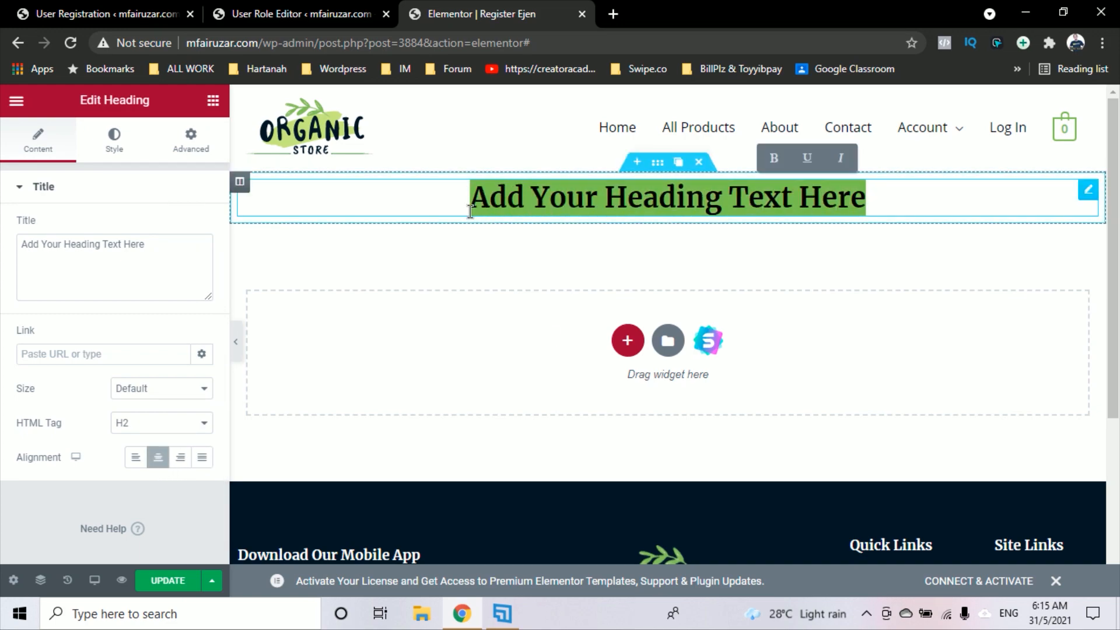
type("Dag")
key("BackSpace")
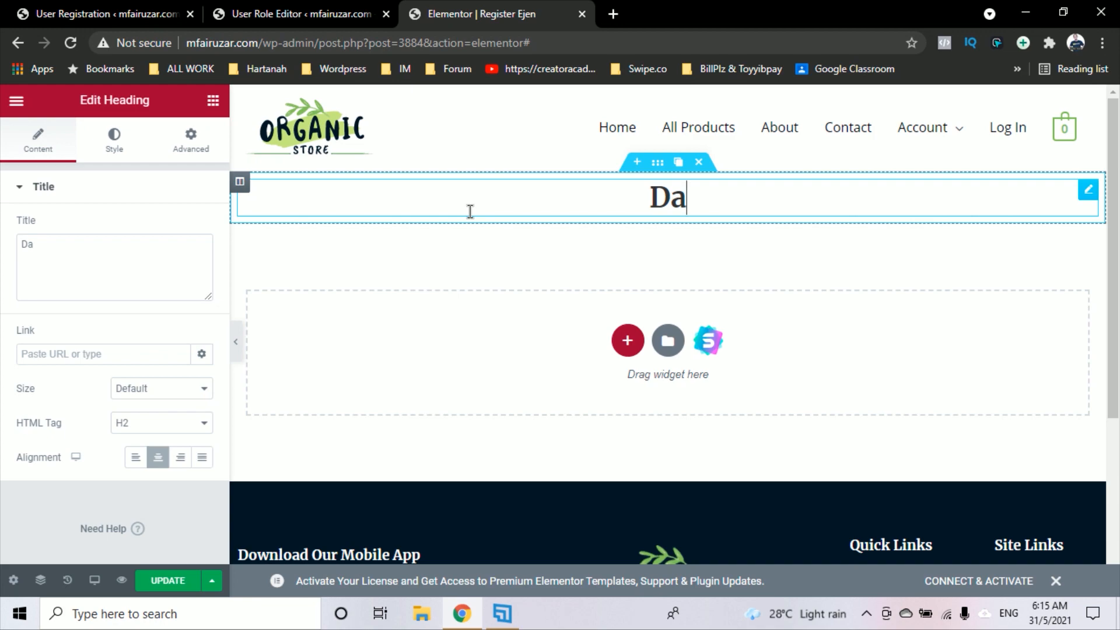
type("ftar ")
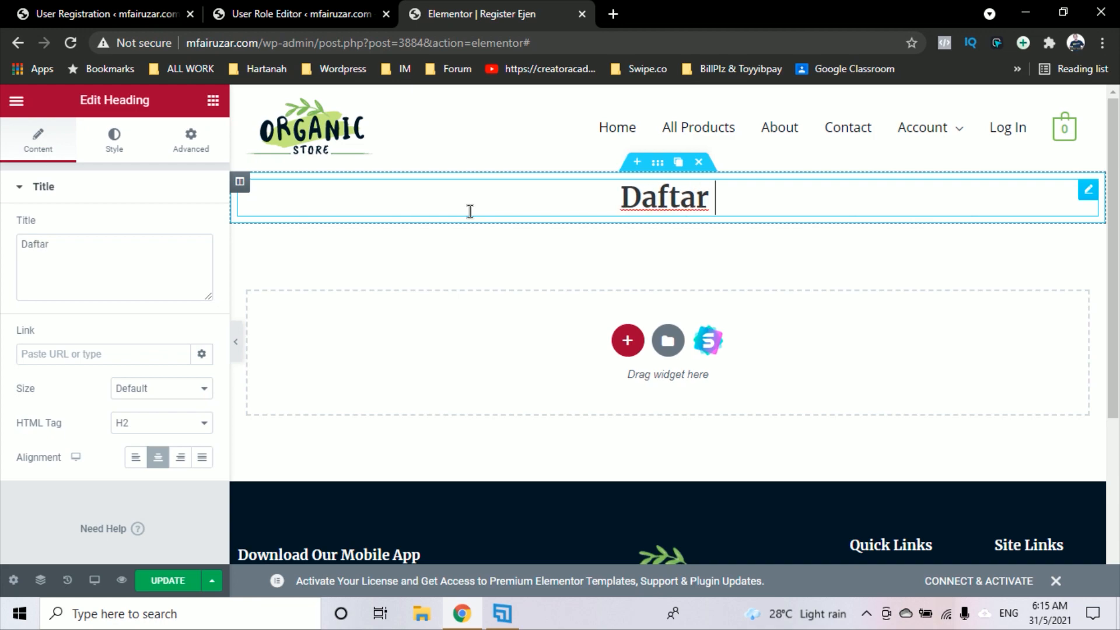
type("Sebagai A")
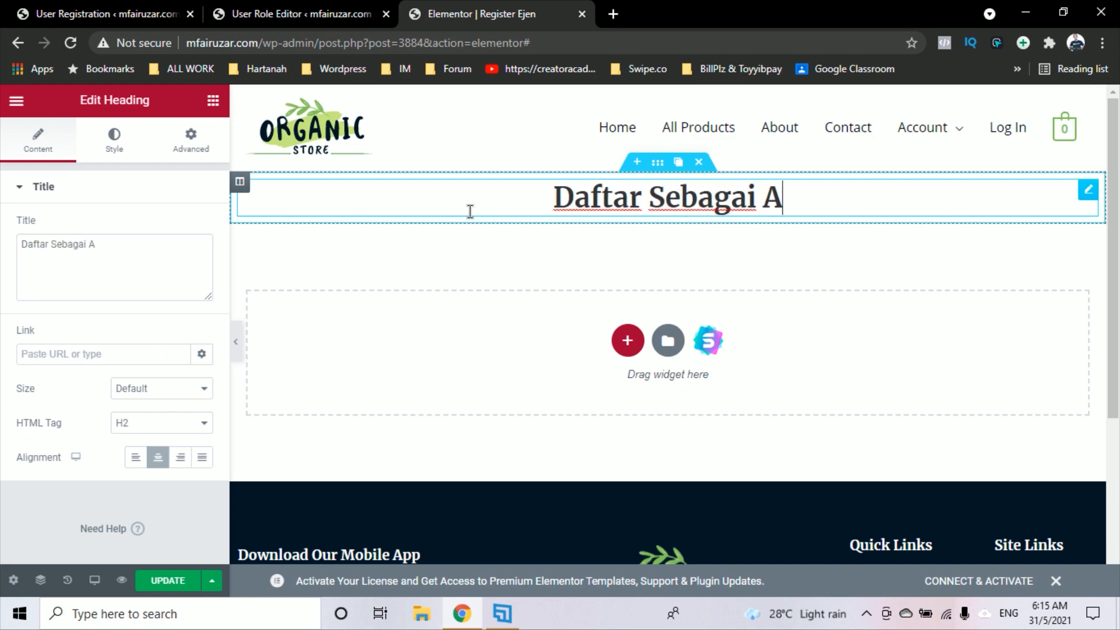
key("BackSpace")
type("Ejen K")
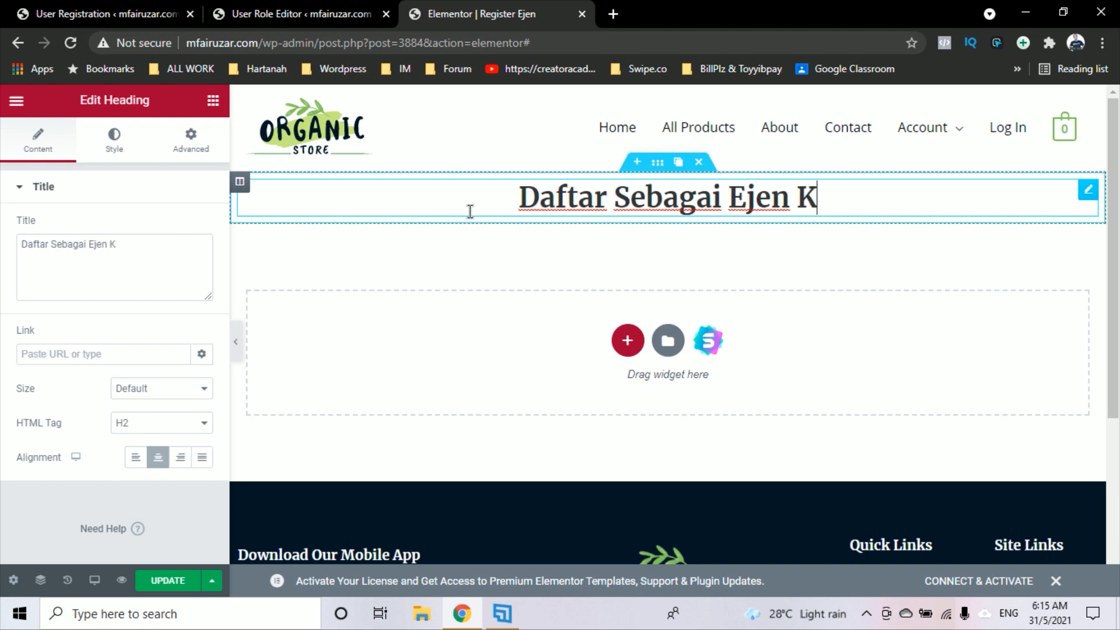
type("ami Di sini")
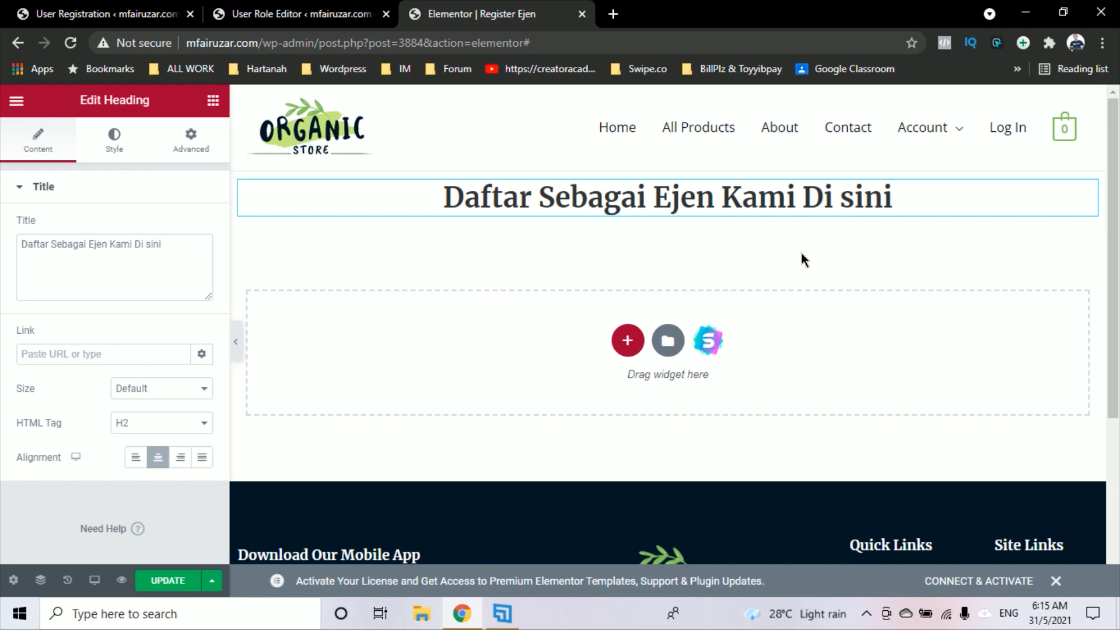
left_click(215, 104)
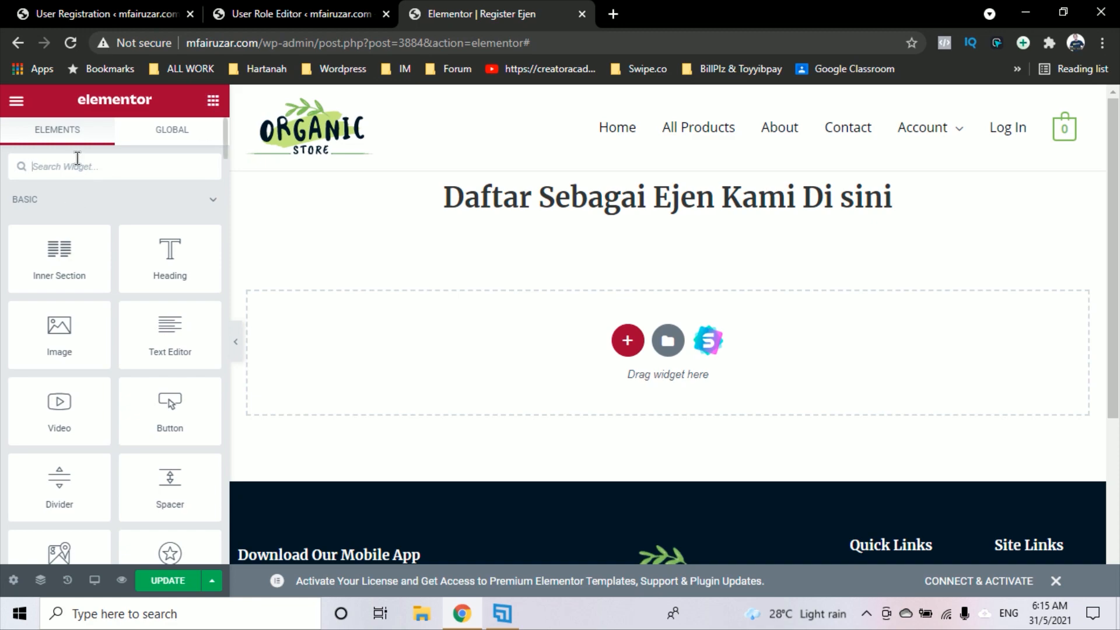
Search for Shortcode and drop a Shortcode widget below the heading
type("sd")
key("BackSpace")
type("hot")
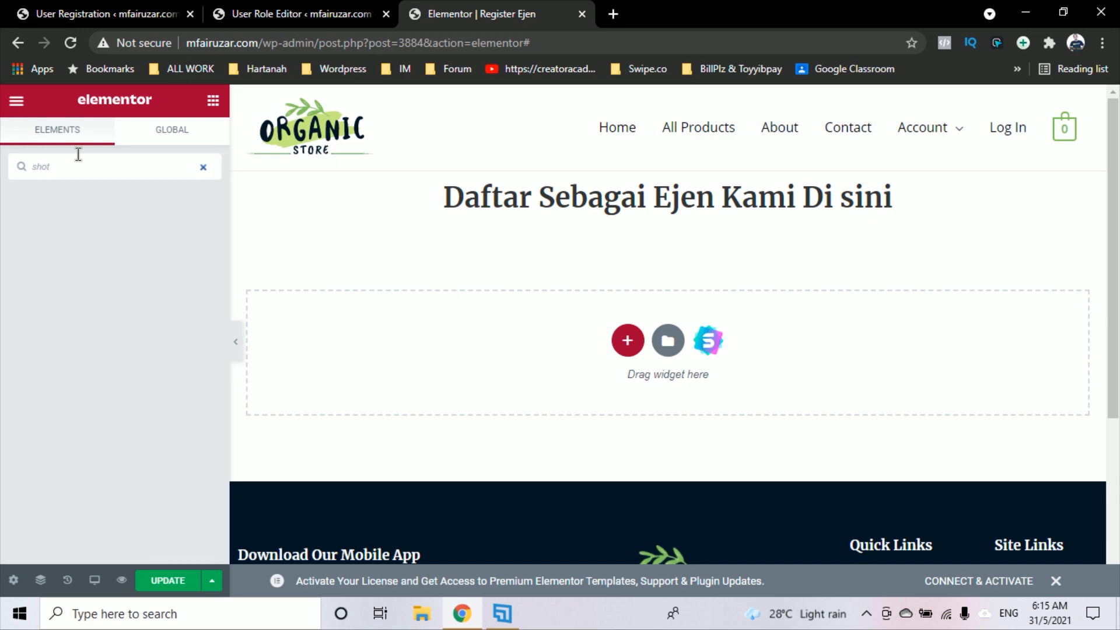
key("BackSpace")
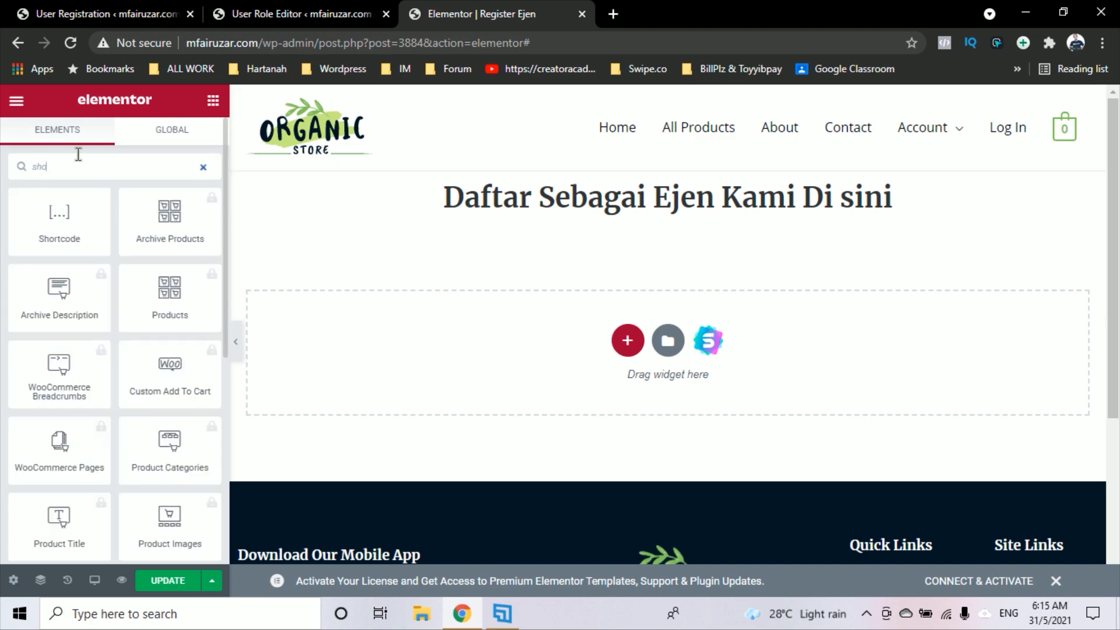
type("rc")
key("BackSpace")
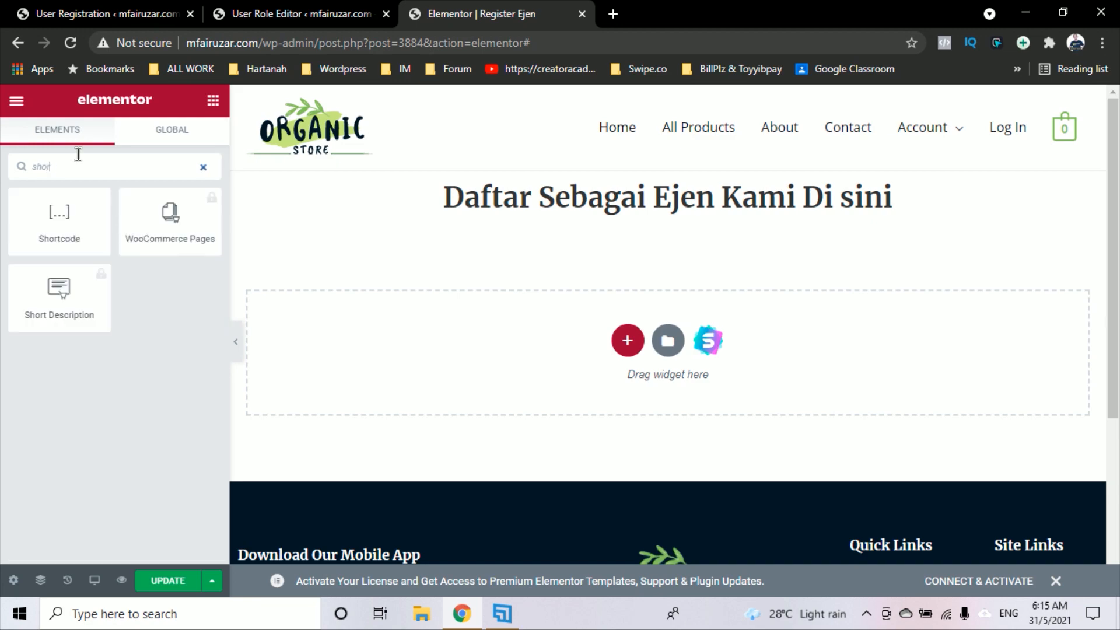
left_click_drag(98, 252, 517, 366)
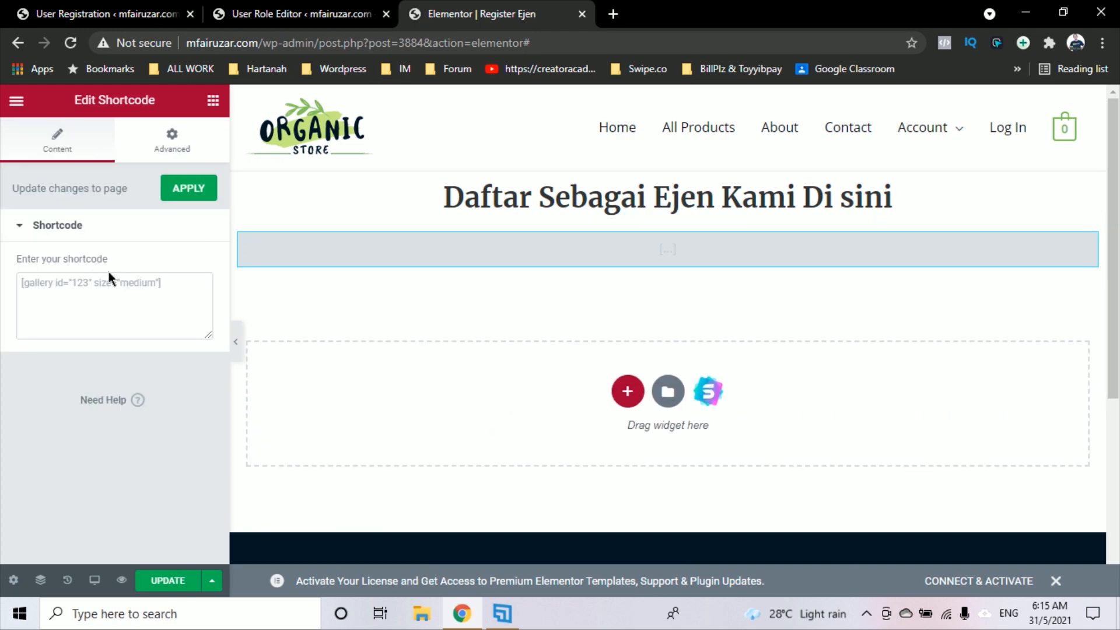
left_click(92, 295)
Copy the Register Ejen form's shortcode from the User Registration forms list
left_click(108, 13)
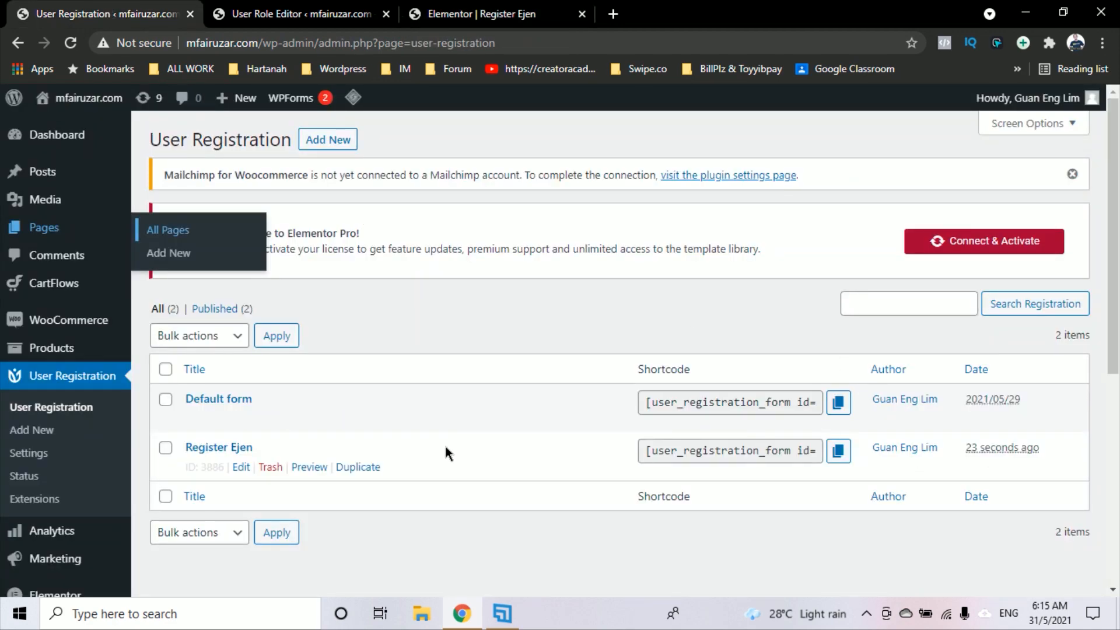
left_click(836, 454)
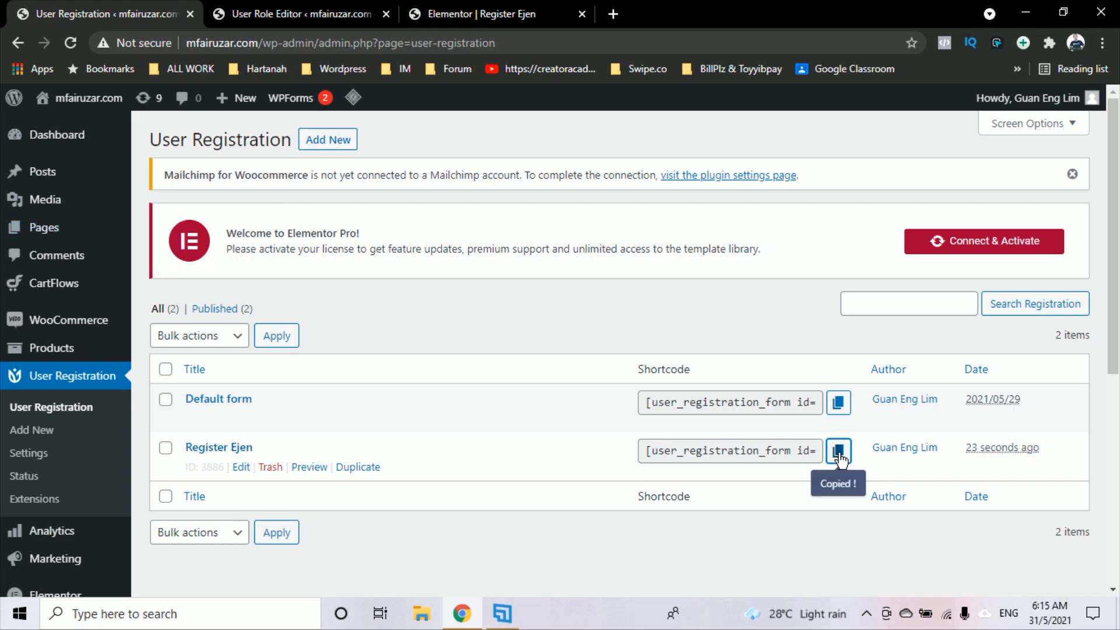
left_click(337, 12)
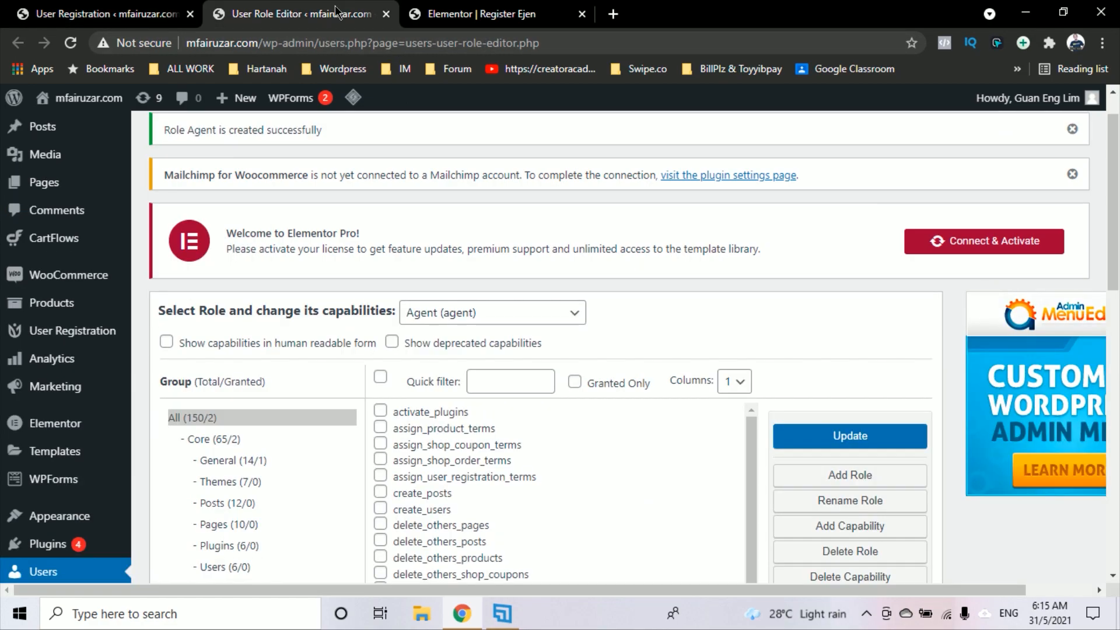
Paste the Register Ejen shortcode into the Shortcode widget and apply it
left_click(386, 14)
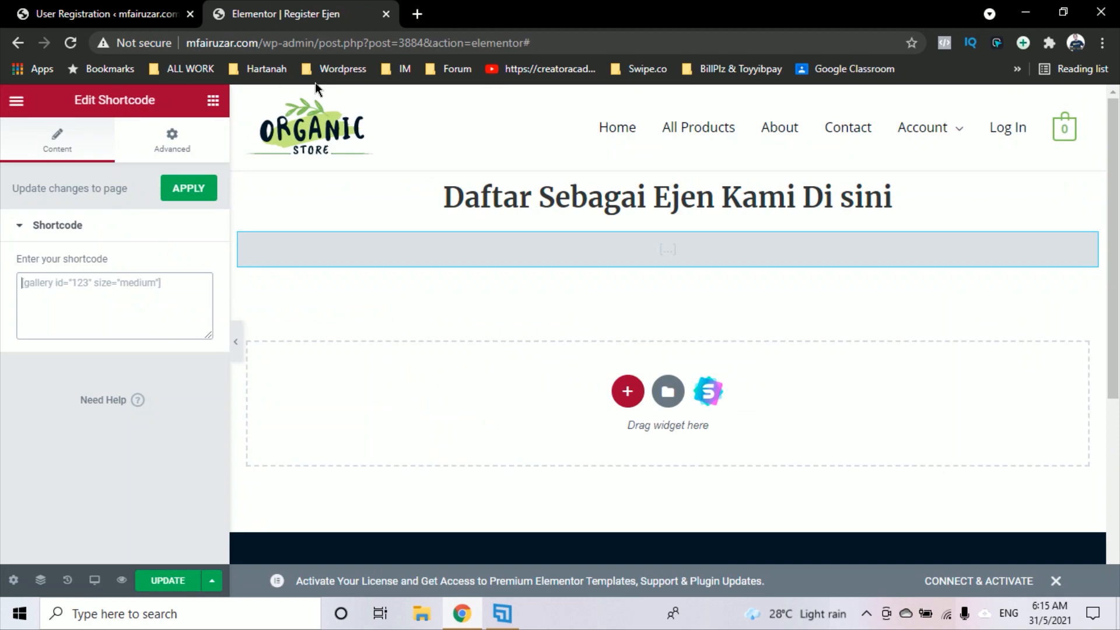
right_click(122, 299)
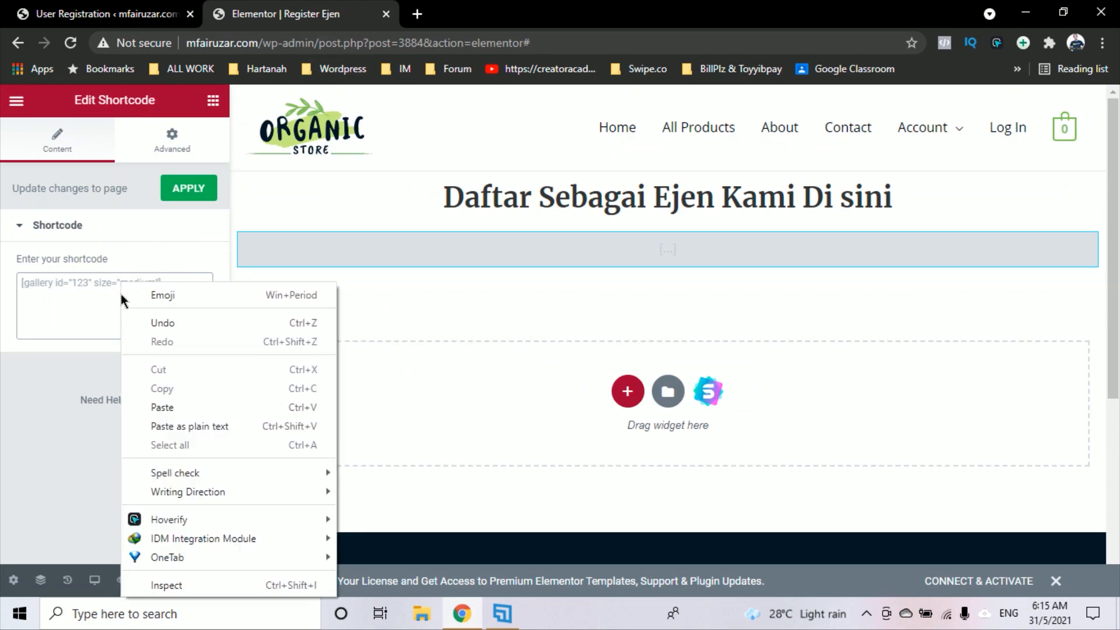
left_click(74, 298)
key("ctrl+v")
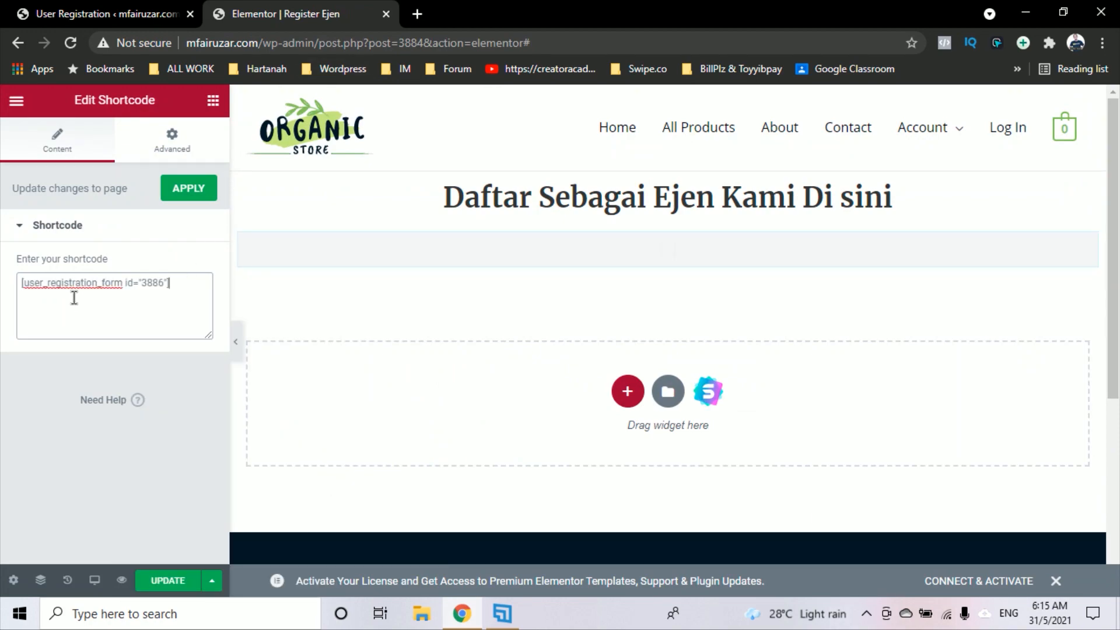
scroll(648, 348, "down", 2)
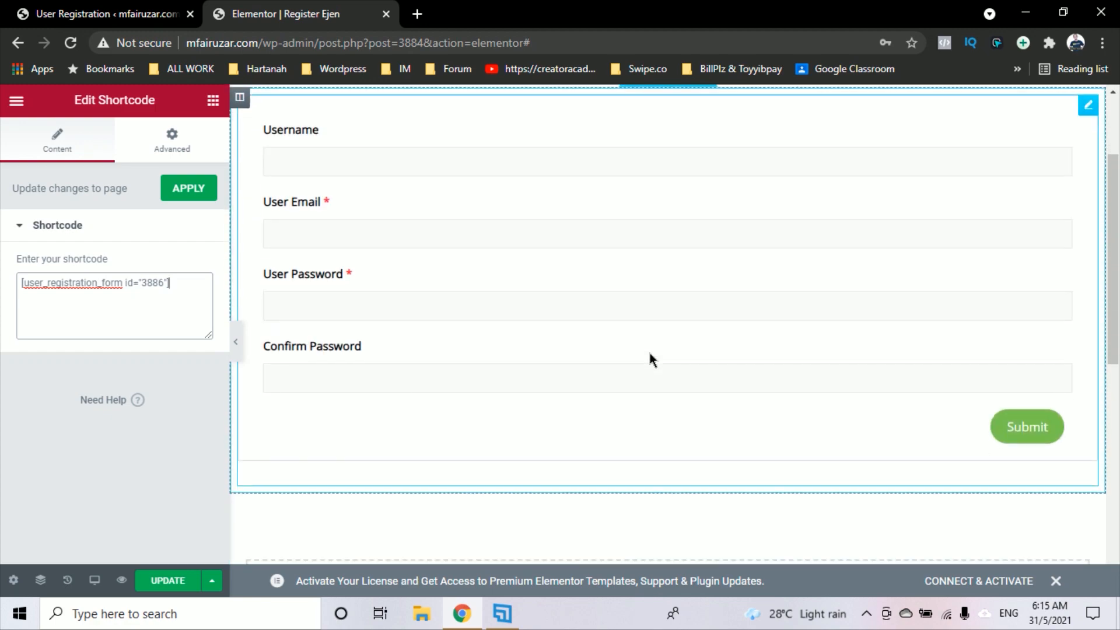
scroll(632, 341, "up", 2)
scroll(447, 317, "down", 2)
scroll(727, 391, "up", 2)
scroll(727, 391, "down", 6)
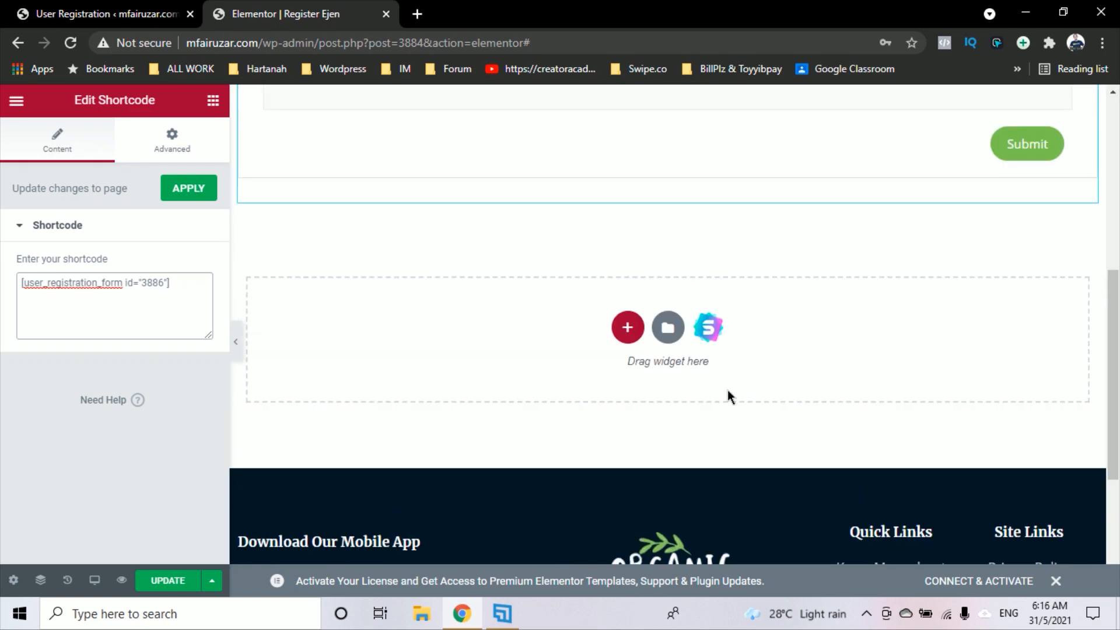
scroll(728, 388, "up", 8)
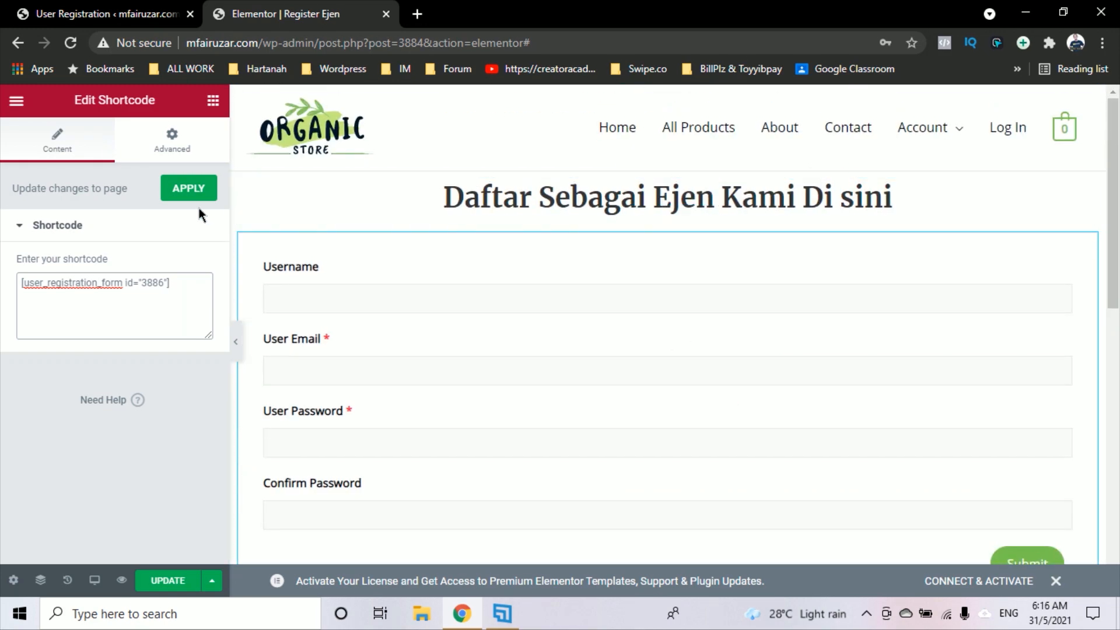
left_click(180, 196)
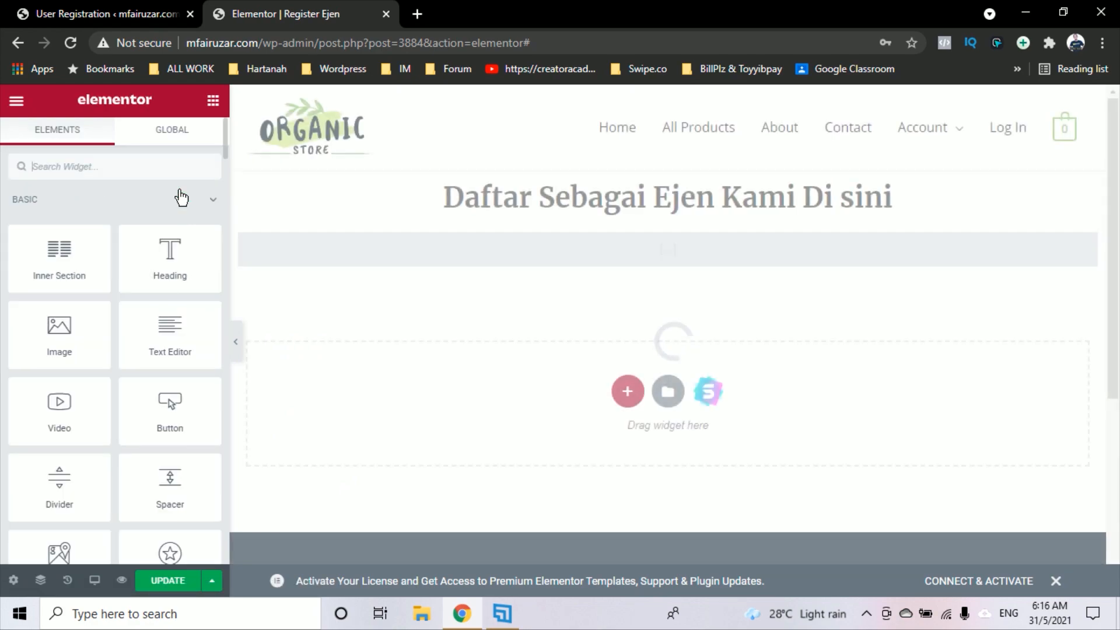
Update the page and exit Elementor to the WordPress dashboard
scroll(210, 361, "down", 5)
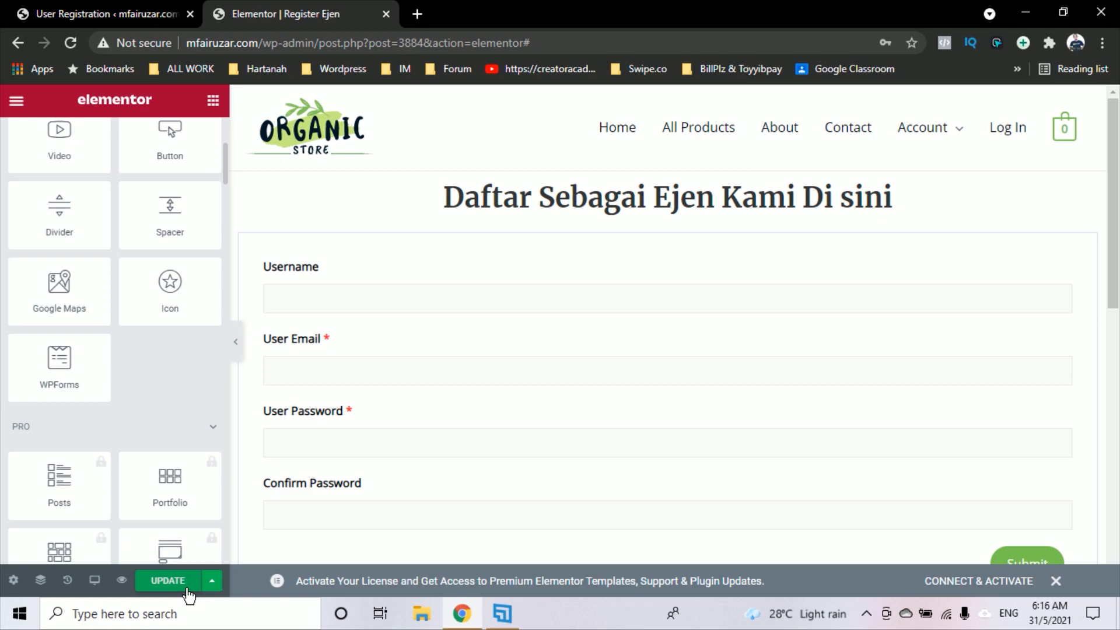
left_click(170, 580)
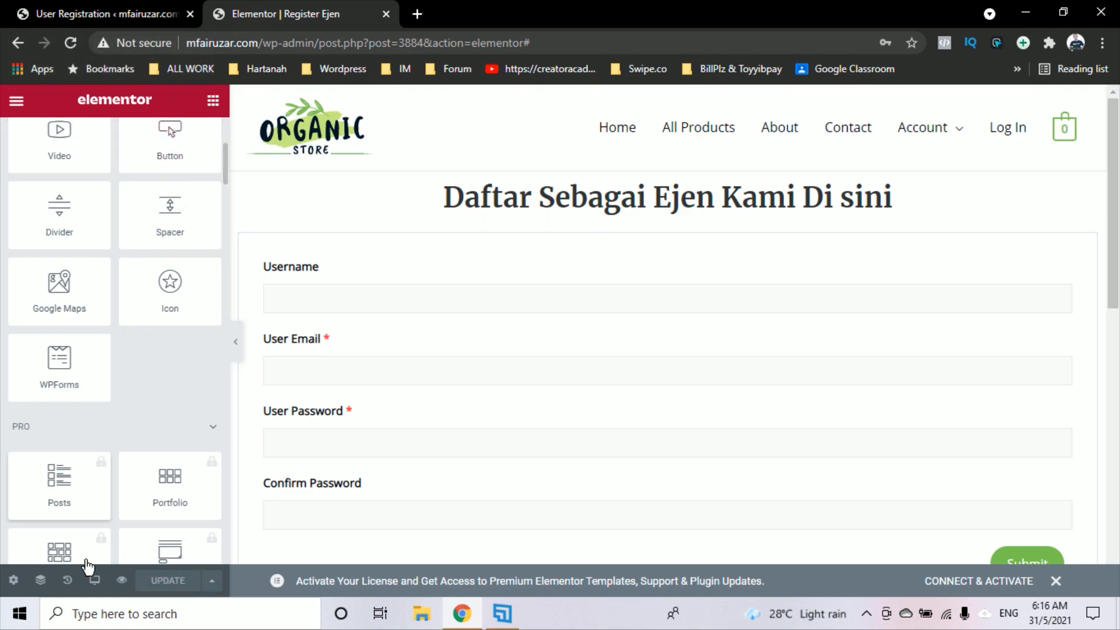
left_click(19, 103)
left_click(124, 396)
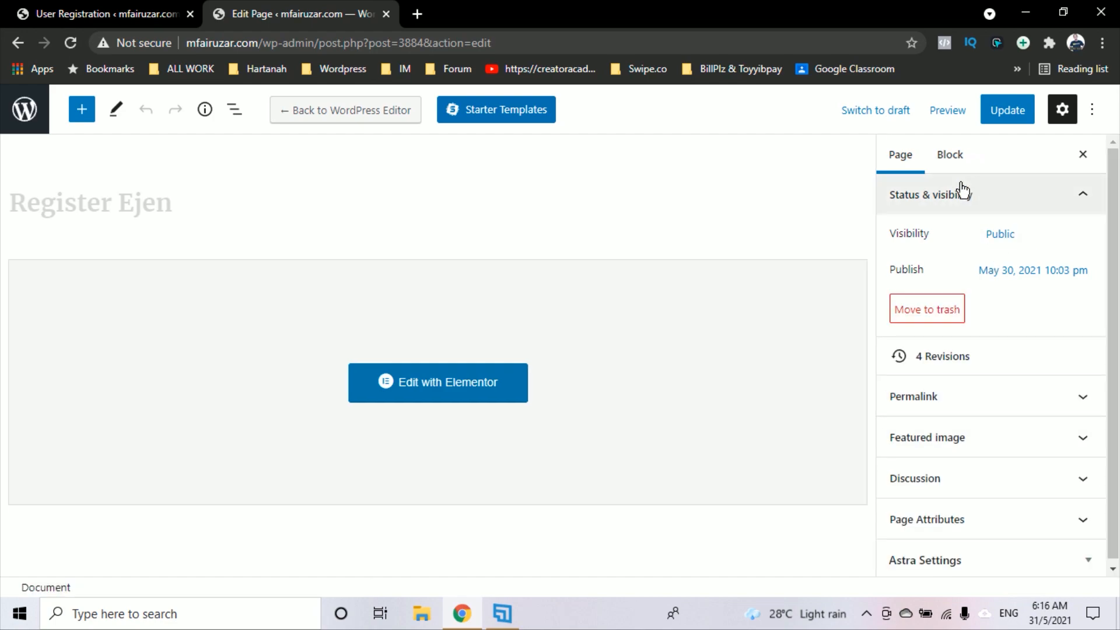
Reveal the permalink, update the Register Ejen page, and view it live in a new tab
right_click(957, 116)
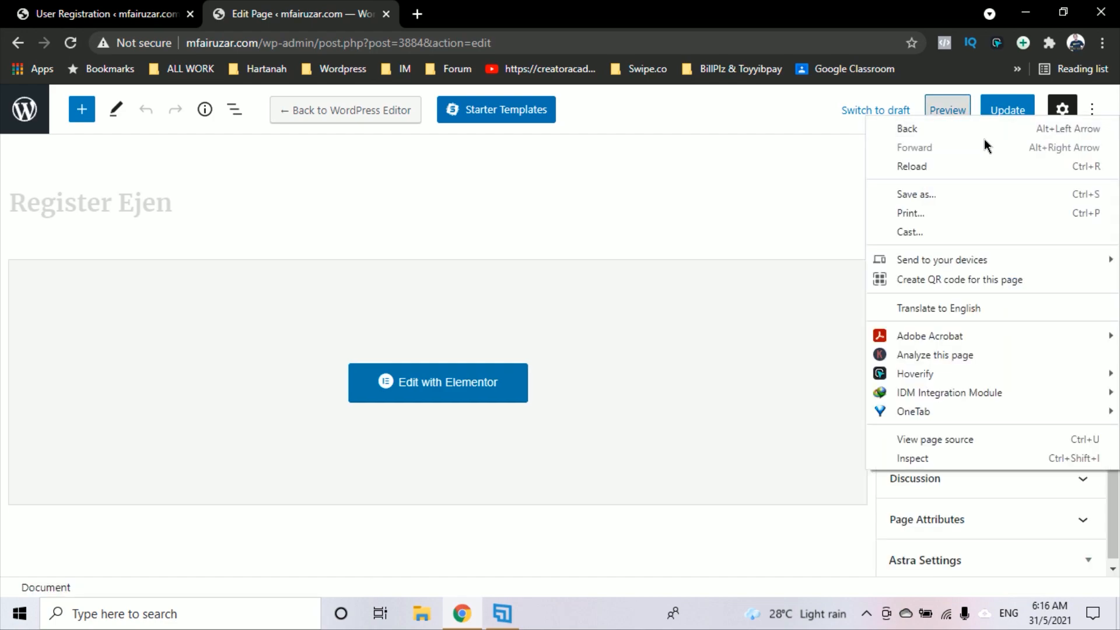
left_click(807, 181)
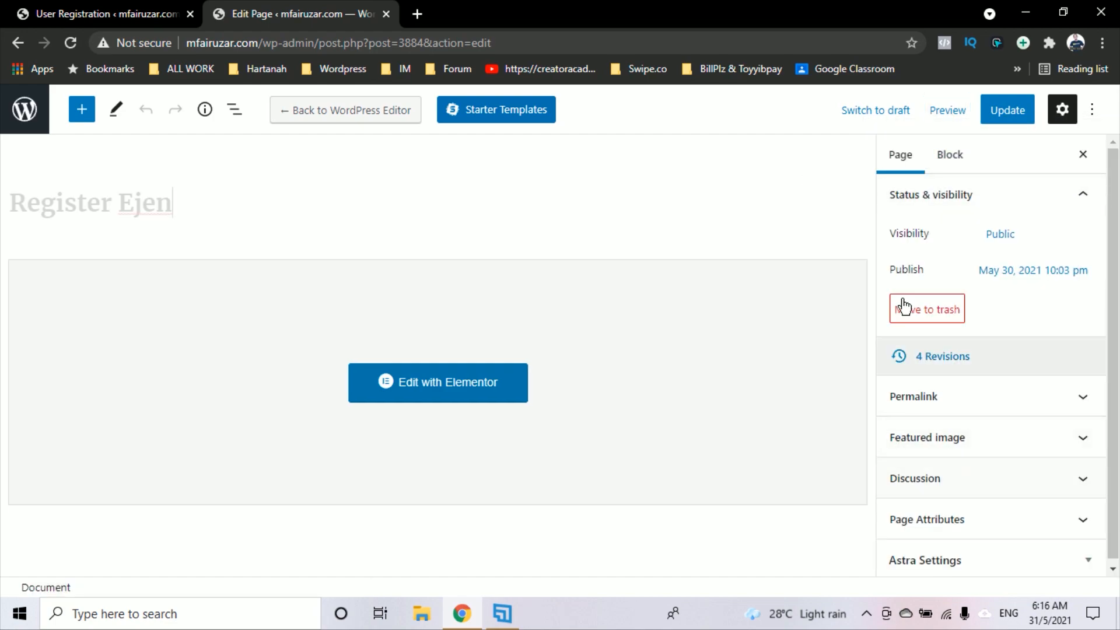
left_click(1062, 111)
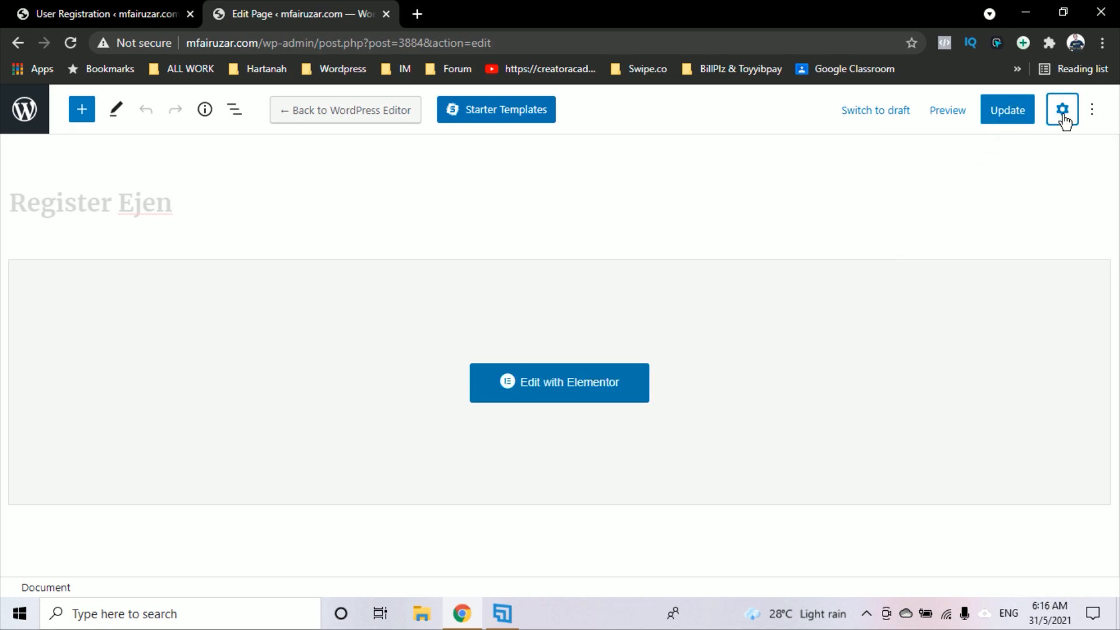
left_click(1066, 115)
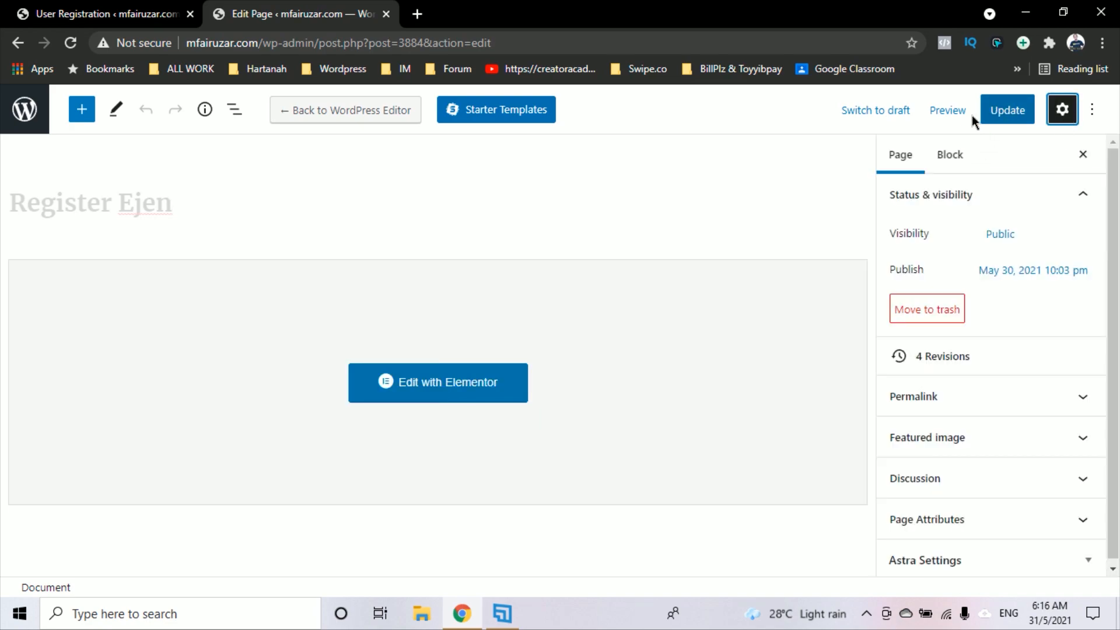
left_click(950, 155)
left_click(916, 156)
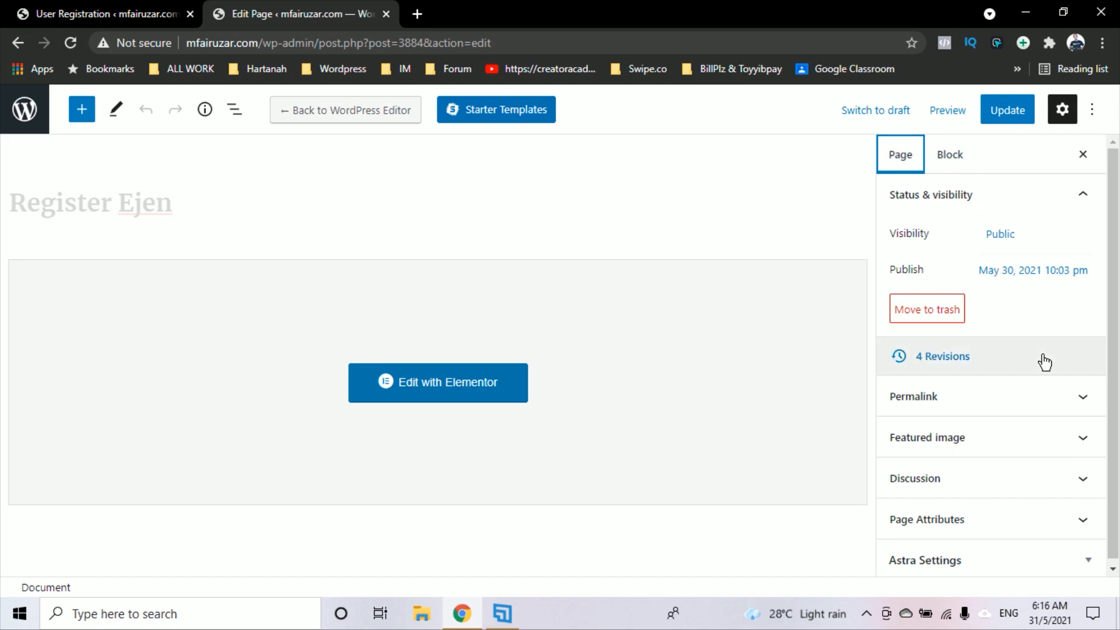
left_click(1040, 393)
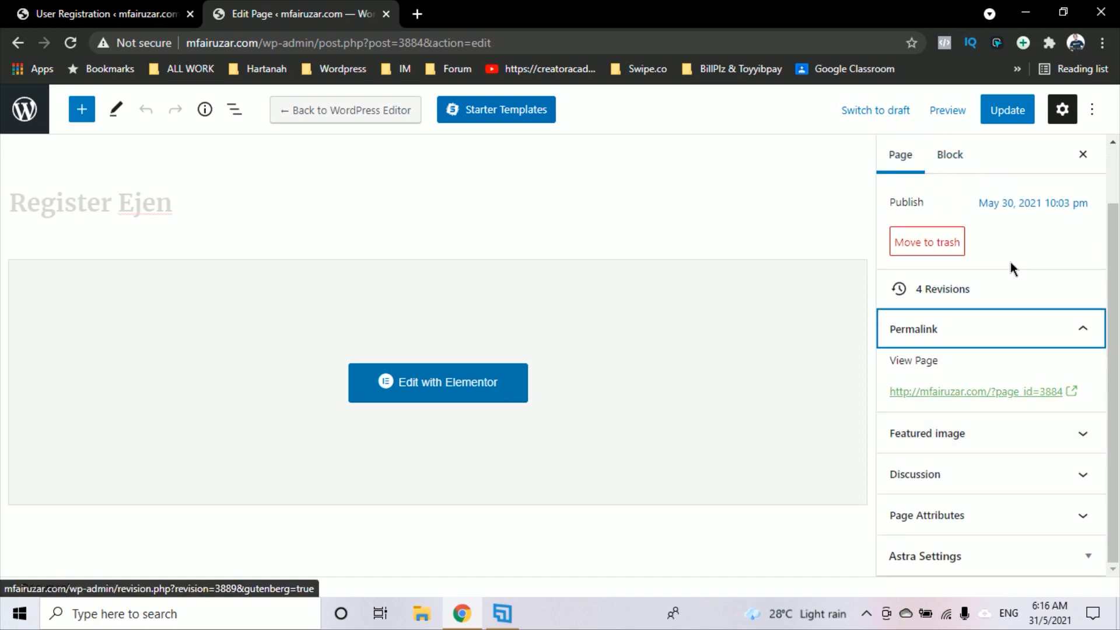
left_click(1015, 113)
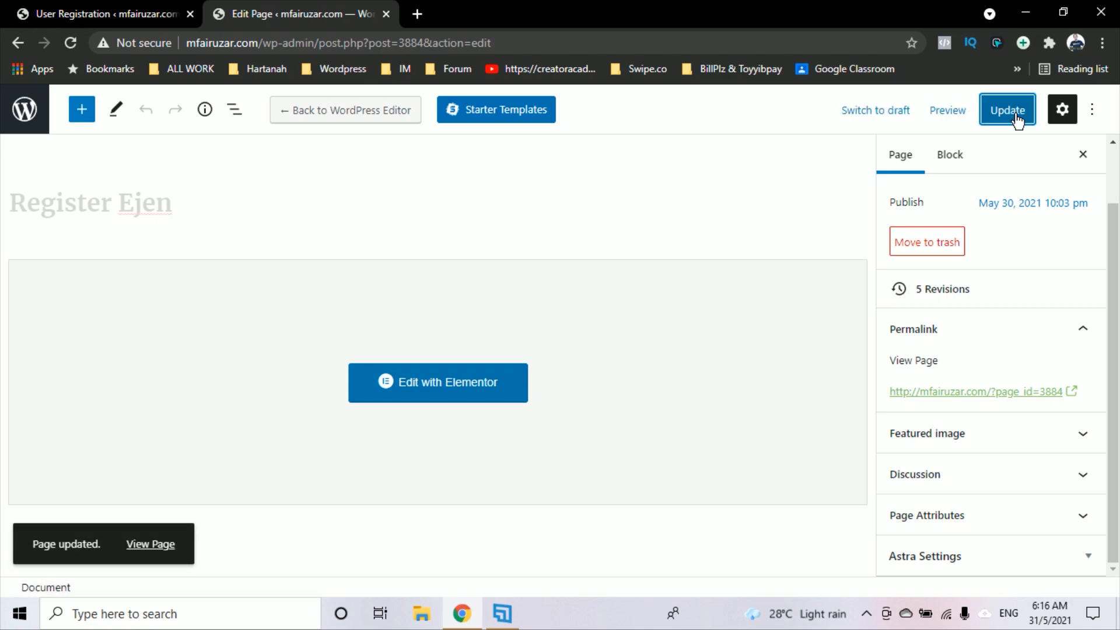
left_click(1062, 394)
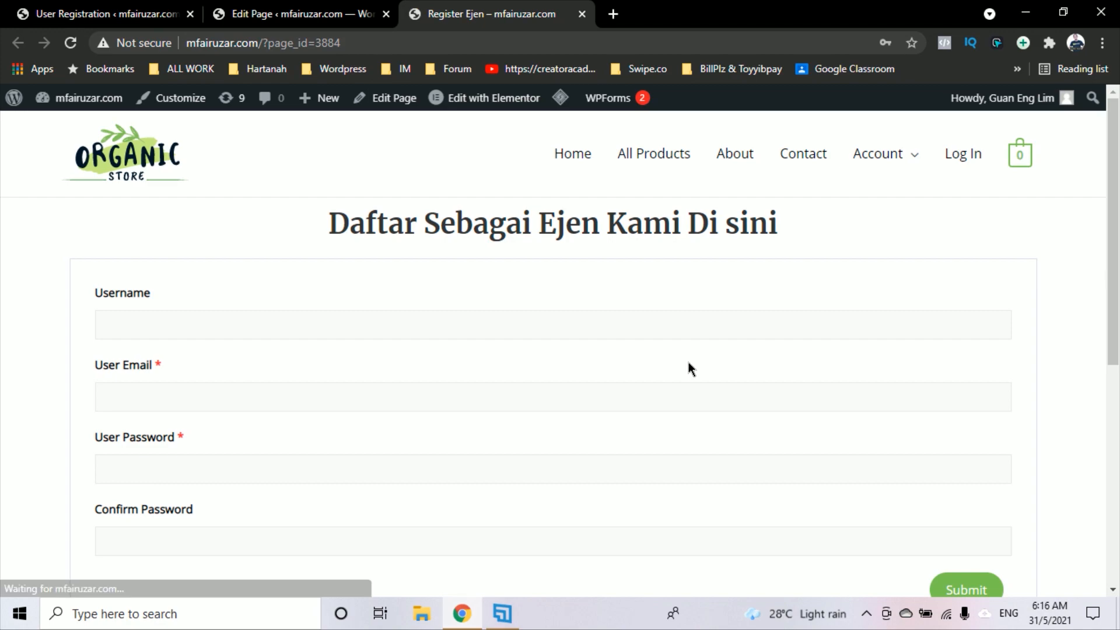
Test the live form's Username field, check the Submit button, then close the tab
scroll(689, 363, "down", 5)
scroll(688, 362, "up", 5)
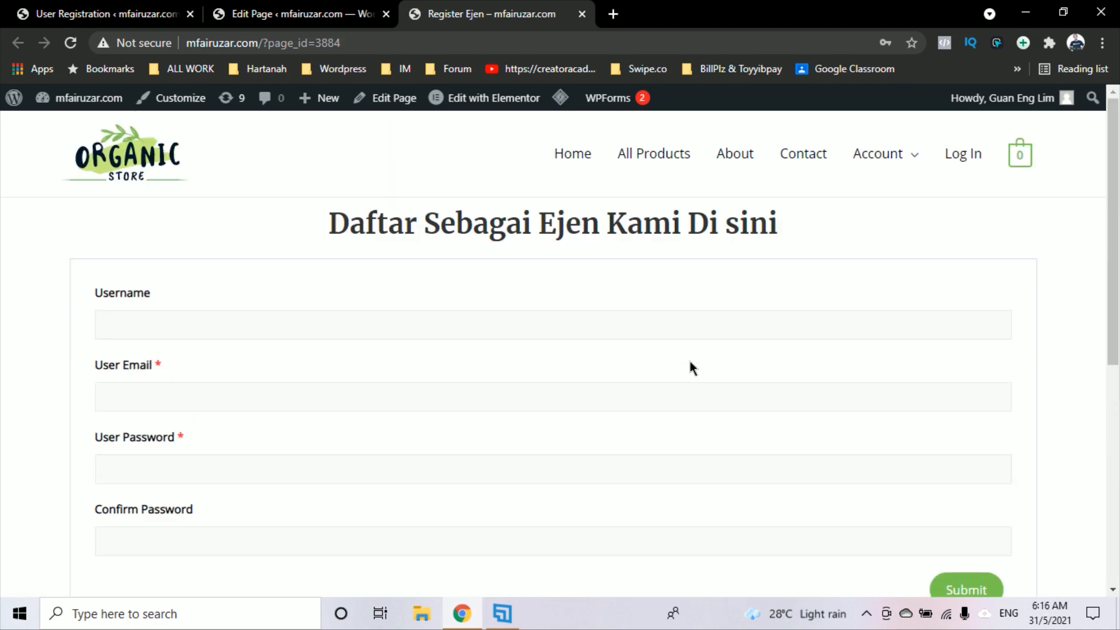
left_click(280, 321)
key("Escape")
left_click(892, 276)
scroll(748, 321, "down", 2)
scroll(749, 321, "up", 2)
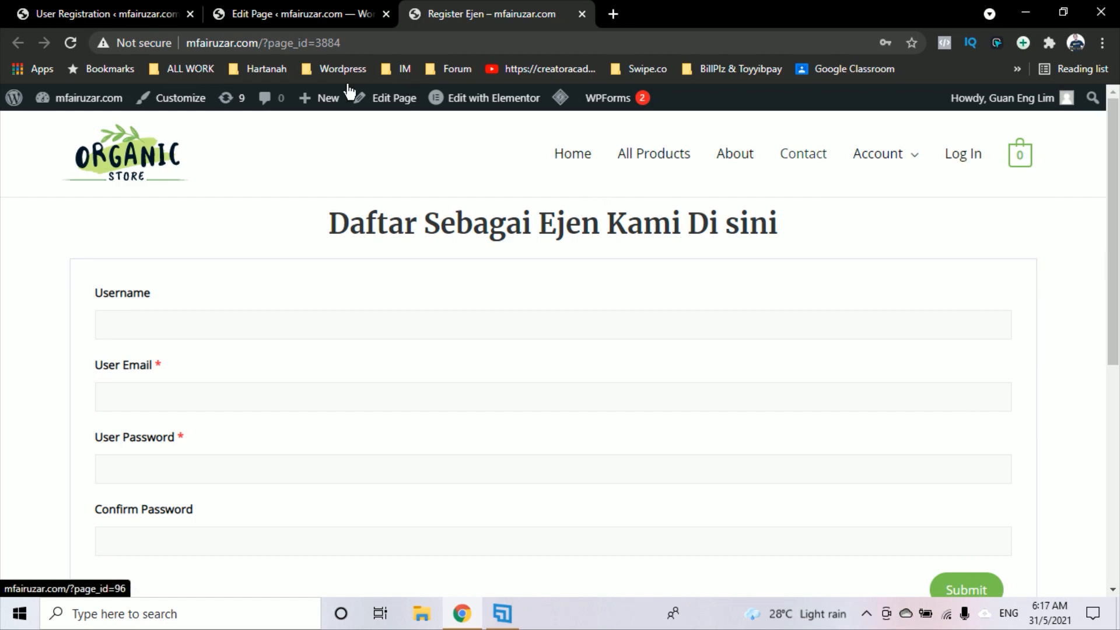
left_click(582, 14)
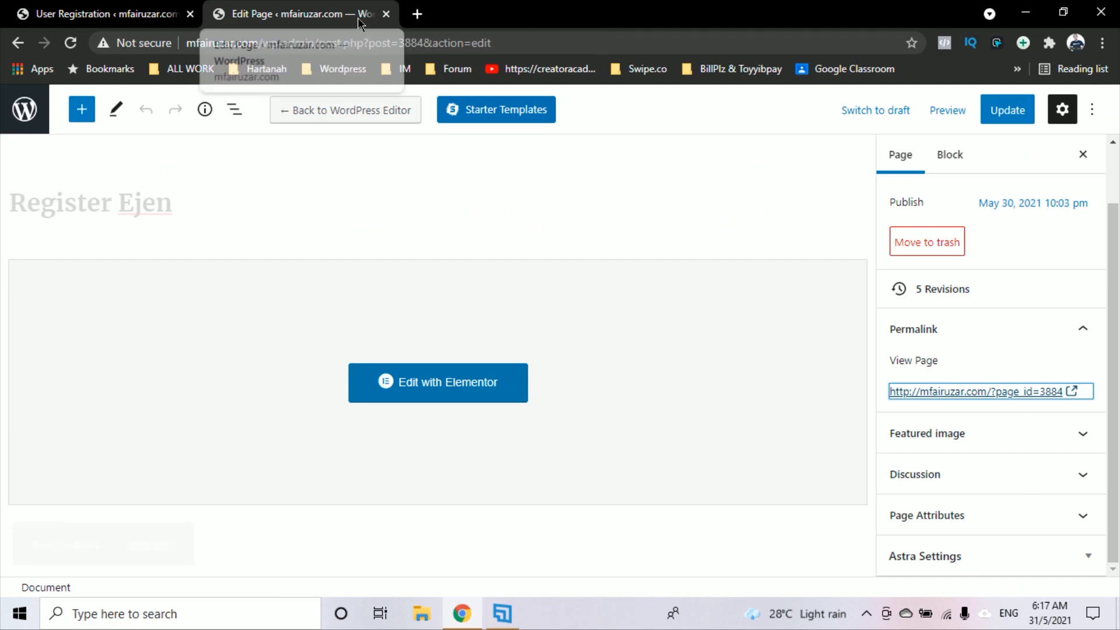
Go to Appearance > Menus to show the Main Menu structure
left_click(89, 17)
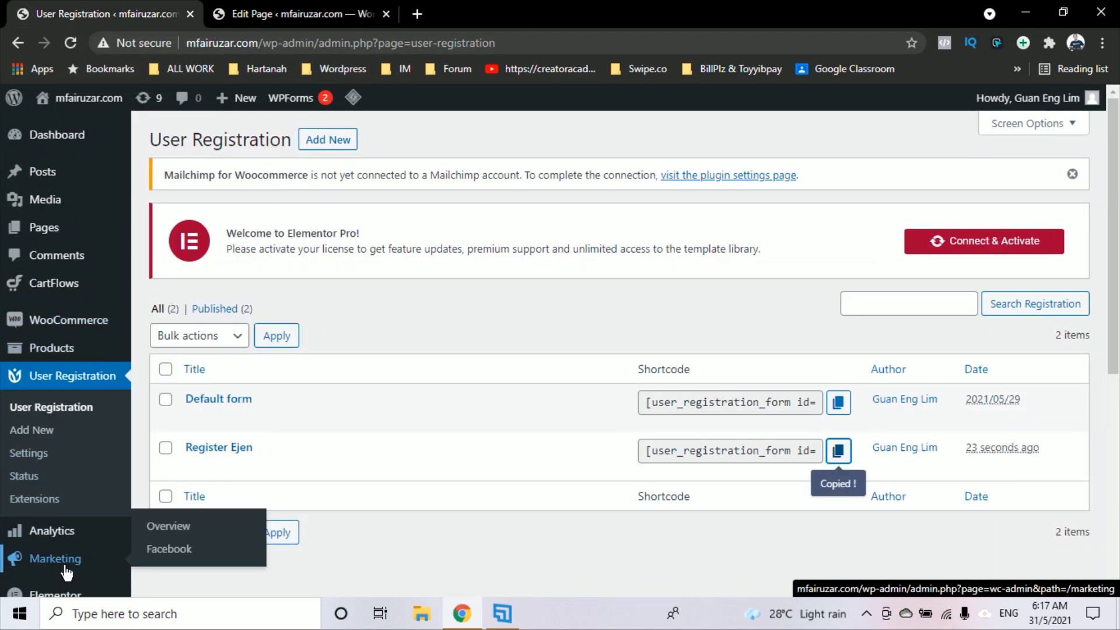
scroll(66, 572, "down", 2)
mouse_move(60, 551)
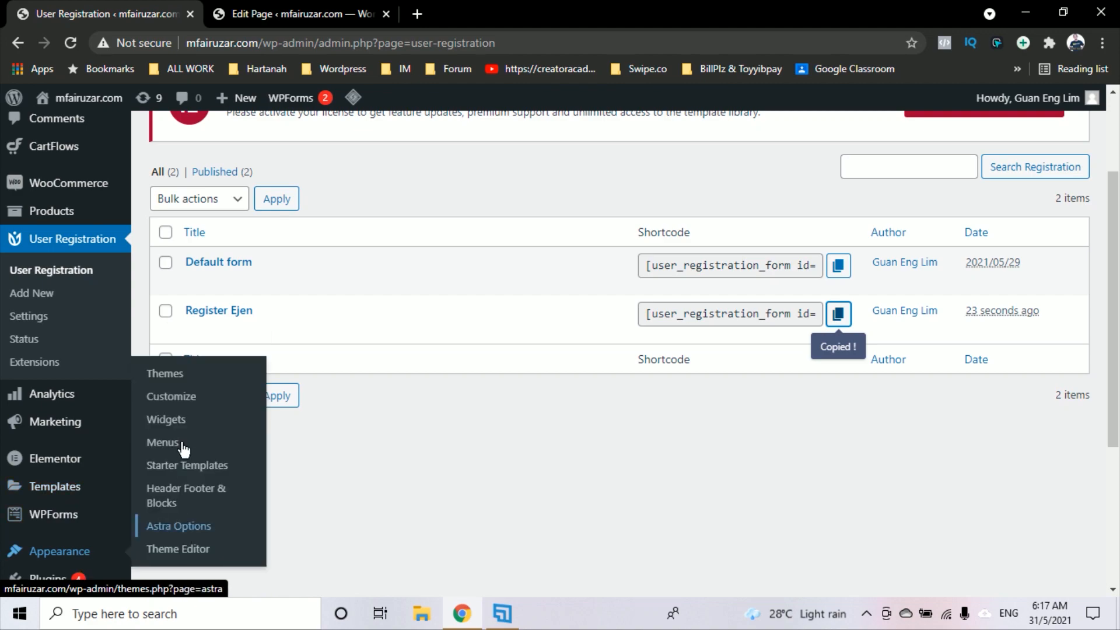
left_click(181, 447)
left_click(361, 18)
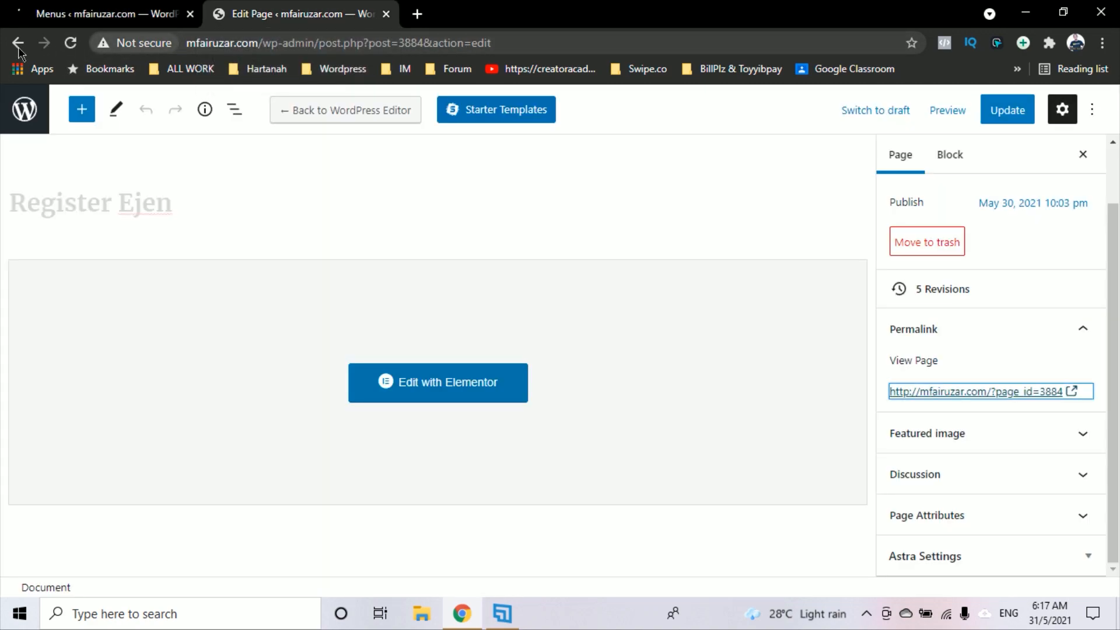
left_click(72, 42)
left_click(105, 13)
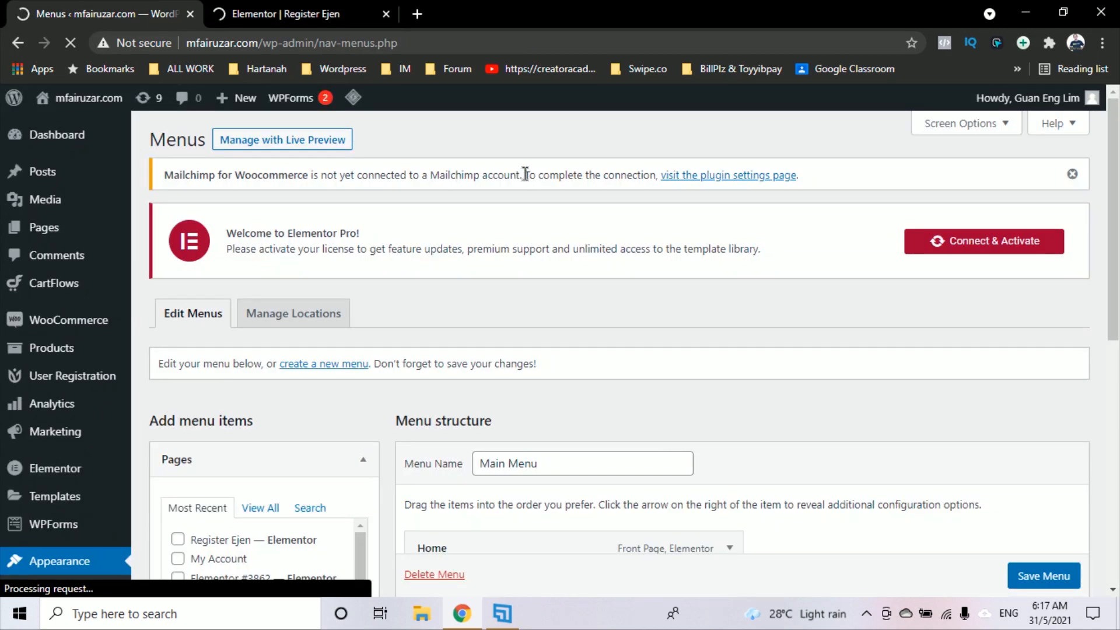
Open the site's front end in a new tab from the admin bar
scroll(639, 362, "down", 2)
scroll(639, 363, "down", 5)
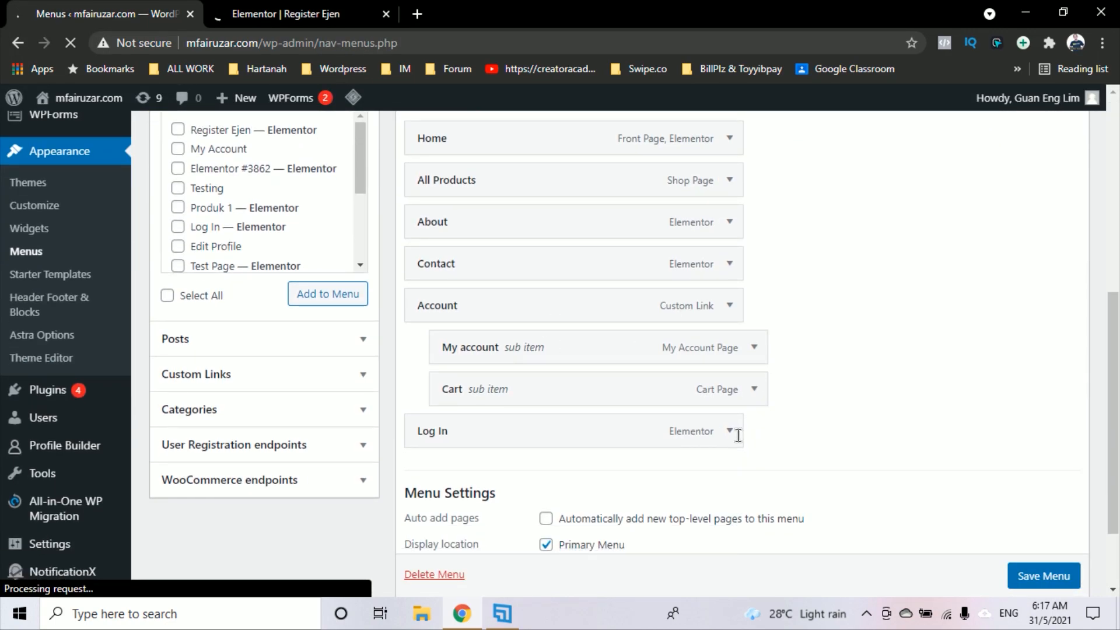
mouse_move(102, 99)
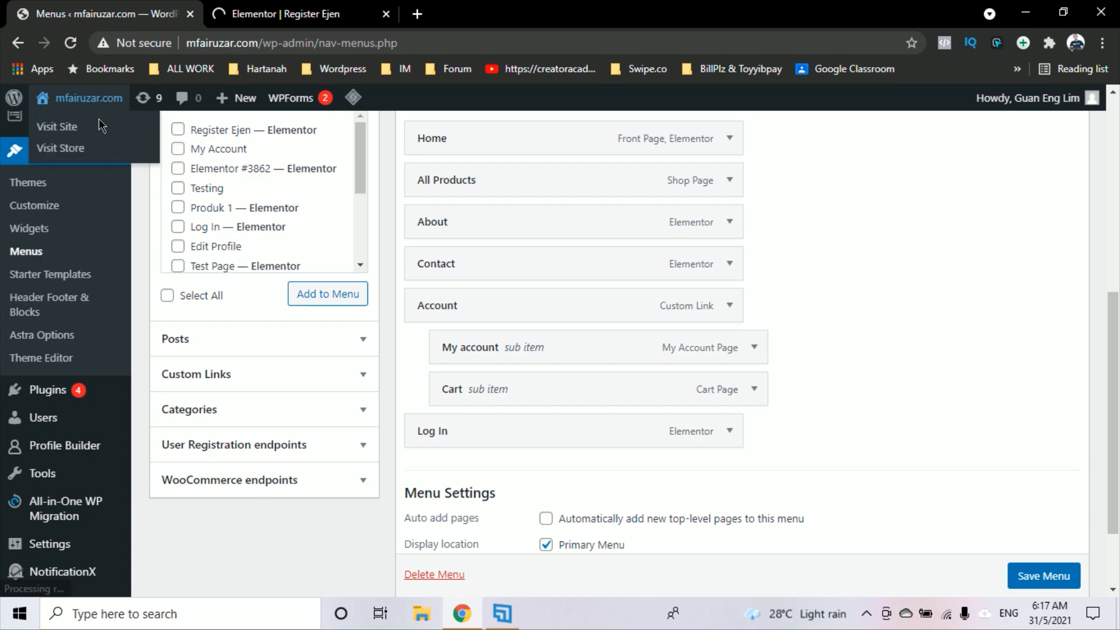
right_click(98, 130)
left_click(184, 141)
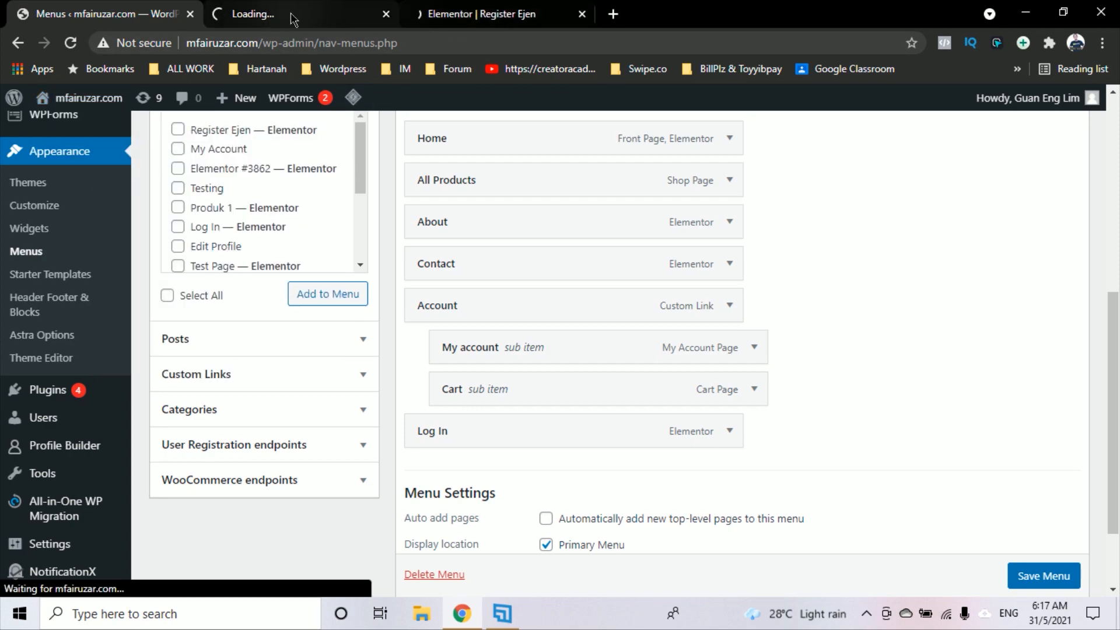
left_click(289, 14)
left_click(476, 12)
Add the Register Ejen page to the Main Menu after Log In
left_click(105, 15)
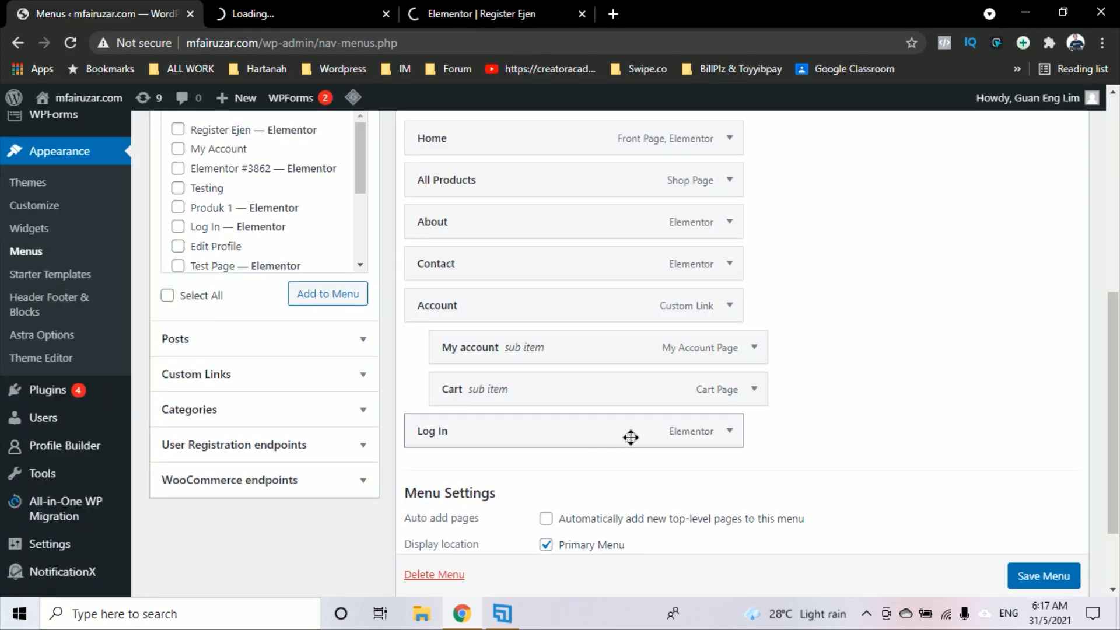
scroll(601, 350, "up", 2)
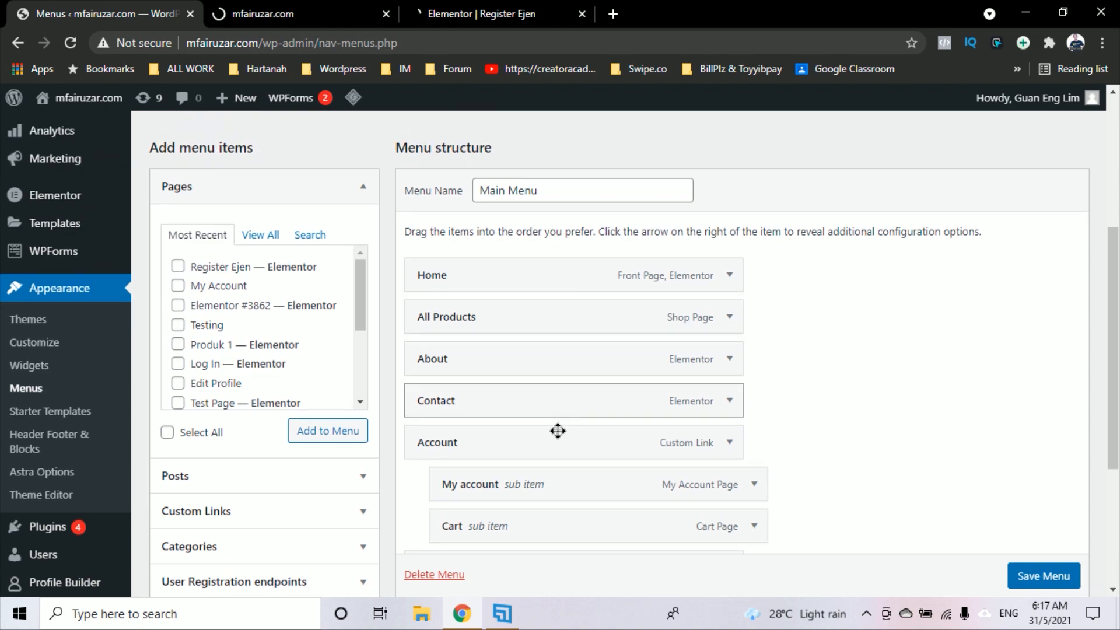
scroll(555, 432, "down", 2)
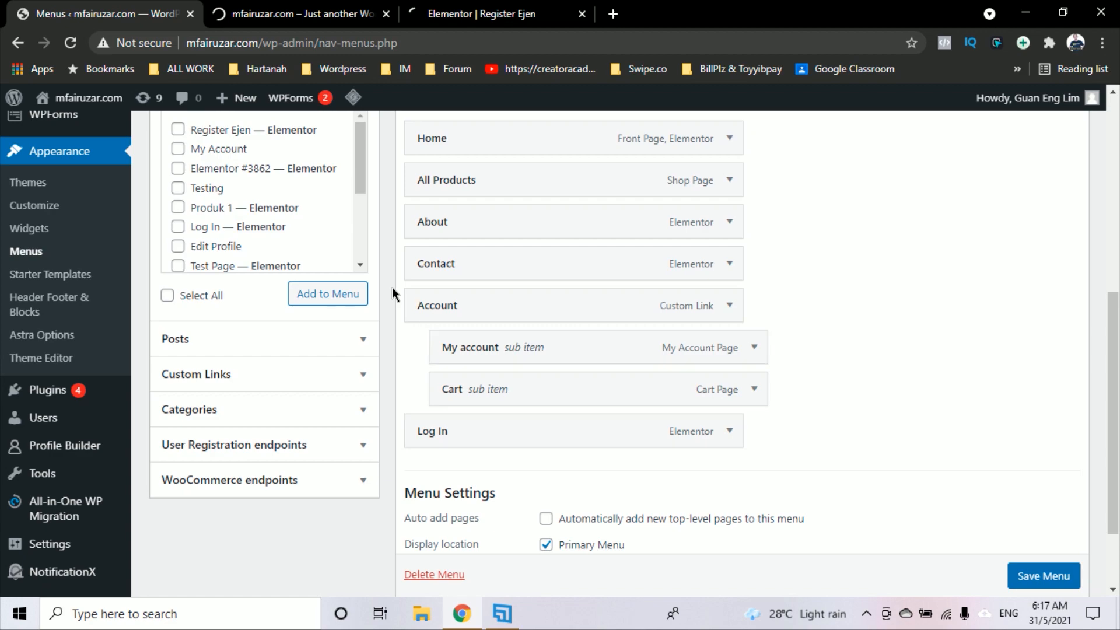
scroll(450, 325, "up", 2)
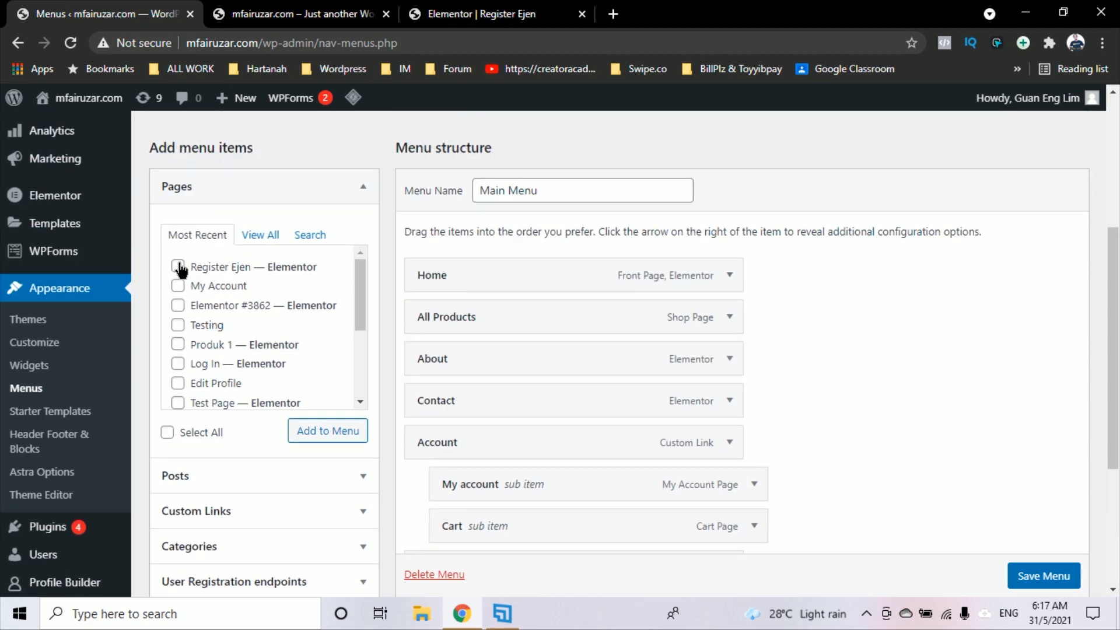
left_click(178, 267)
left_click(327, 438)
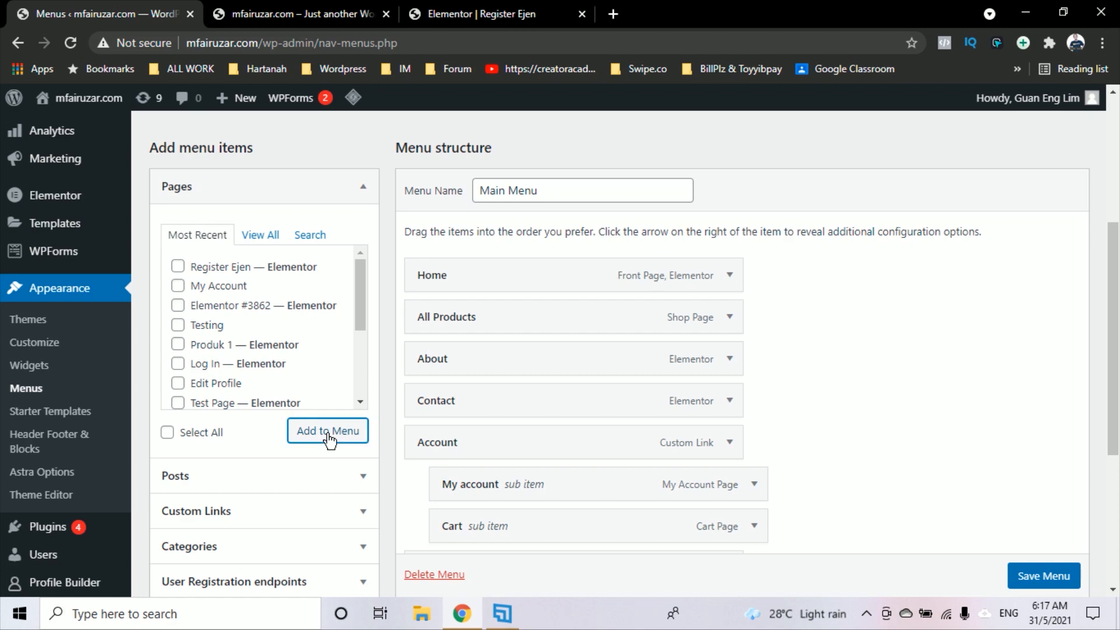
scroll(563, 471, "down", 2)
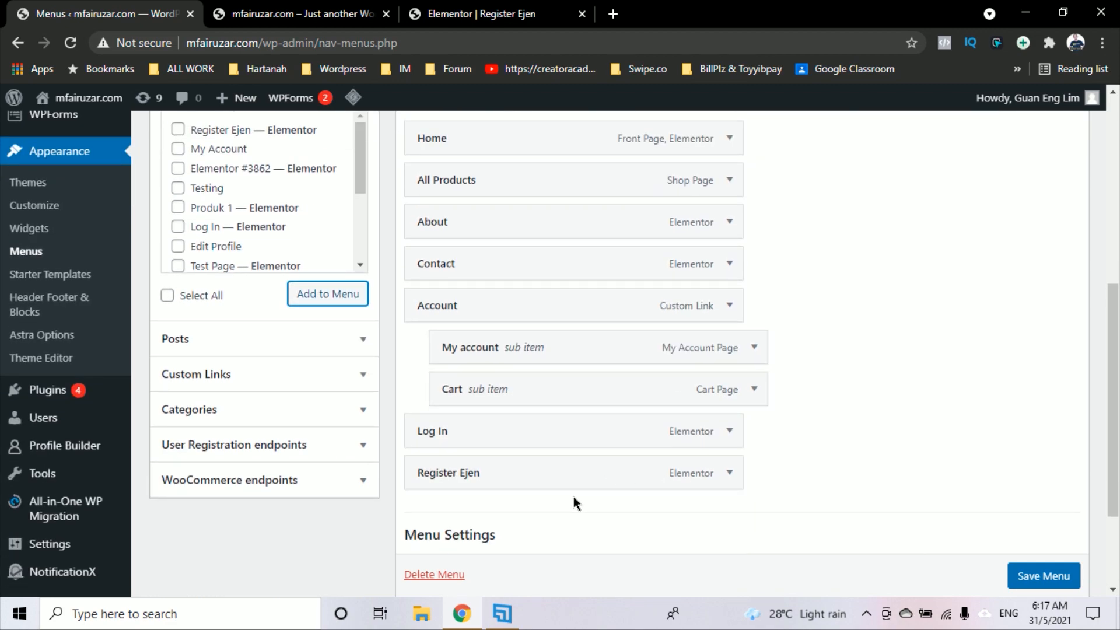
Save the Main Menu and switch to the storefront home page
left_click(472, 13)
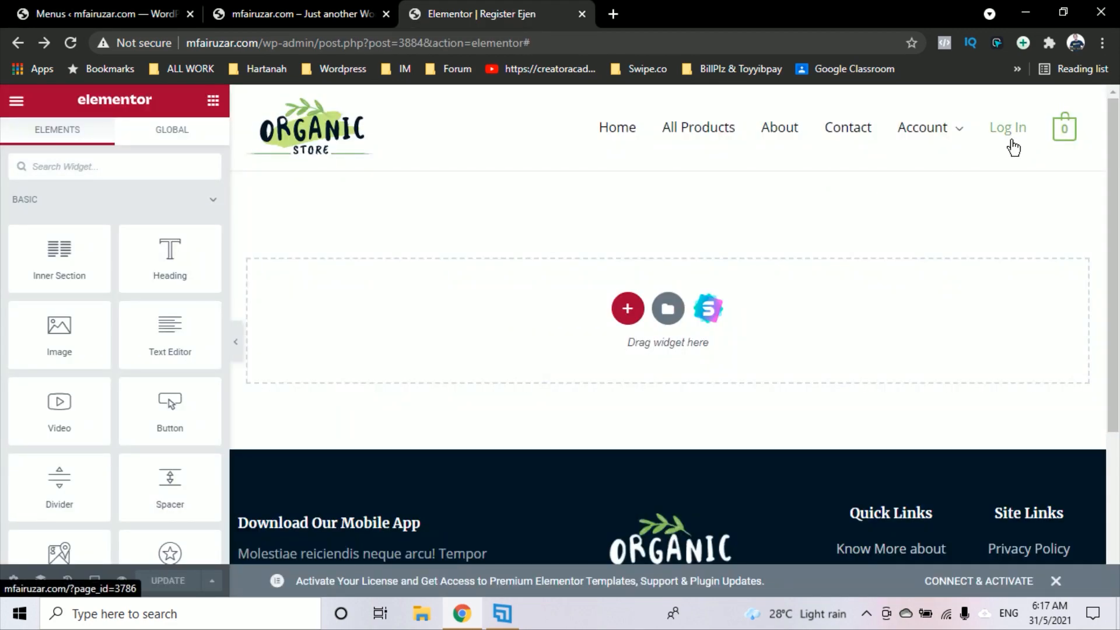
left_click(337, 19)
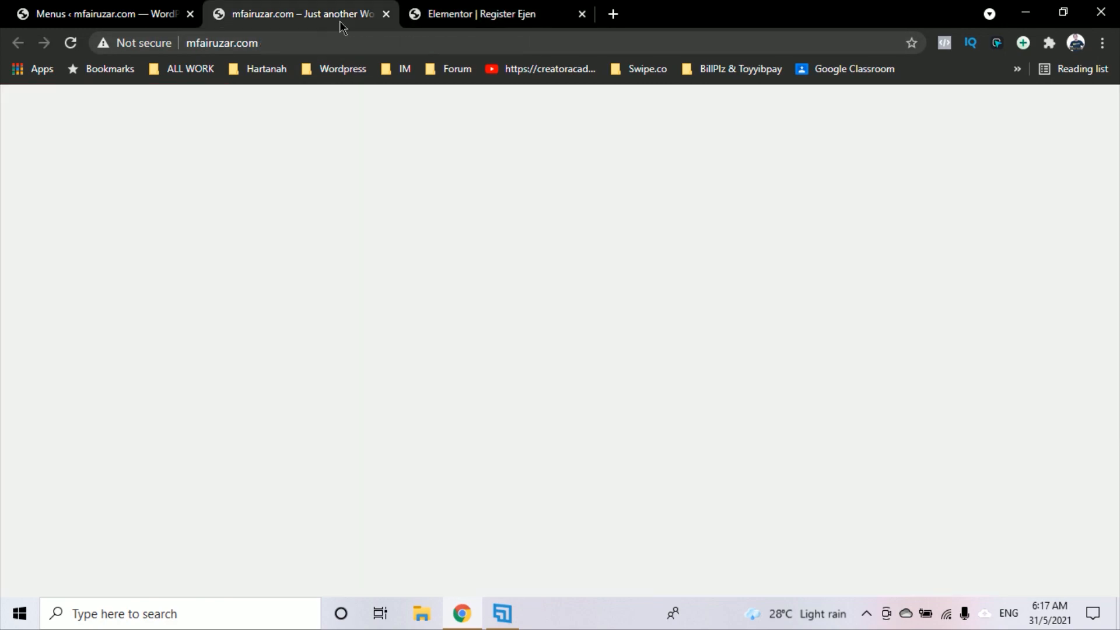
left_click(94, 11)
scroll(1041, 563, "down", 3)
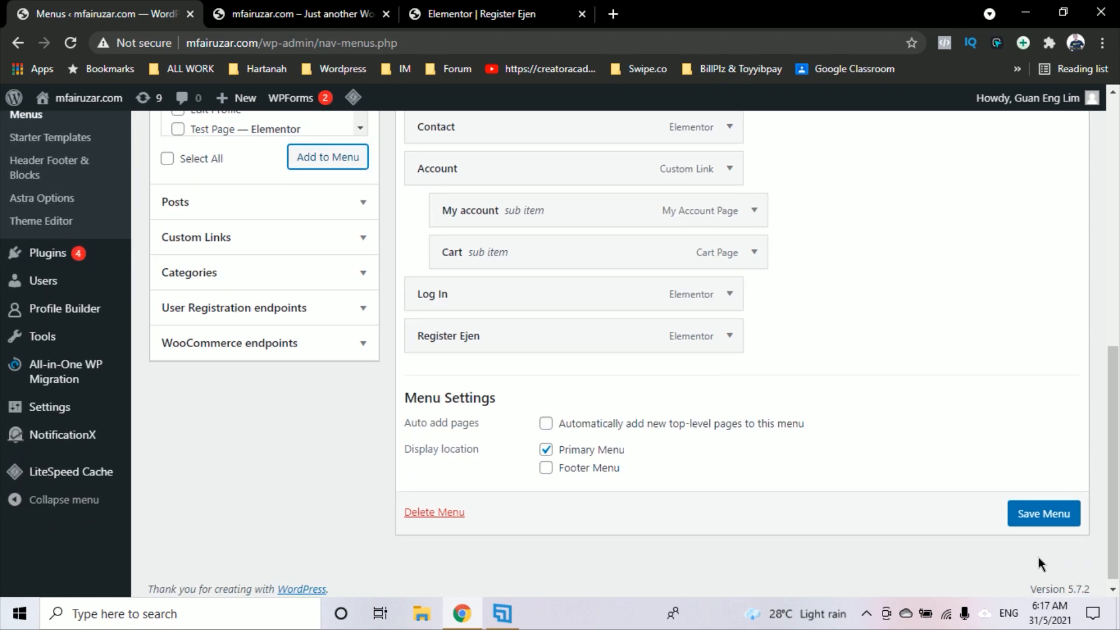
left_click(1053, 525)
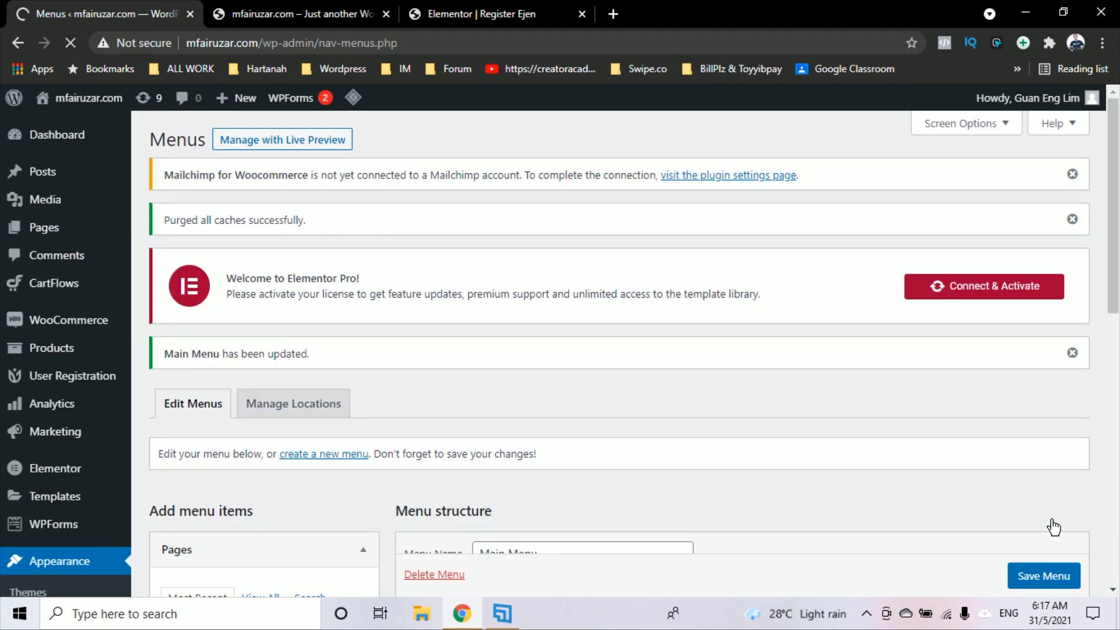
left_click(327, 14)
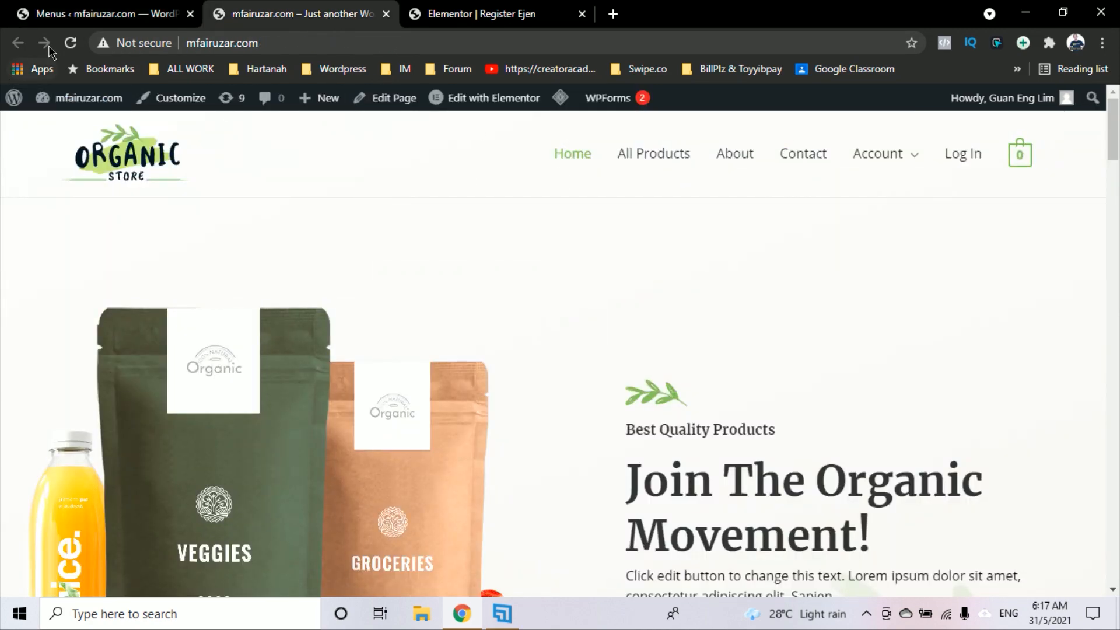
Reload the storefront and open the new Register Ejen page, ready to enter a username
left_click(70, 45)
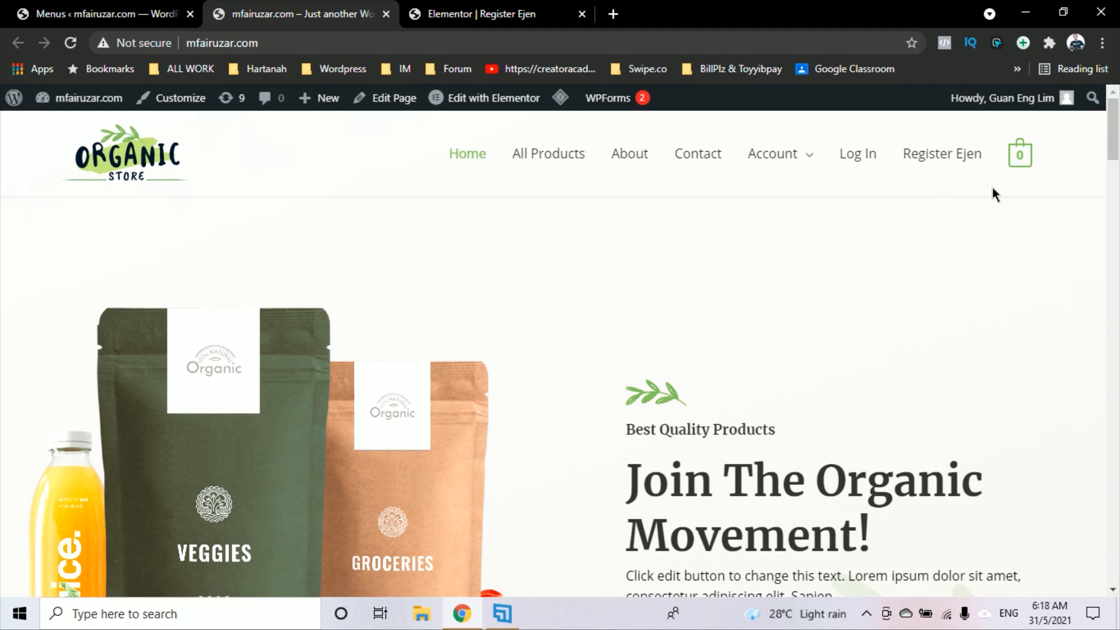
left_click(957, 154)
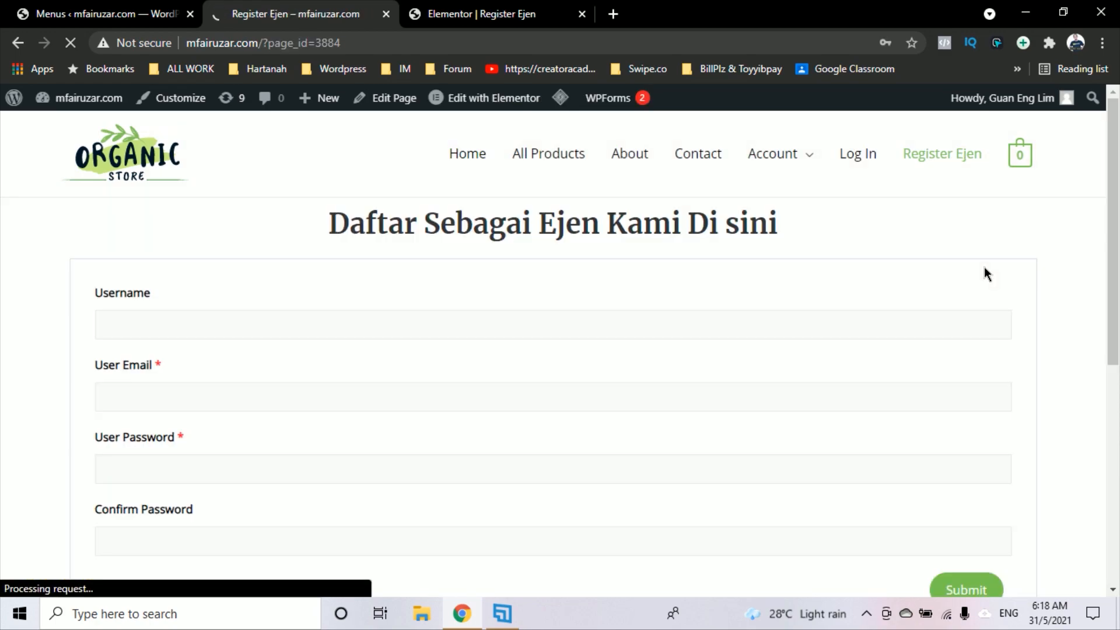
scroll(872, 373, "down", 2)
scroll(874, 375, "up", 2)
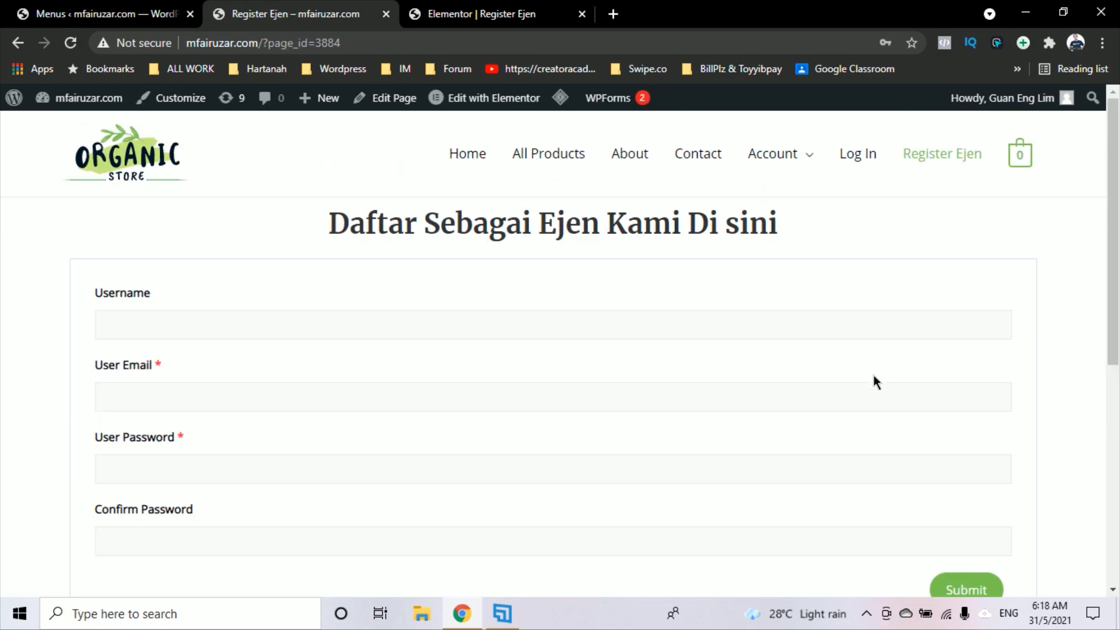
scroll(874, 376, "down", 2)
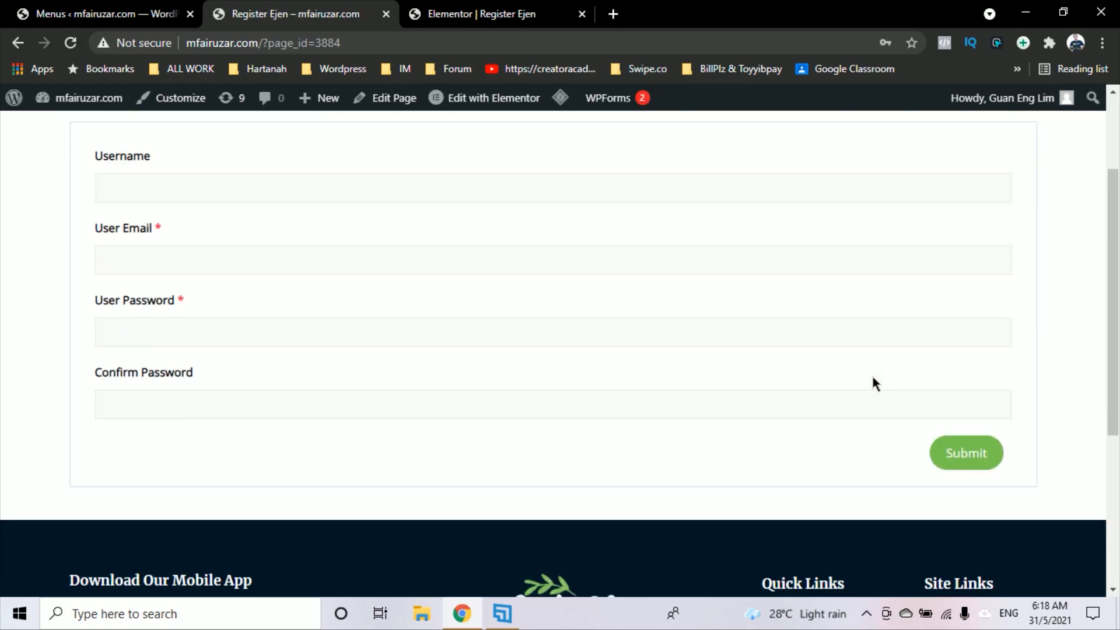
left_click(239, 401)
scroll(773, 323, "up", 2)
left_click(1052, 275)
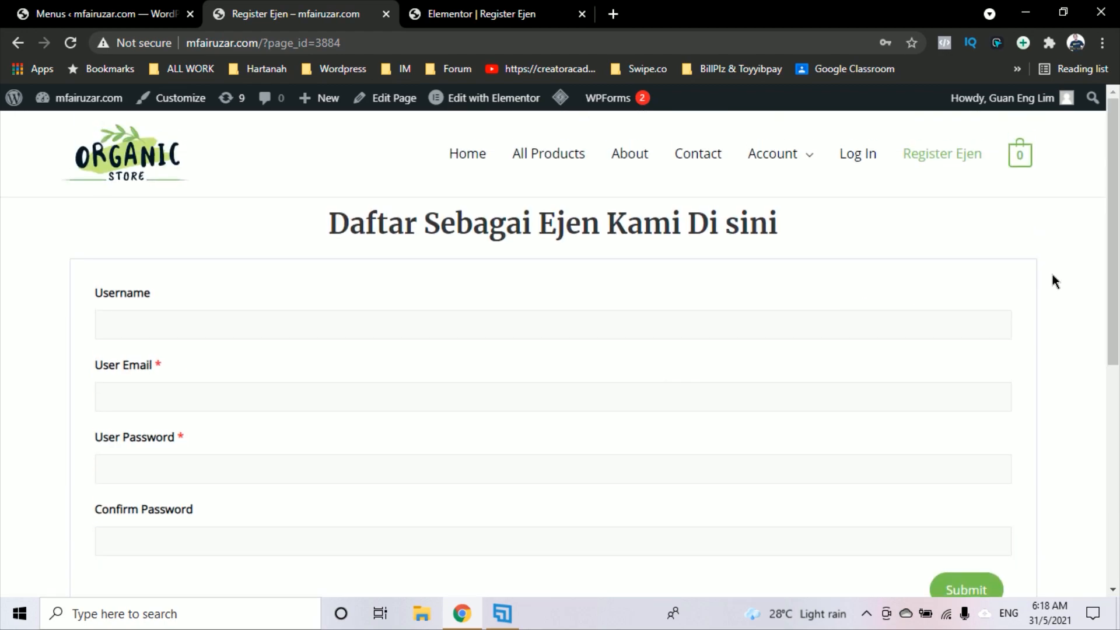
left_click(279, 328)
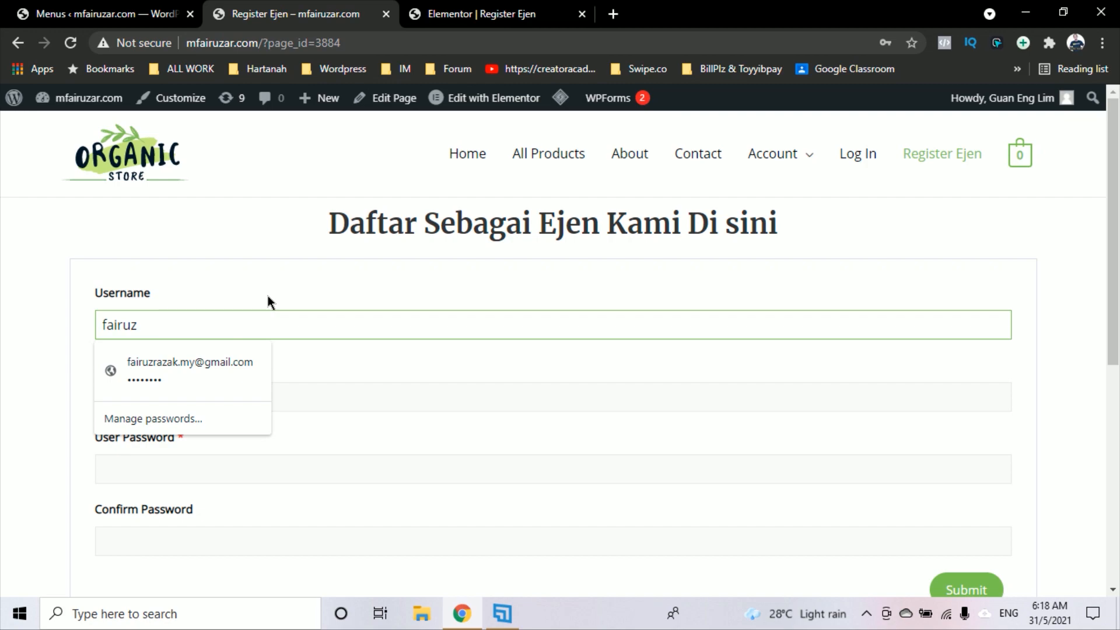
Fill the User Email, User Password and Confirm Password fields and submit the registration
left_click(282, 277)
scroll(262, 292, "down", 2)
left_click(224, 264)
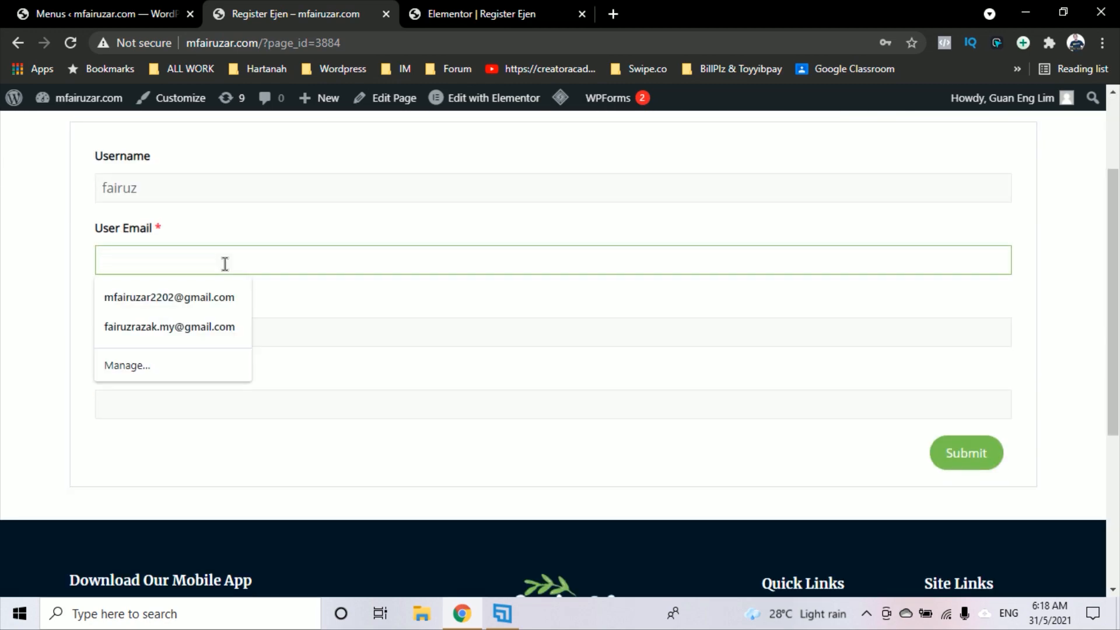
left_click(245, 301)
left_click(170, 338)
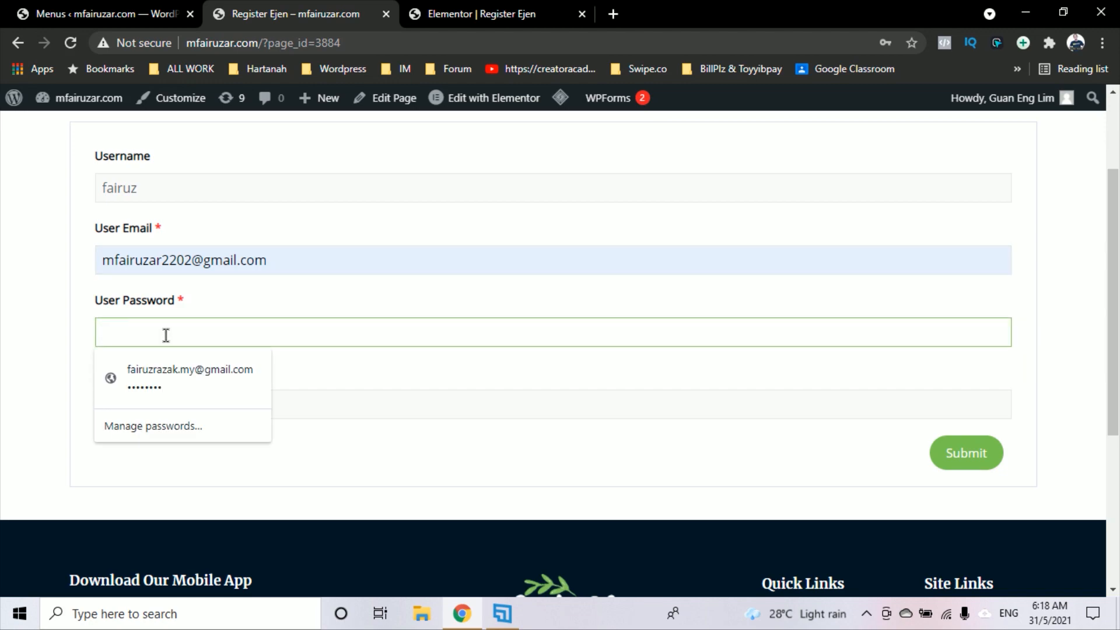
type("•••")
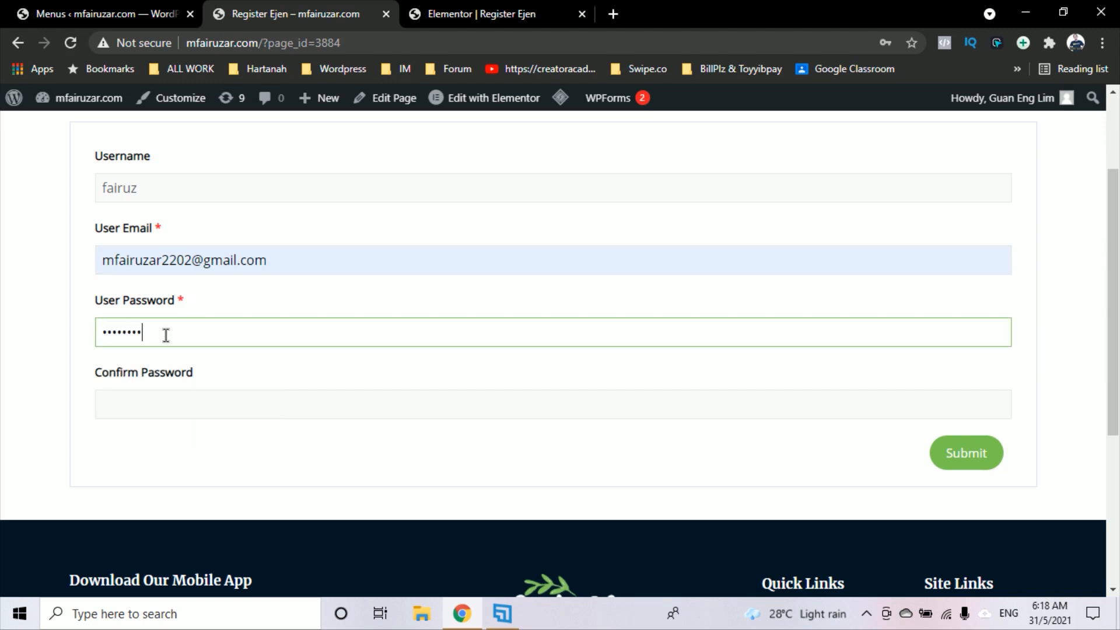
left_click(175, 403)
type("•")
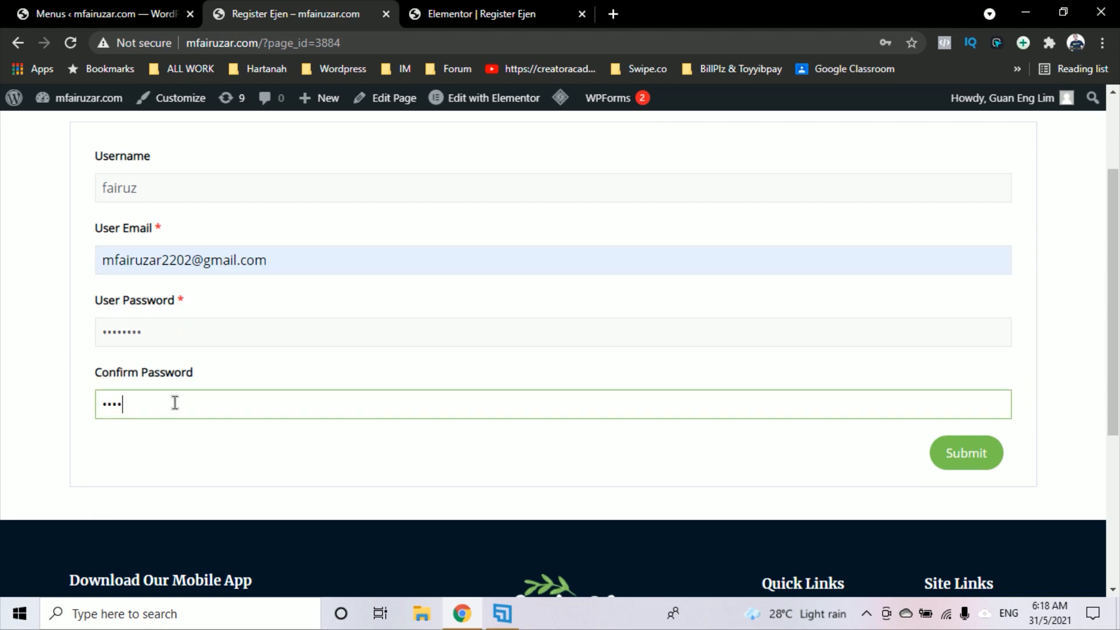
scroll(746, 397, "up", 2)
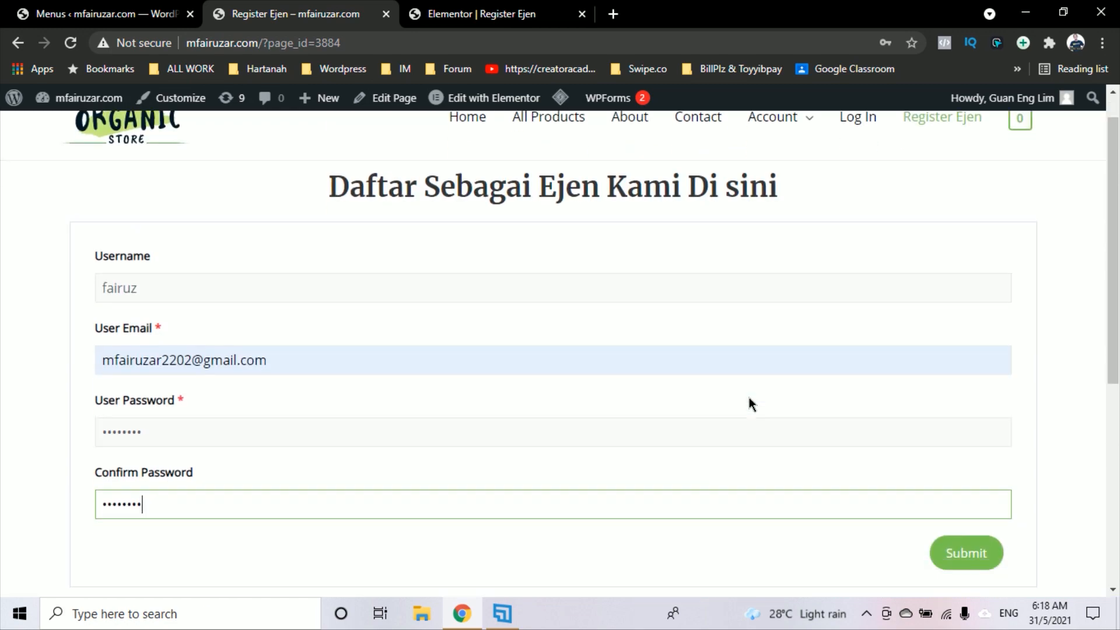
scroll(748, 402, "down", 2)
left_click(969, 464)
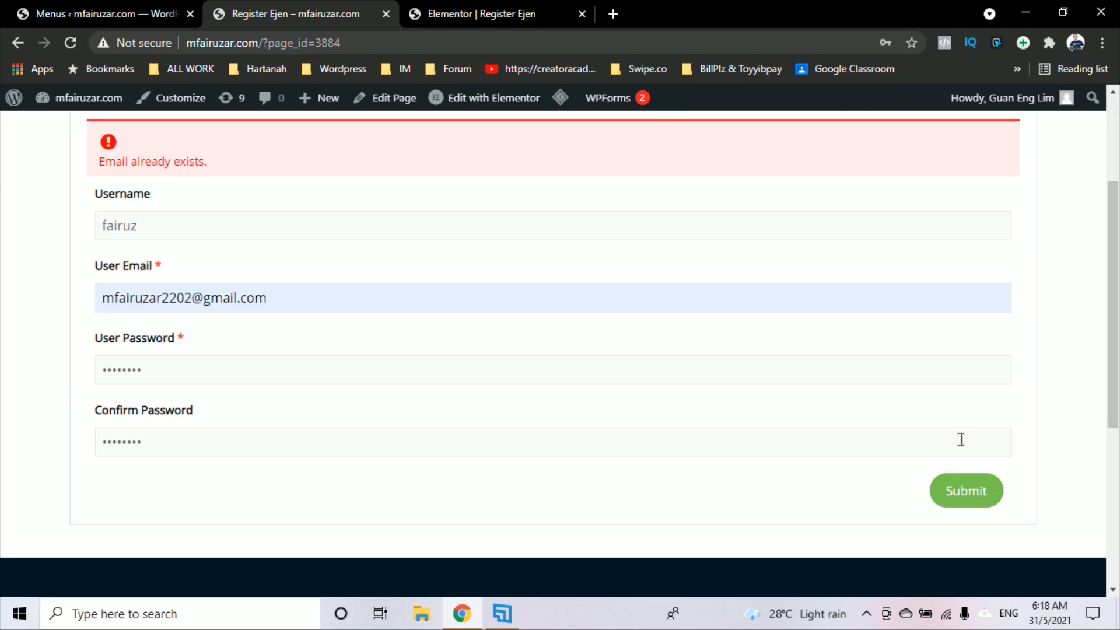
Edit the already-used email to a new one, resubmit, and dismiss the save-password prompt
left_click(262, 292)
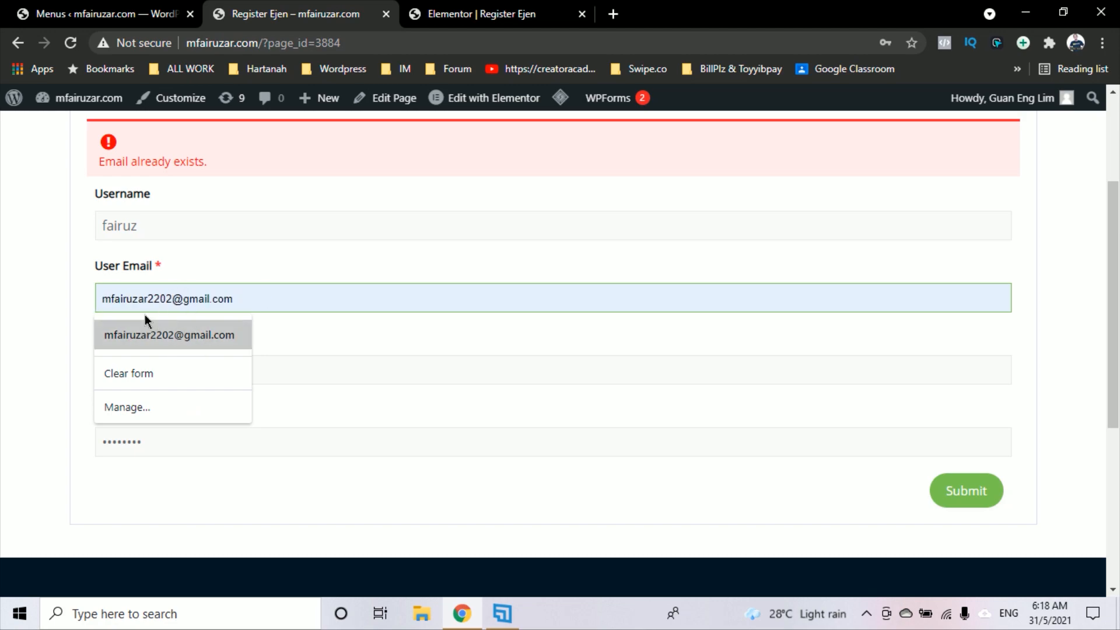
left_click(195, 298)
key("BackSpace")
key("BackSpace")
key("BackSpace")
key("BackSpace")
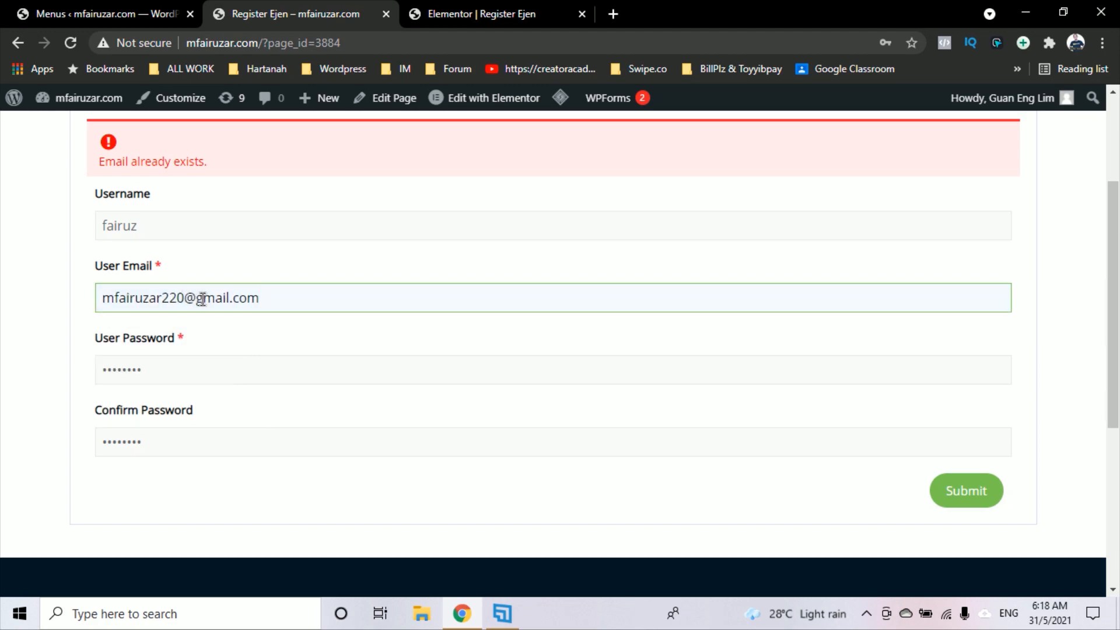
left_click(965, 493)
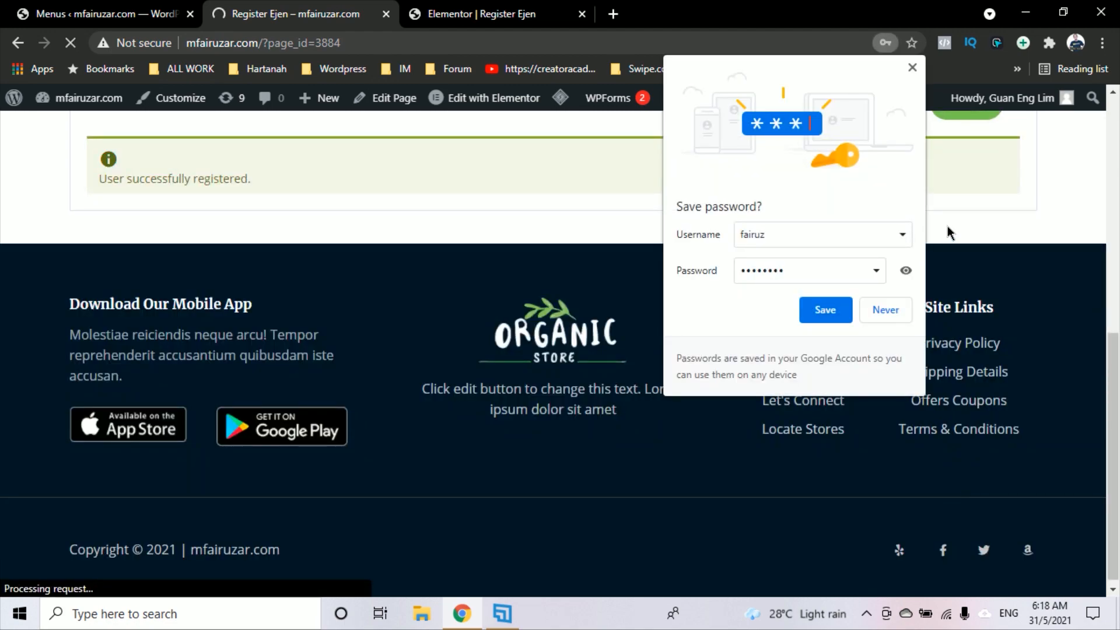
left_click(913, 69)
scroll(775, 155, "up", 1)
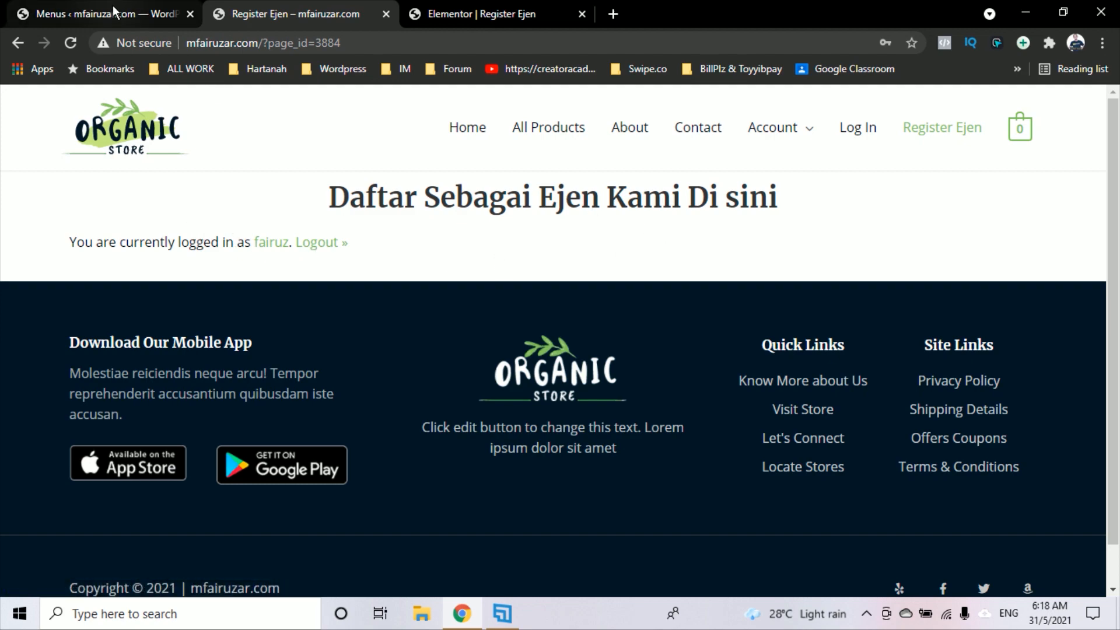
Log out of the admin account from the Howdy menu on the Menus tab and confirm
key("ctrl+shift+Tab")
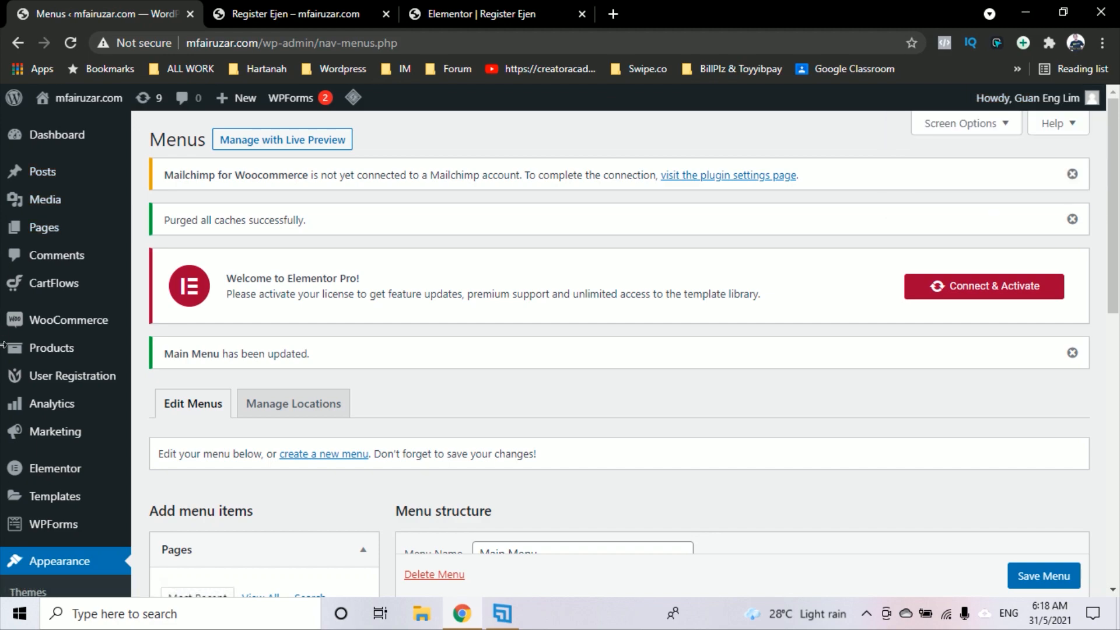
scroll(59, 475, "down", 2)
scroll(77, 428, "down", 2)
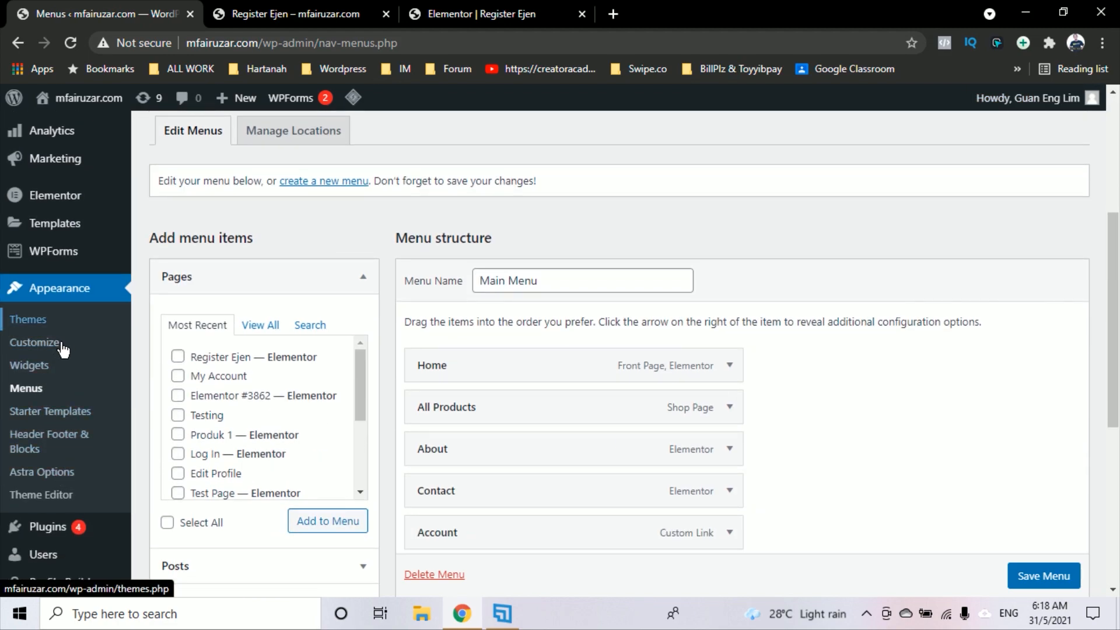
mouse_move(1037, 102)
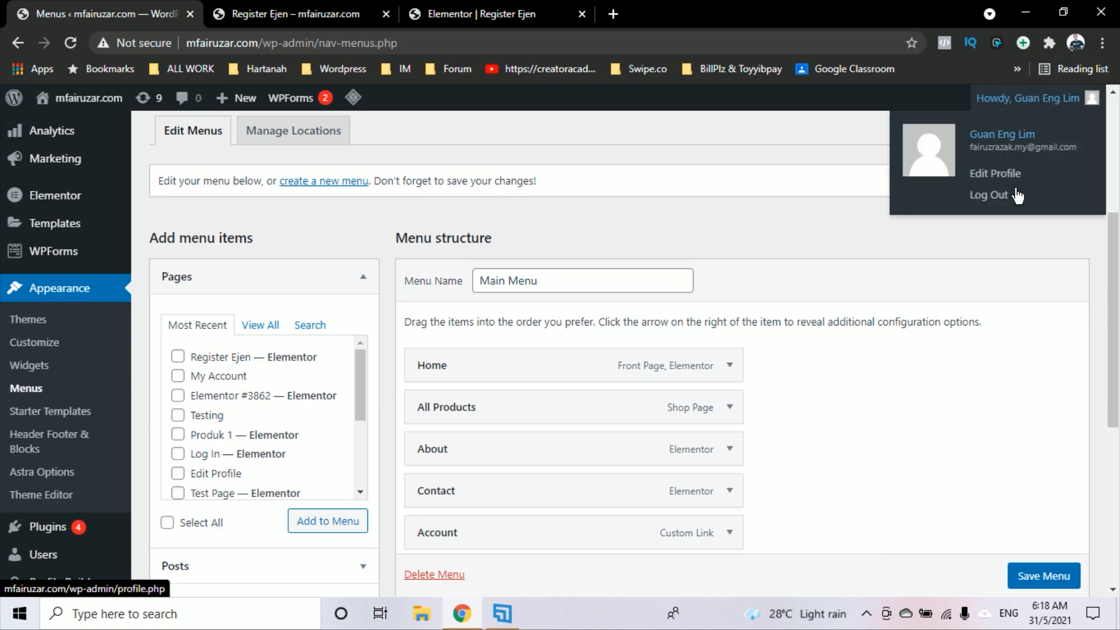
left_click(999, 201)
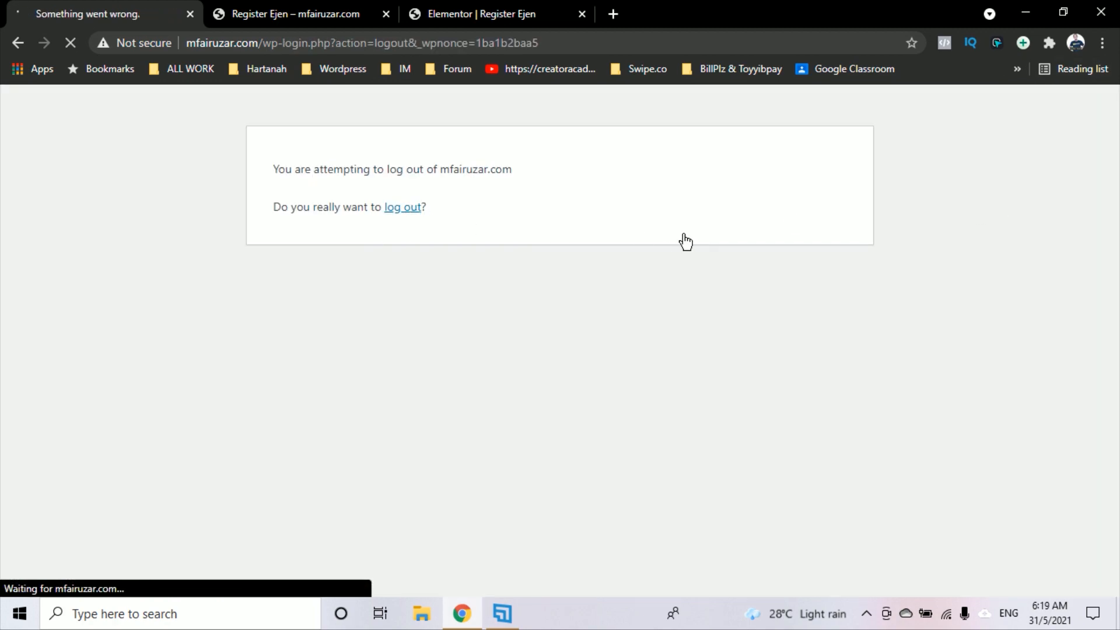
key("Tab")
key("Return")
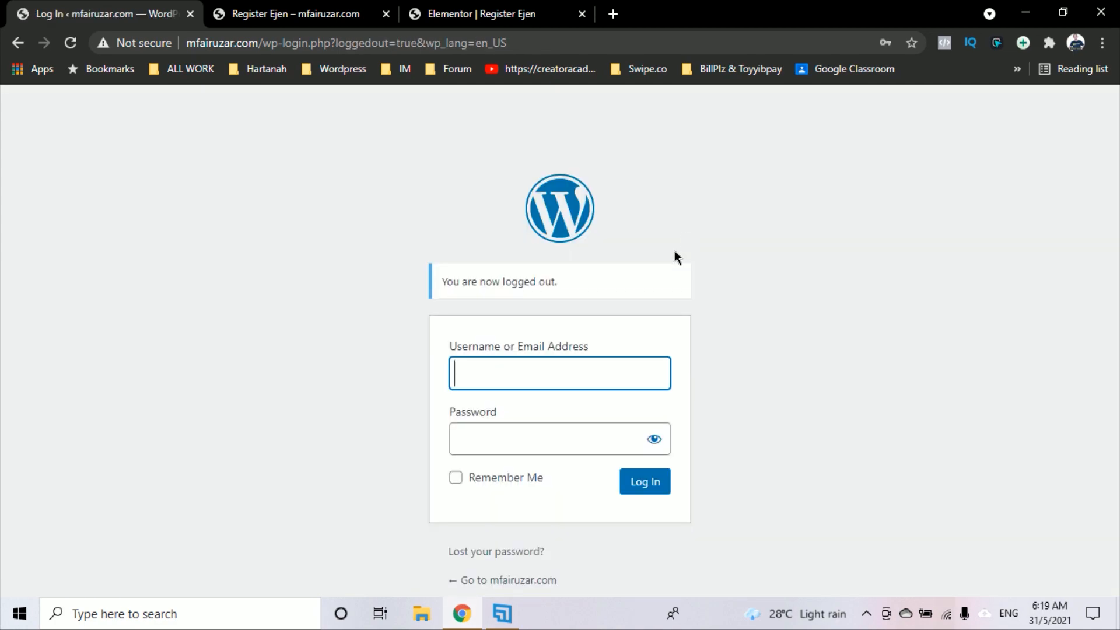
Log back in with the saved administrator login
left_click(552, 374)
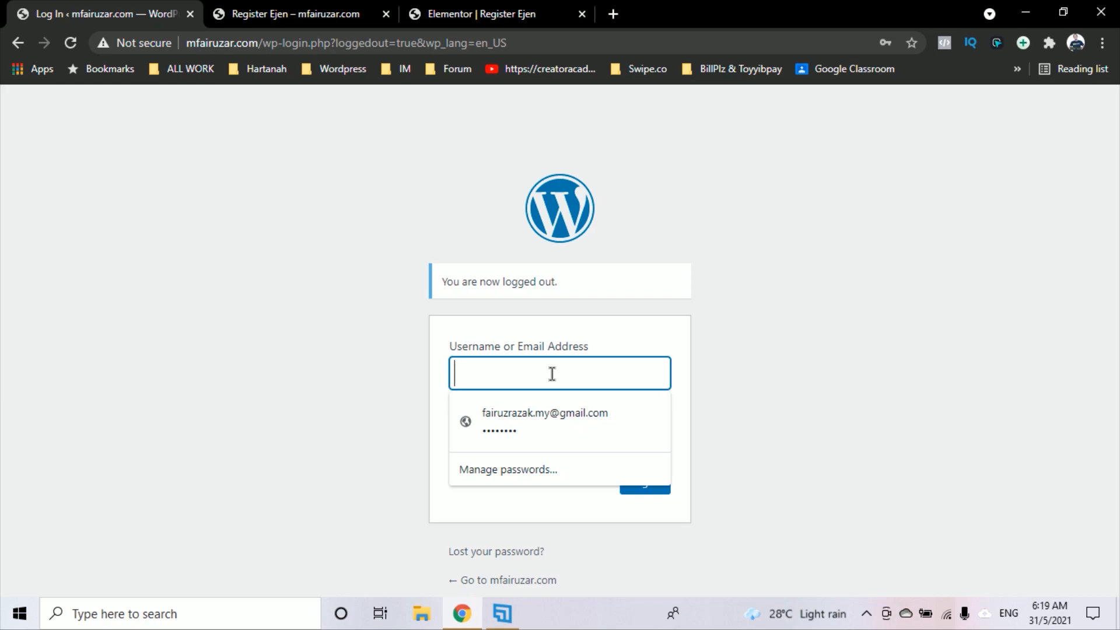
left_click(548, 419)
left_click(662, 490)
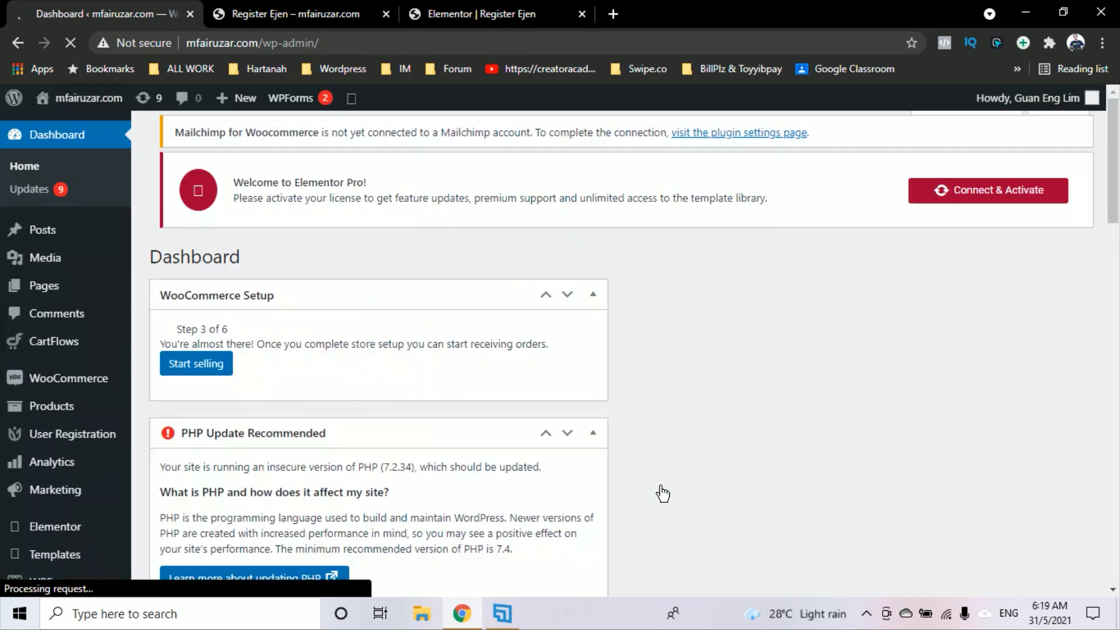
Dismiss the Mailchimp notice and check the new user's Agent role under All Users
left_click(1073, 174)
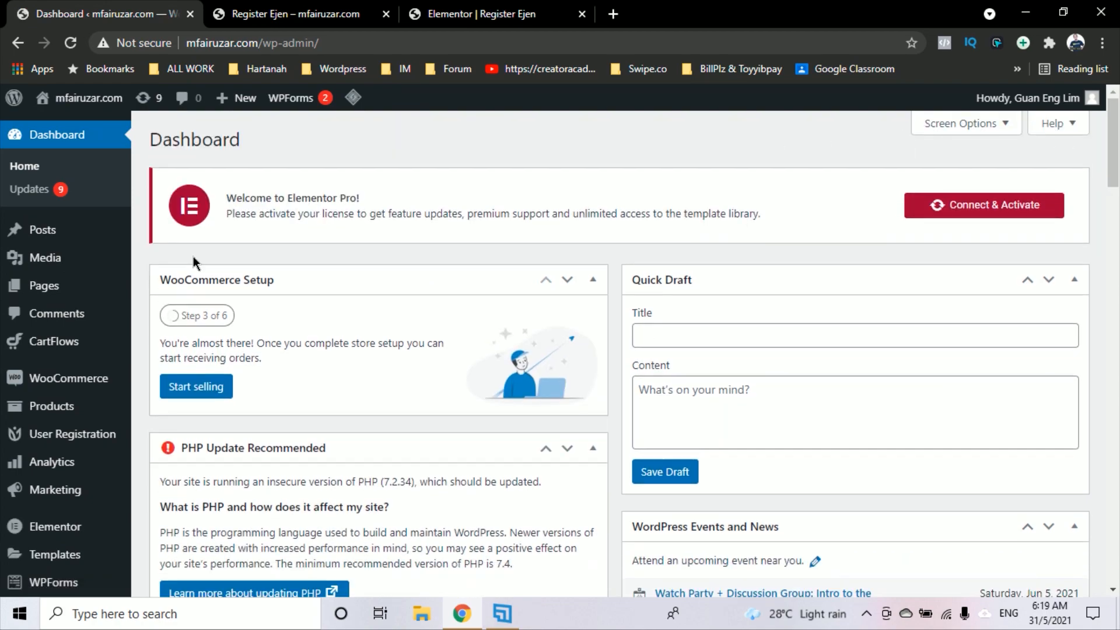
scroll(44, 466, "down", 5)
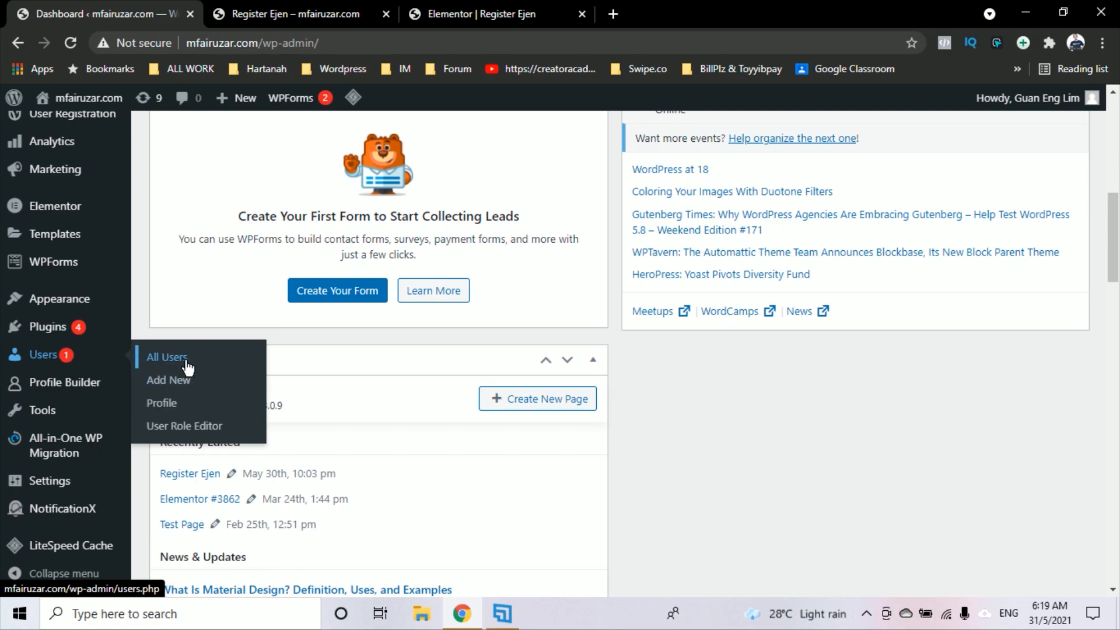
left_click(188, 368)
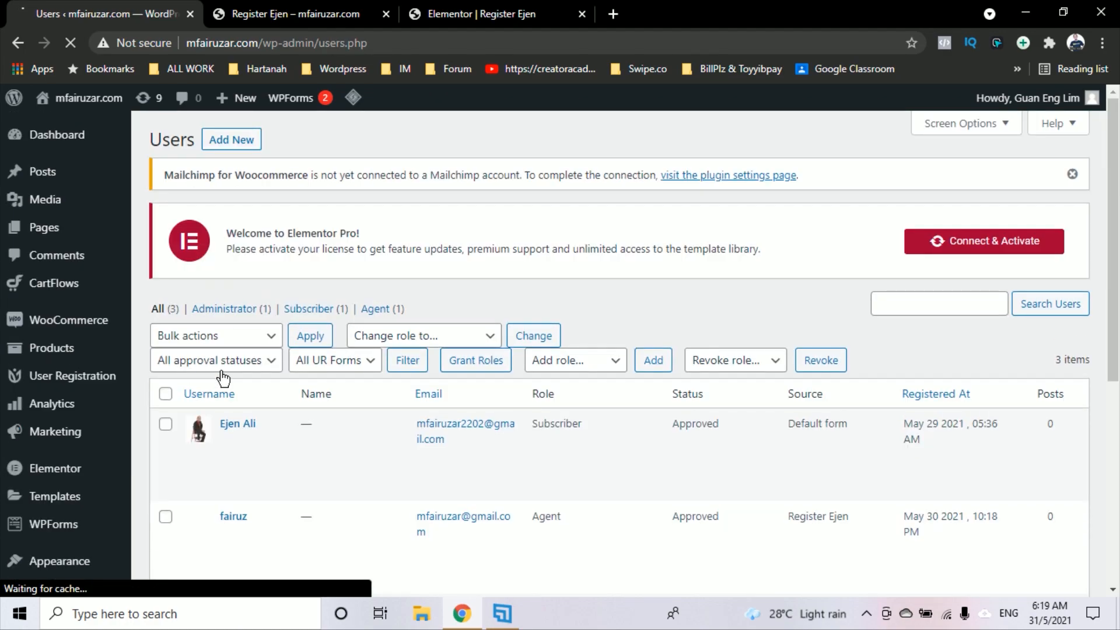
scroll(222, 376, "down", 2)
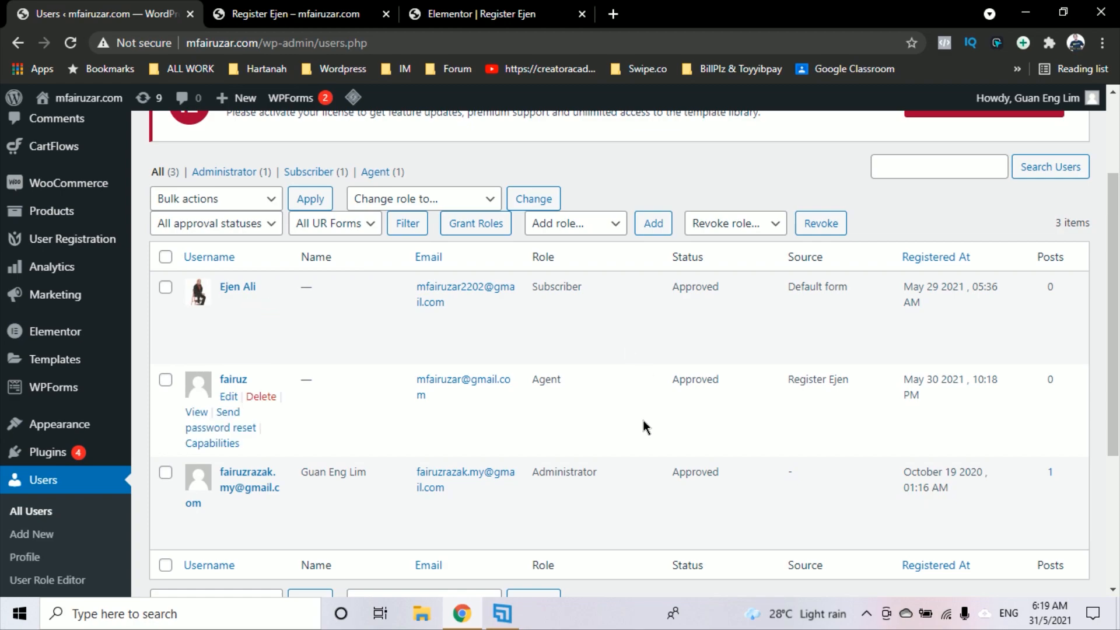
scroll(643, 421, "up", 2)
scroll(644, 418, "down", 5)
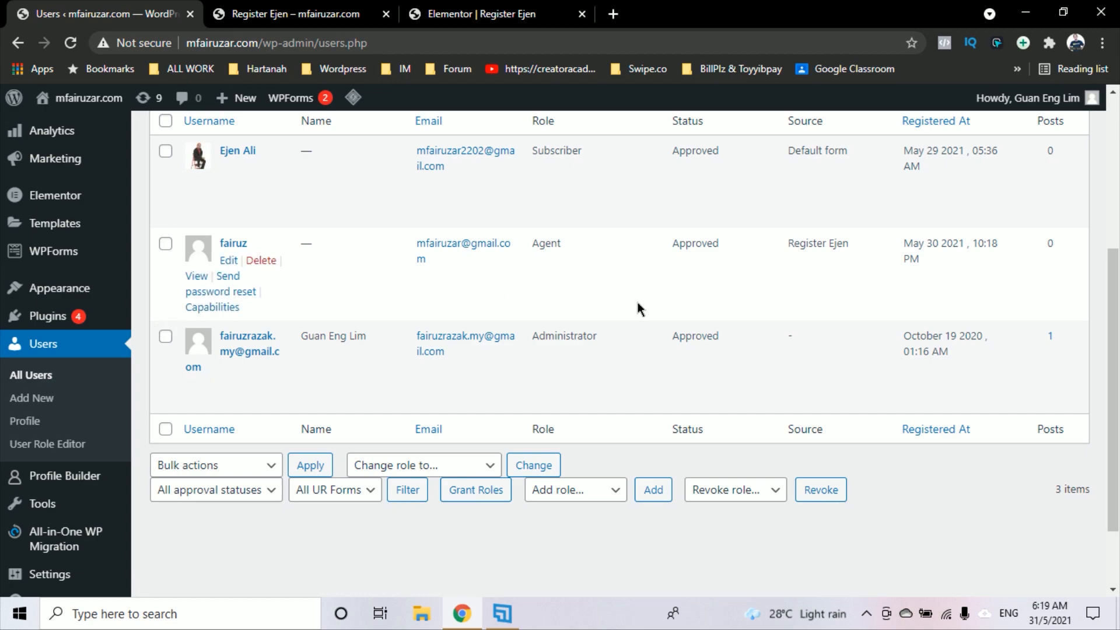
scroll(608, 366, "up", 2)
scroll(608, 367, "up", 2)
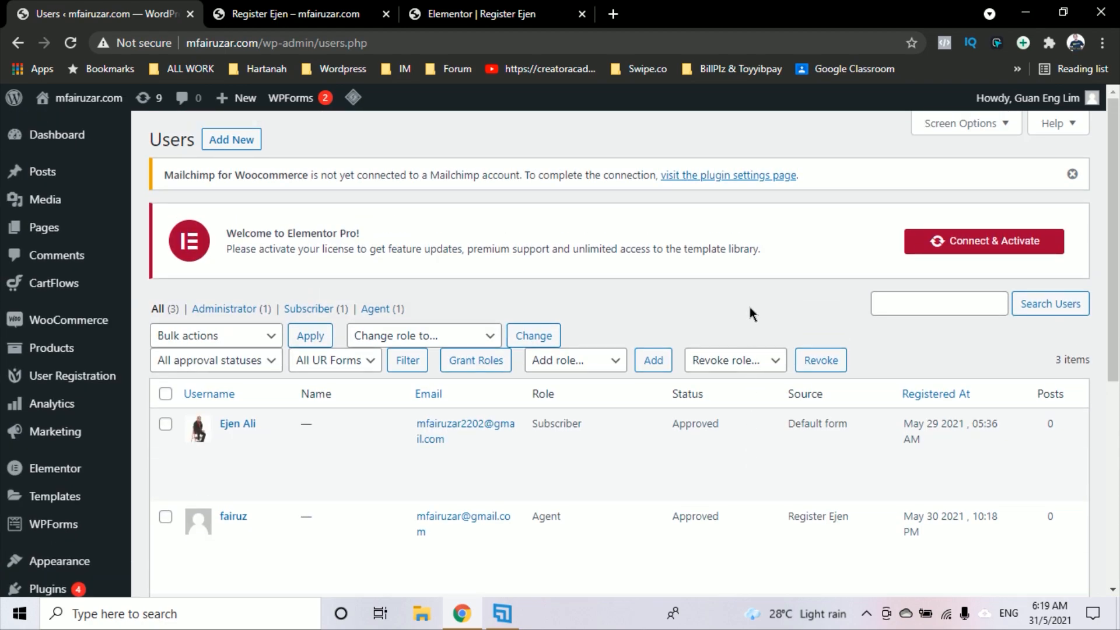
left_click(1072, 176)
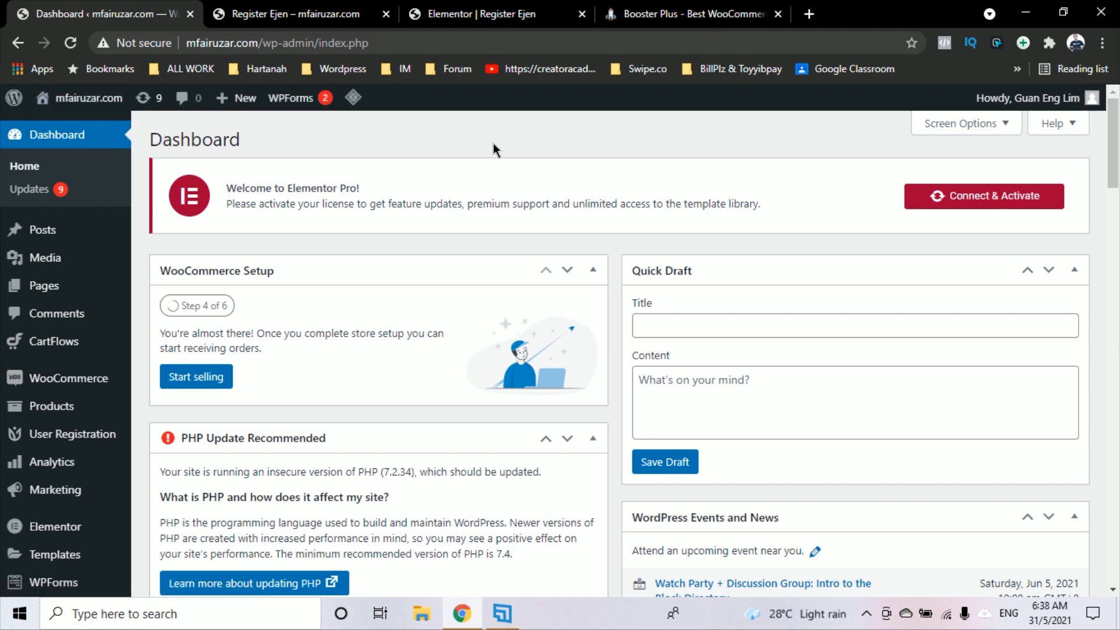
left_click(678, 16)
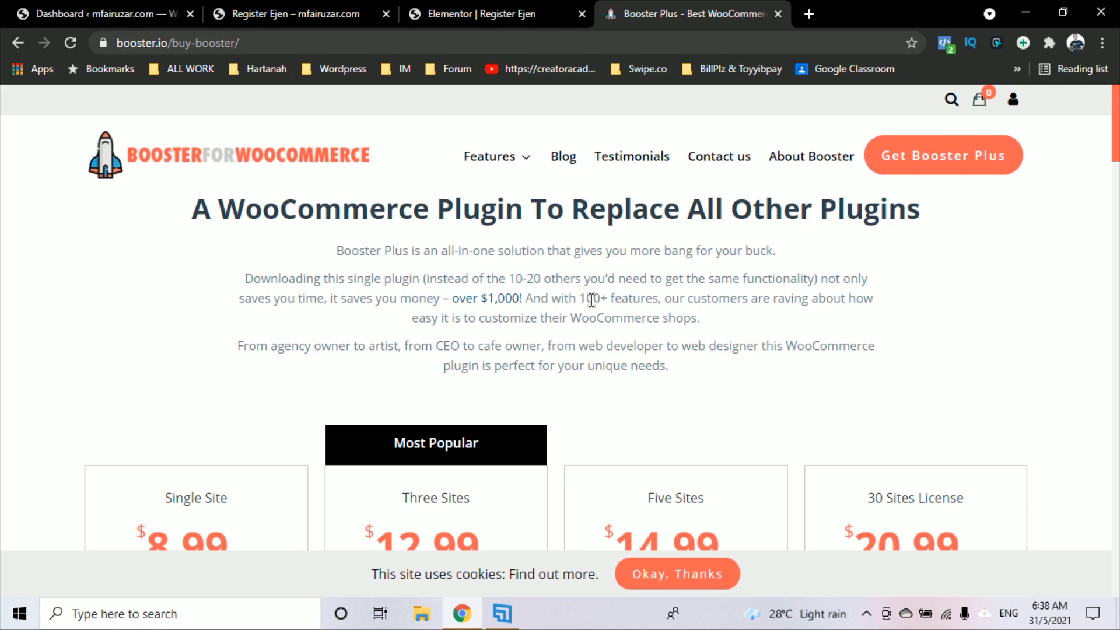
scroll(585, 302, "down", 5)
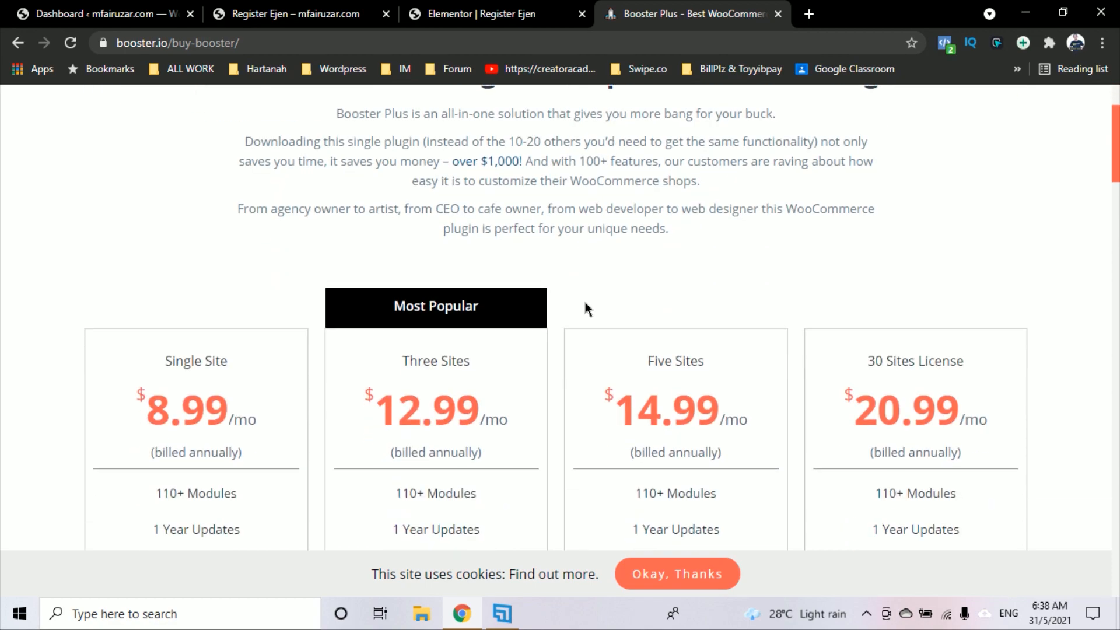
scroll(558, 415, "up", 5)
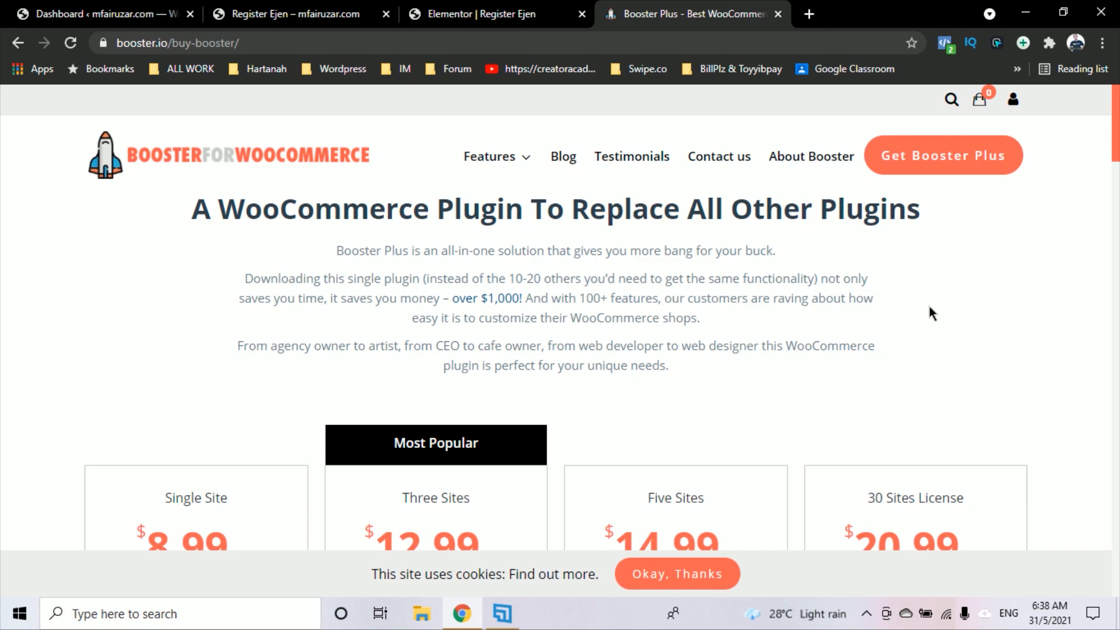
scroll(919, 305, "down", 5)
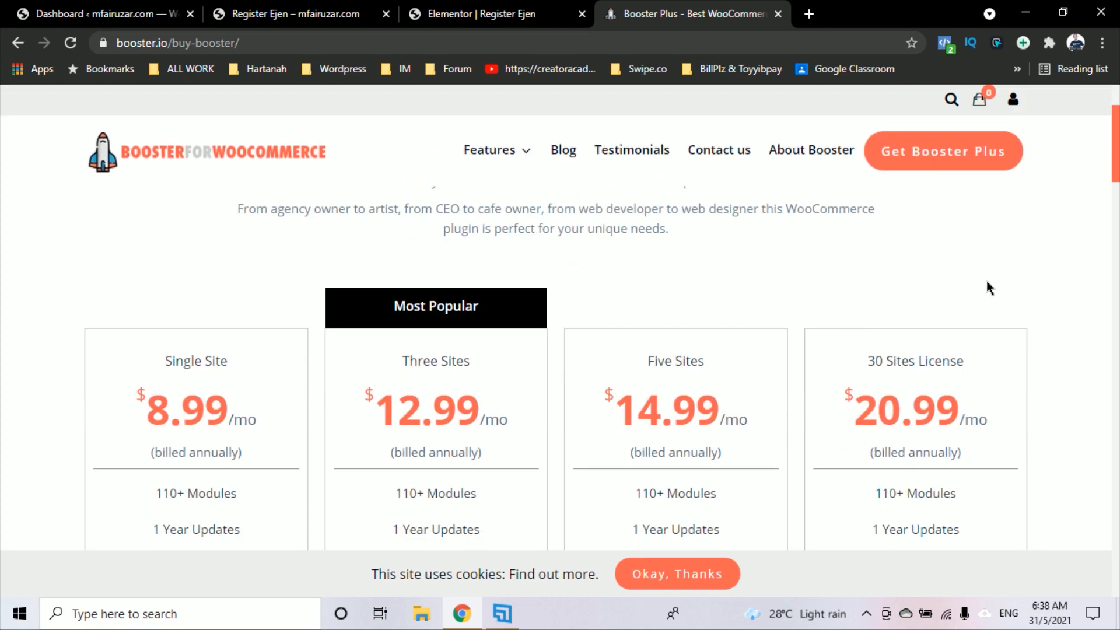
scroll(988, 280, "down", 2)
scroll(986, 280, "up", 5)
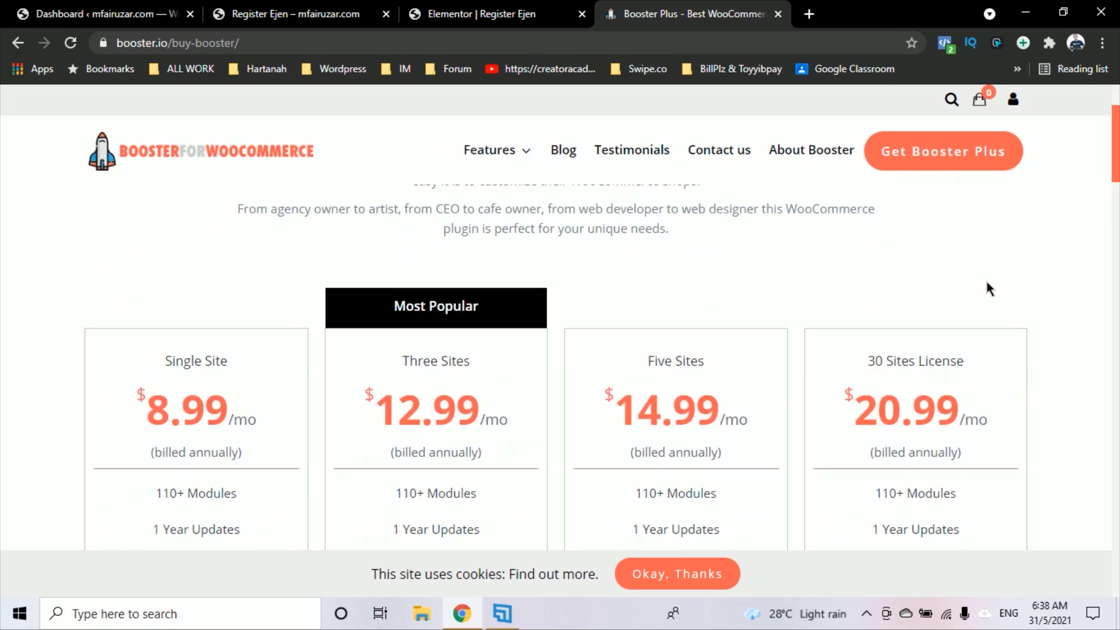
scroll(986, 286, "down", 2)
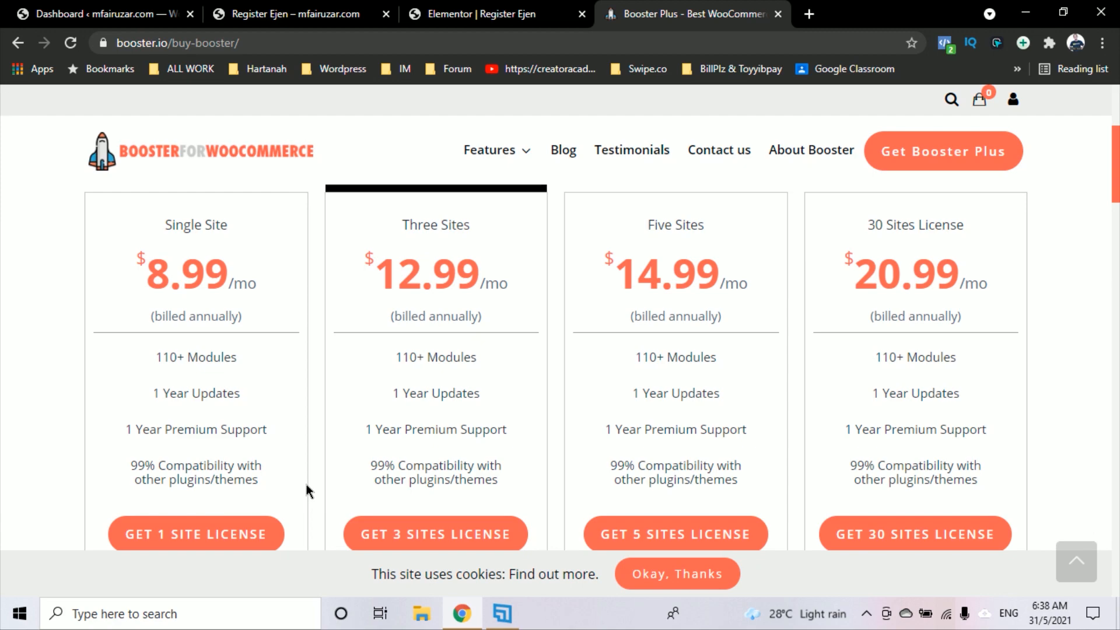
scroll(306, 486, "down", 2)
scroll(306, 487, "up", 2)
scroll(265, 317, "up", 5)
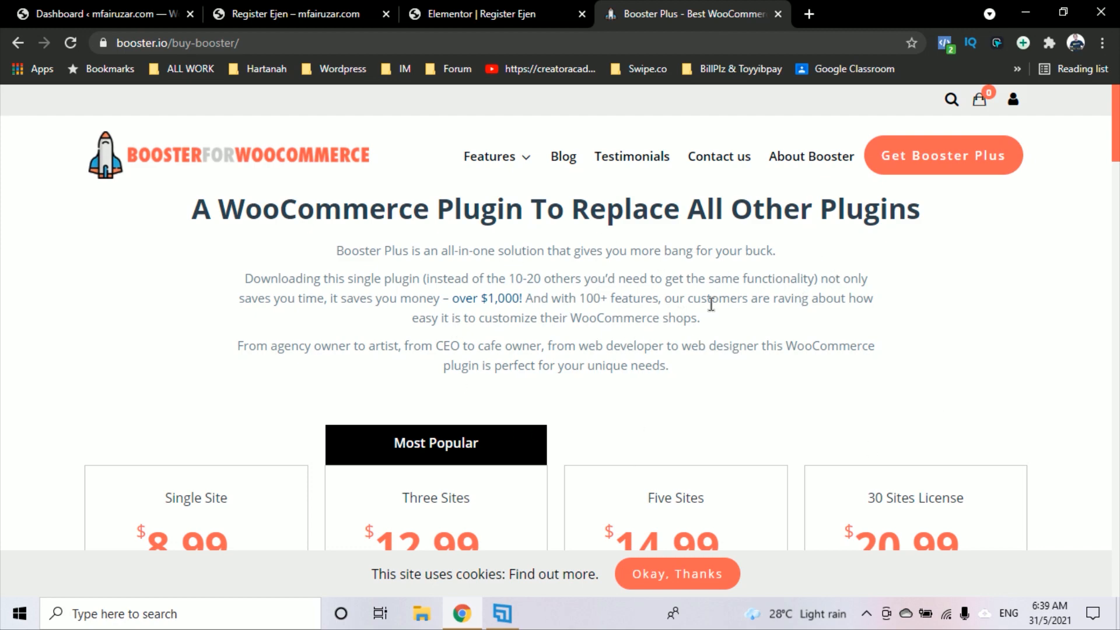
Go to the installed Plugins list in the site's admin dashboard
left_click(164, 21)
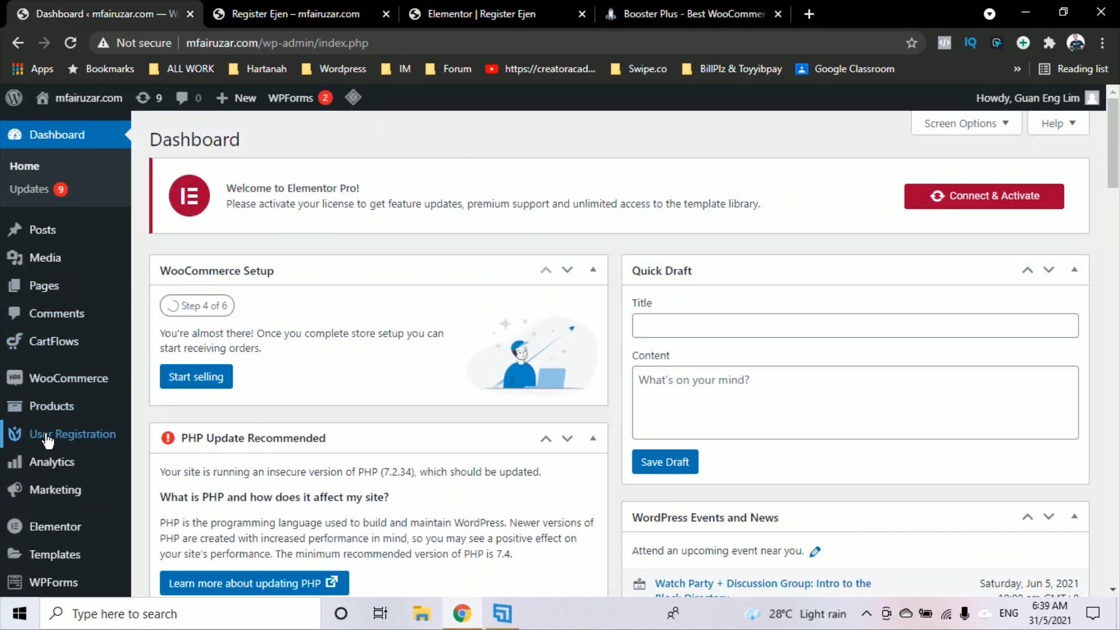
scroll(58, 409, "down", 7)
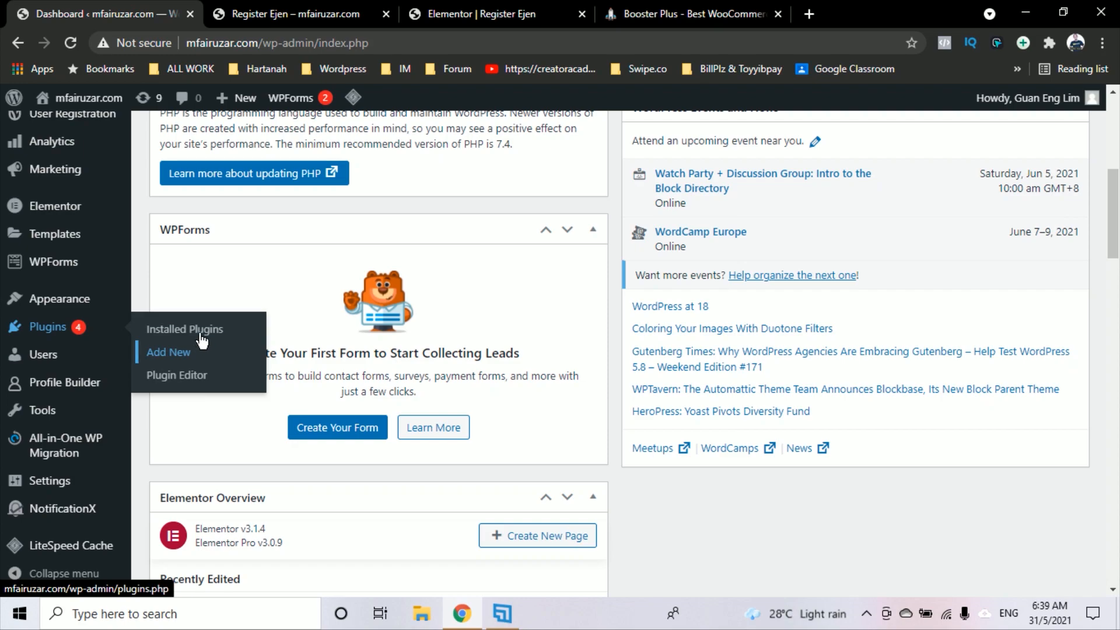
left_click(172, 328)
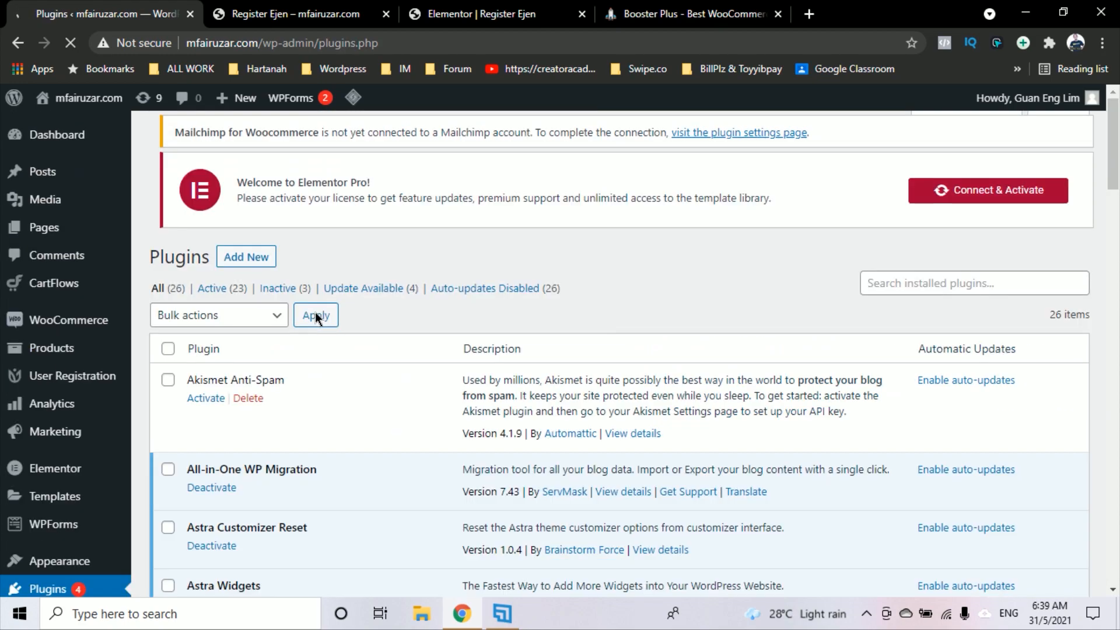
left_click(1025, 13)
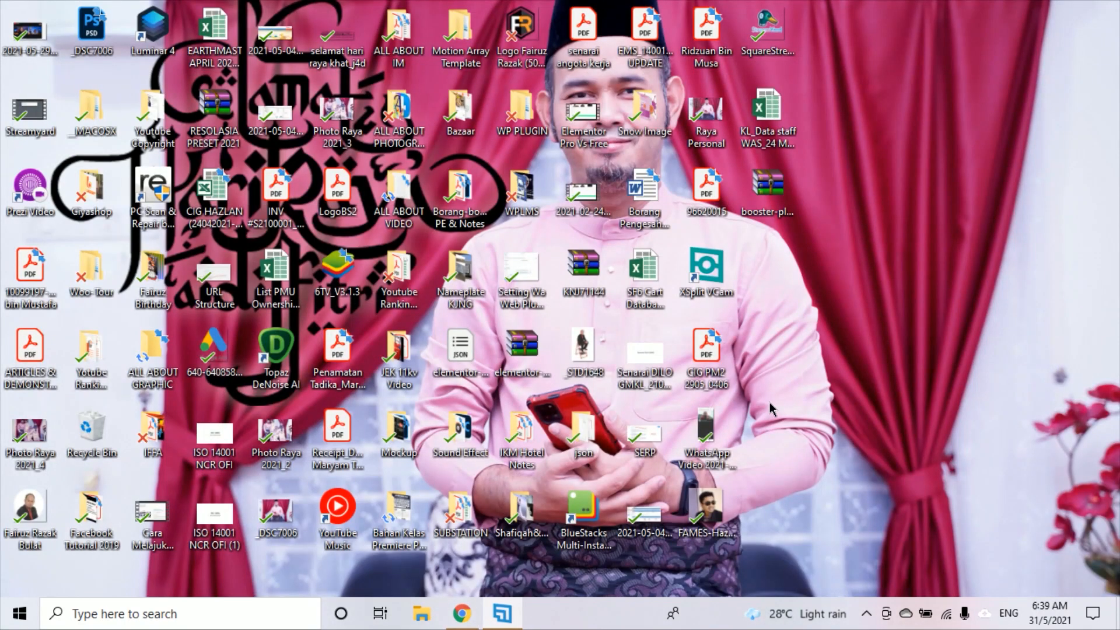
left_click(462, 613)
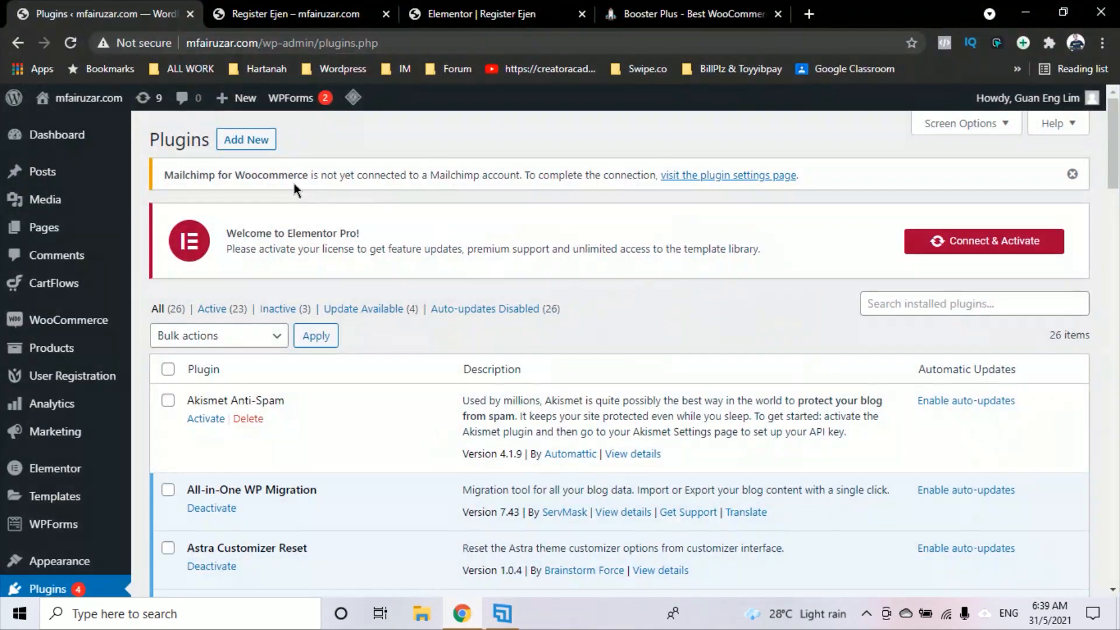
Upload and install booster-plus-for-woocommerce.zip, clear the Mailchimp notice, and open WooCommerce home
left_click(227, 146)
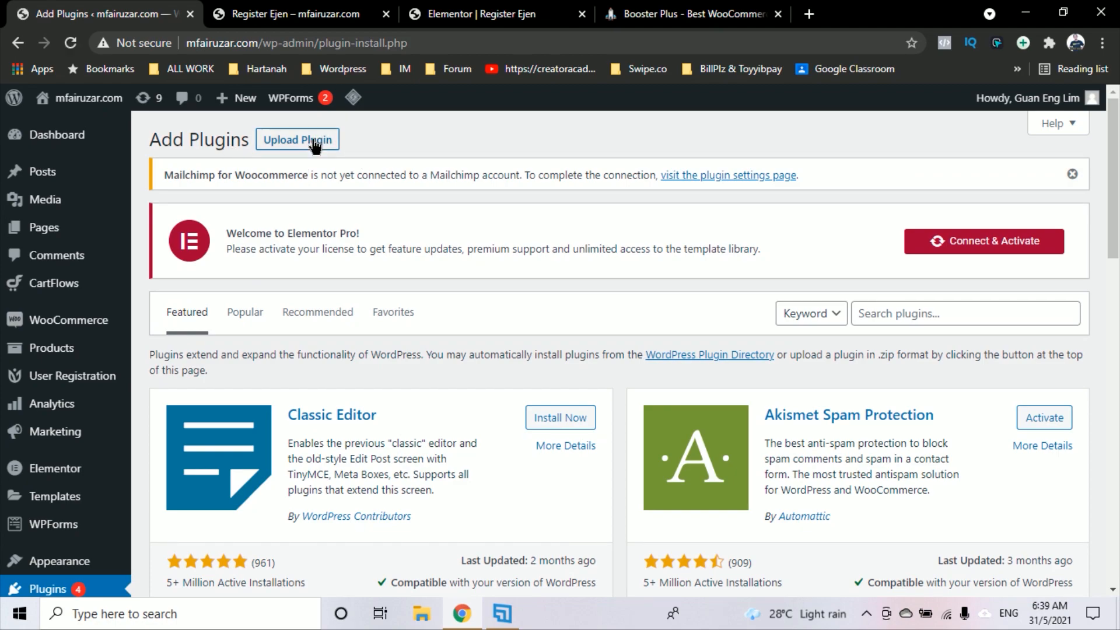
left_click(315, 146)
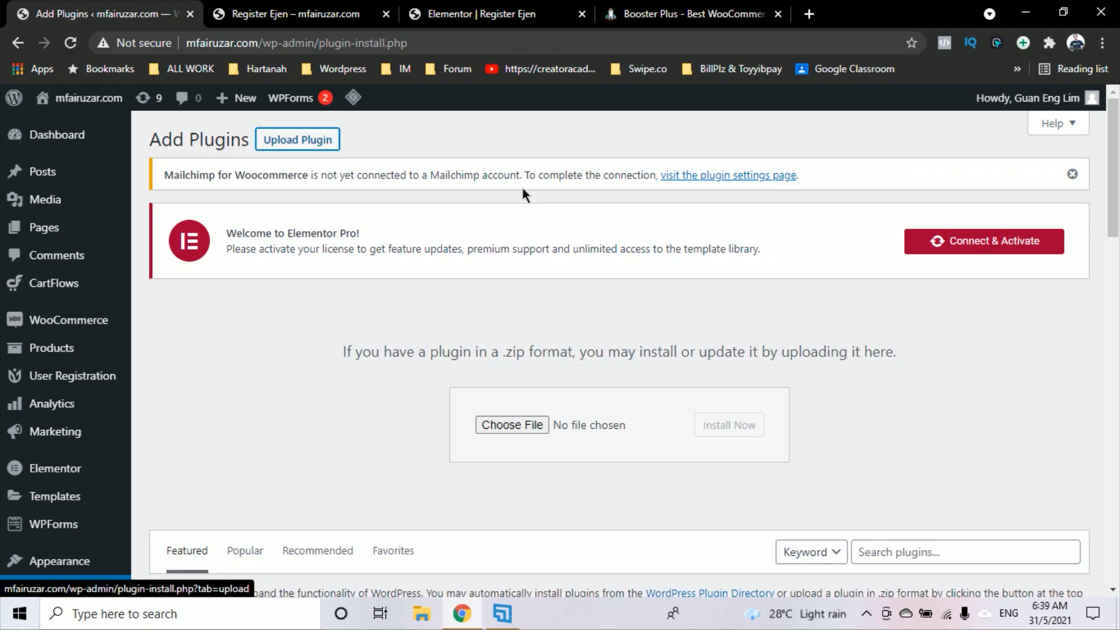
left_click(541, 424)
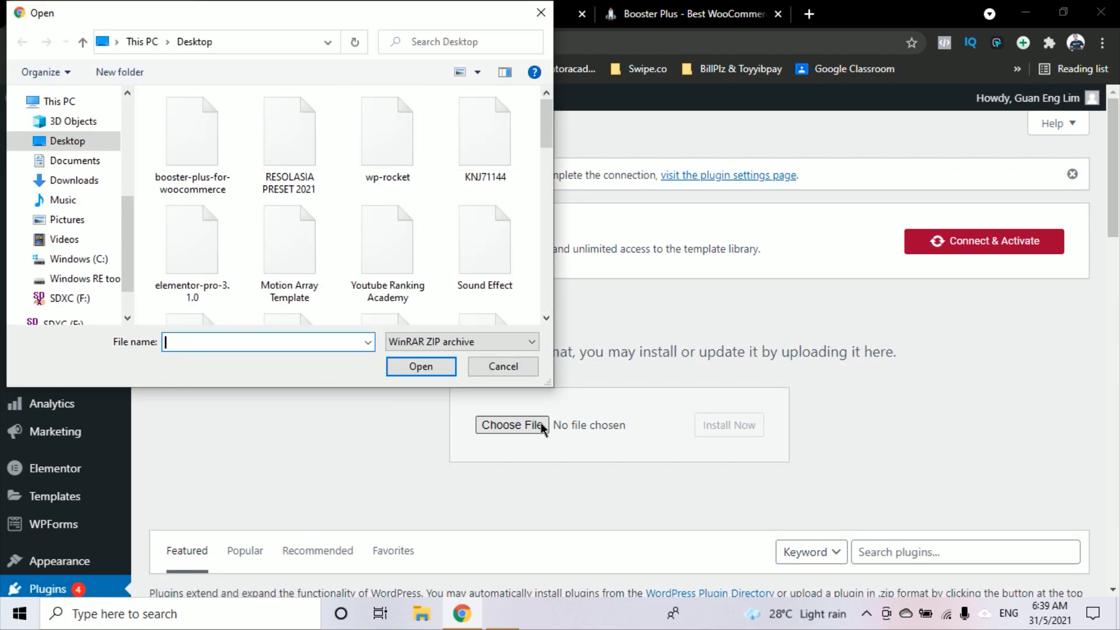
left_click(193, 155)
left_click(420, 366)
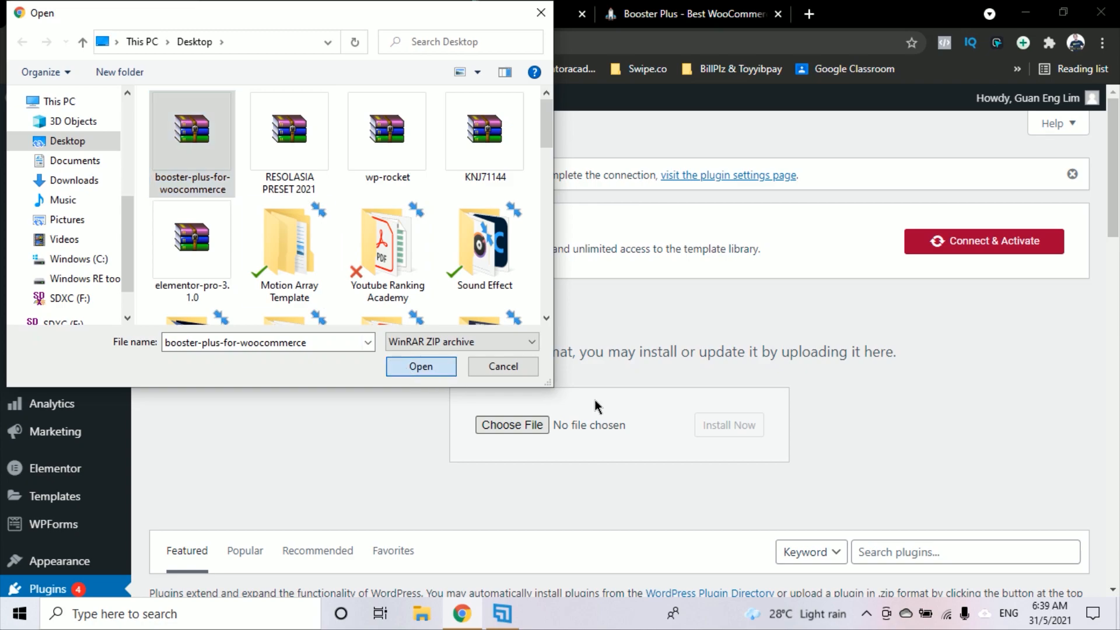
left_click(759, 433)
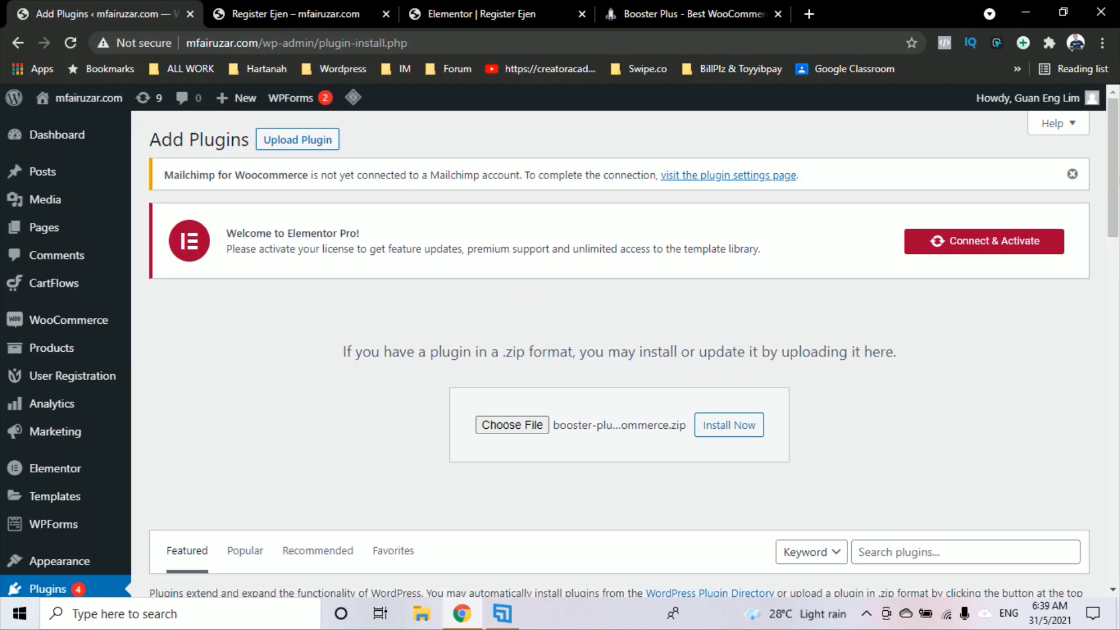
left_click(1072, 174)
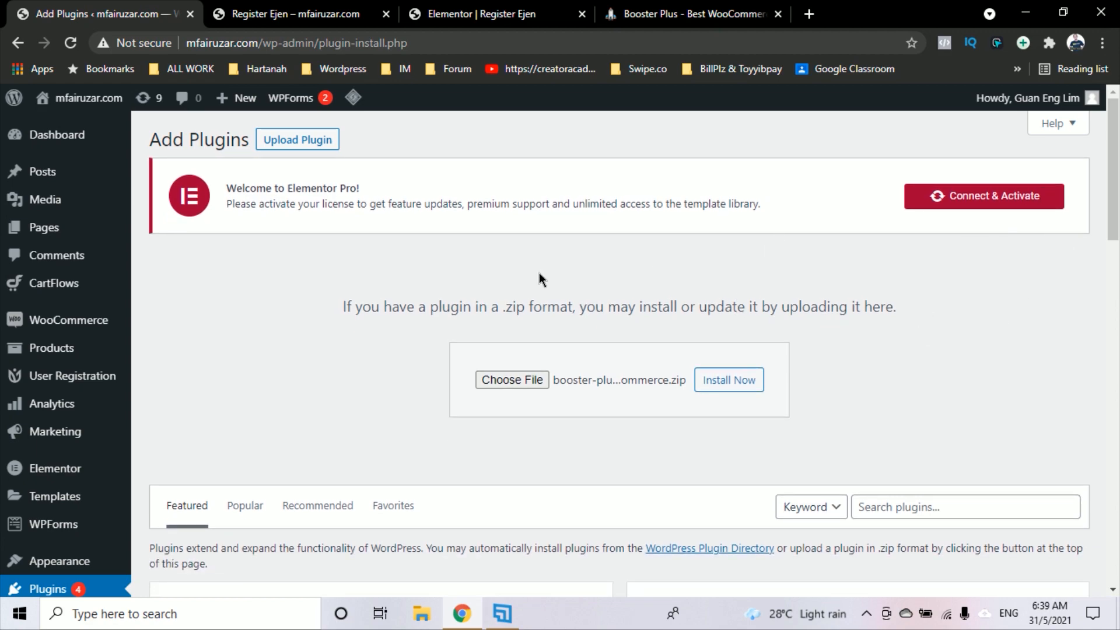
left_click(68, 328)
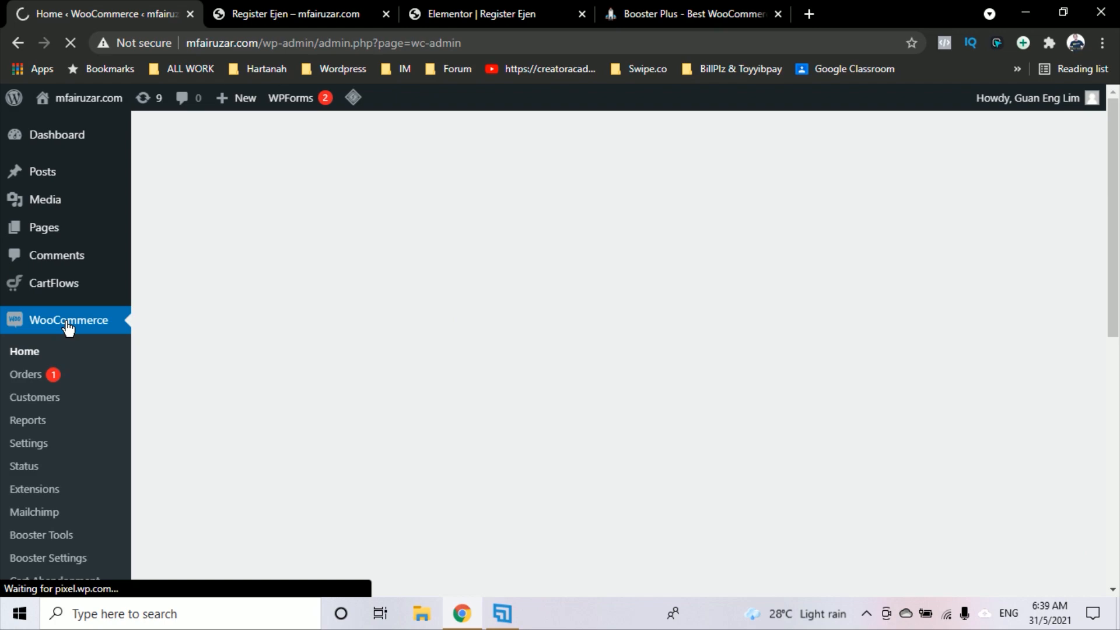
Open Booster Settings under WooCommerce and filter to the Prices & Currencies modules
scroll(71, 329, "down", 1)
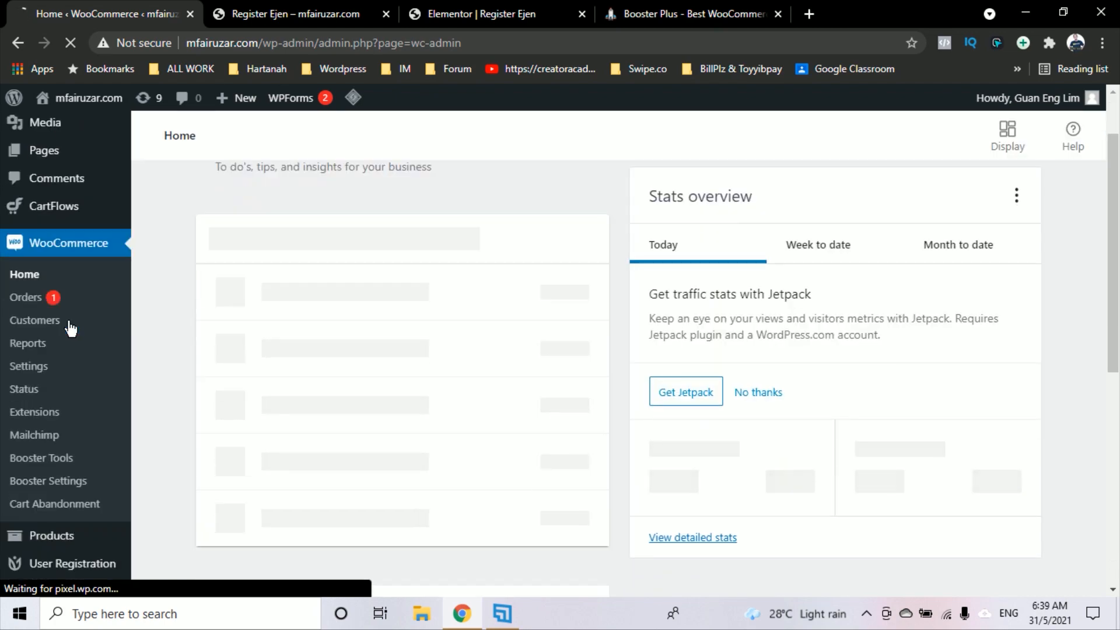
scroll(70, 329, "down", 1)
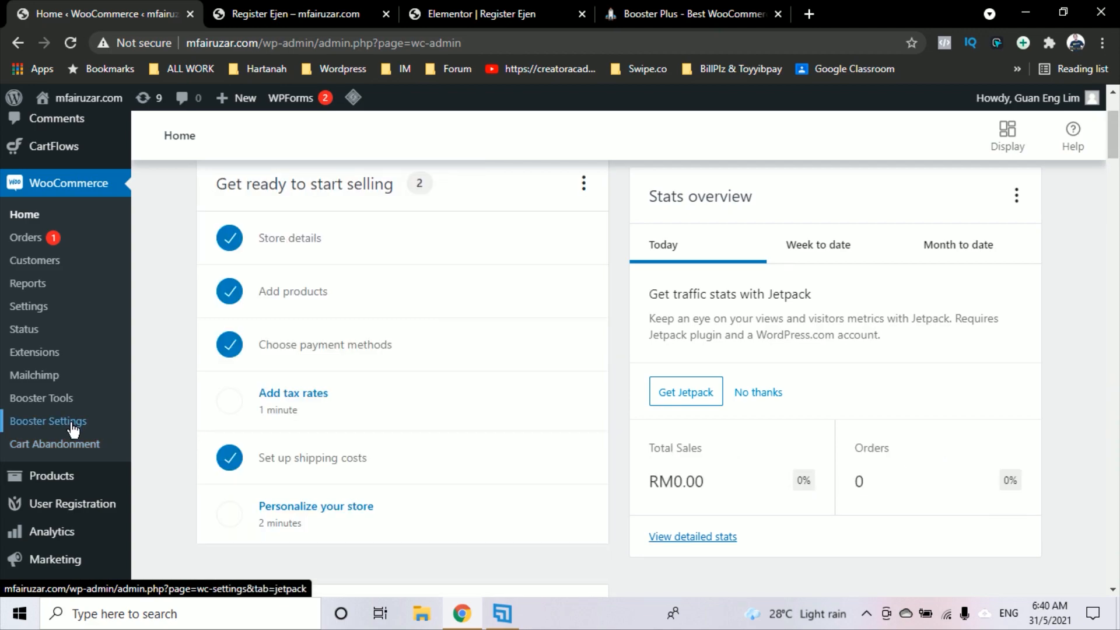
left_click(73, 430)
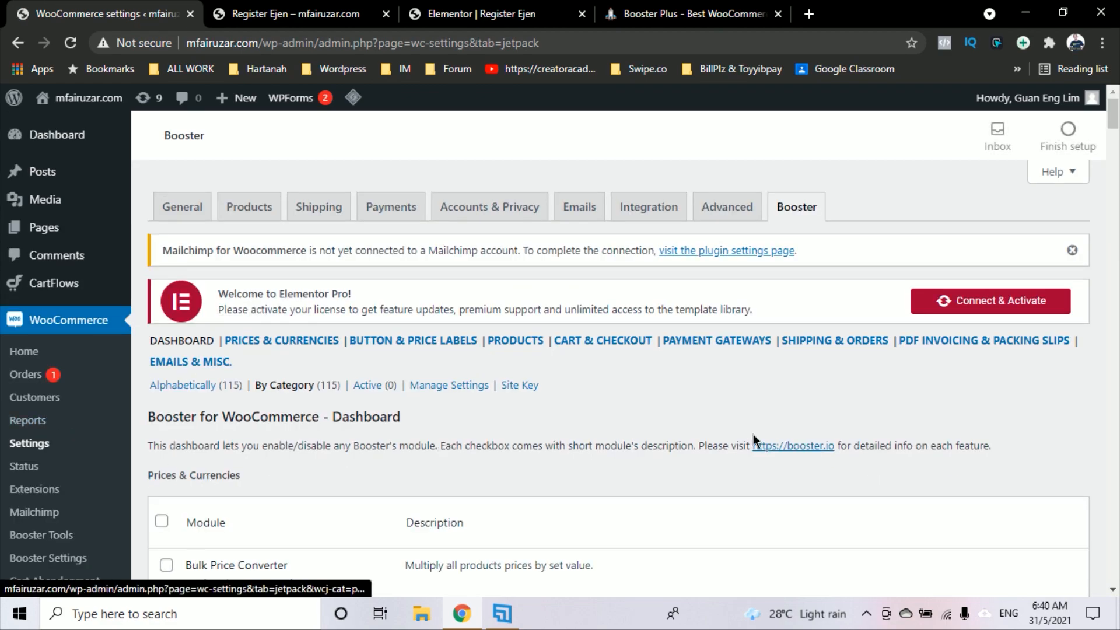
scroll(792, 403, "down", 2)
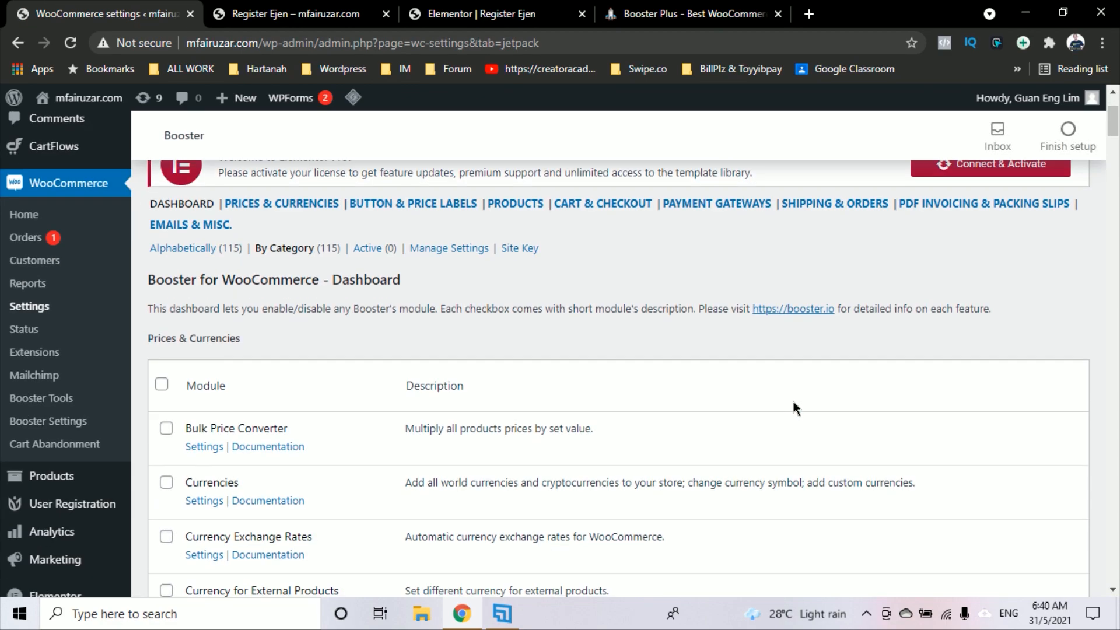
scroll(793, 405, "up", 2)
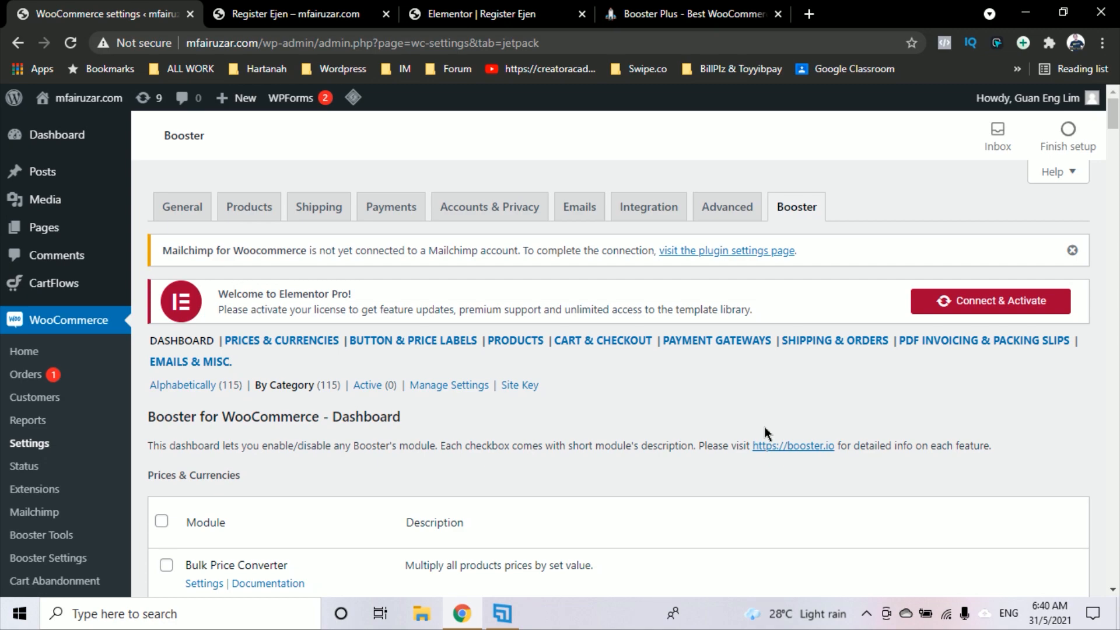
left_click(303, 347)
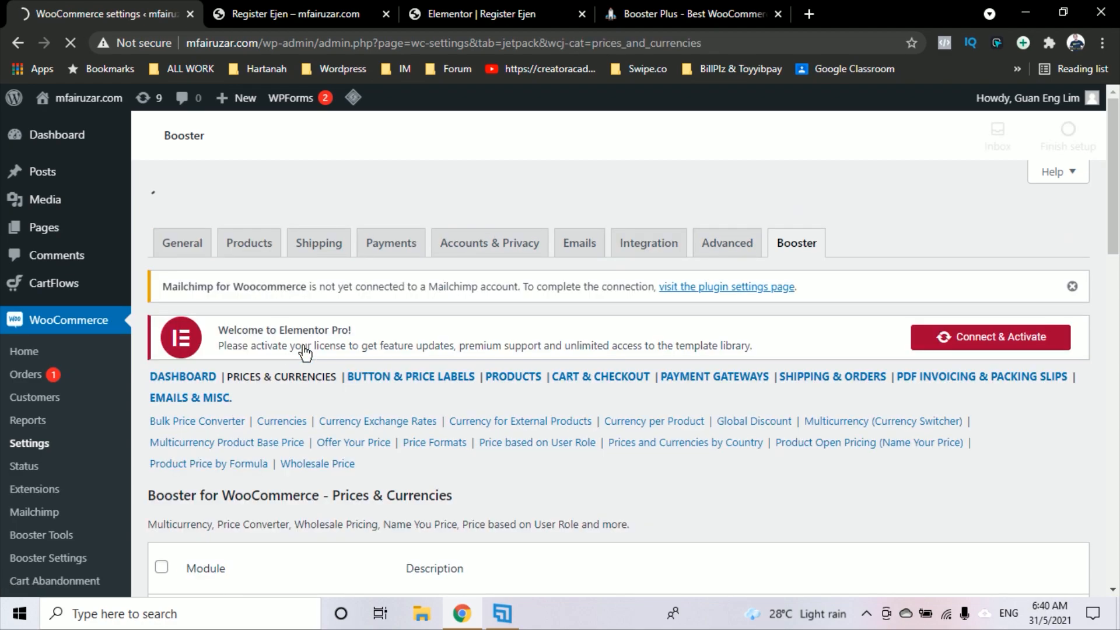
Open the Price based on User Role settings and tick Enable Module
scroll(599, 354, "down", 4)
scroll(598, 350, "down", 8)
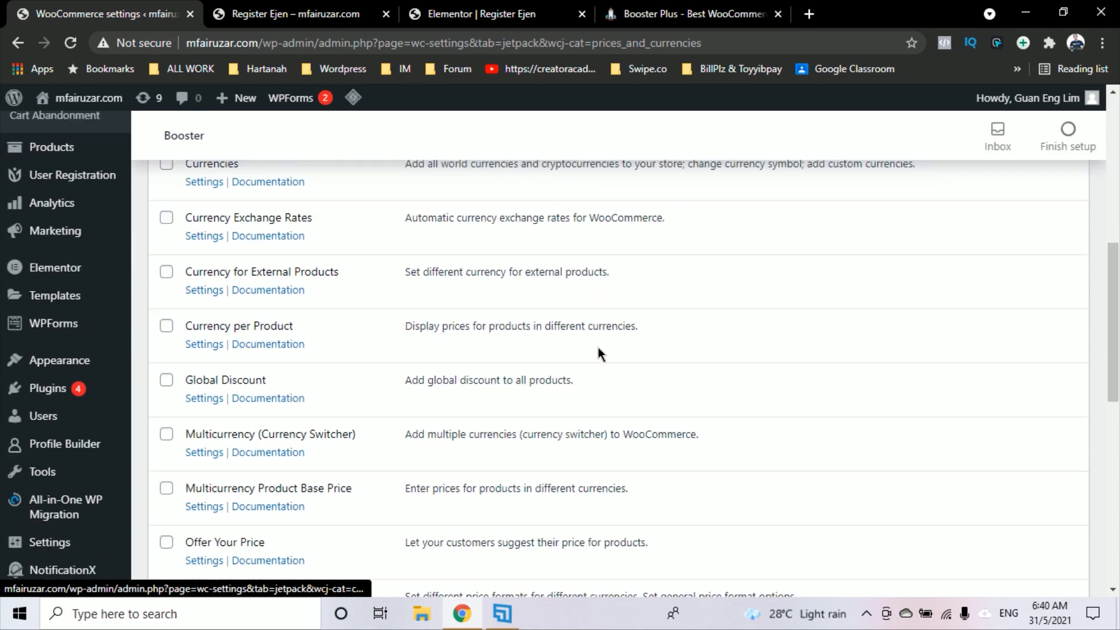
scroll(599, 348, "up", 3)
scroll(598, 348, "down", 2)
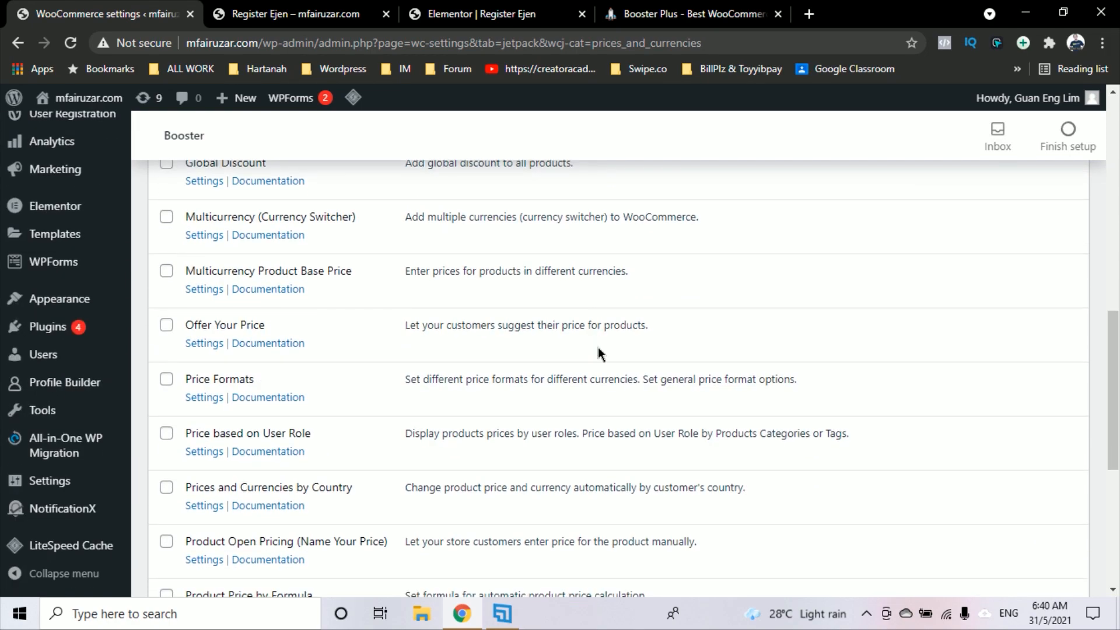
scroll(598, 348, "down", 2)
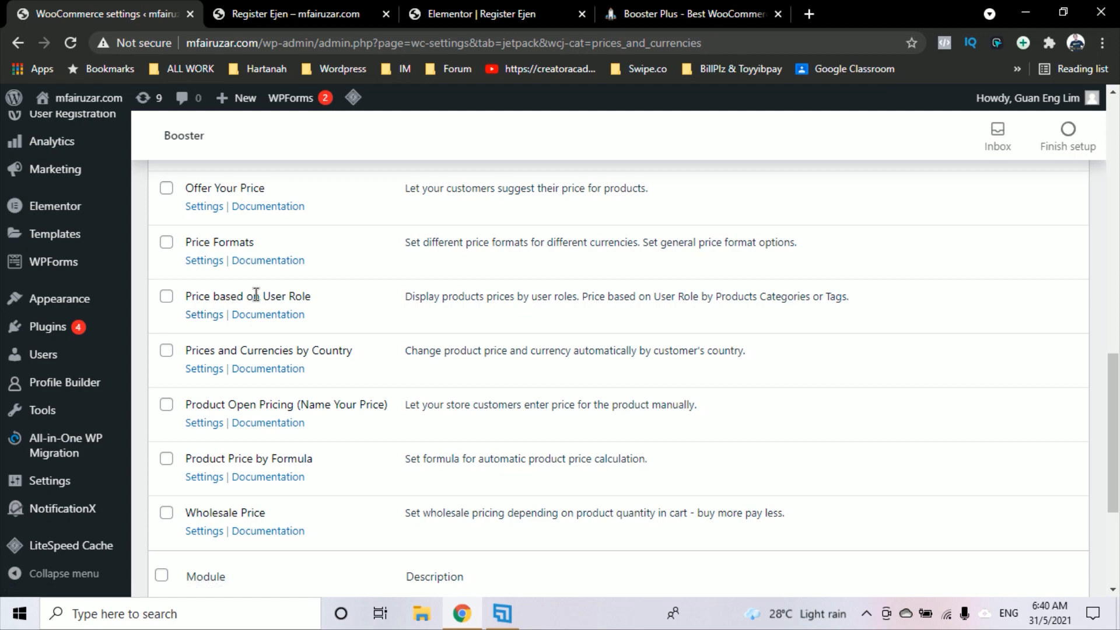
left_click(209, 318)
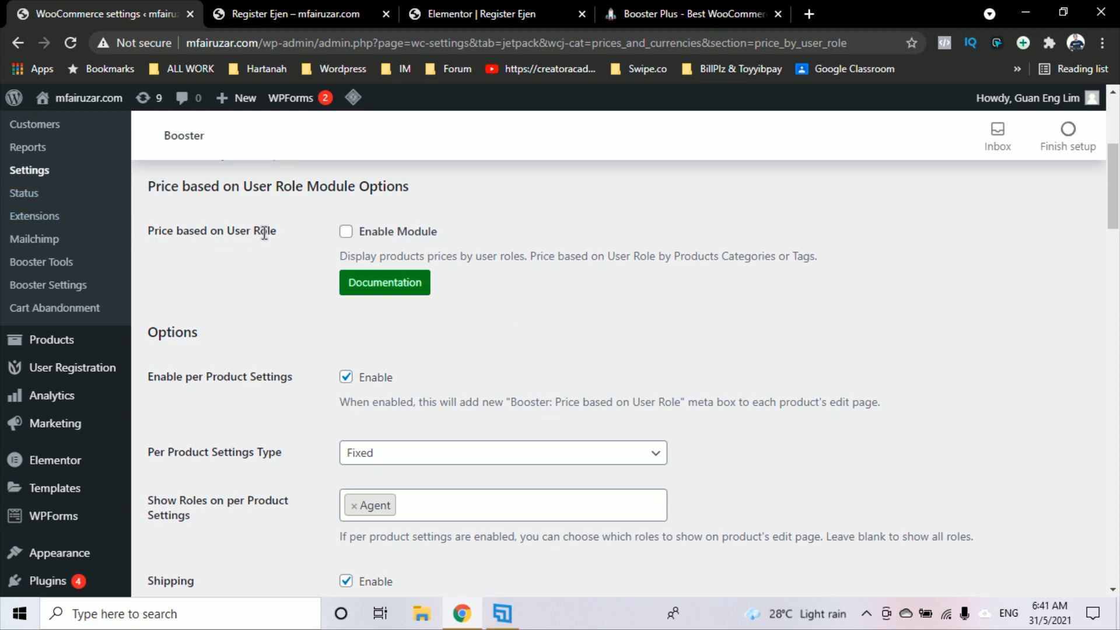
left_click(345, 232)
Scroll to the bottom of the Price based on User Role options and save changes
scroll(336, 334, "down", 2)
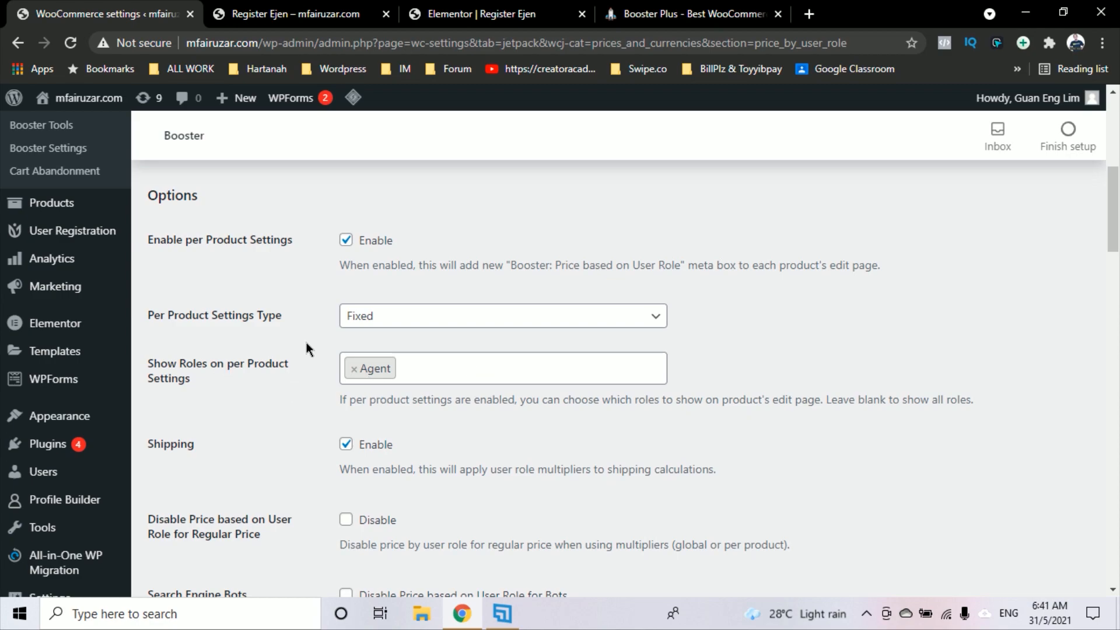
scroll(433, 448, "down", 2)
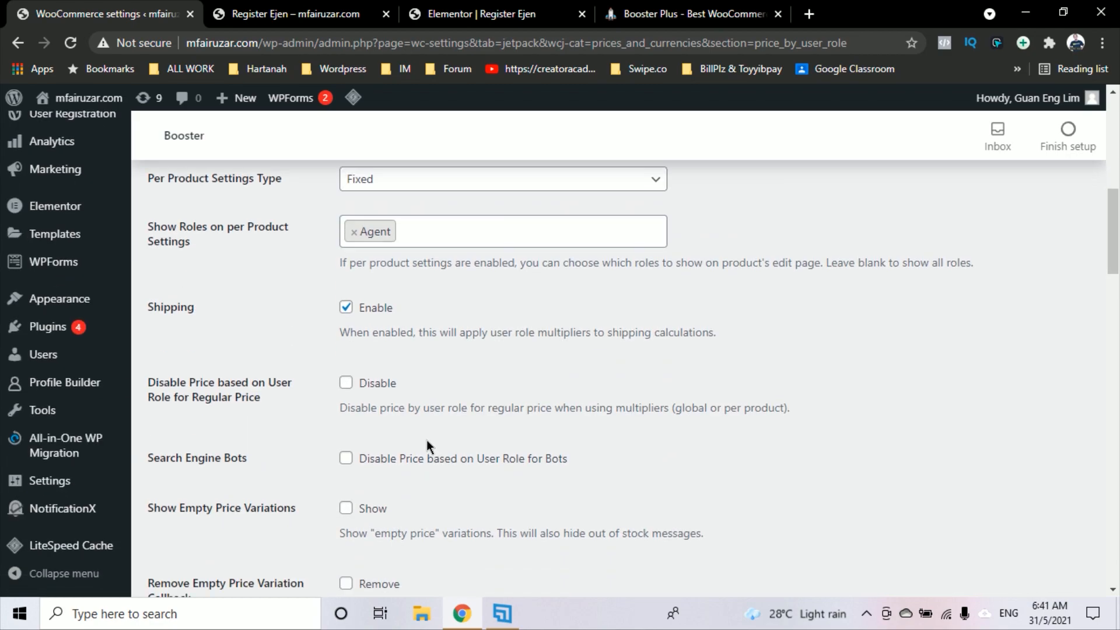
scroll(359, 490, "up", 2)
scroll(351, 444, "down", 20)
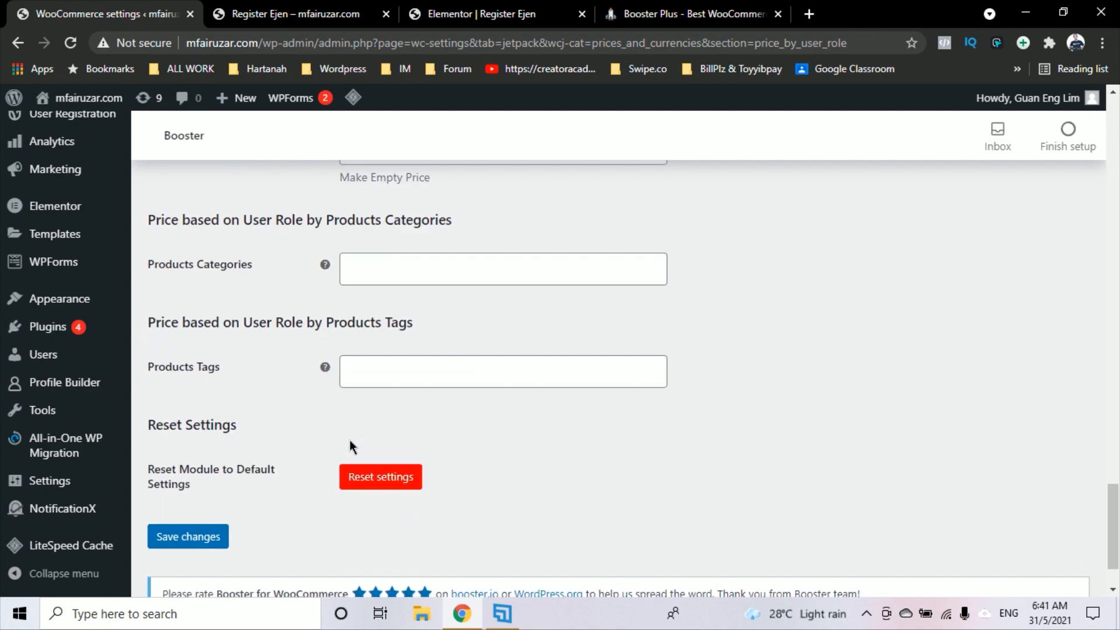
scroll(350, 444, "up", 12)
scroll(350, 443, "down", 8)
left_click(200, 542)
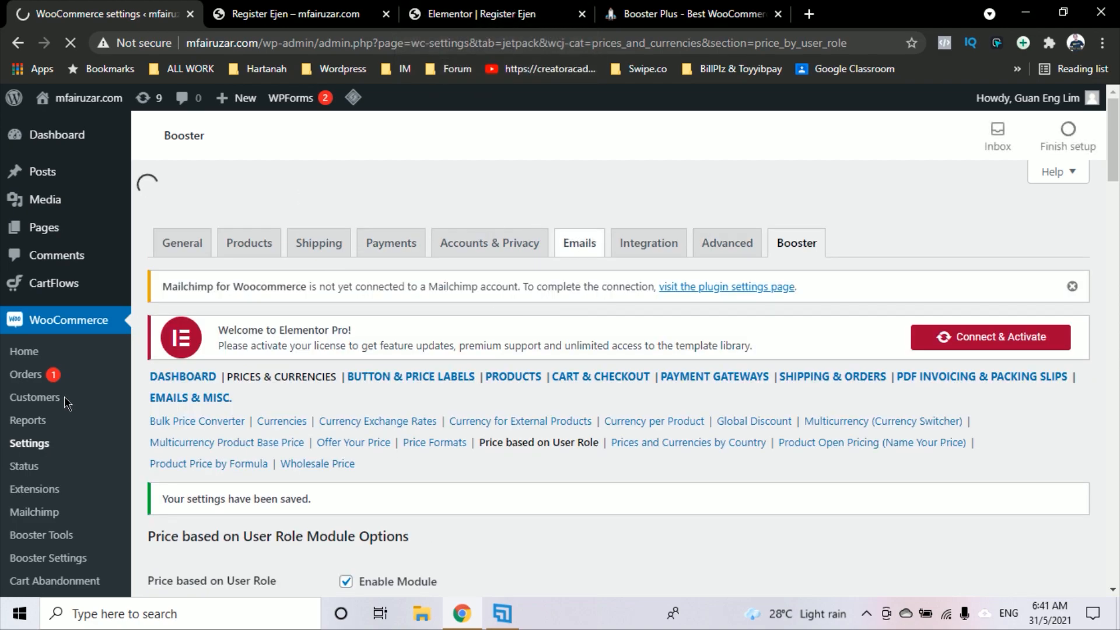
scroll(56, 442, "down", 3)
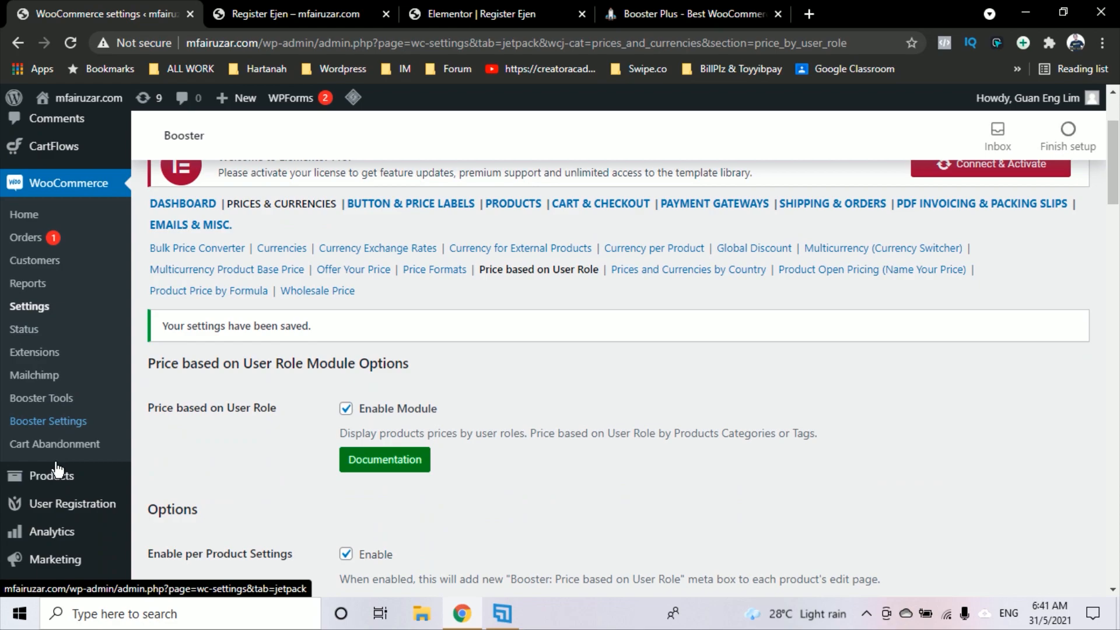
Open Products > All Products, showing Organic Handpicked Coffee at RM19.00
mouse_move(67, 477)
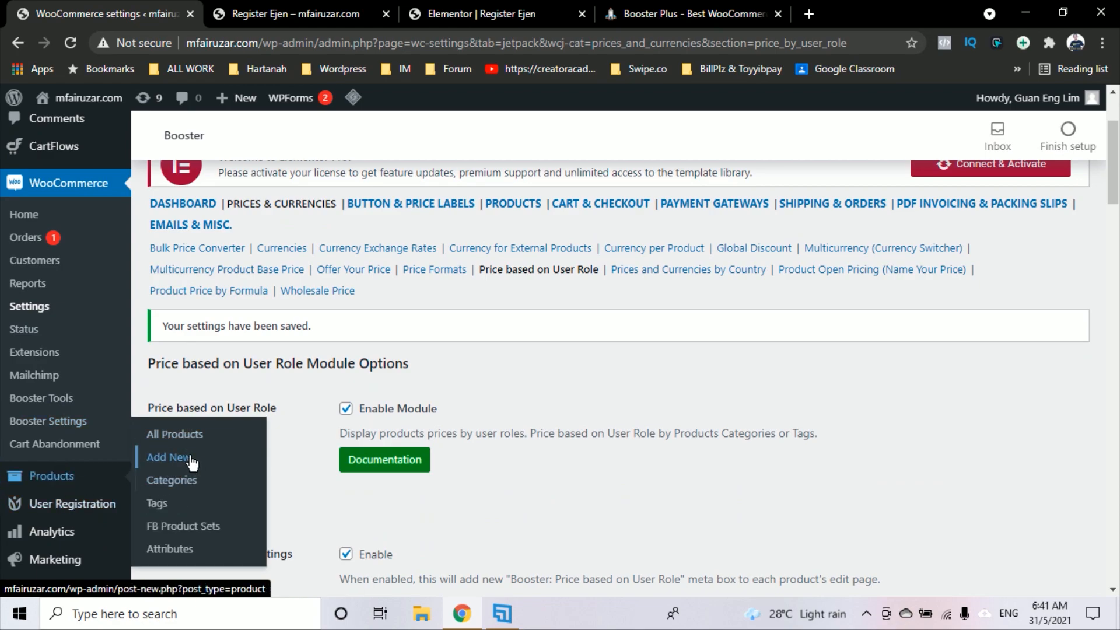
left_click(205, 437)
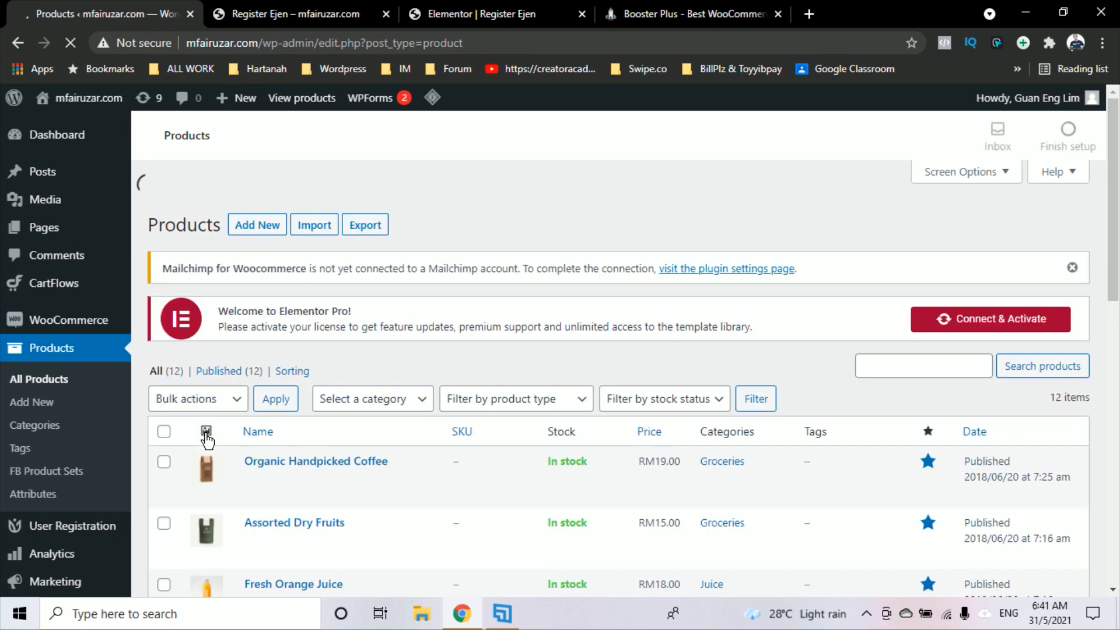
scroll(464, 359, "down", 2)
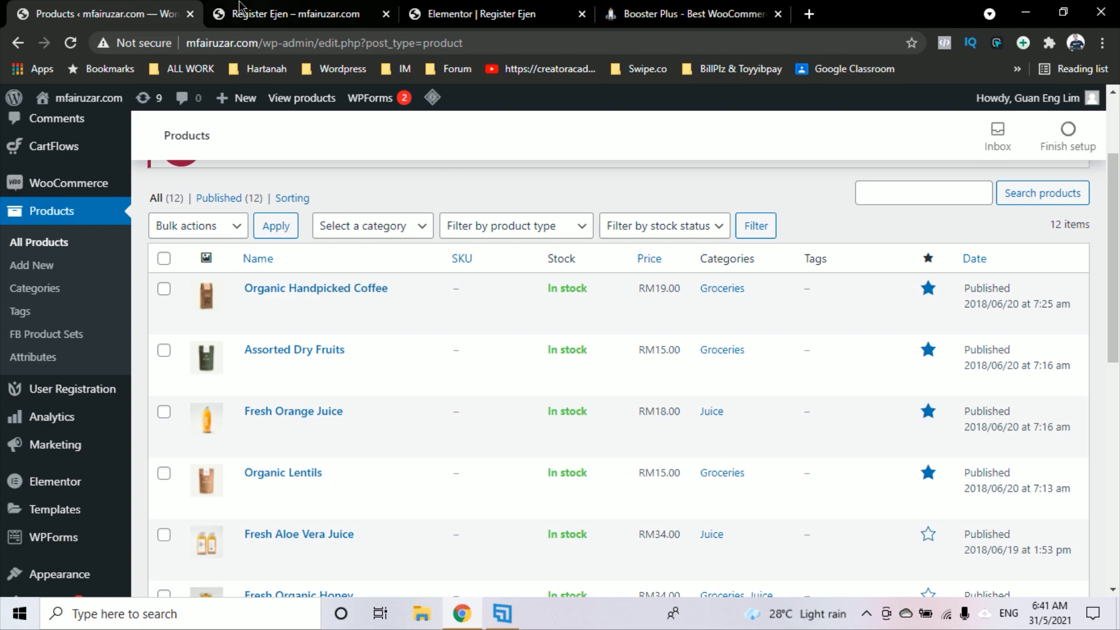
mouse_move(69, 100)
right_click(73, 135)
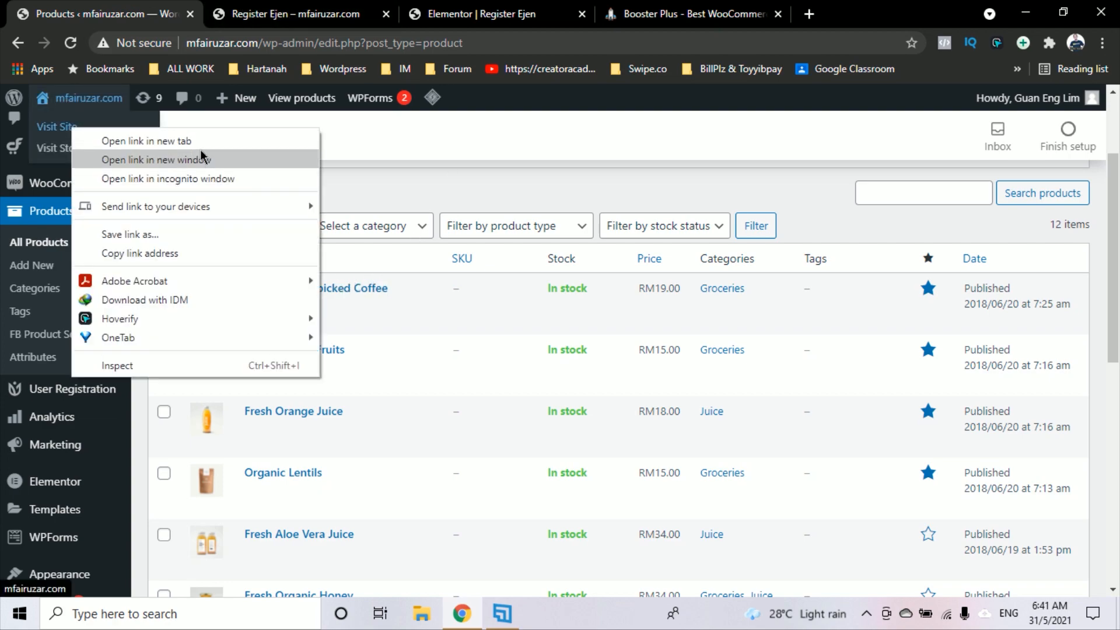
Open the live site in a new tab and go to its All Products page
left_click(117, 140)
left_click(350, 18)
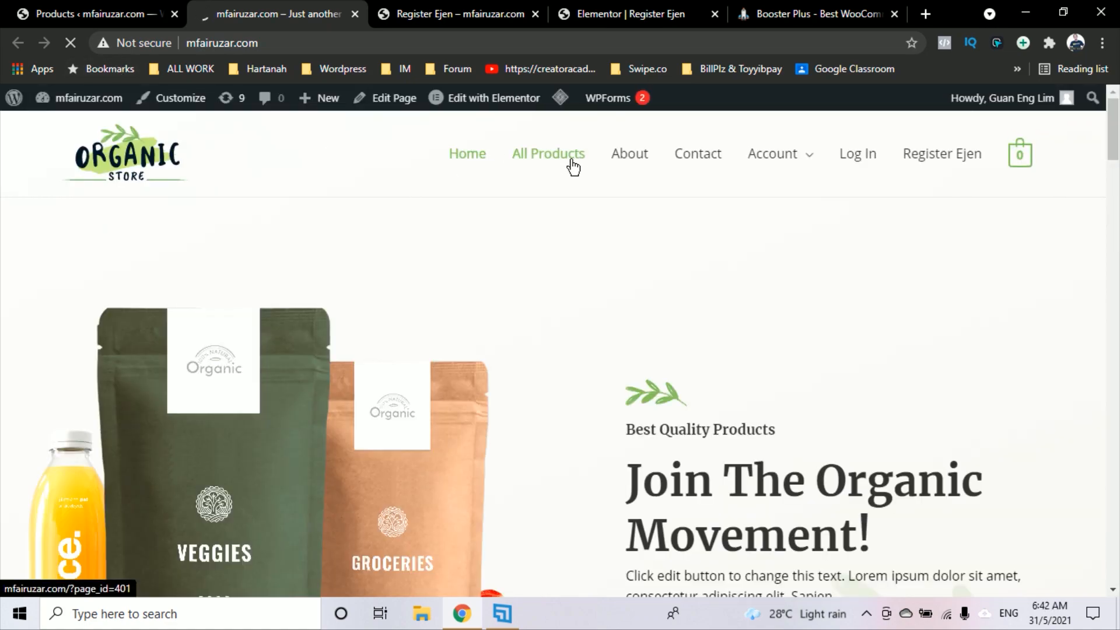
left_click(574, 167)
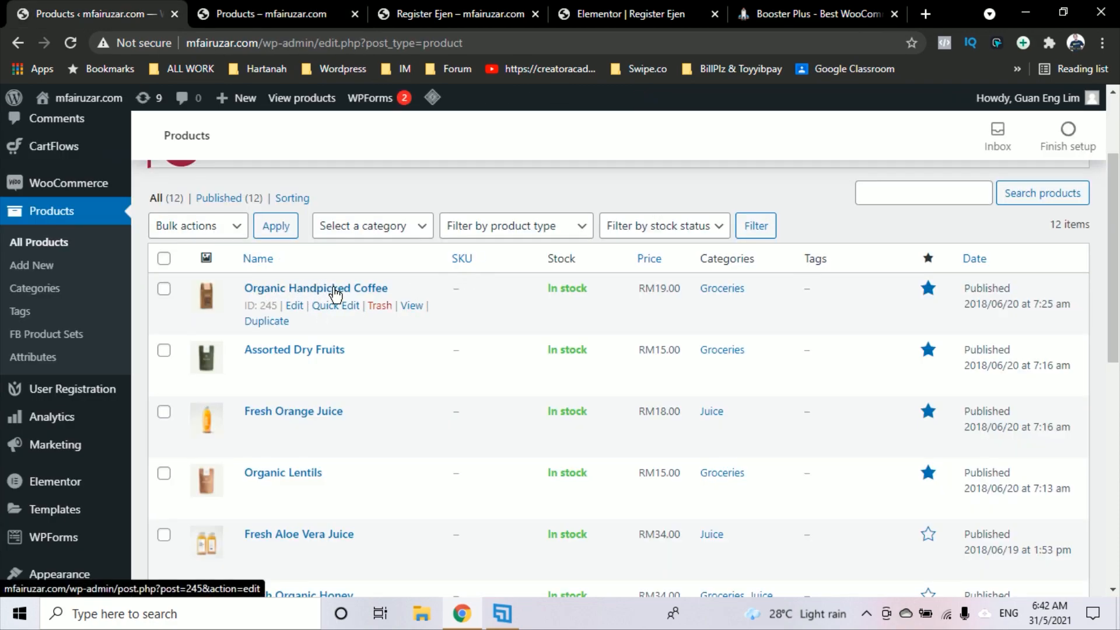
left_click(272, 19)
scroll(701, 330, "down", 20)
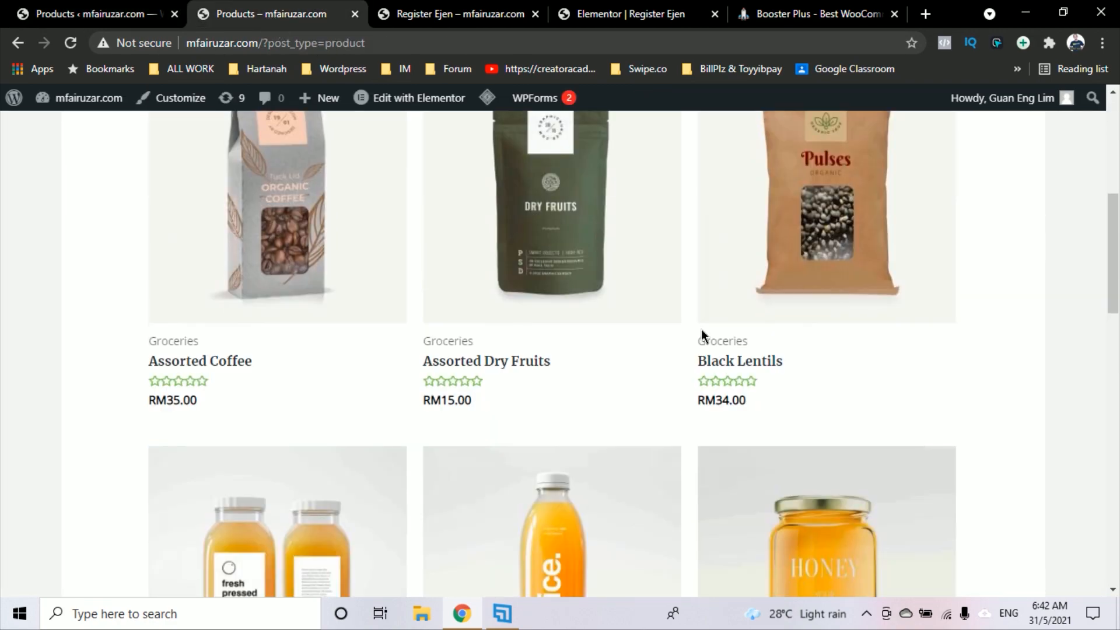
scroll(702, 329, "up", 7)
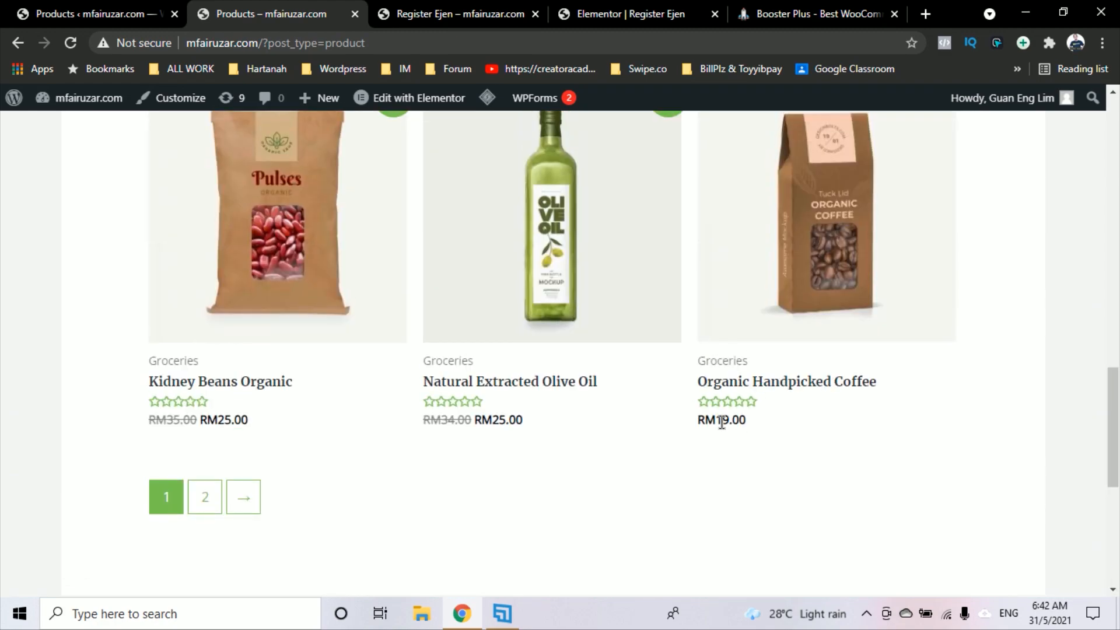
View the Organic Handpicked Coffee product page at RM19.00, then return to the admin tab
left_click(813, 380)
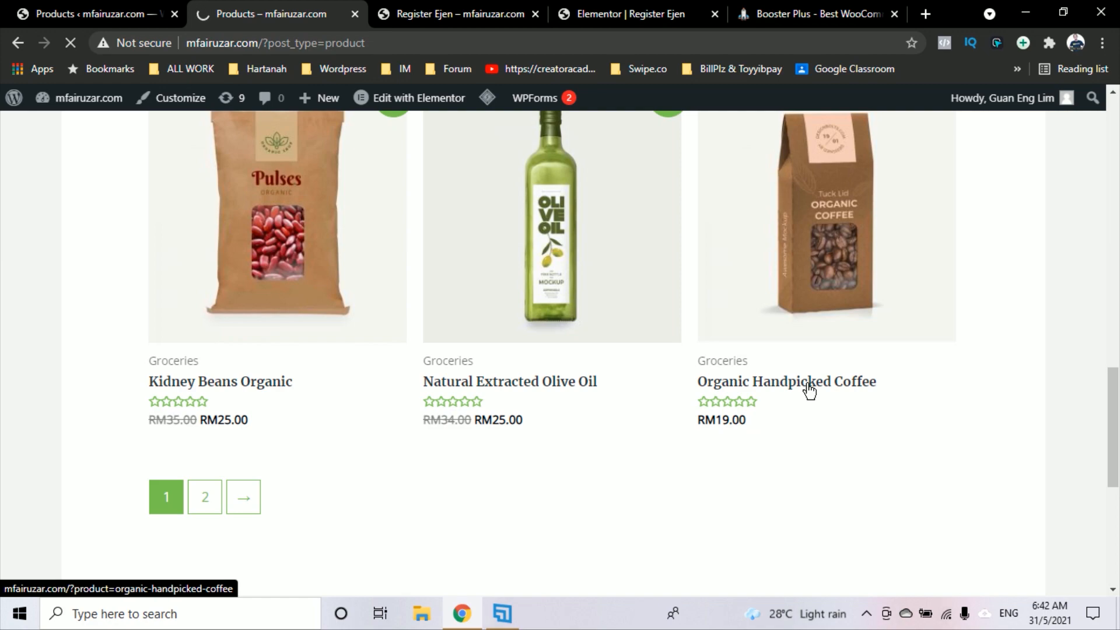
scroll(814, 386, "down", 2)
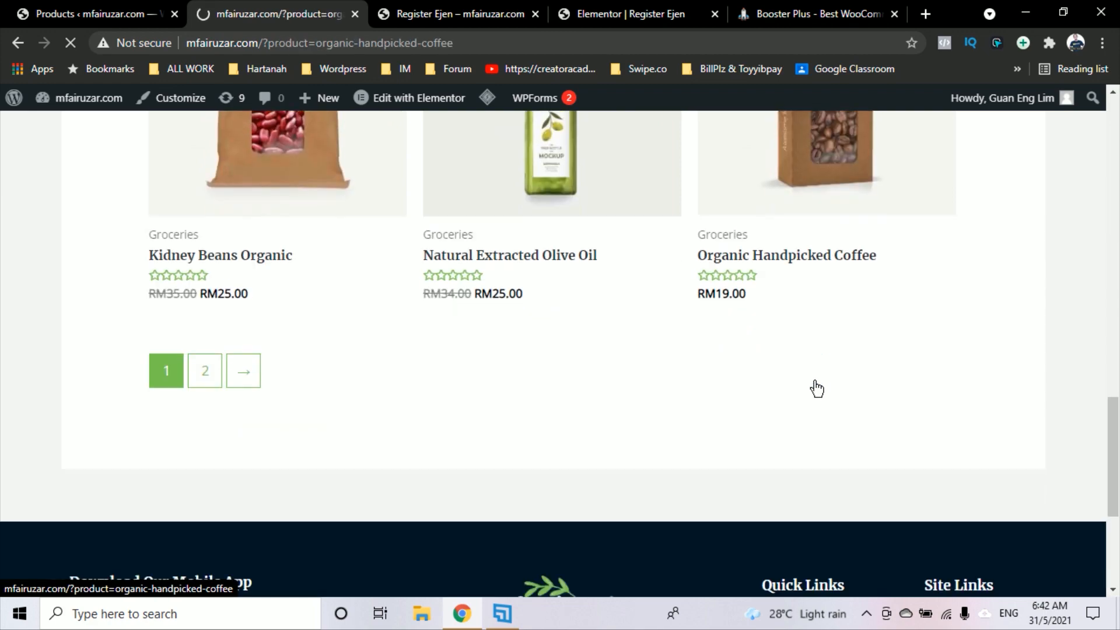
scroll(783, 248, "down", 1)
scroll(783, 247, "down", 1)
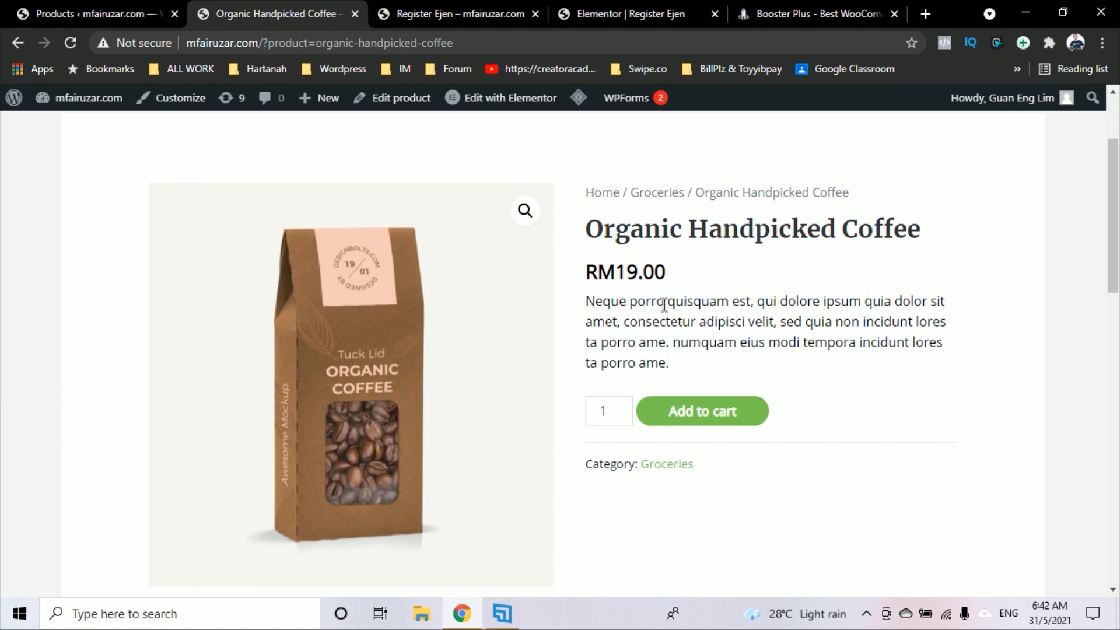
left_click(99, 14)
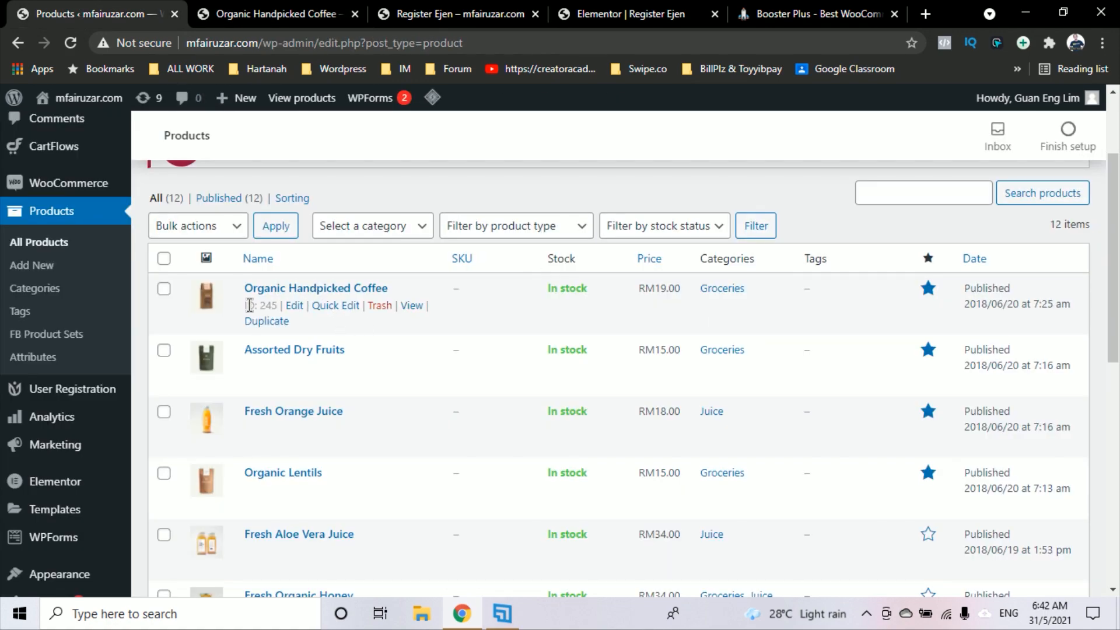
Set 'Booster: Price based on User Role Enabled' to Yes on Organic Handpicked Coffee and update it
left_click(295, 306)
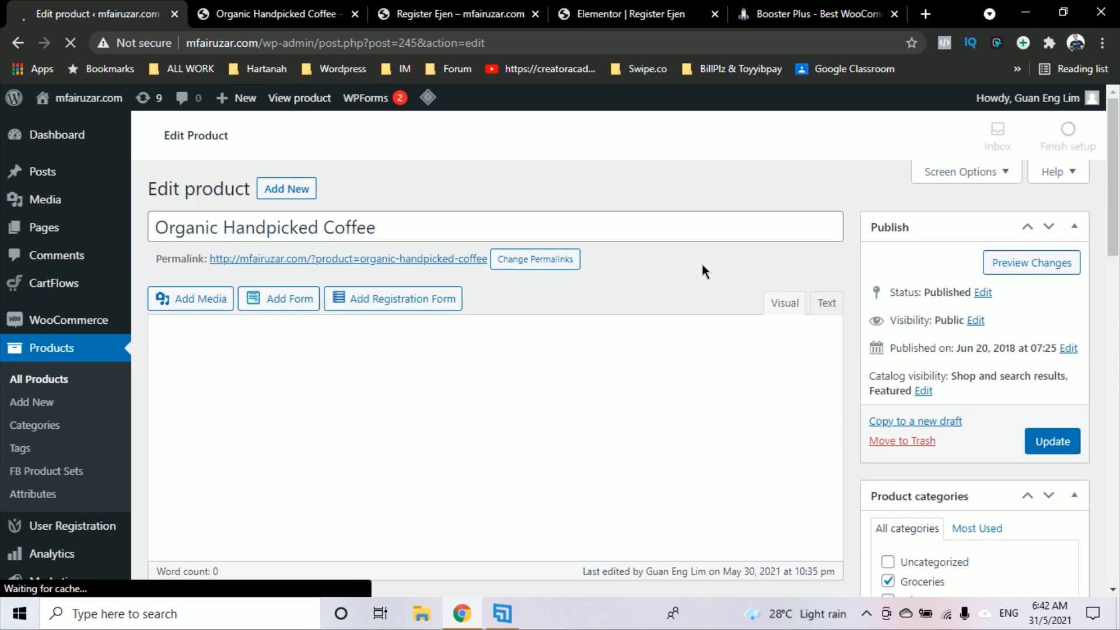
scroll(702, 261, "down", 7)
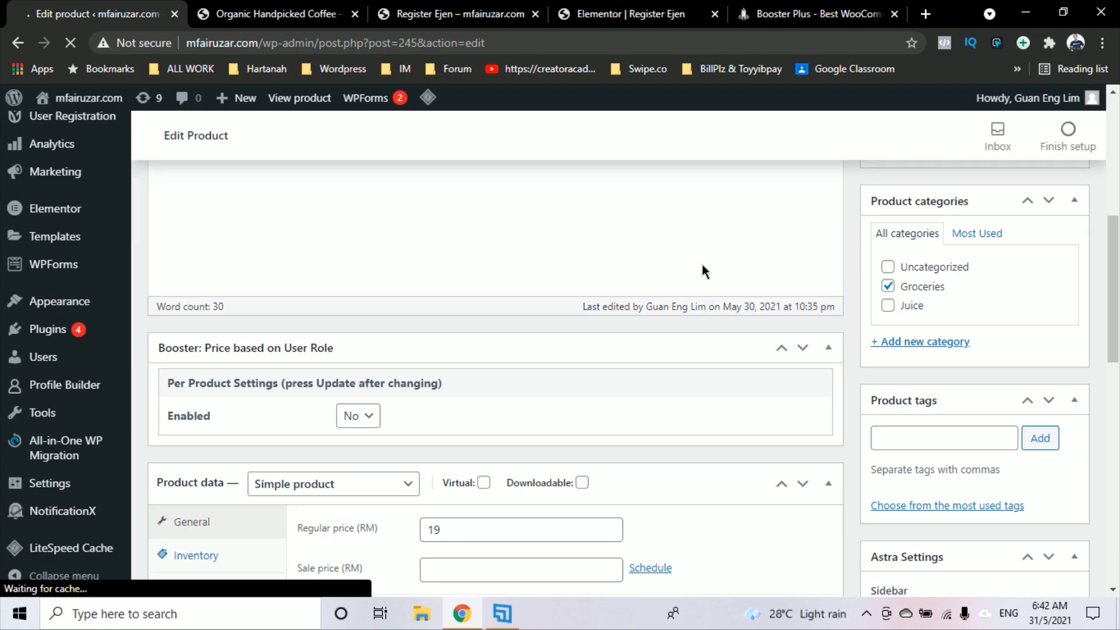
scroll(390, 358, "down", 2)
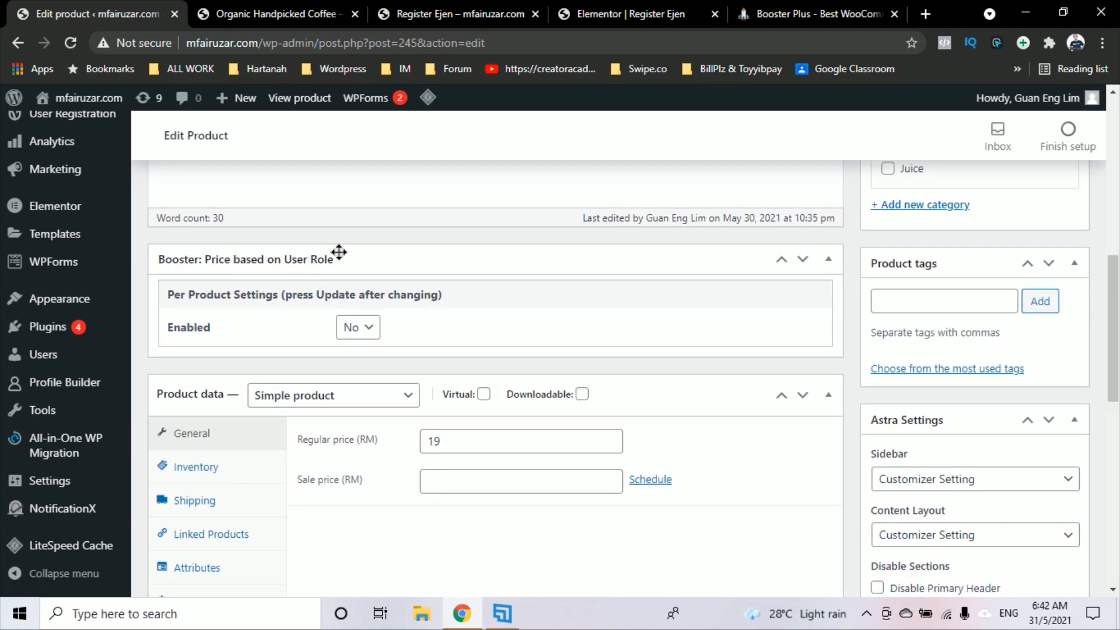
left_click(366, 332)
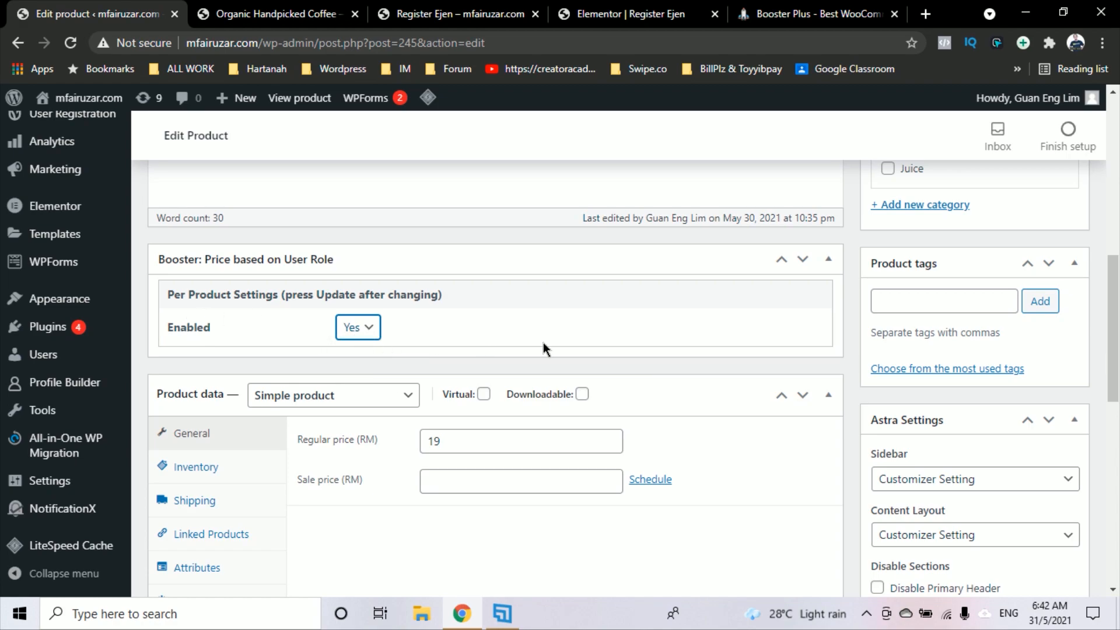
scroll(591, 335, "up", 4)
scroll(422, 465, "down", 4)
scroll(671, 362, "up", 6)
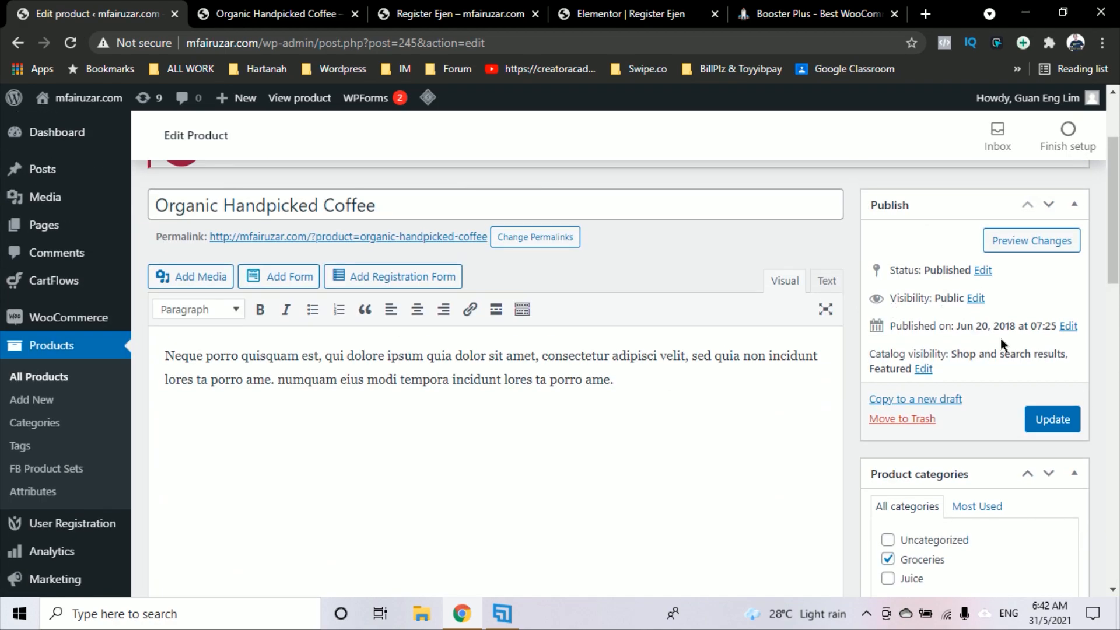
left_click(1064, 416)
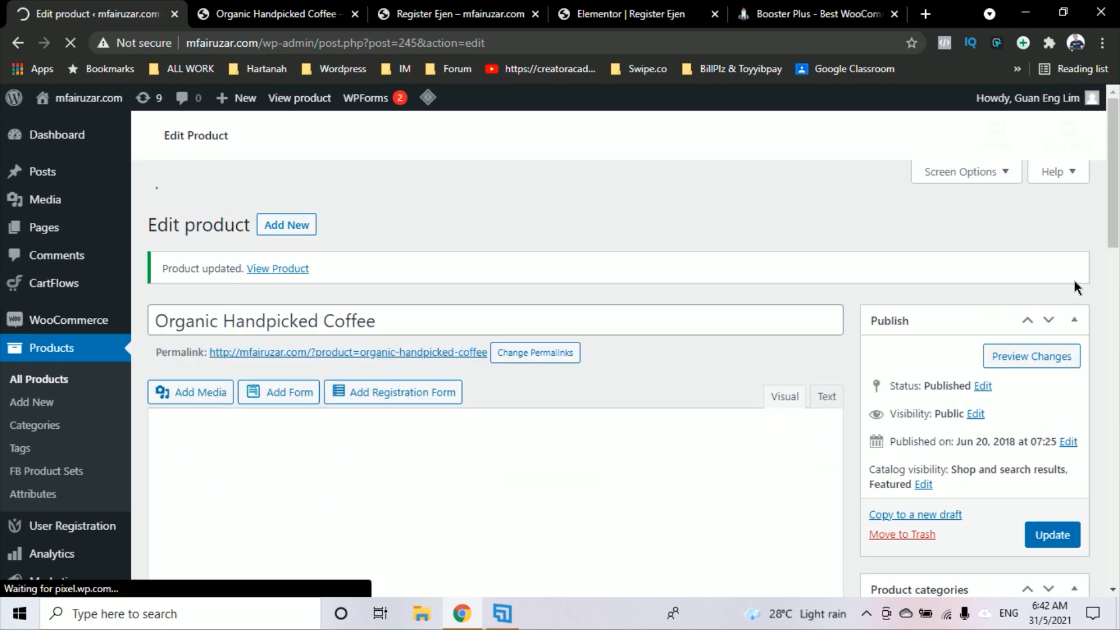
scroll(800, 339, "down", 12)
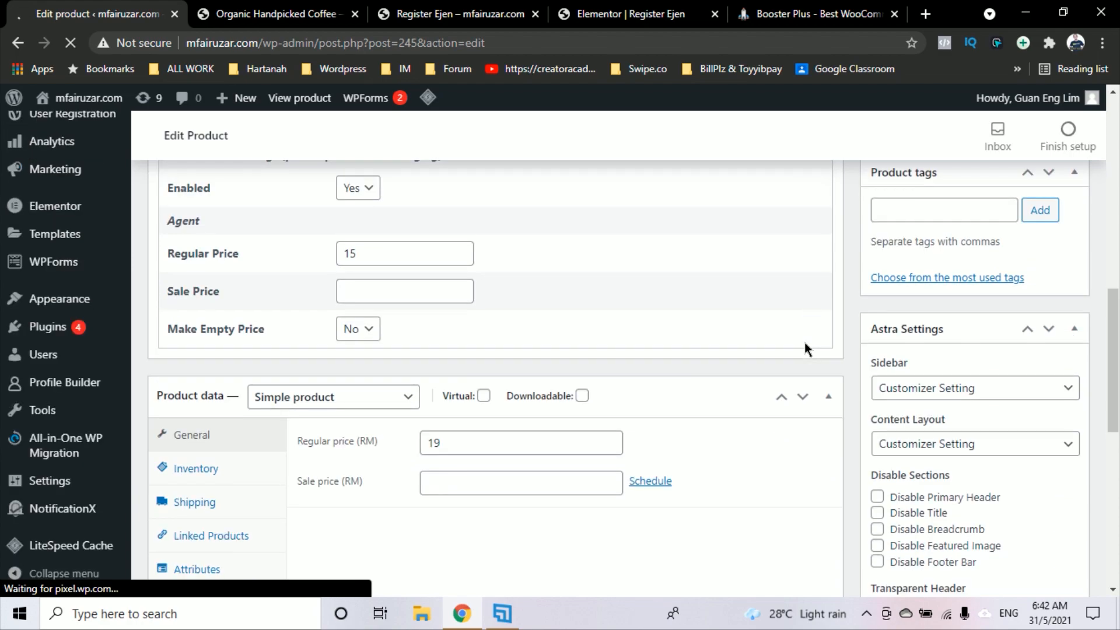
Update Organic Handpicked Coffee with an Agent regular price of 15, then minimise Chrome
scroll(804, 342, "down", 3)
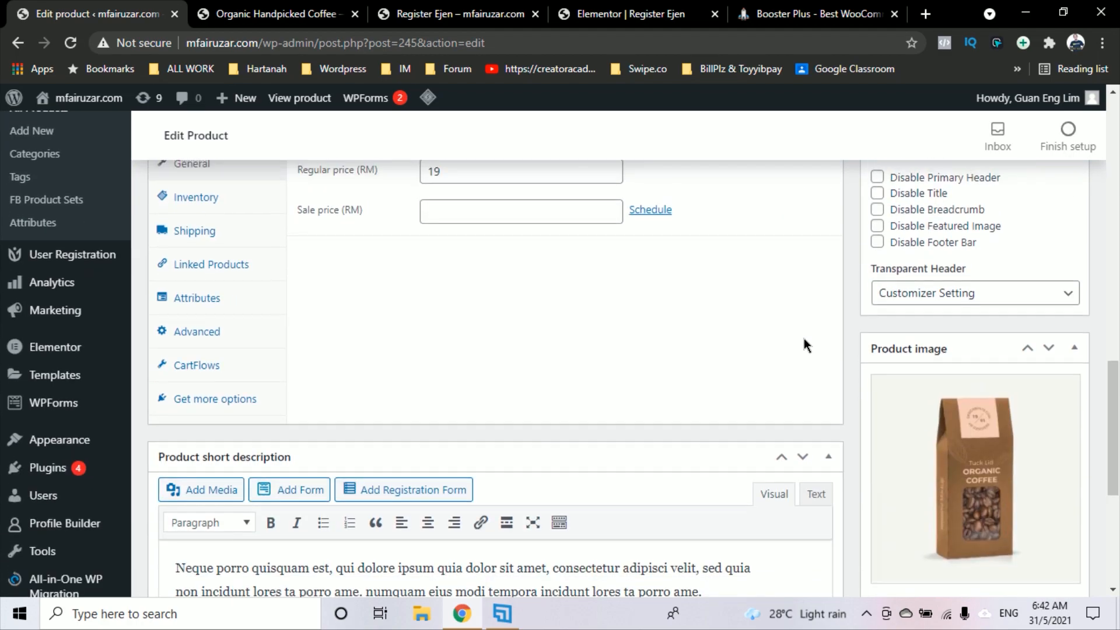
scroll(804, 339, "up", 2)
scroll(804, 339, "down", 4)
scroll(804, 338, "up", 2)
scroll(804, 346, "up", 6)
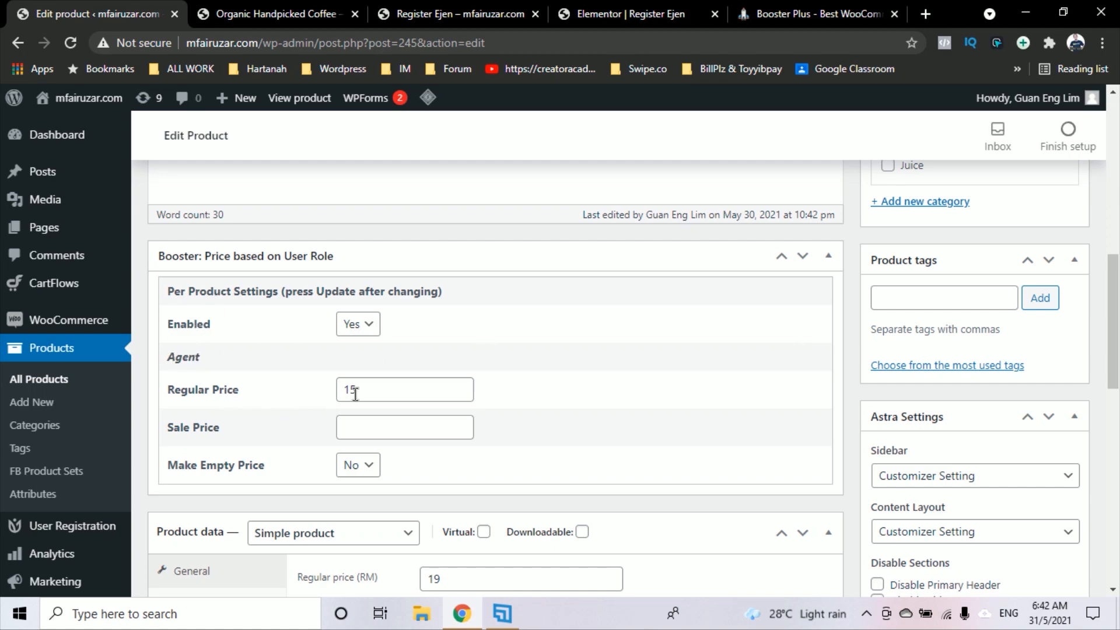
scroll(487, 402, "down", 2)
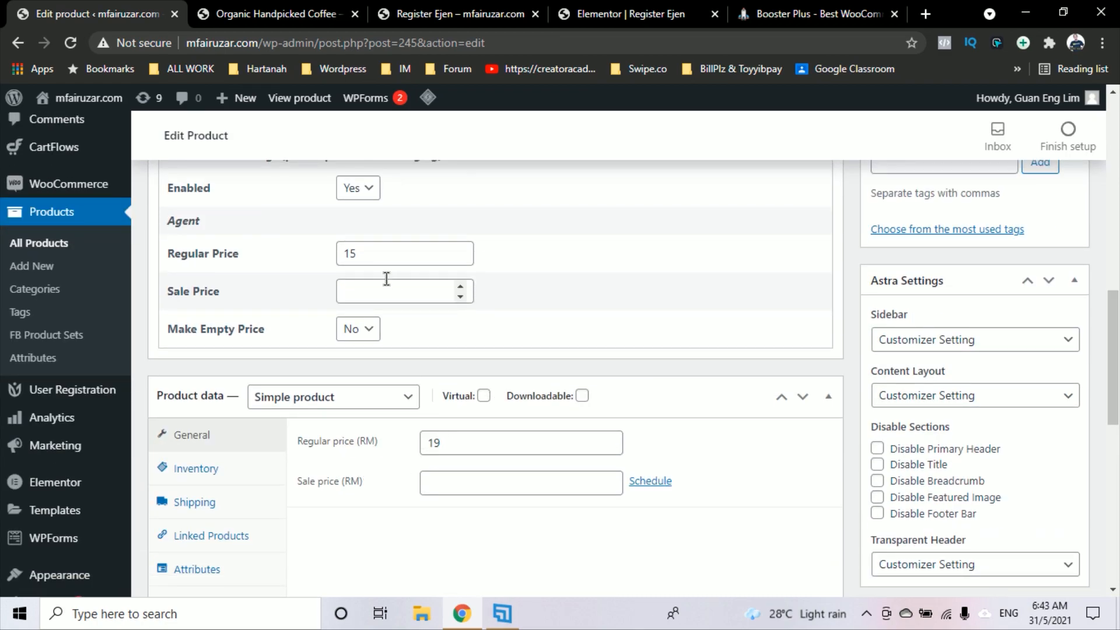
scroll(748, 313, "up", 4)
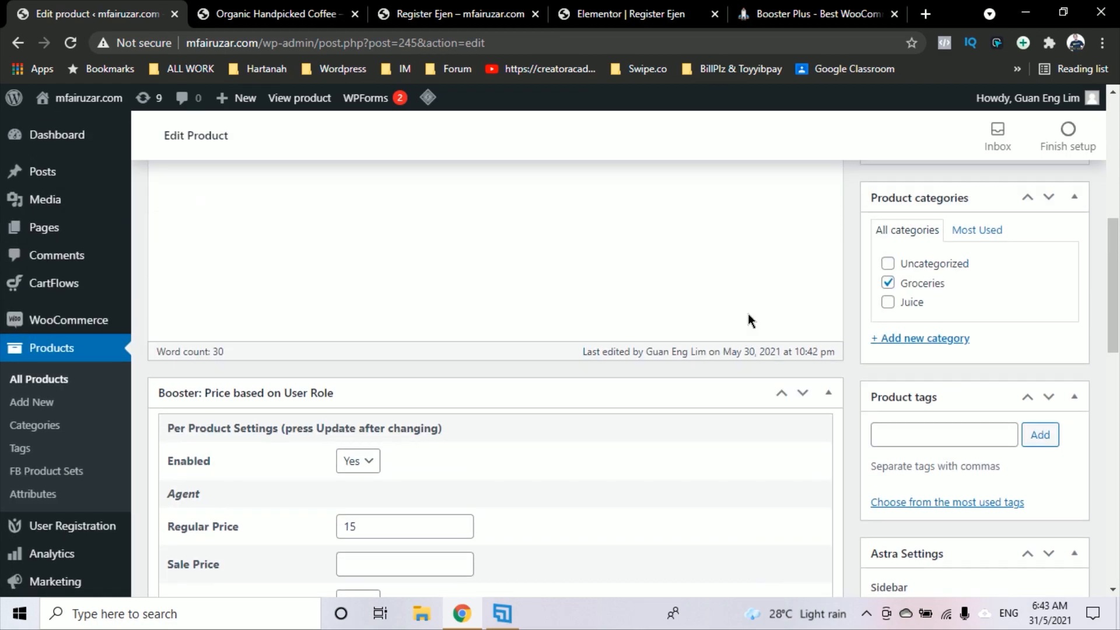
scroll(749, 313, "down", 2)
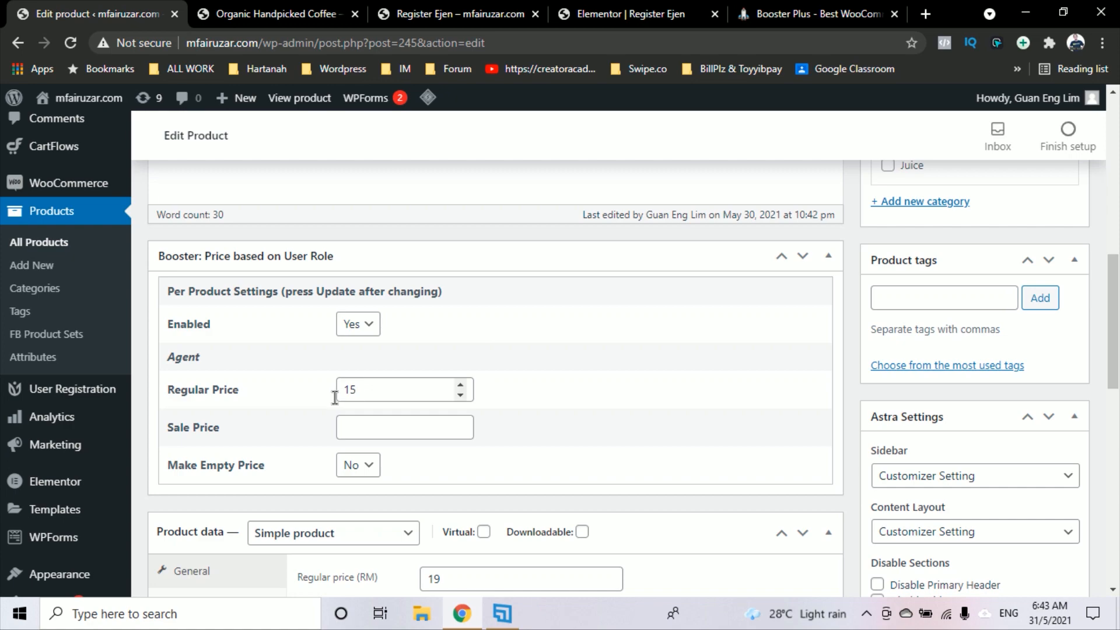
scroll(822, 347, "up", 4)
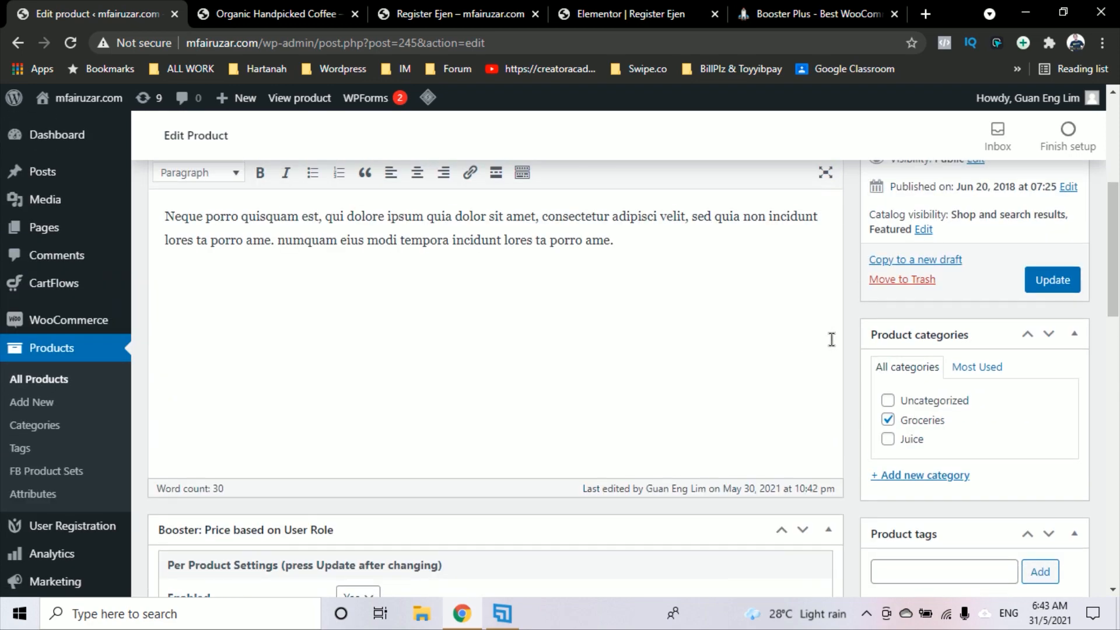
left_click(1054, 281)
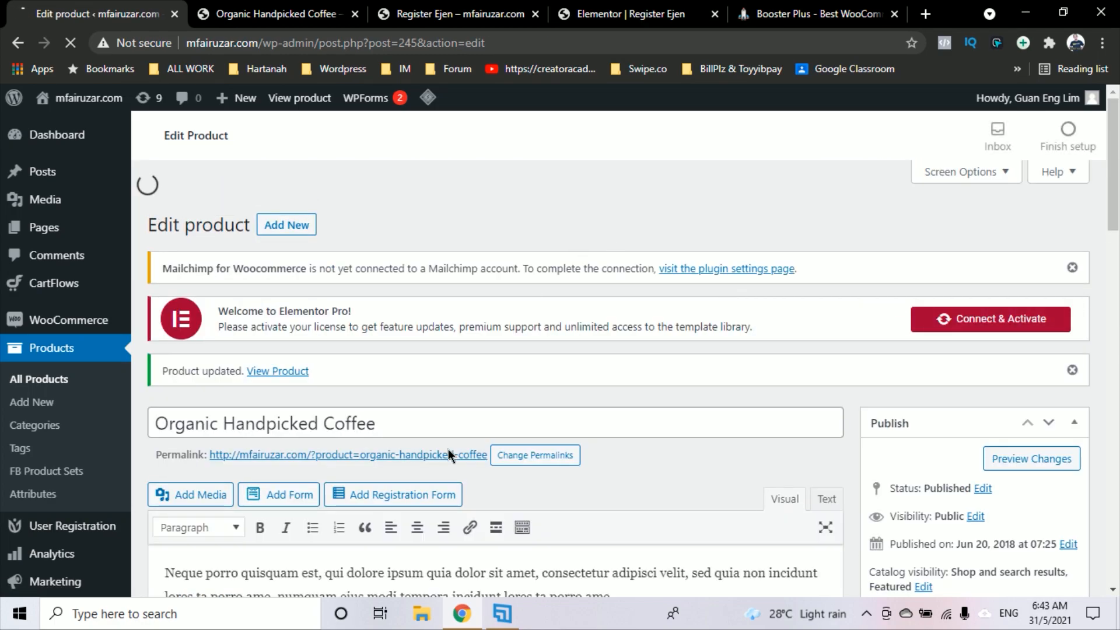
left_click(462, 619)
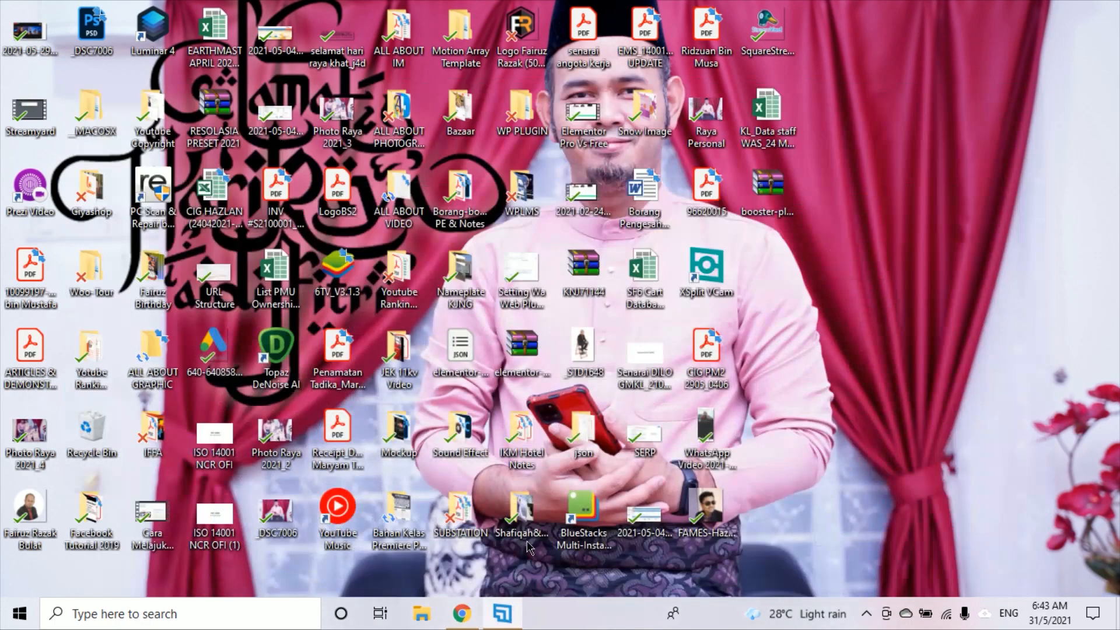
Restore Chrome and load mfairuzar.com in a new incognito window
left_click(467, 618)
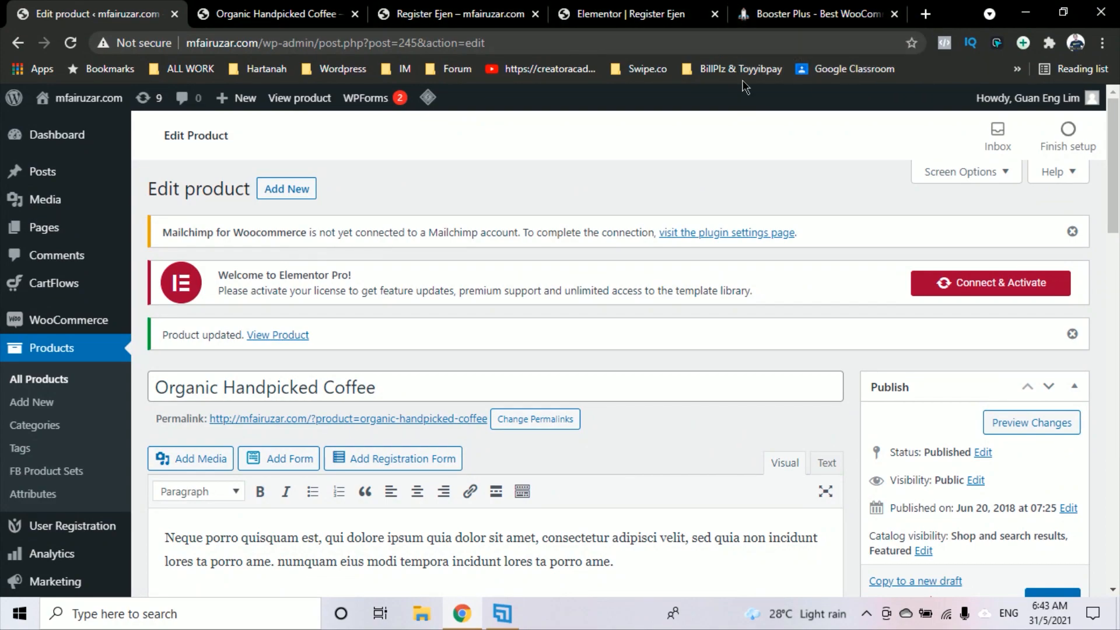
left_click(1103, 43)
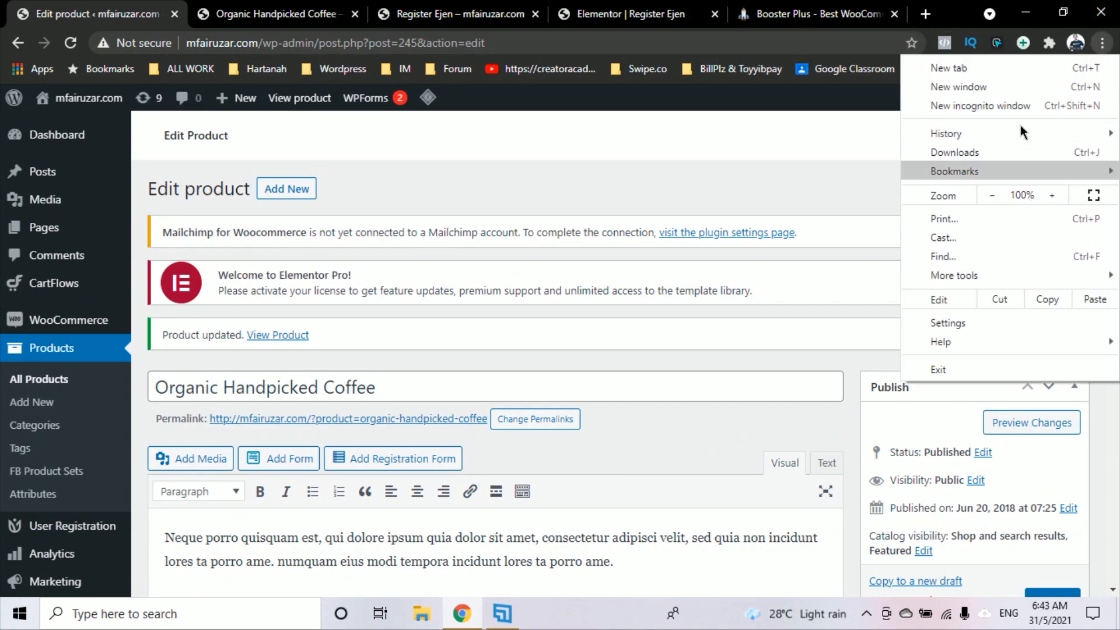
left_click(1027, 106)
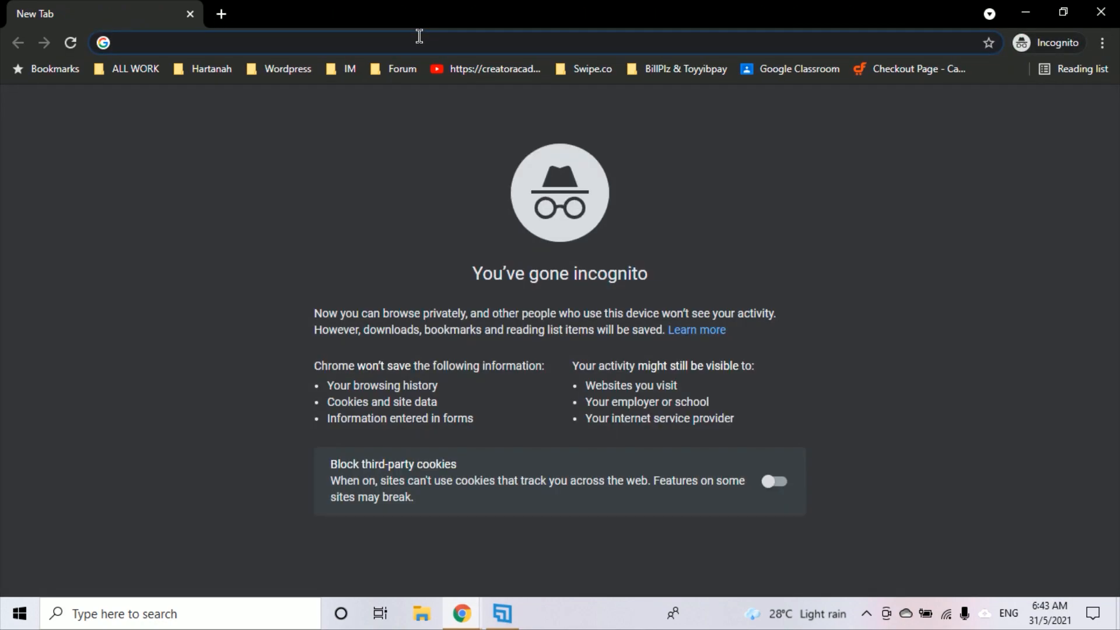
type("mfa")
key("Return")
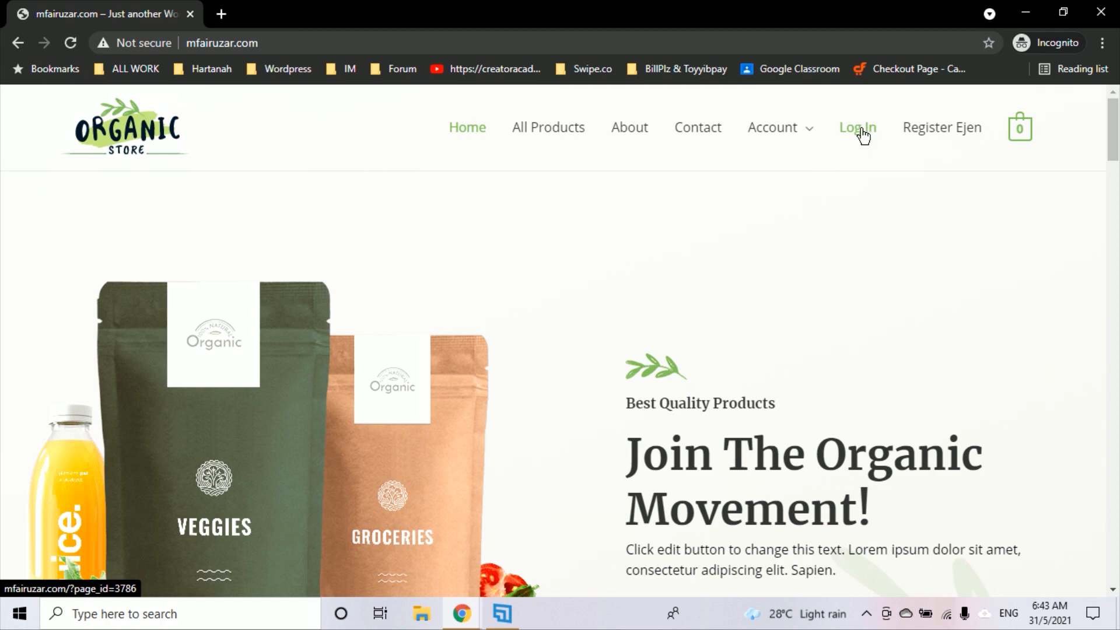
Log in to the Organic Store with the agent account's username and password
left_click(862, 131)
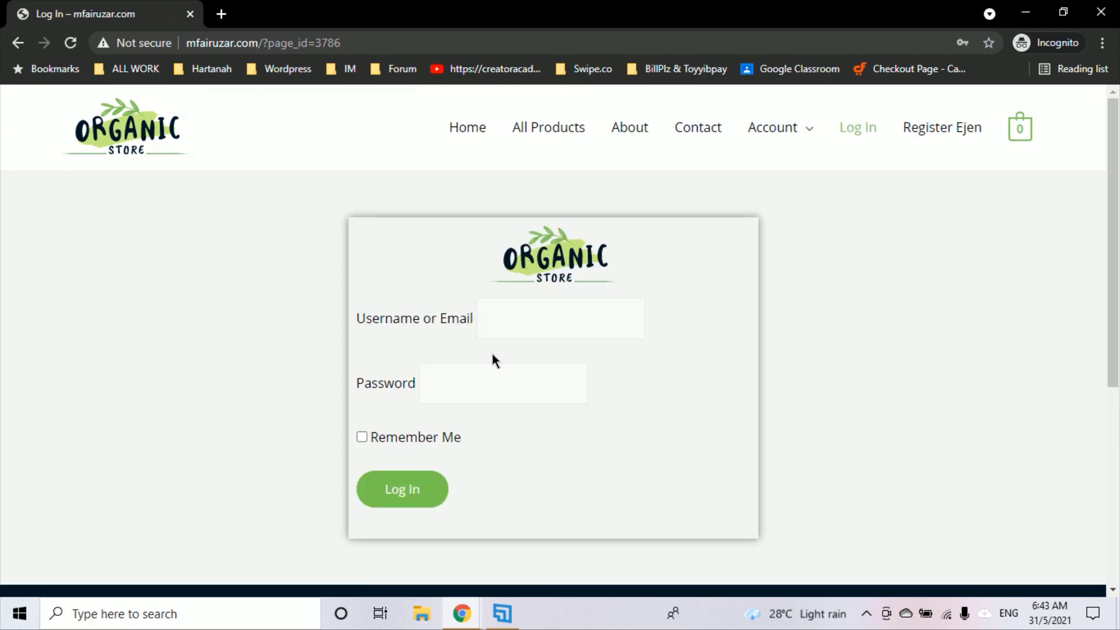
left_click(545, 326)
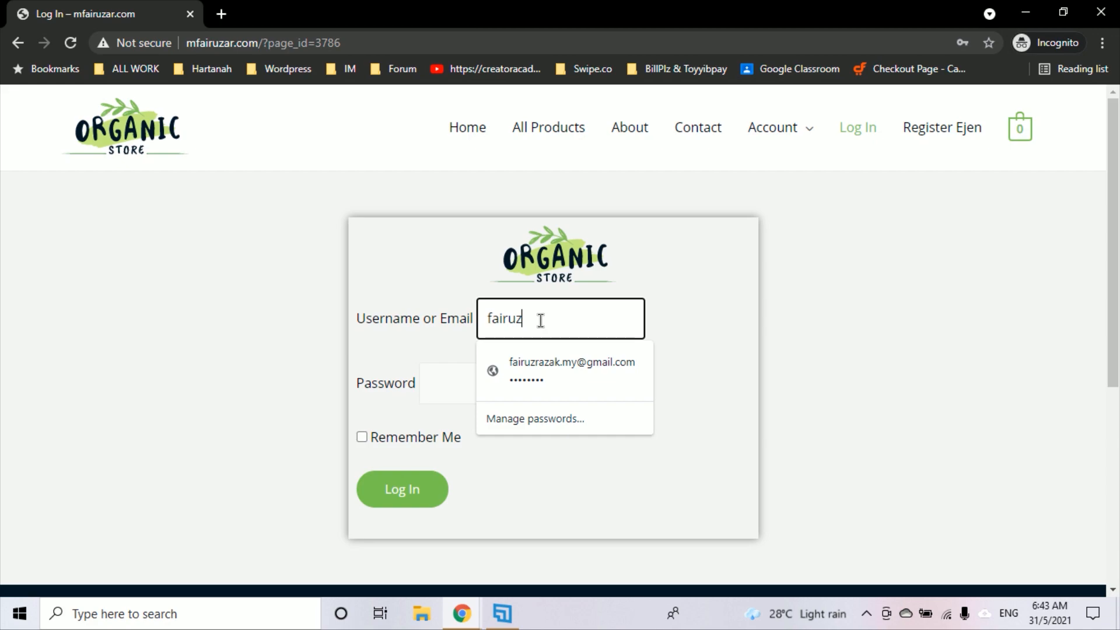
type("fairuz")
left_click(561, 412)
left_click(553, 391)
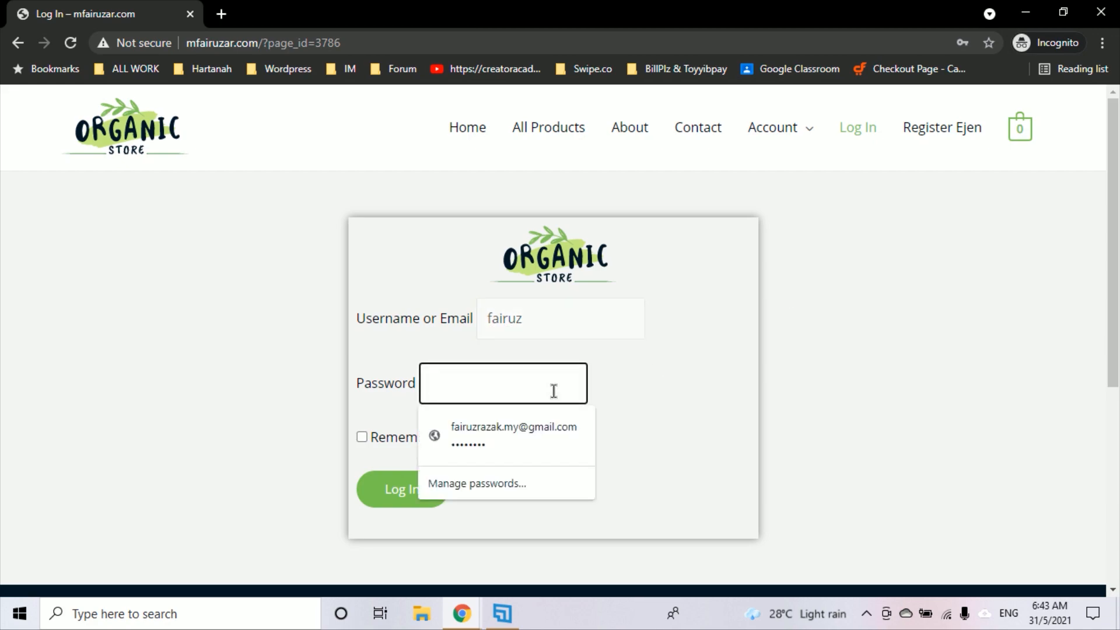
type("f")
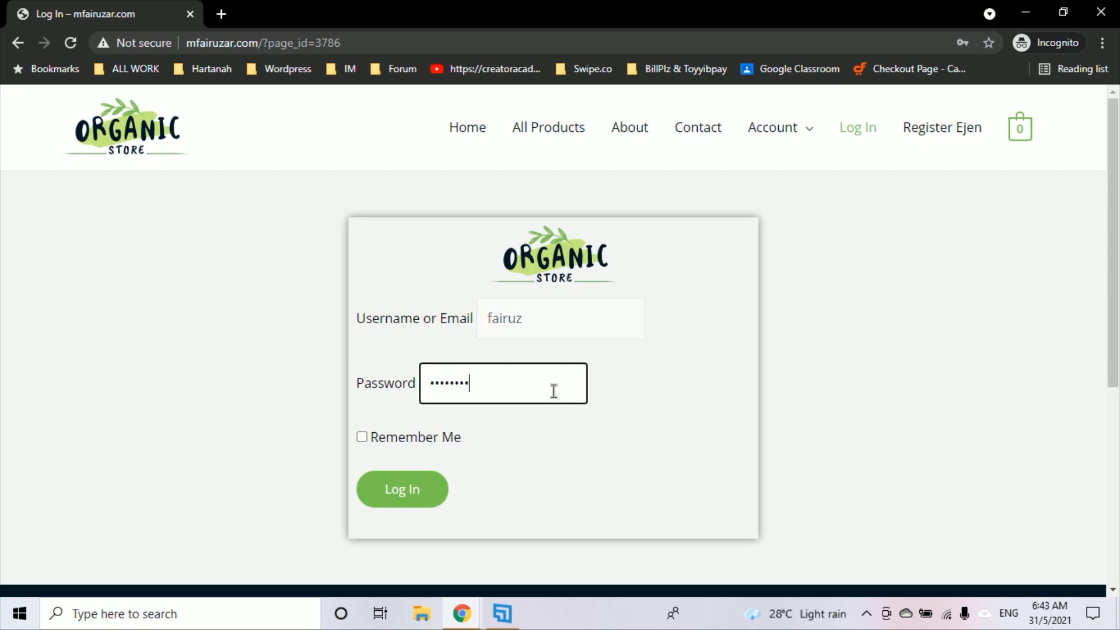
left_click(406, 496)
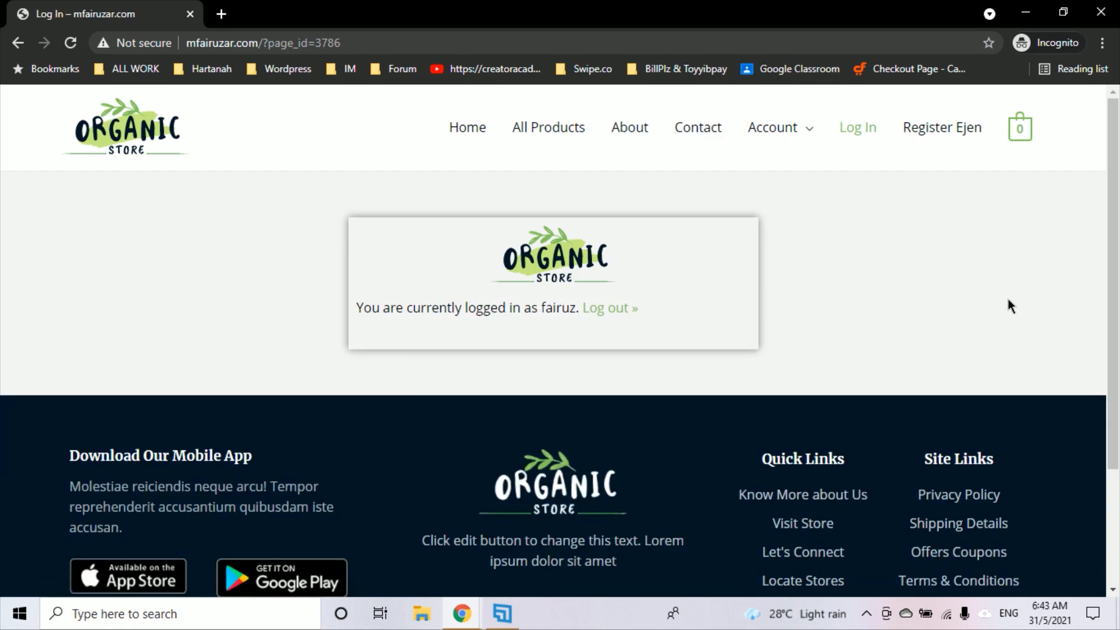
Check that Organic Handpicked Coffee shows RM15 for the logged-in agent
left_click(540, 125)
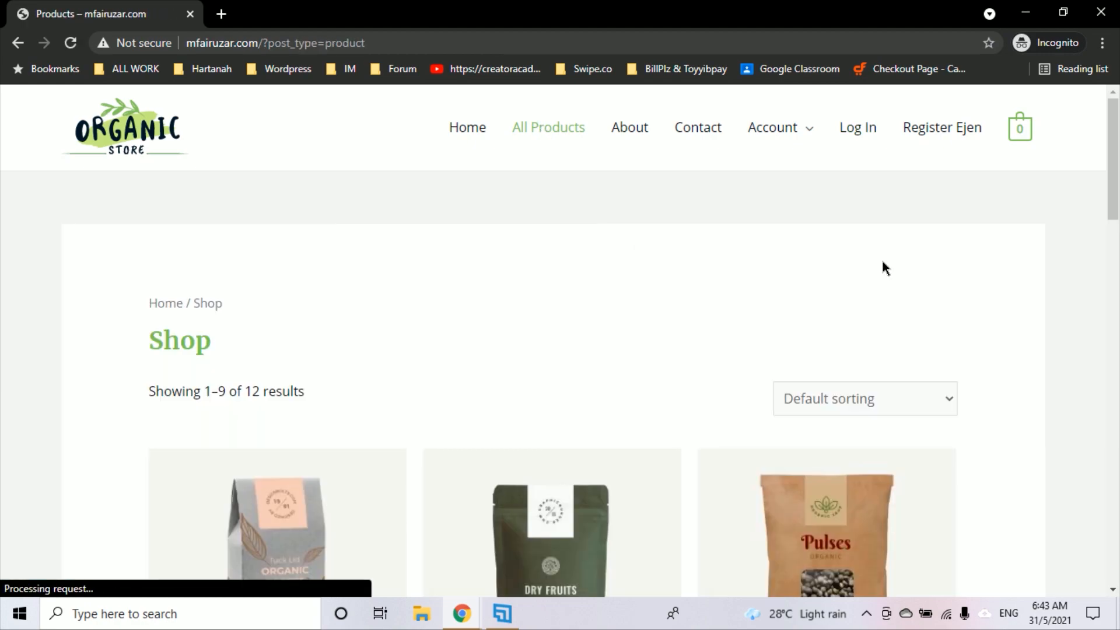
scroll(890, 254, "down", 5)
scroll(891, 254, "down", 12)
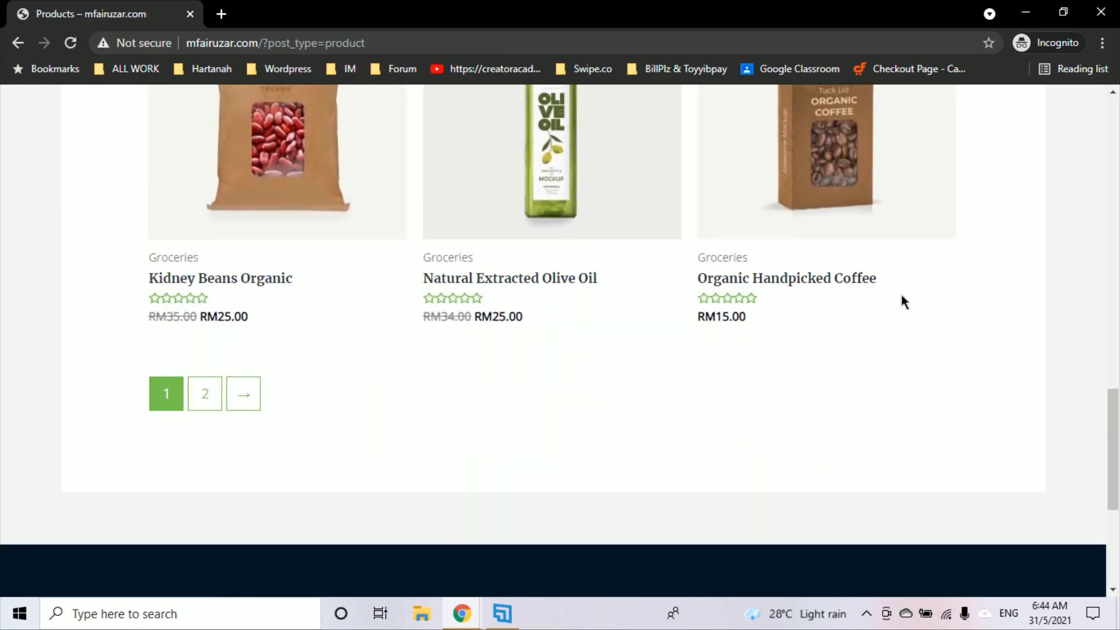
left_click(778, 281)
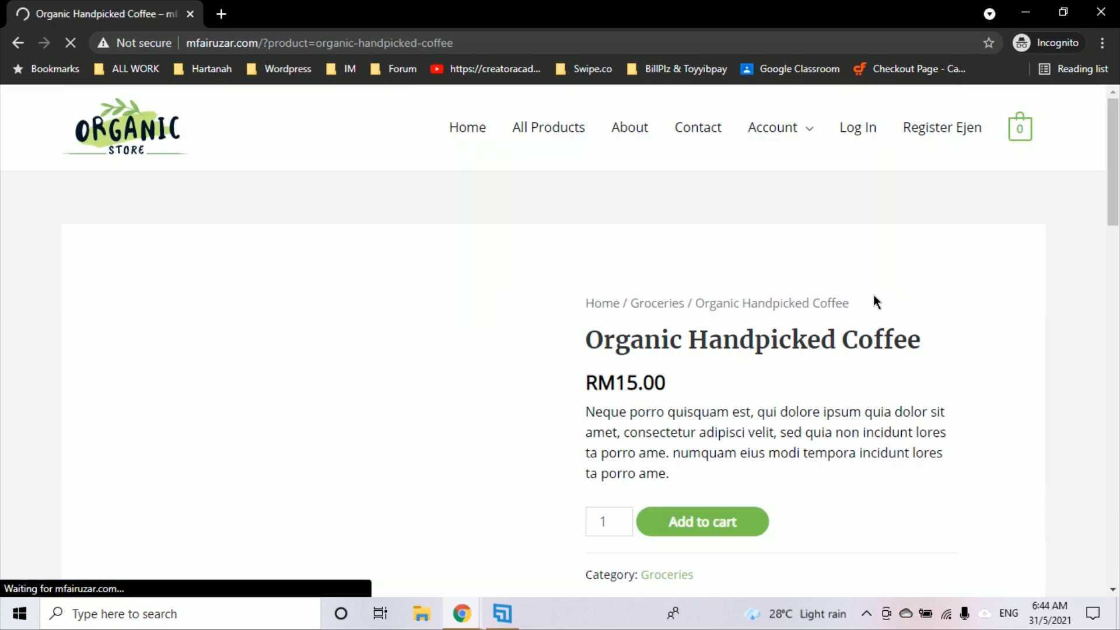
scroll(569, 369, "down", 14)
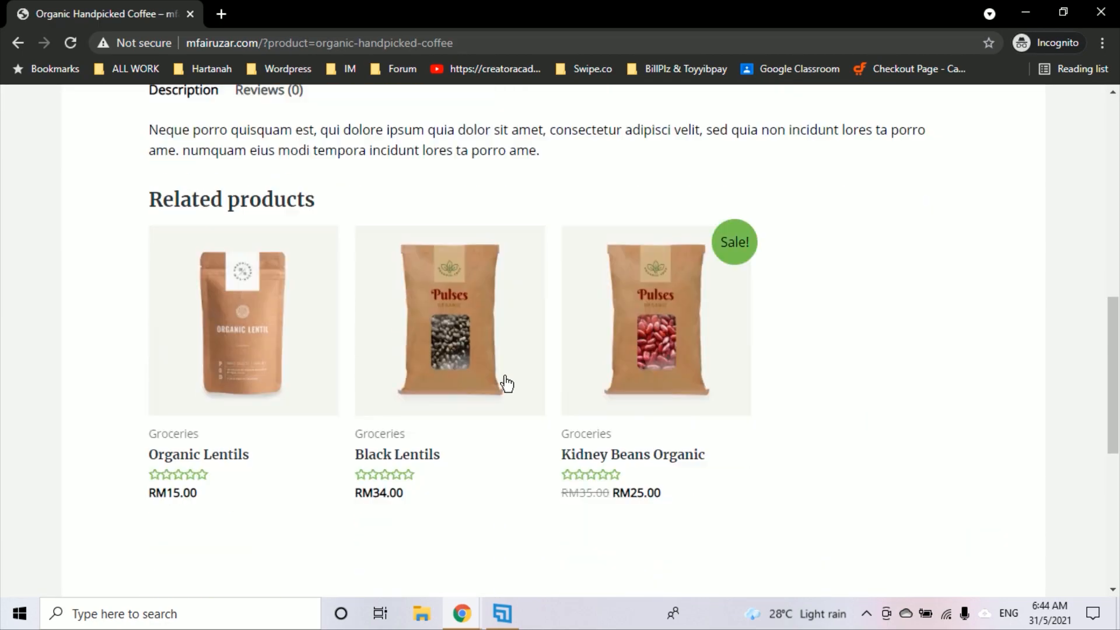
scroll(642, 338, "up", 12)
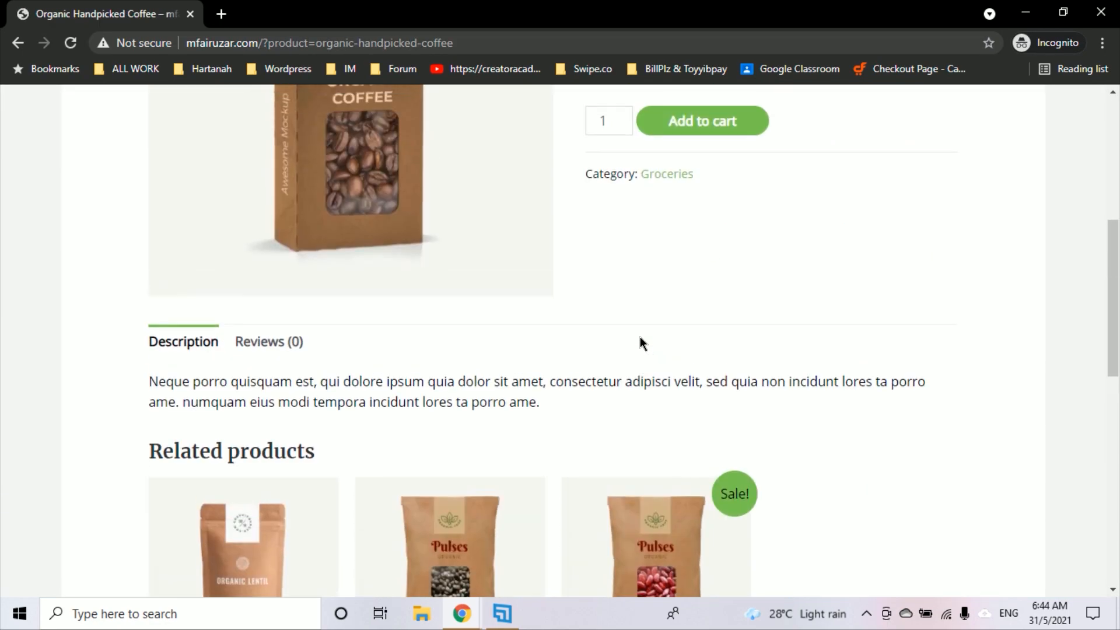
scroll(642, 283, "up", 2)
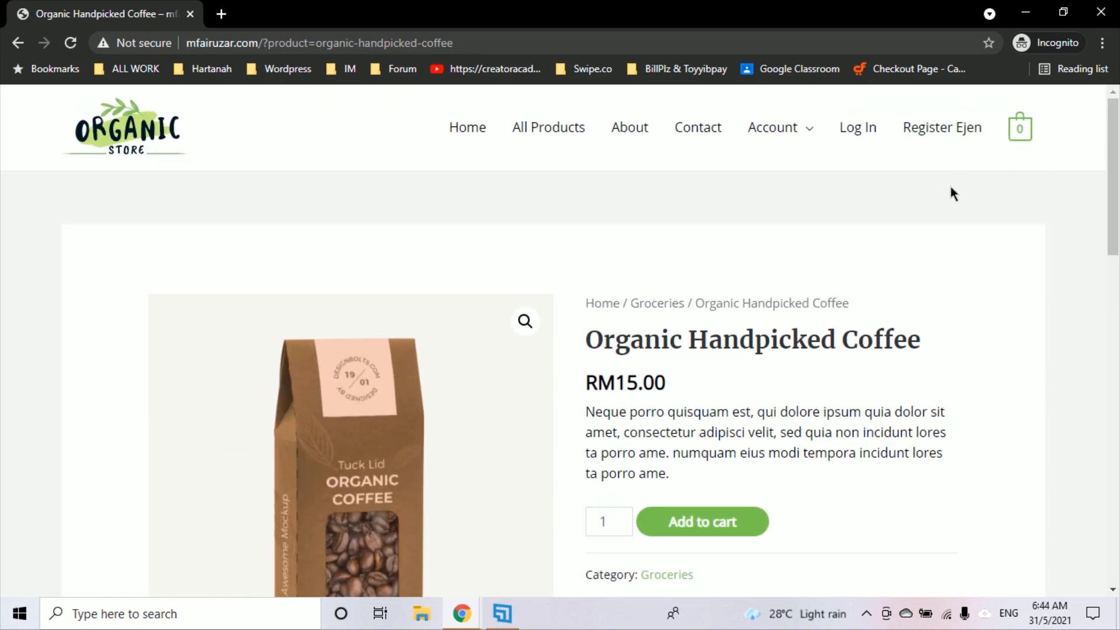
Log out via My account, confirm the coffee shows RM19, then return to admin Products
mouse_move(795, 135)
left_click(804, 182)
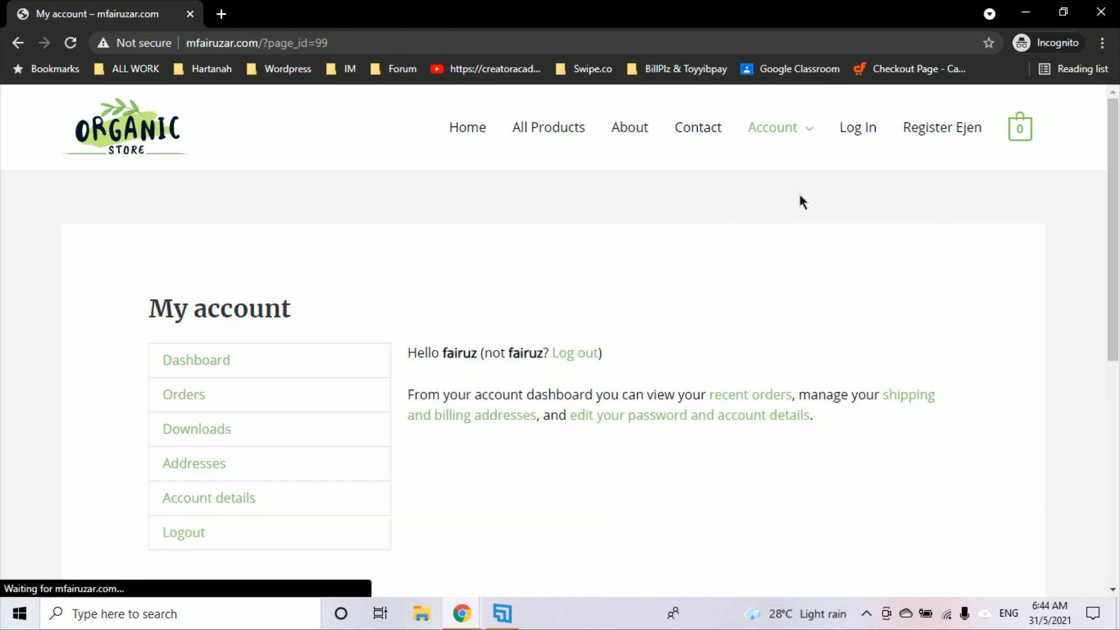
scroll(800, 195, "down", 2)
left_click(581, 220)
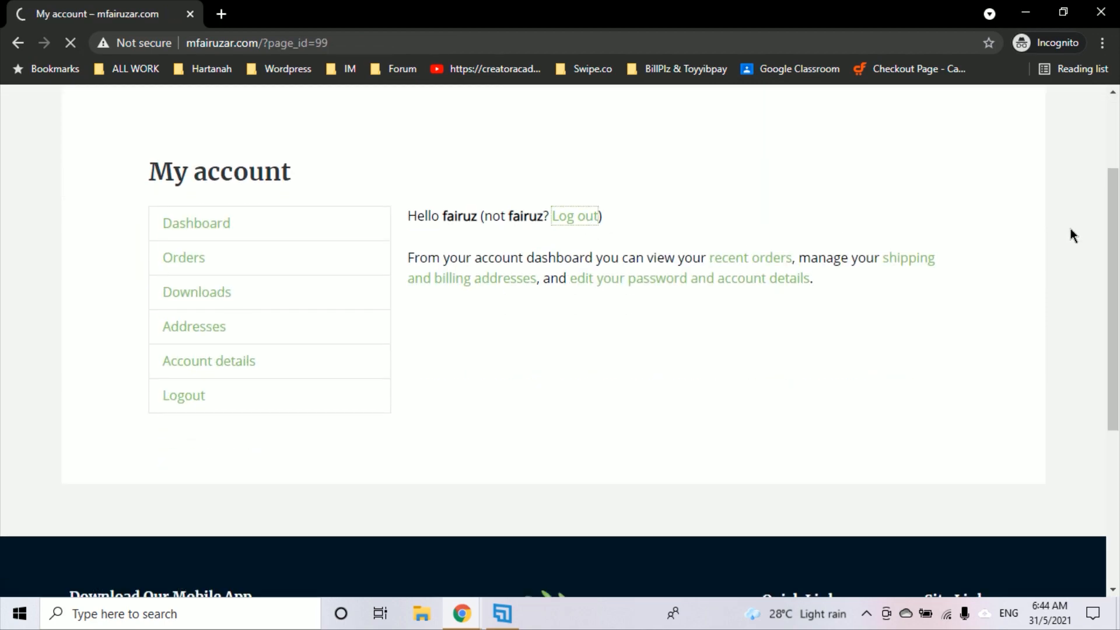
left_click(590, 136)
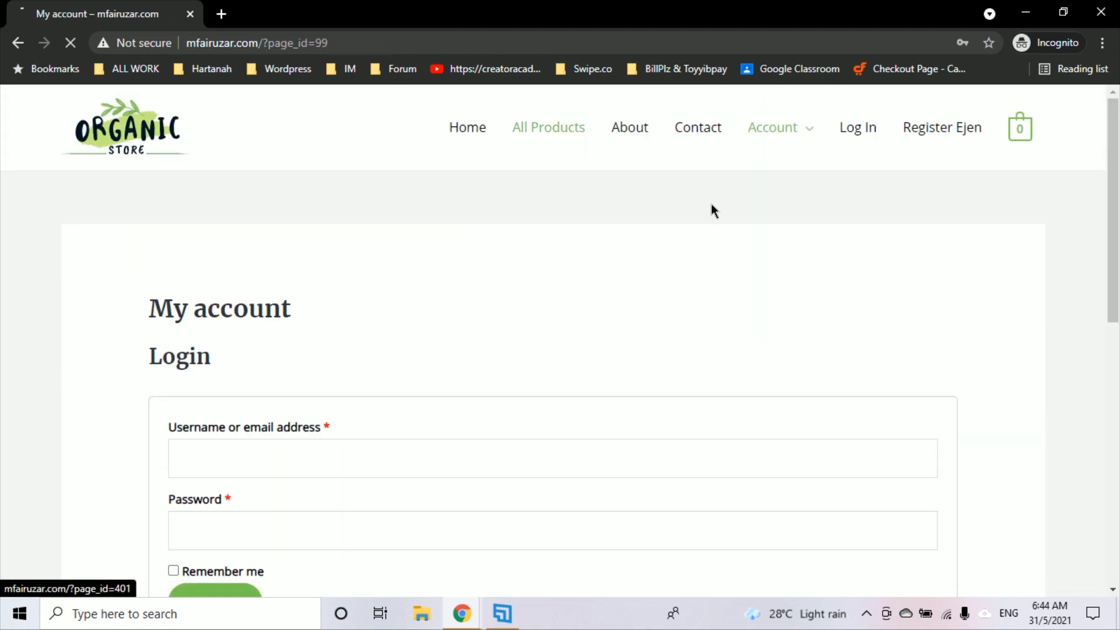
scroll(954, 286, "down", 15)
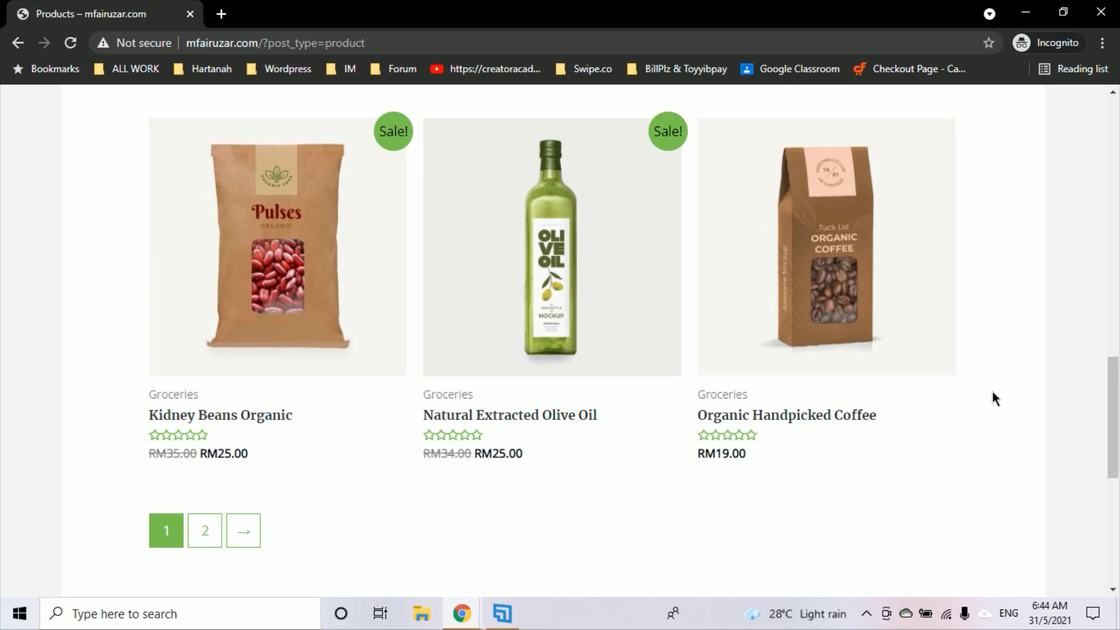
scroll(994, 389, "up", 15)
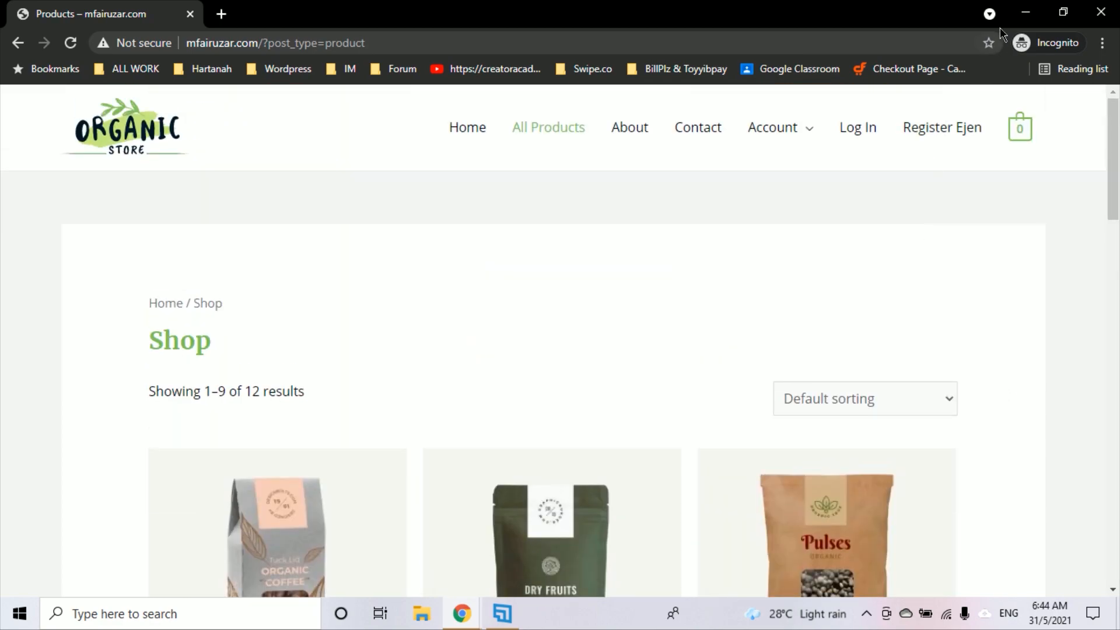
left_click(1026, 14)
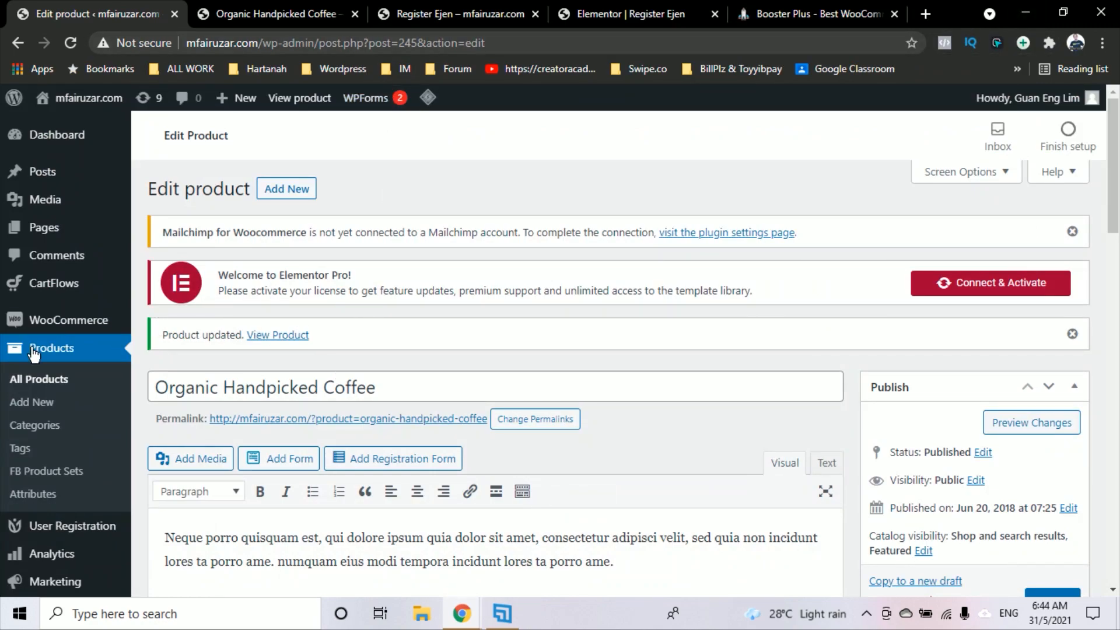
left_click(65, 352)
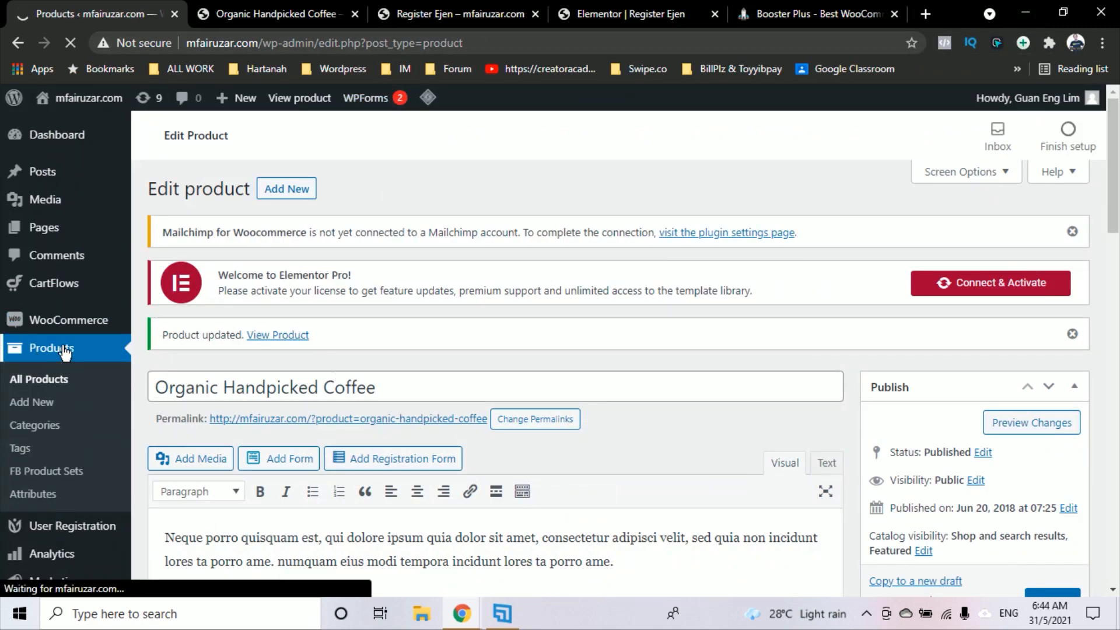